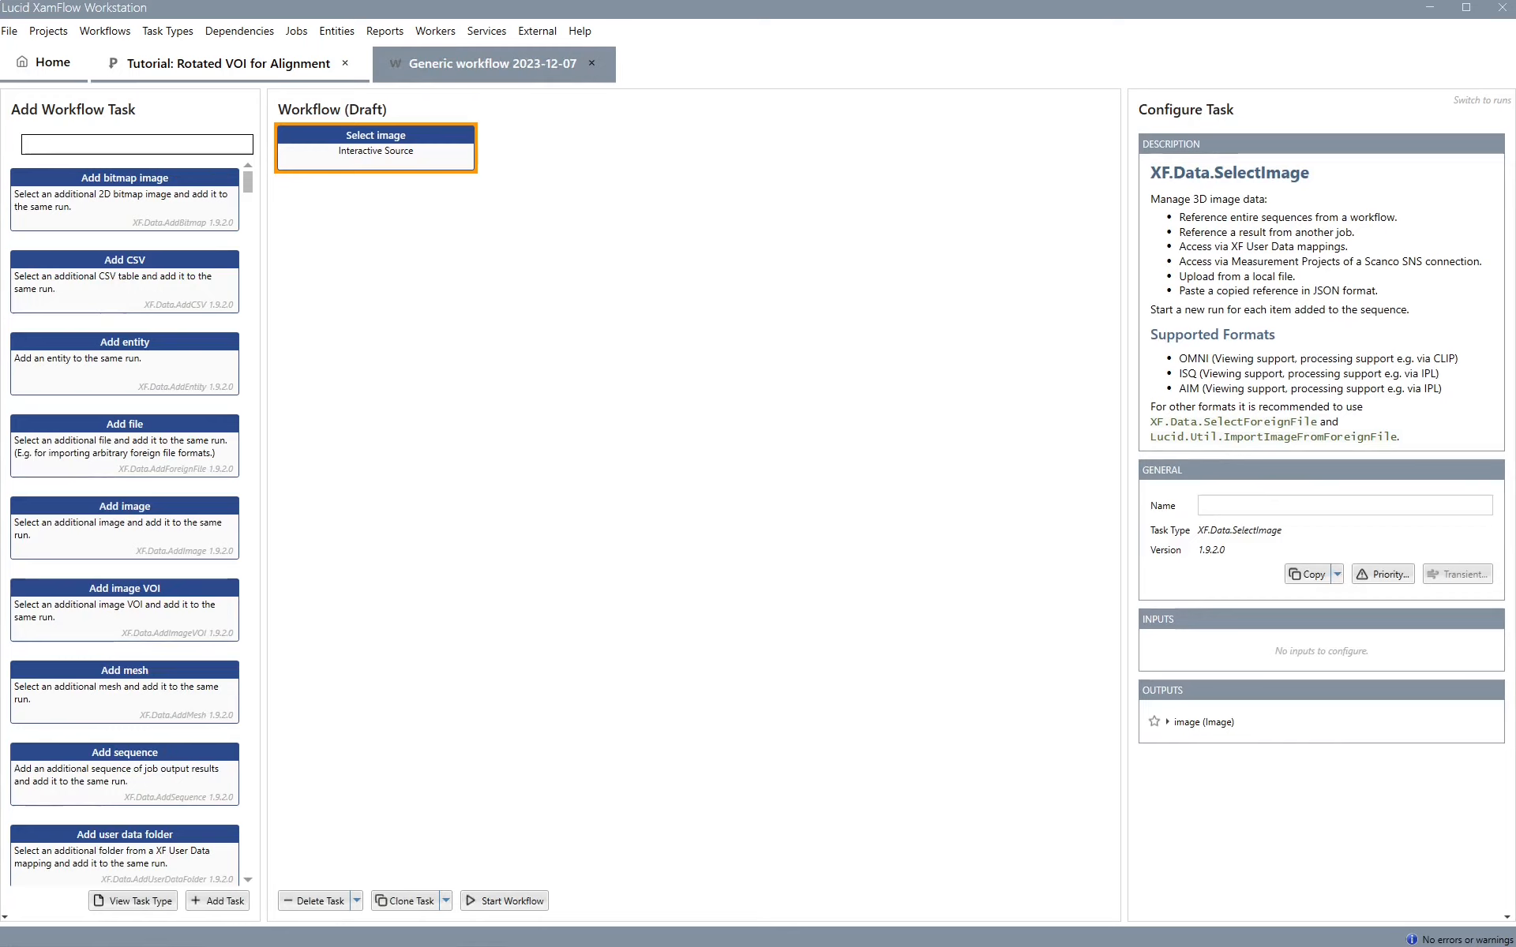
Search the task list for "rotate" and add a Define Rotated Image VOI task after Select image
type("rotate")
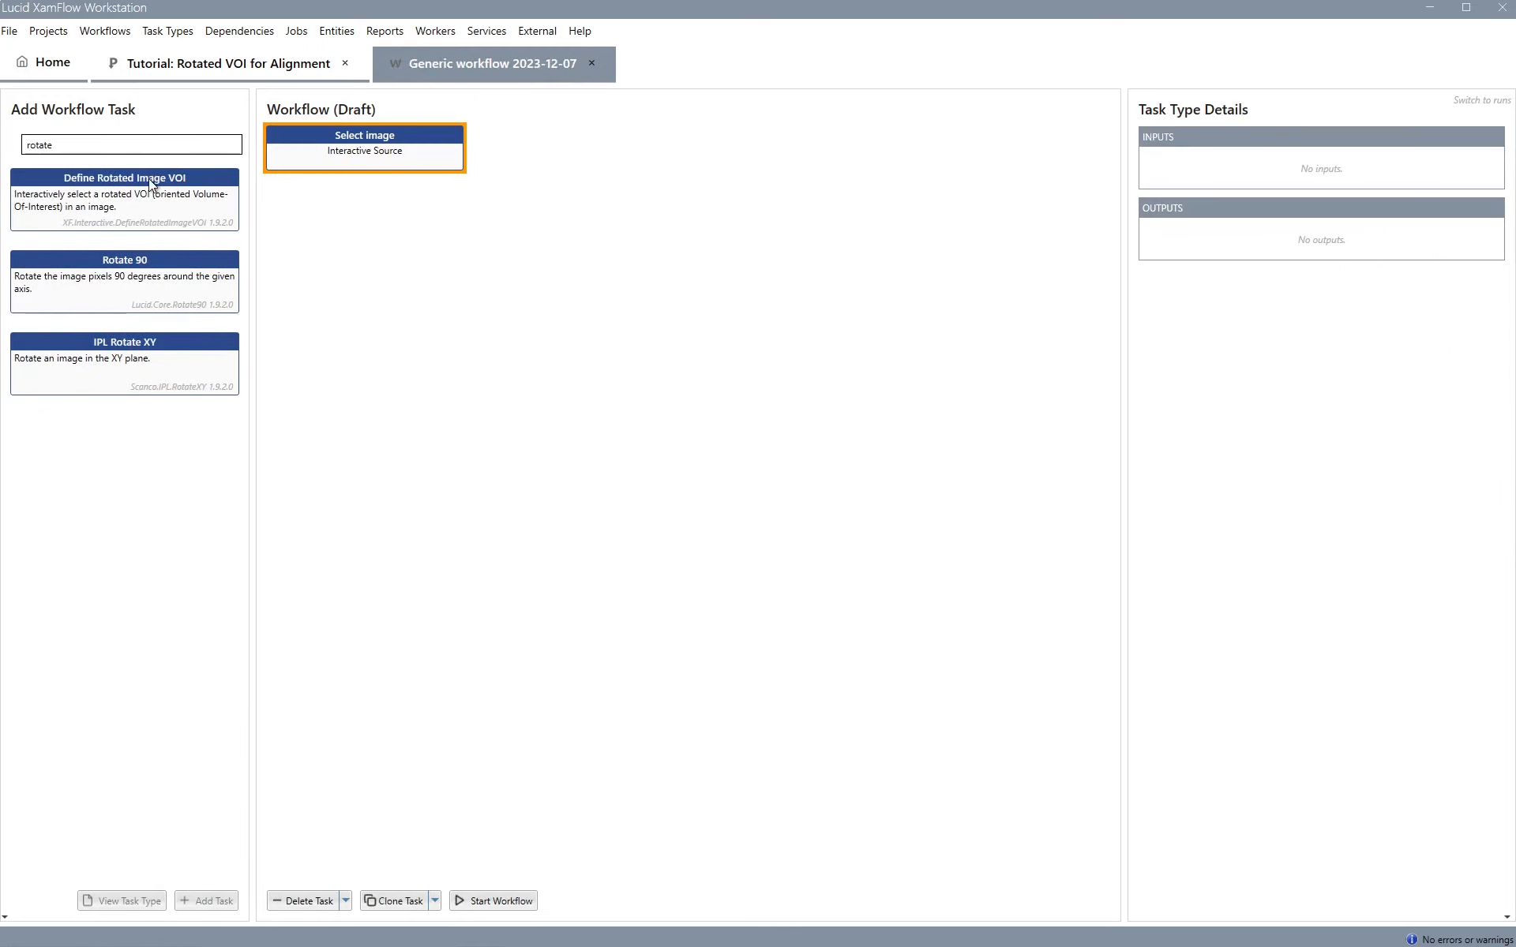
left_click_drag(150, 183, 396, 273)
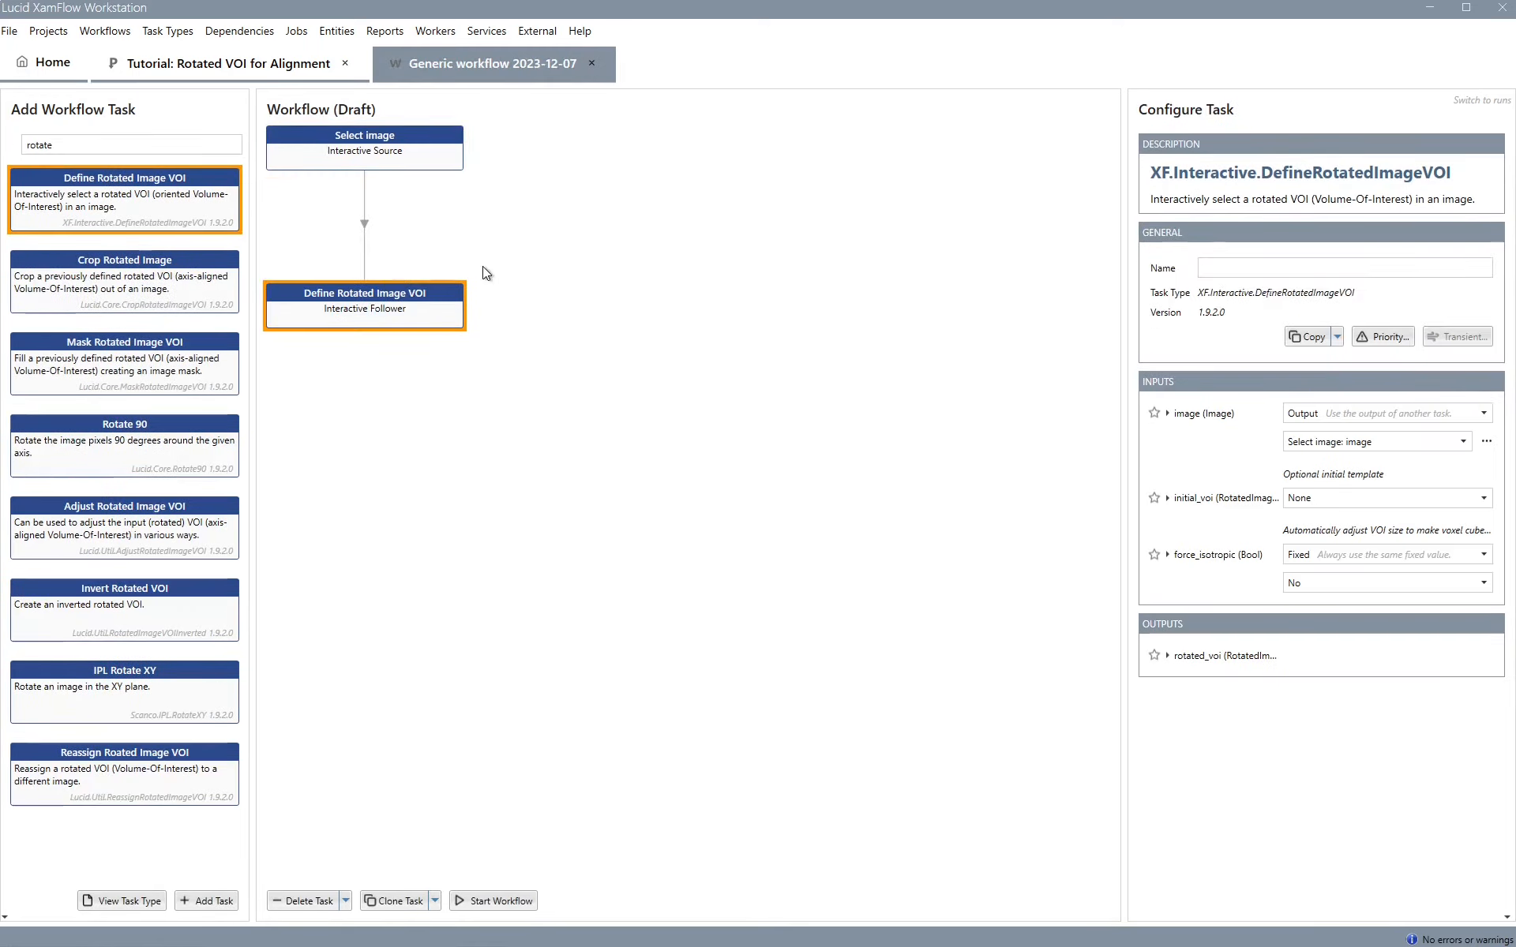
Start the workflow and create a new run
left_click(502, 901)
left_click(1485, 100)
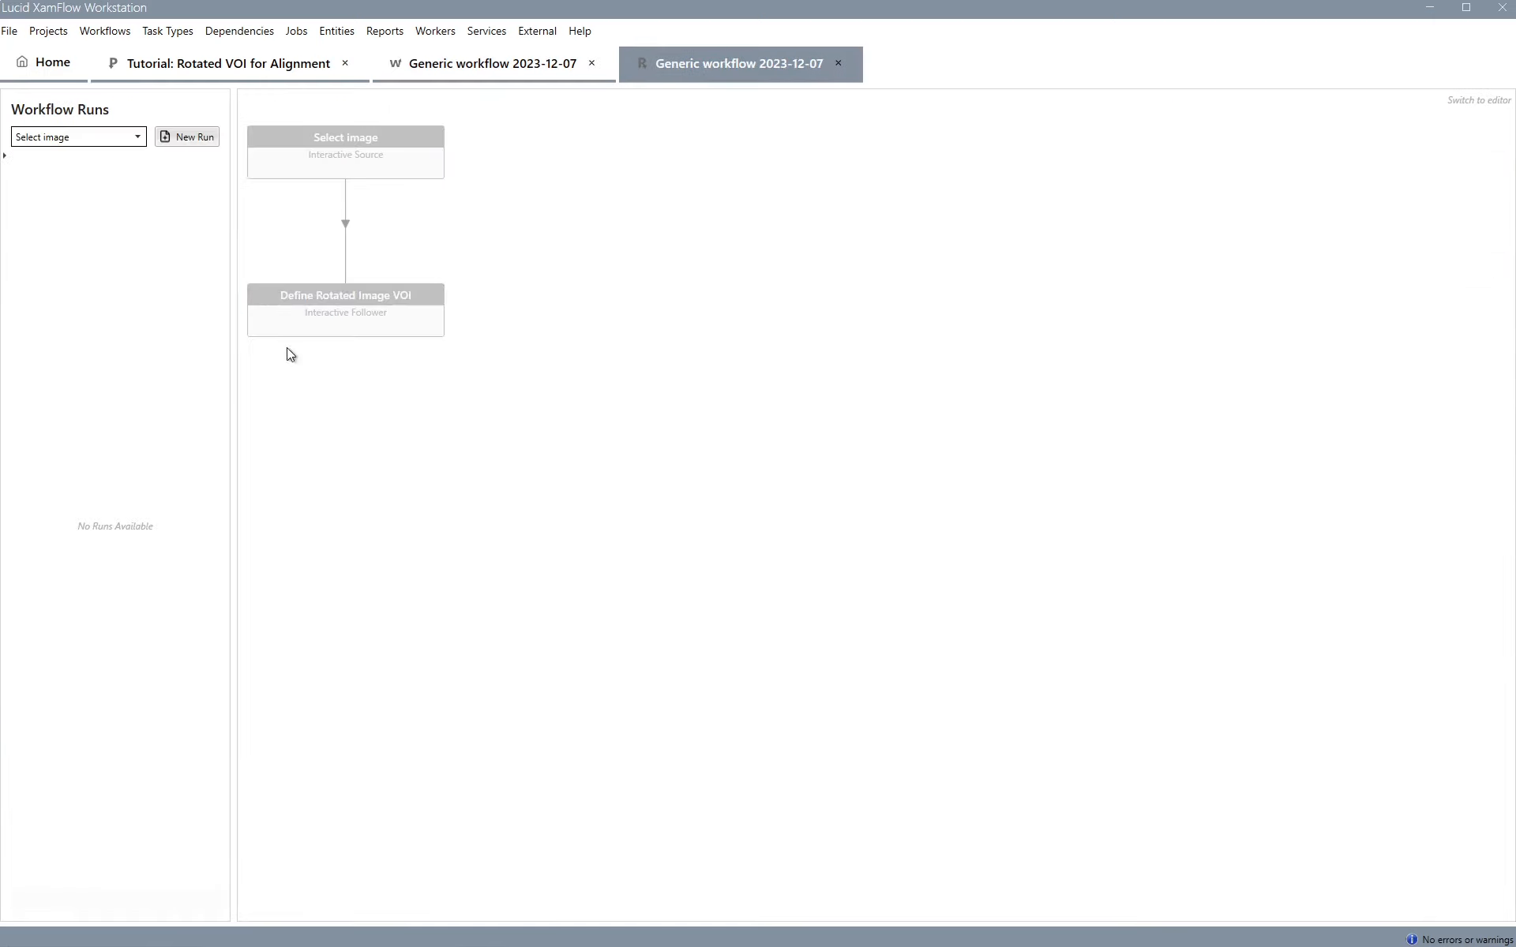
left_click(202, 144)
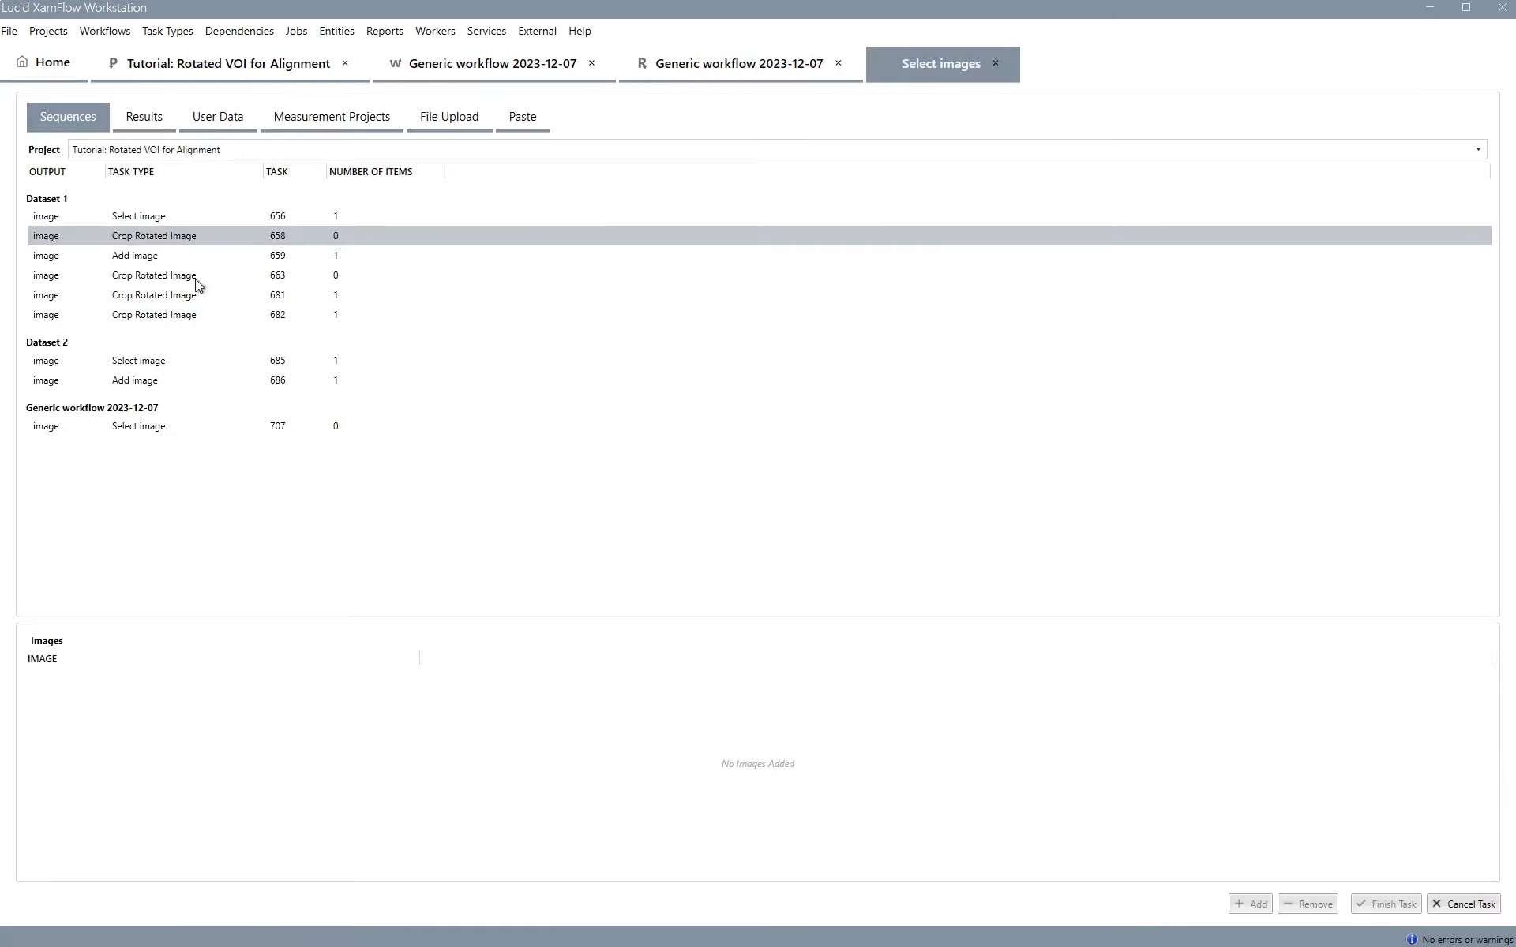
Pick FVIII-INJ-17-RIGHT_00000_rot.omni from the Dataset 2 results as the input image and finish the selection task
left_click(124, 124)
double_click(155, 215)
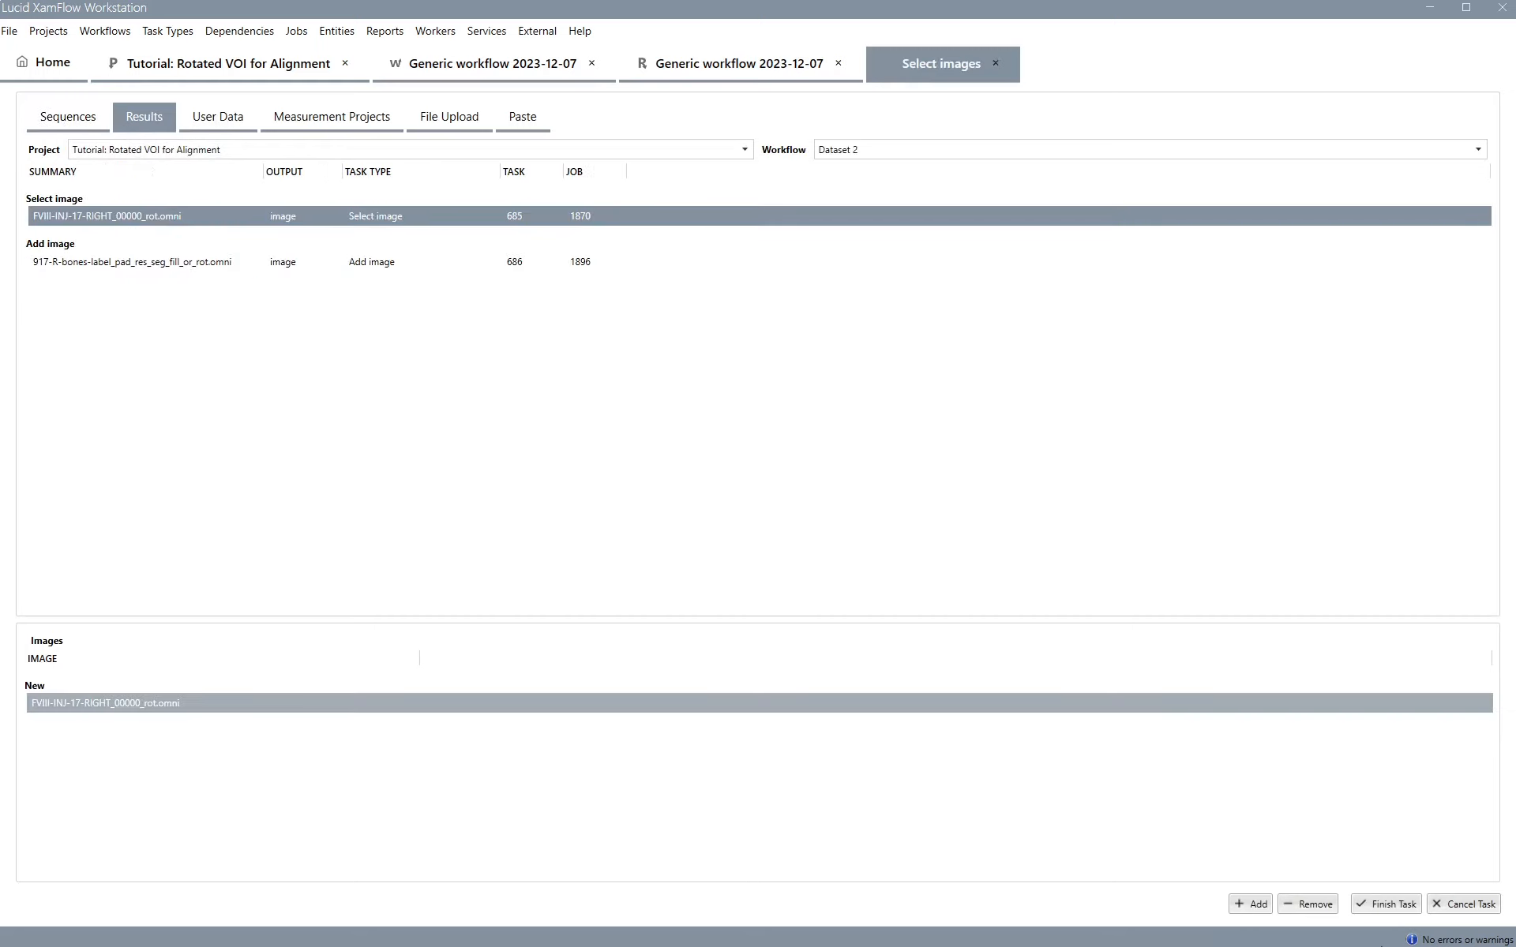
left_click(1389, 908)
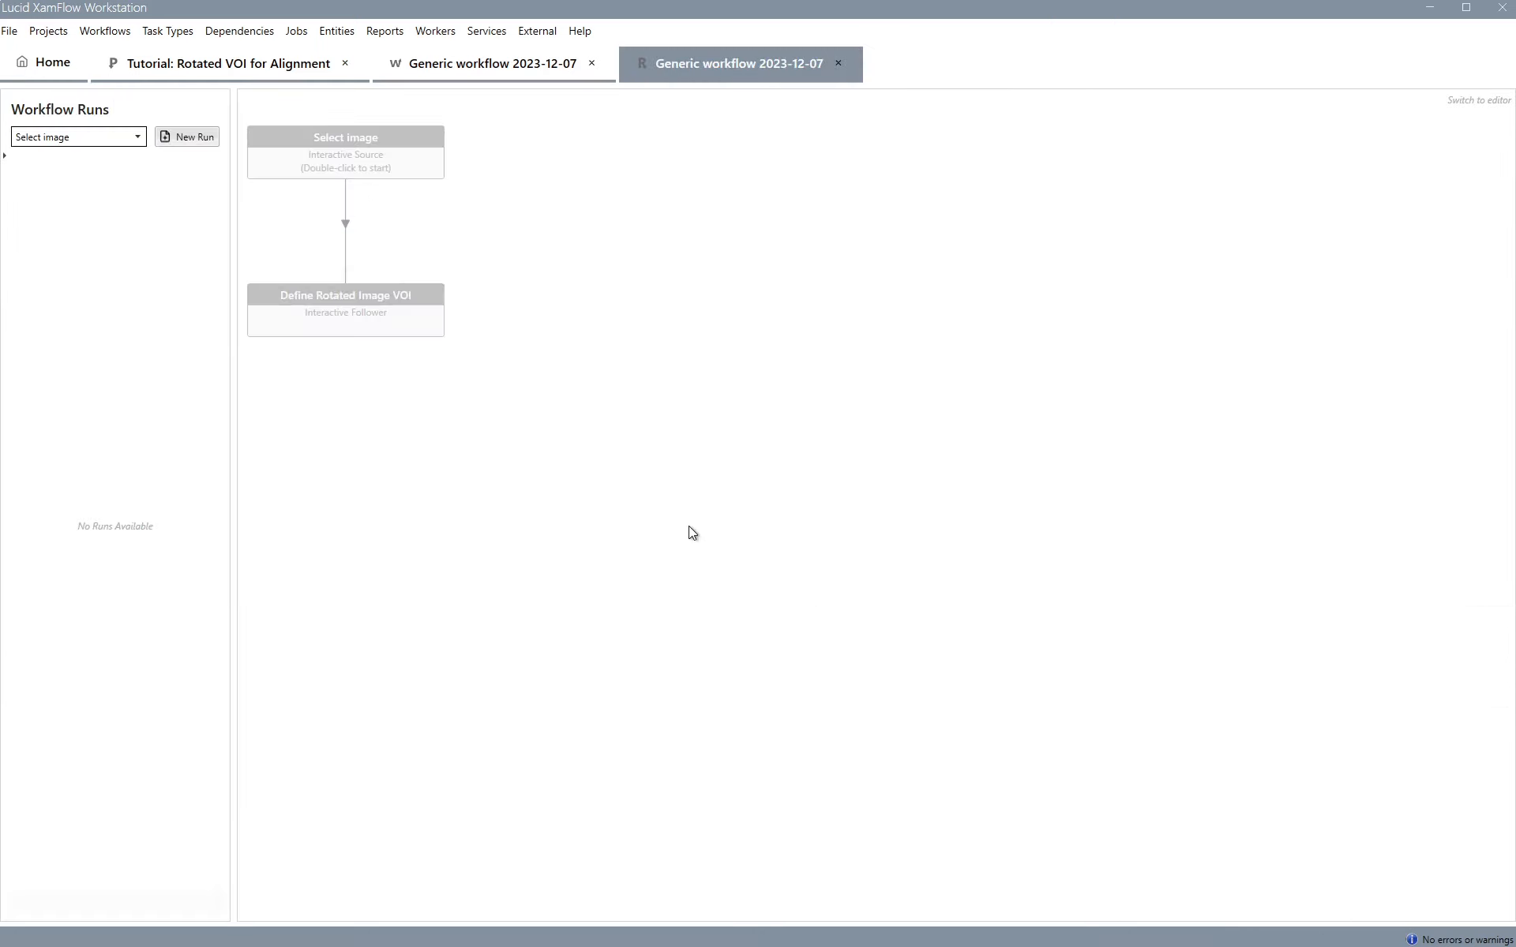
Open the selected input image and inspect it as a 3D volume rendering with a raised opacity threshold
left_click(385, 154)
double_click(384, 154)
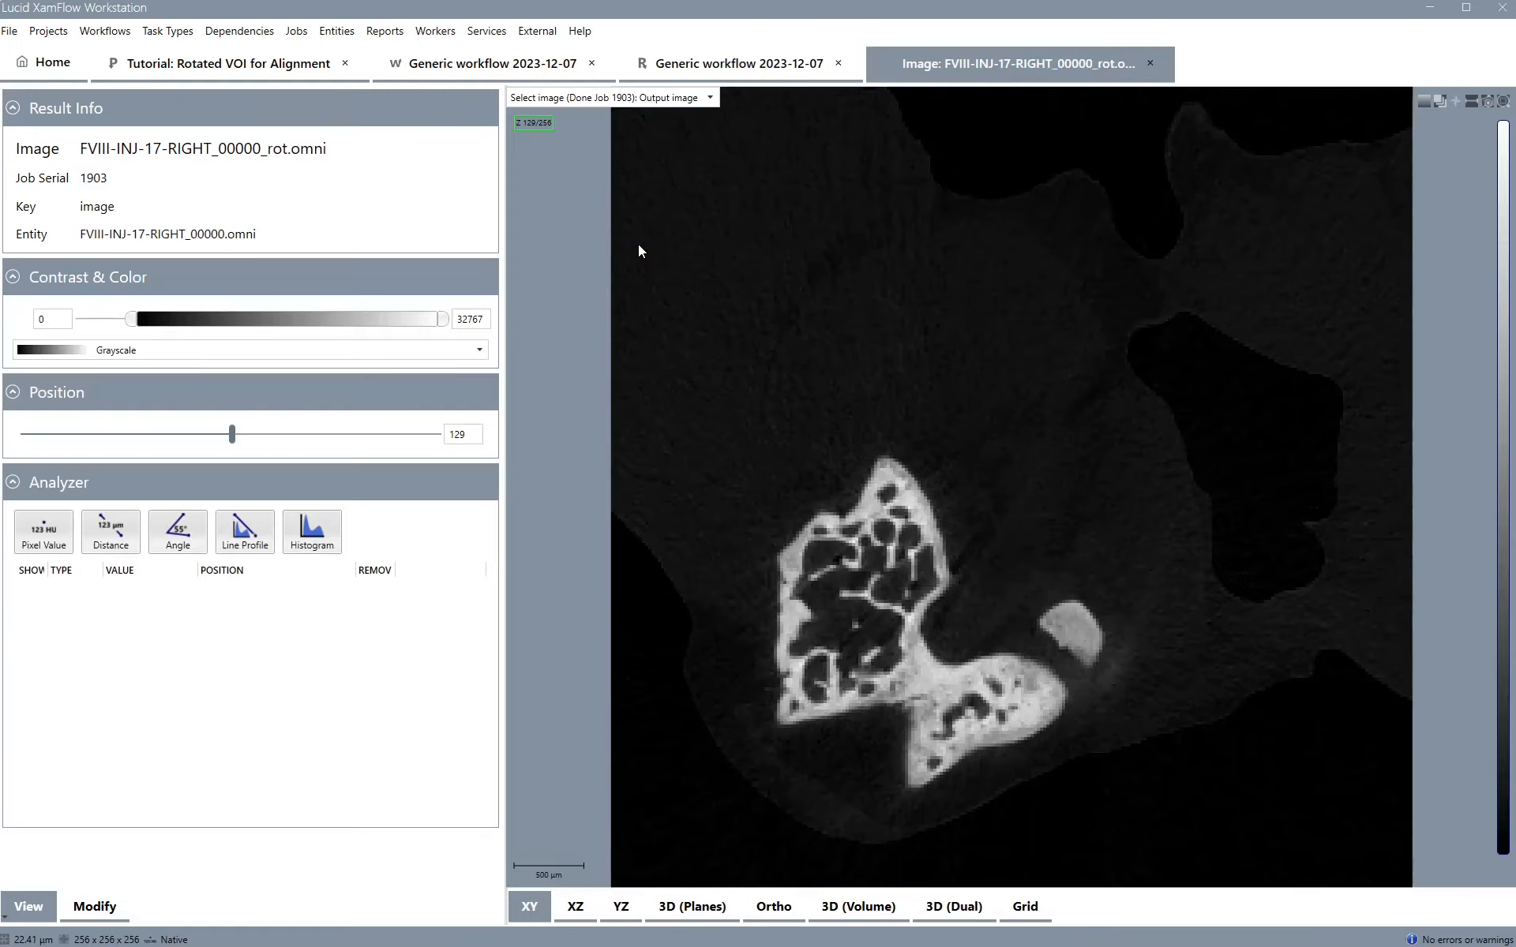
left_click(873, 905)
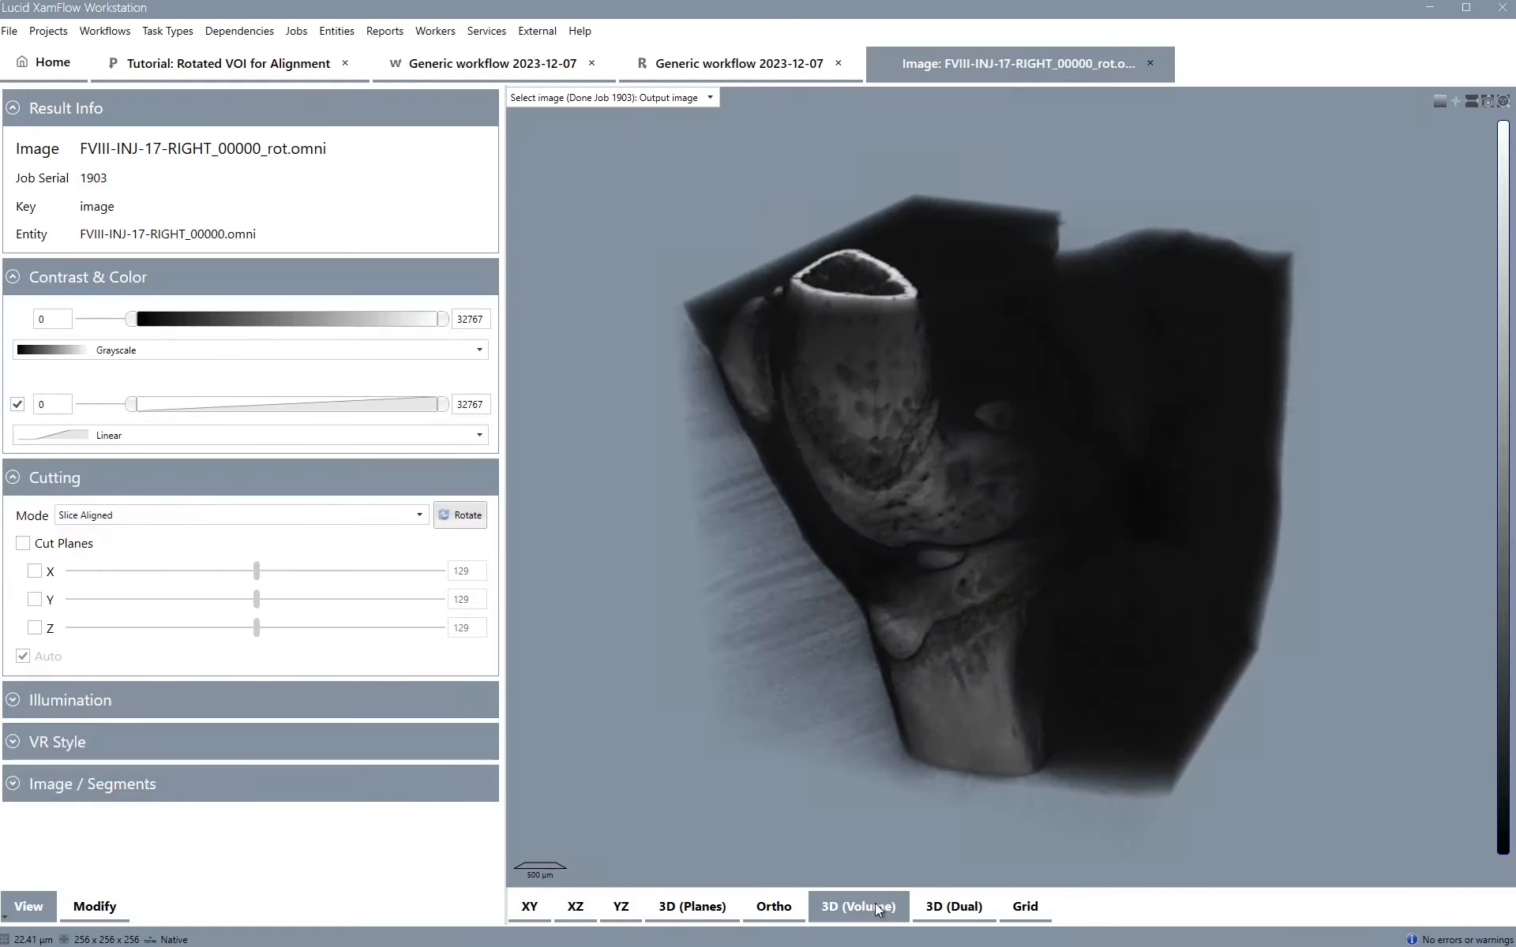
left_click_drag(1050, 613, 1241, 524)
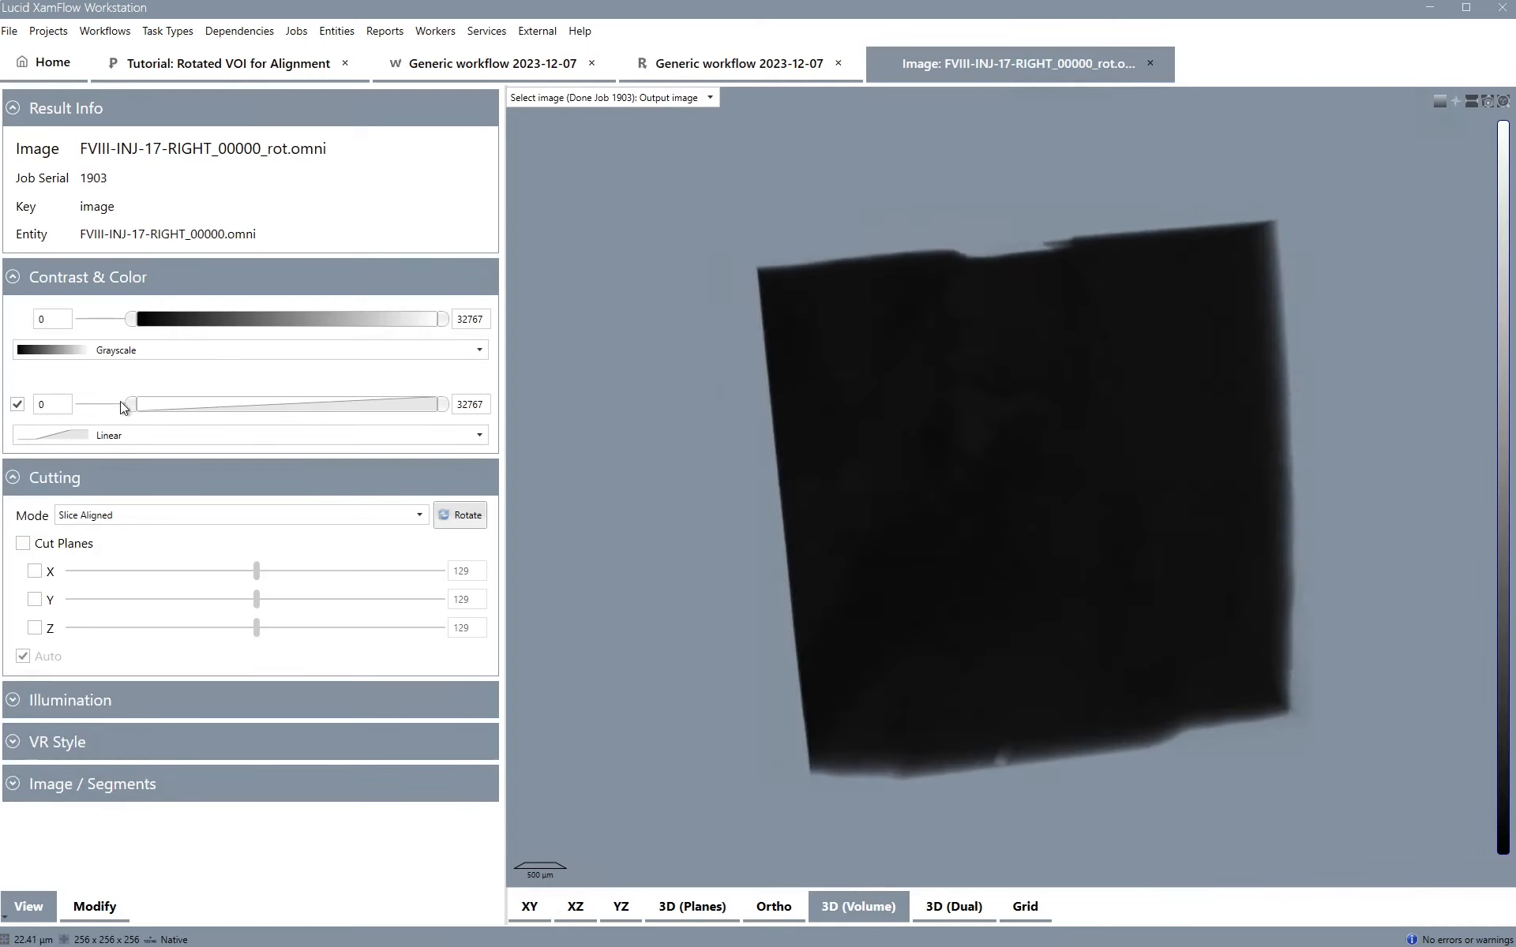
mouse_move(134, 405)
left_mouse_down()
mouse_move(173, 401)
mouse_move(141, 406)
left_mouse_up()
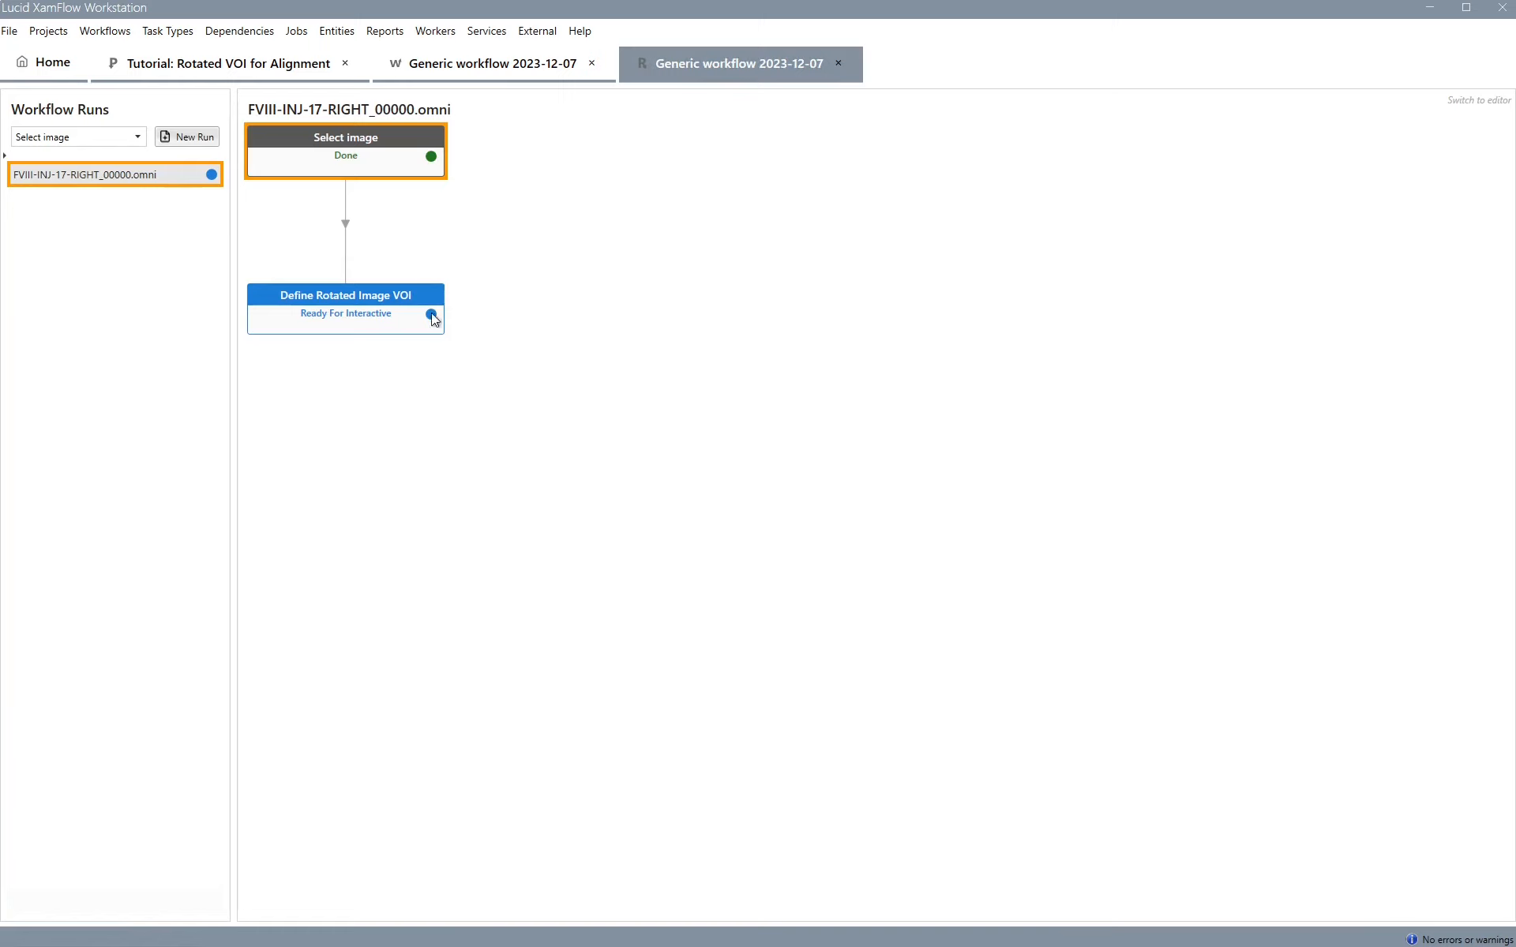
Open the Define Rotated Image VOI task and move and resize the VOI box around the bone
double_click(370, 297)
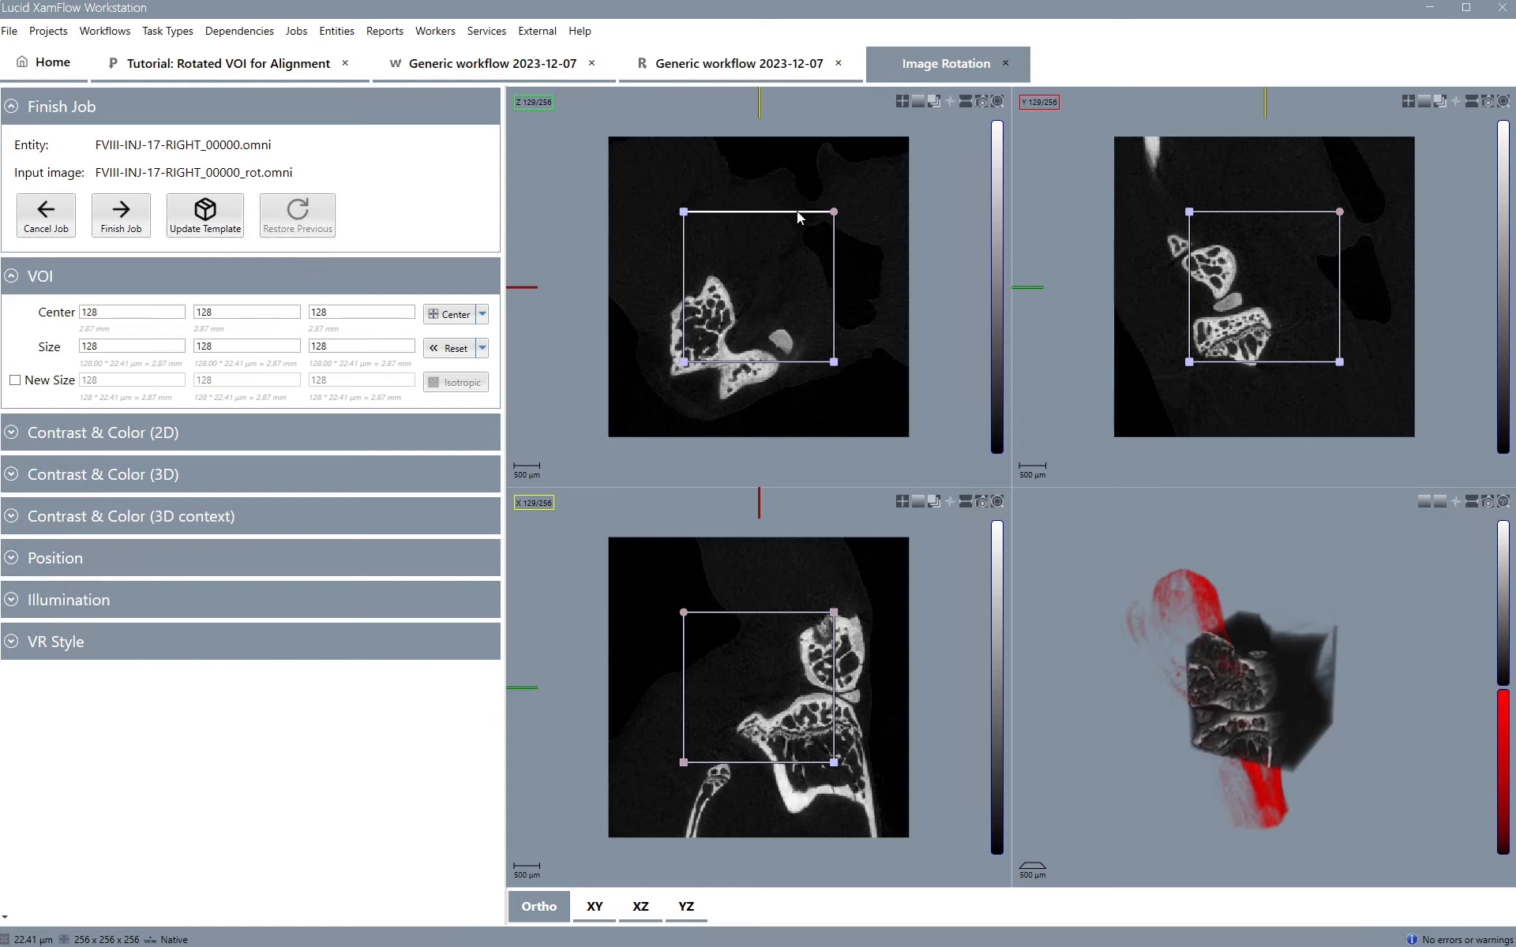
left_click_drag(798, 211, 734, 261)
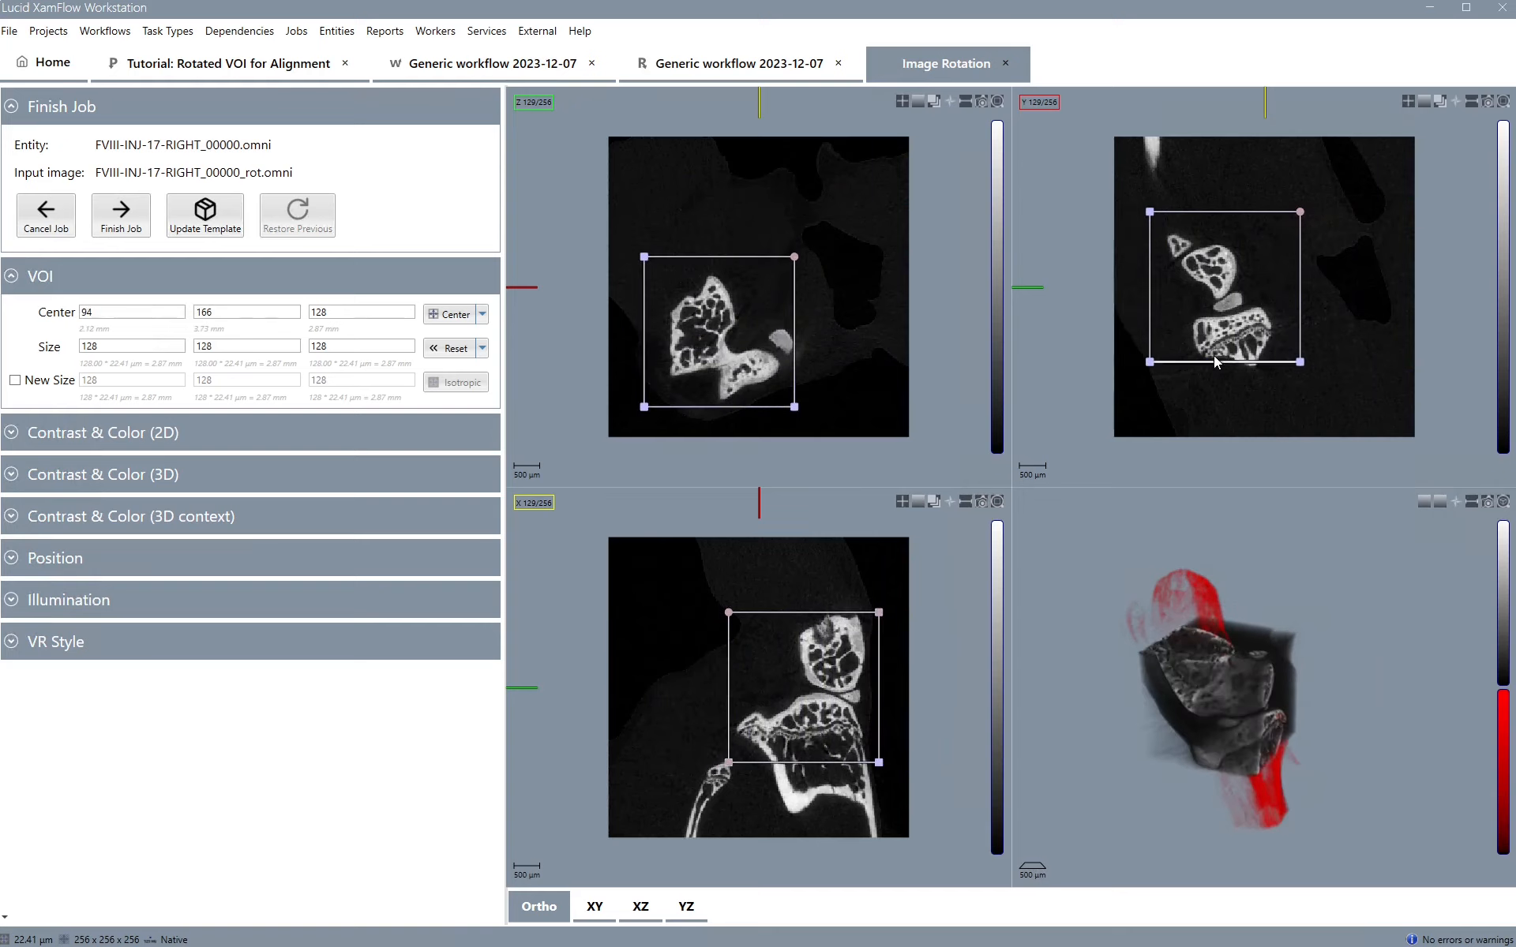
left_click_drag(1215, 355, 1277, 361)
left_click_drag(1296, 429, 1301, 433)
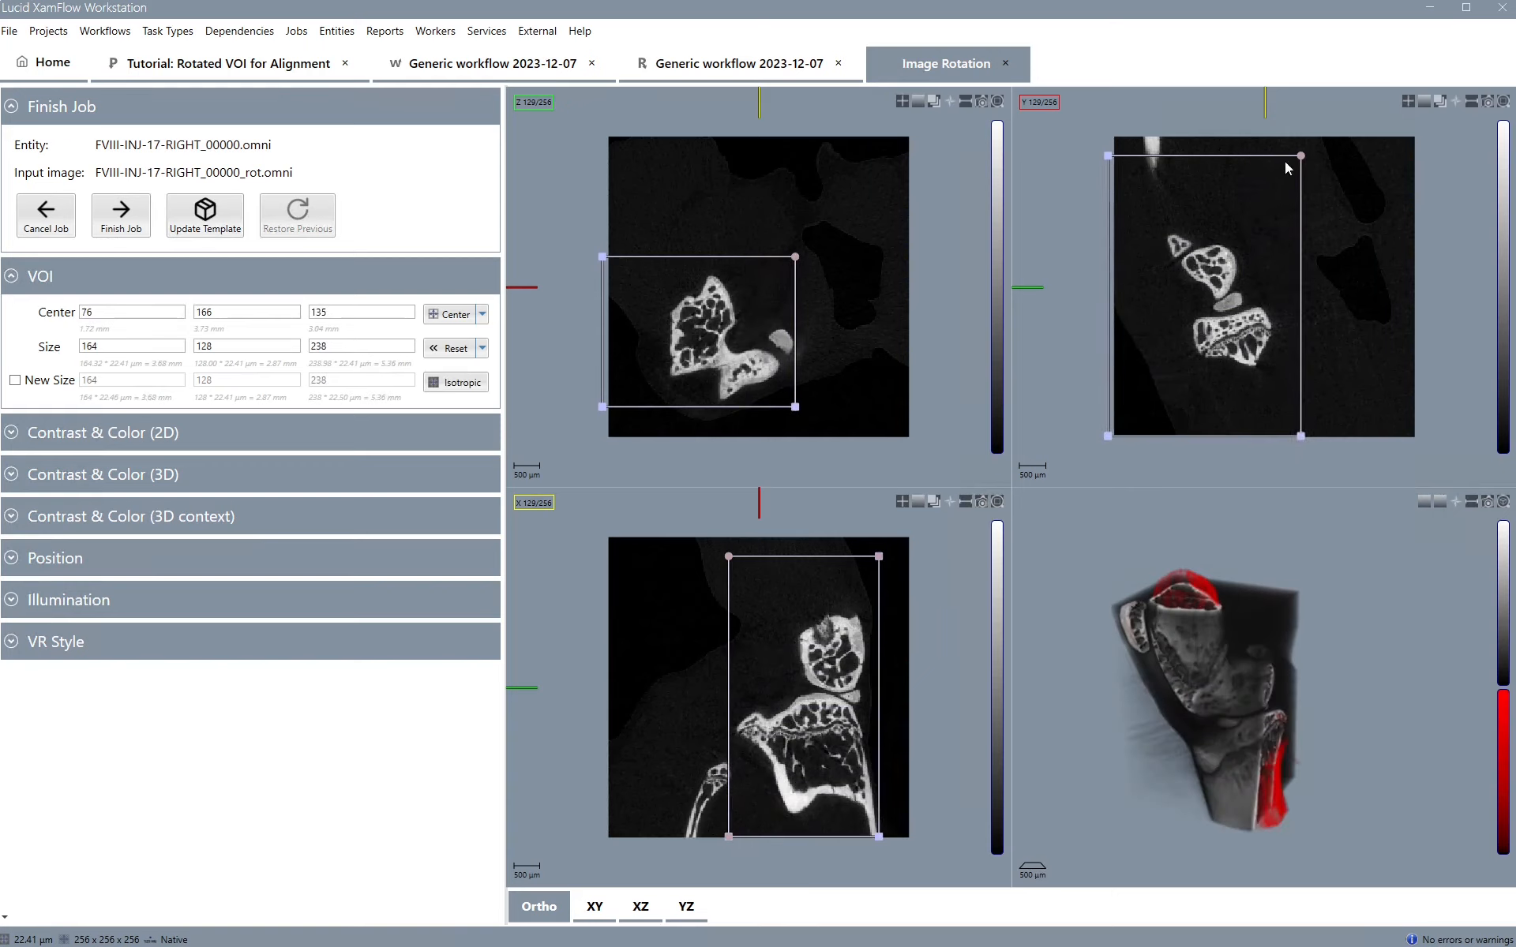
Tilt the VOI box in the slice and 3D views, then reset the VOI to its default
left_click_drag(1301, 158, 1260, 159)
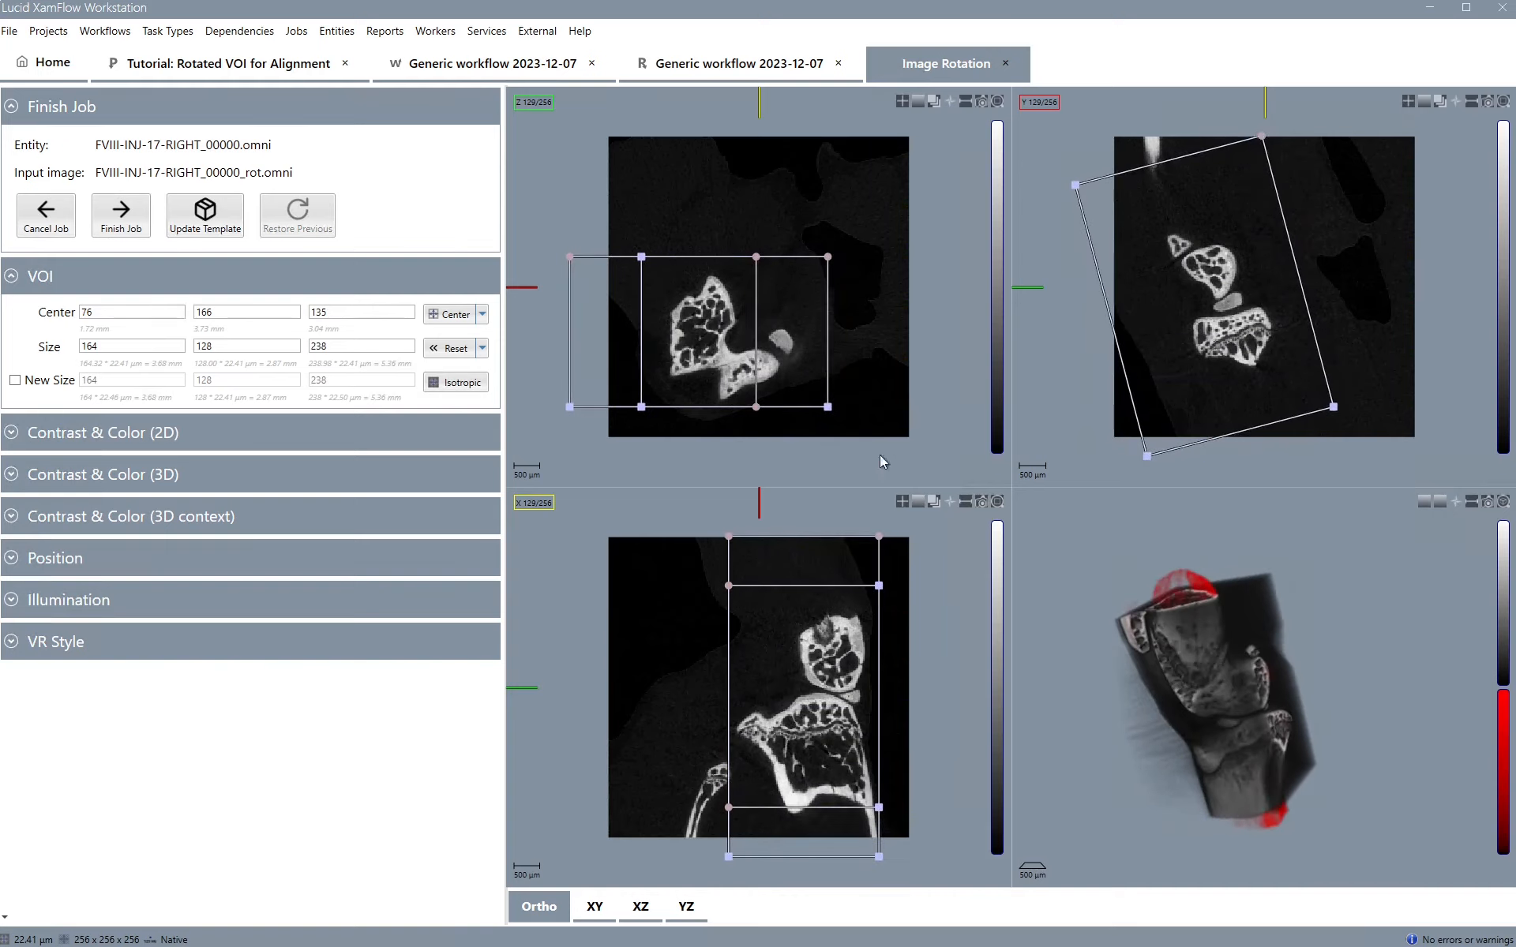
left_click_drag(1229, 678, 1266, 667)
left_click_drag(1464, 625, 1413, 671)
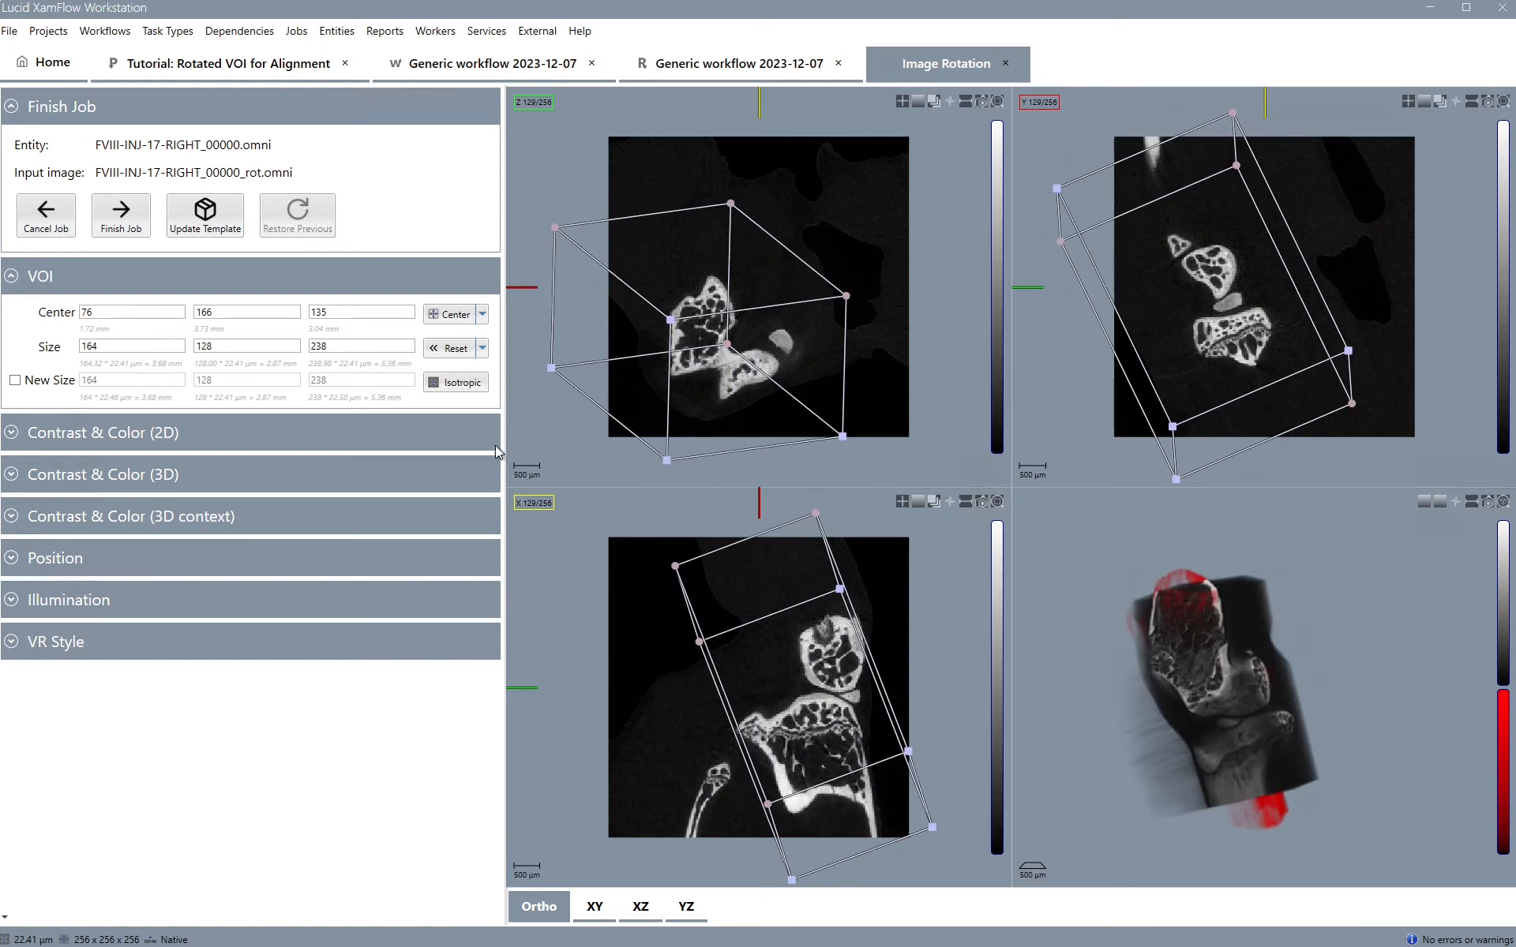
left_click(459, 353)
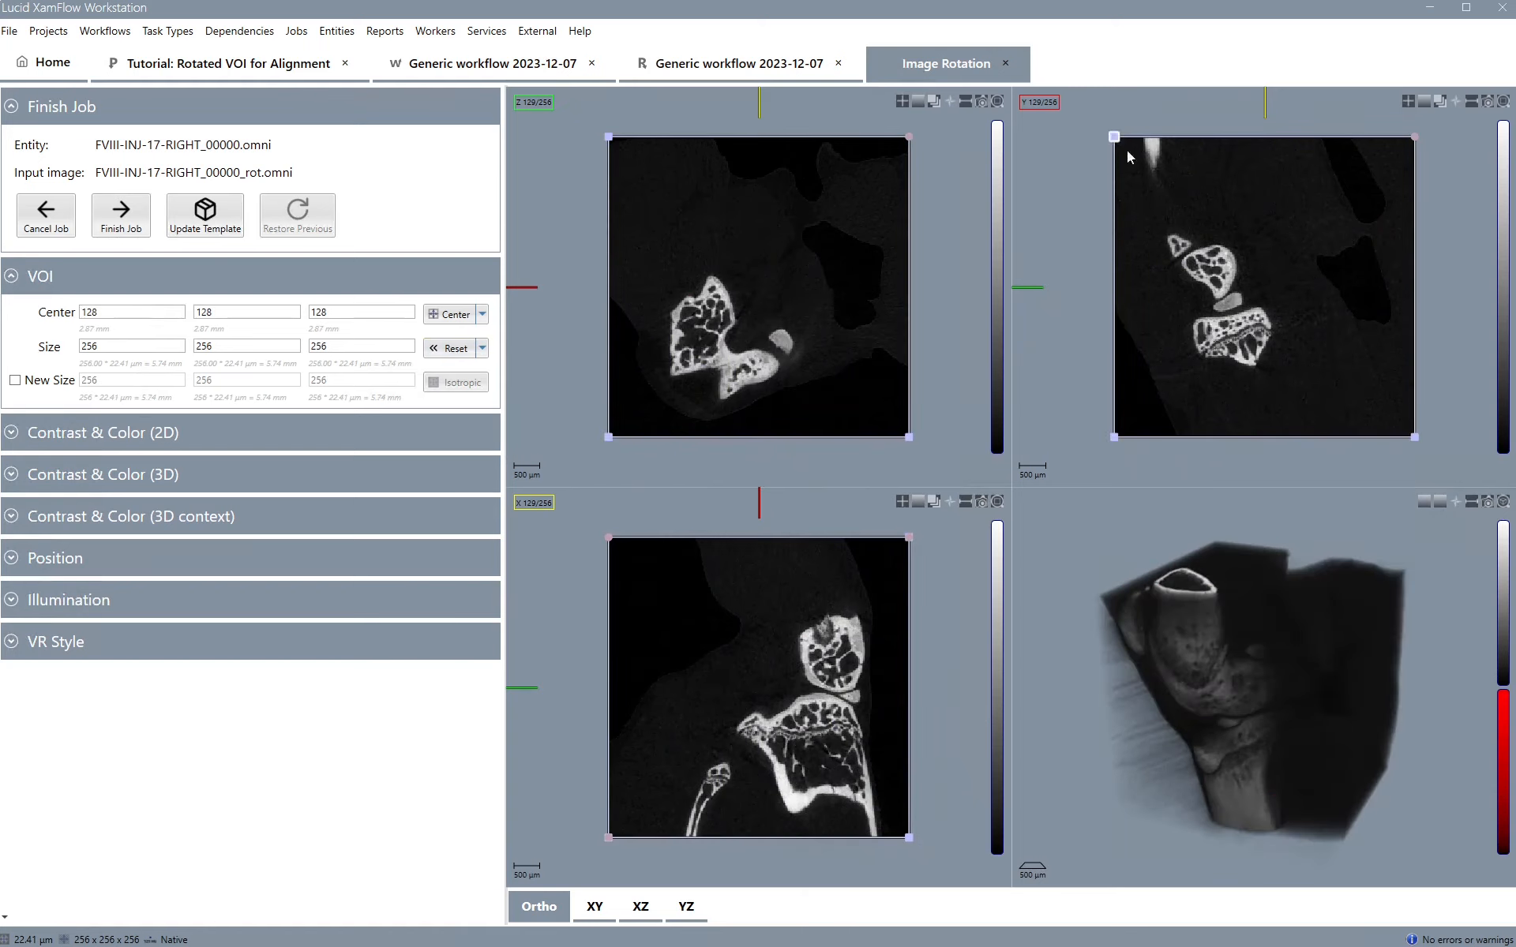
Shrink the VOI box from its top-left corner in the Y slice view
left_click_drag(1126, 152, 1162, 200)
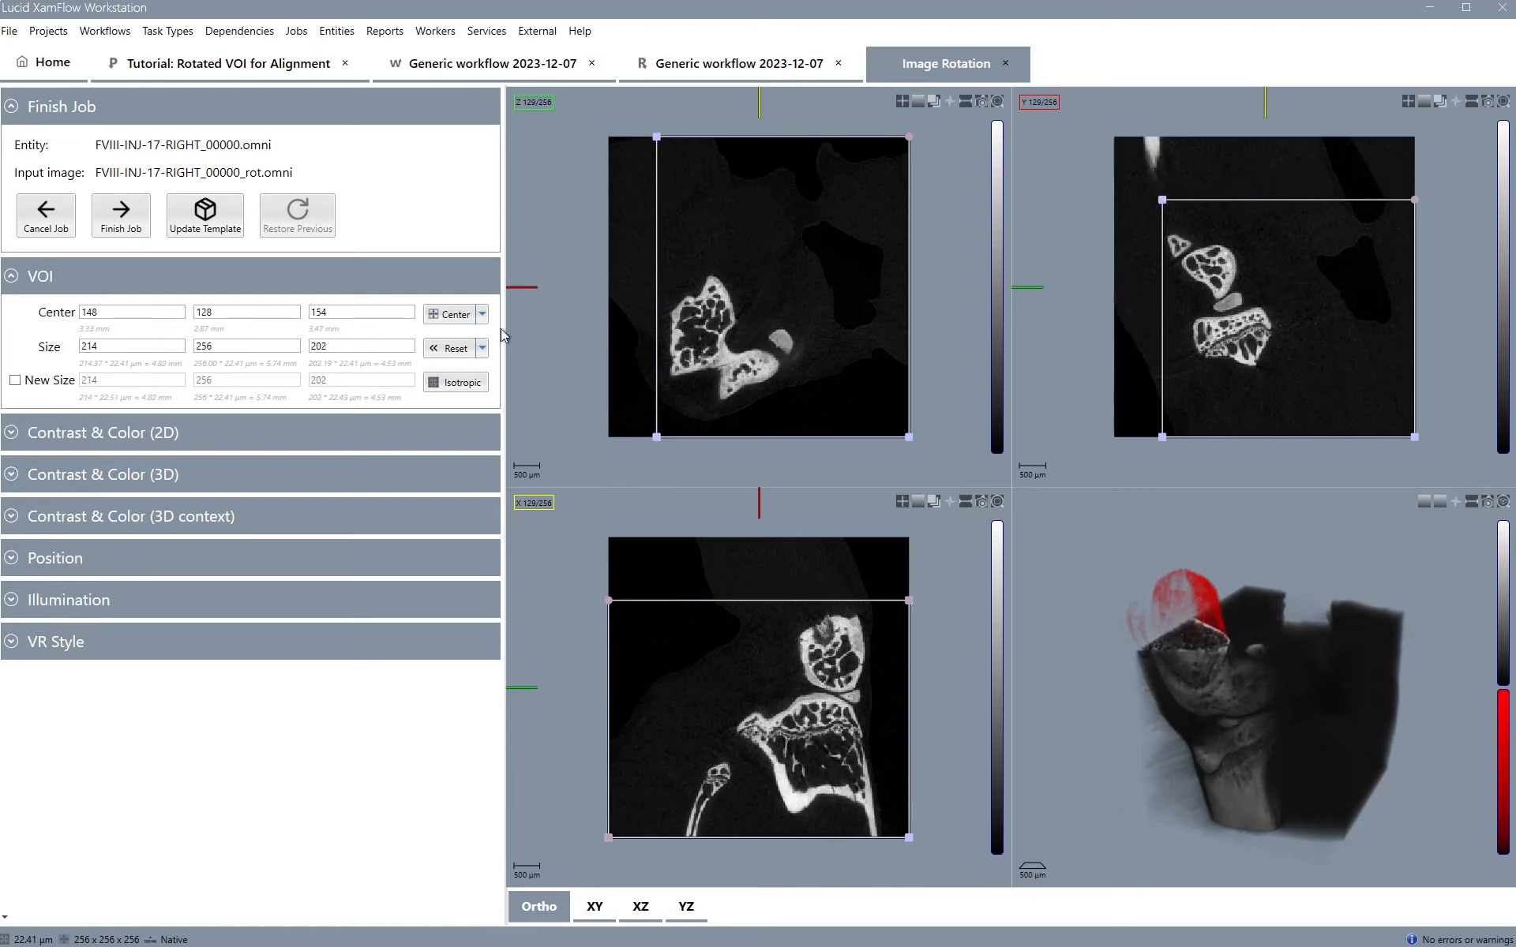
left_click(483, 349)
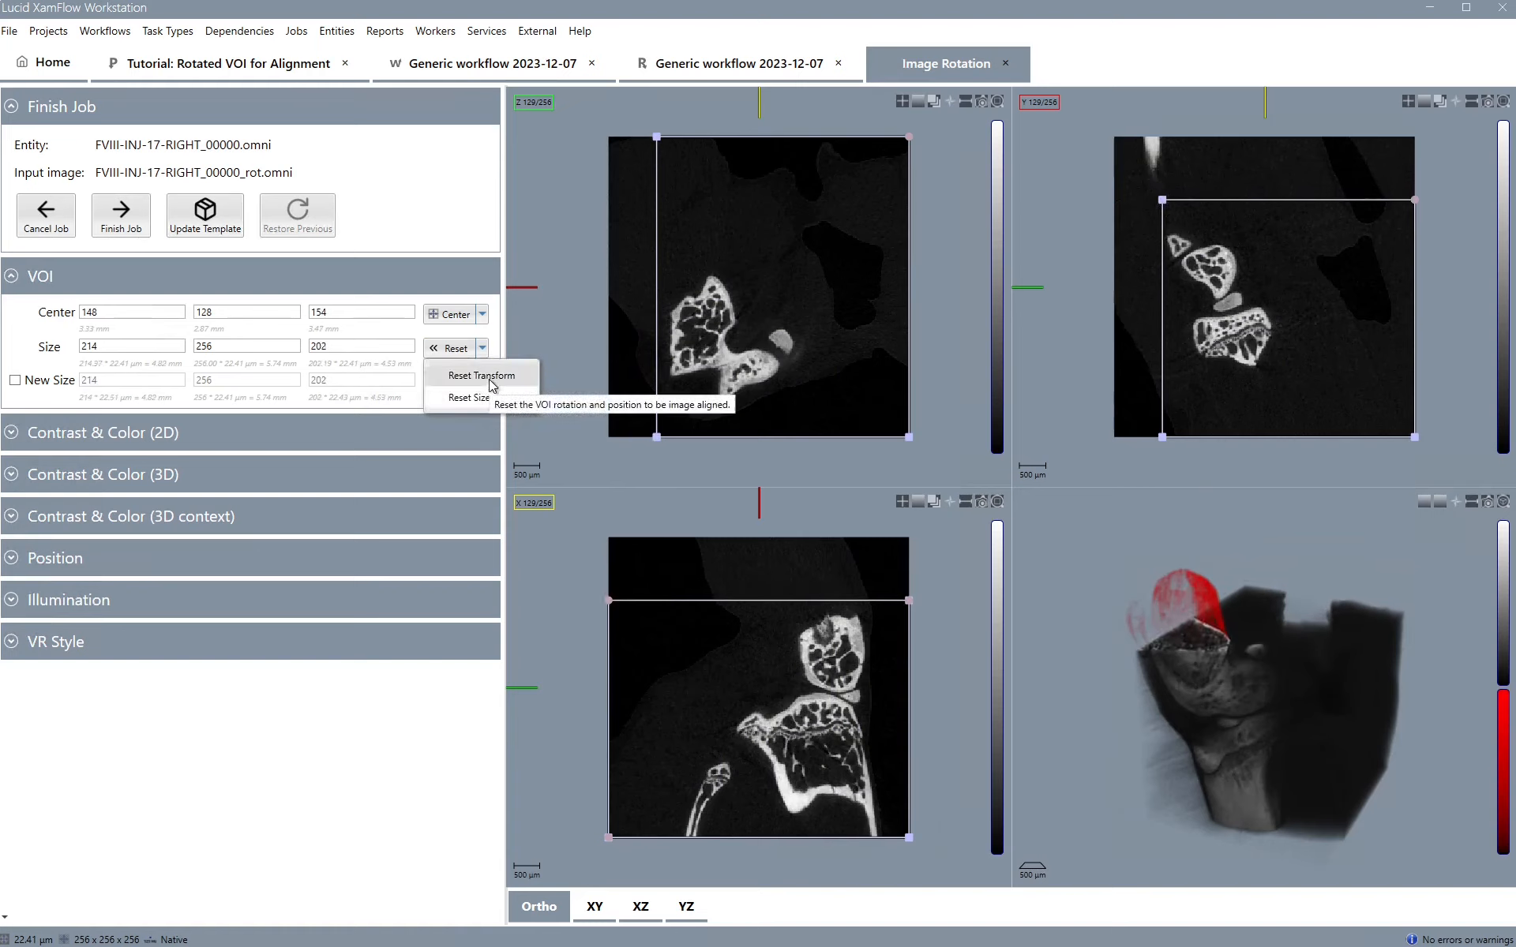
left_click(706, 285)
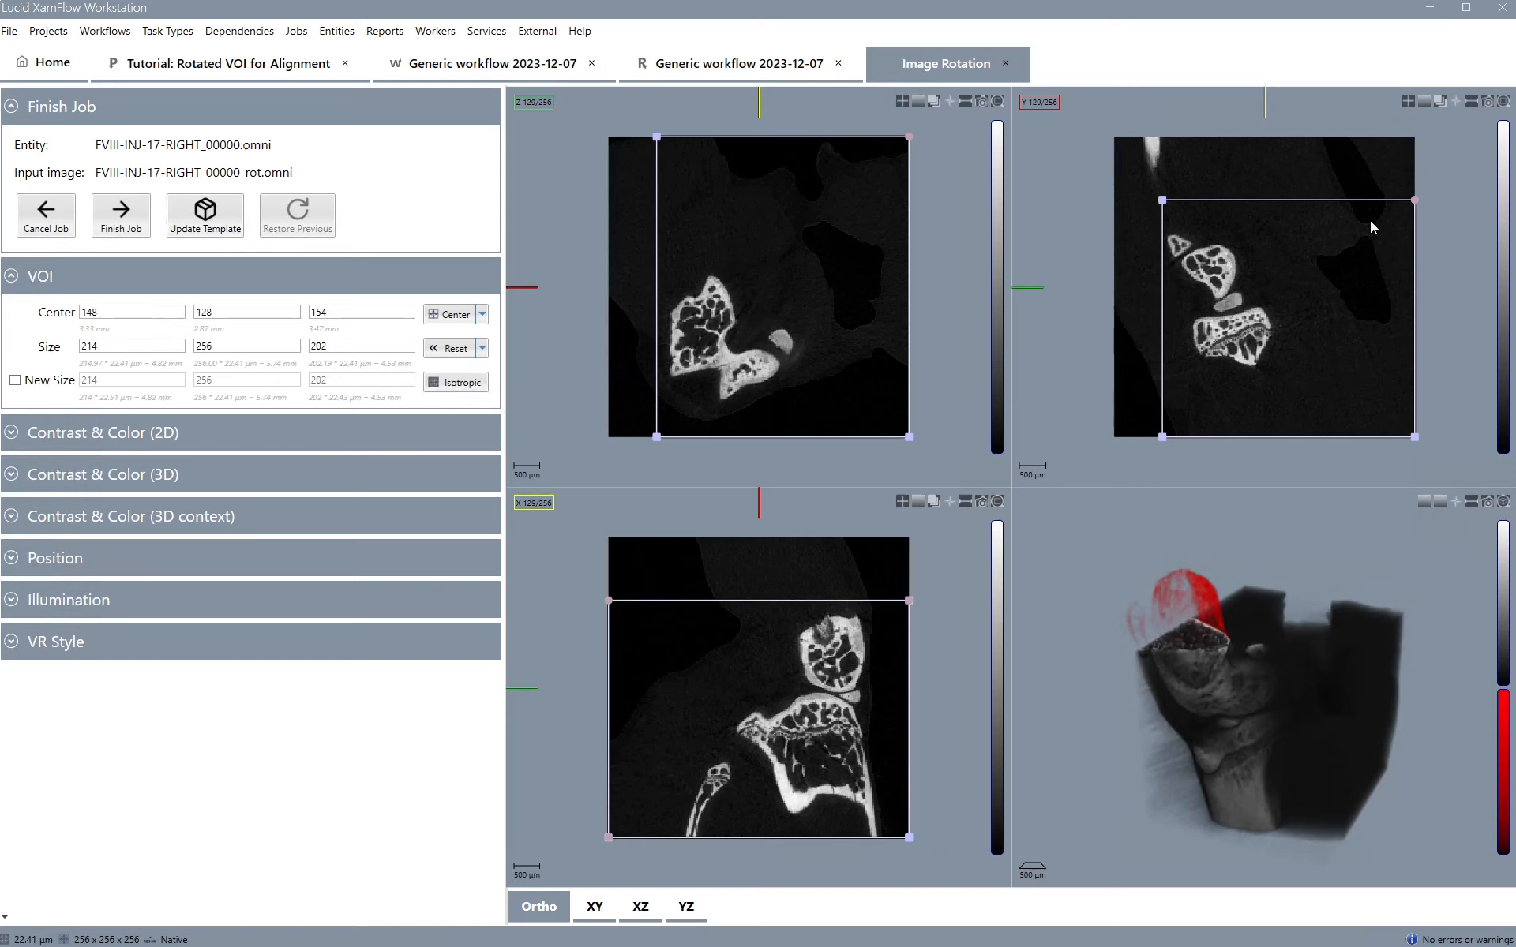
Narrow the VOI box from its lower-right corner and tilt it along the bone in the Y slice view
left_click_drag(1414, 437, 1255, 443)
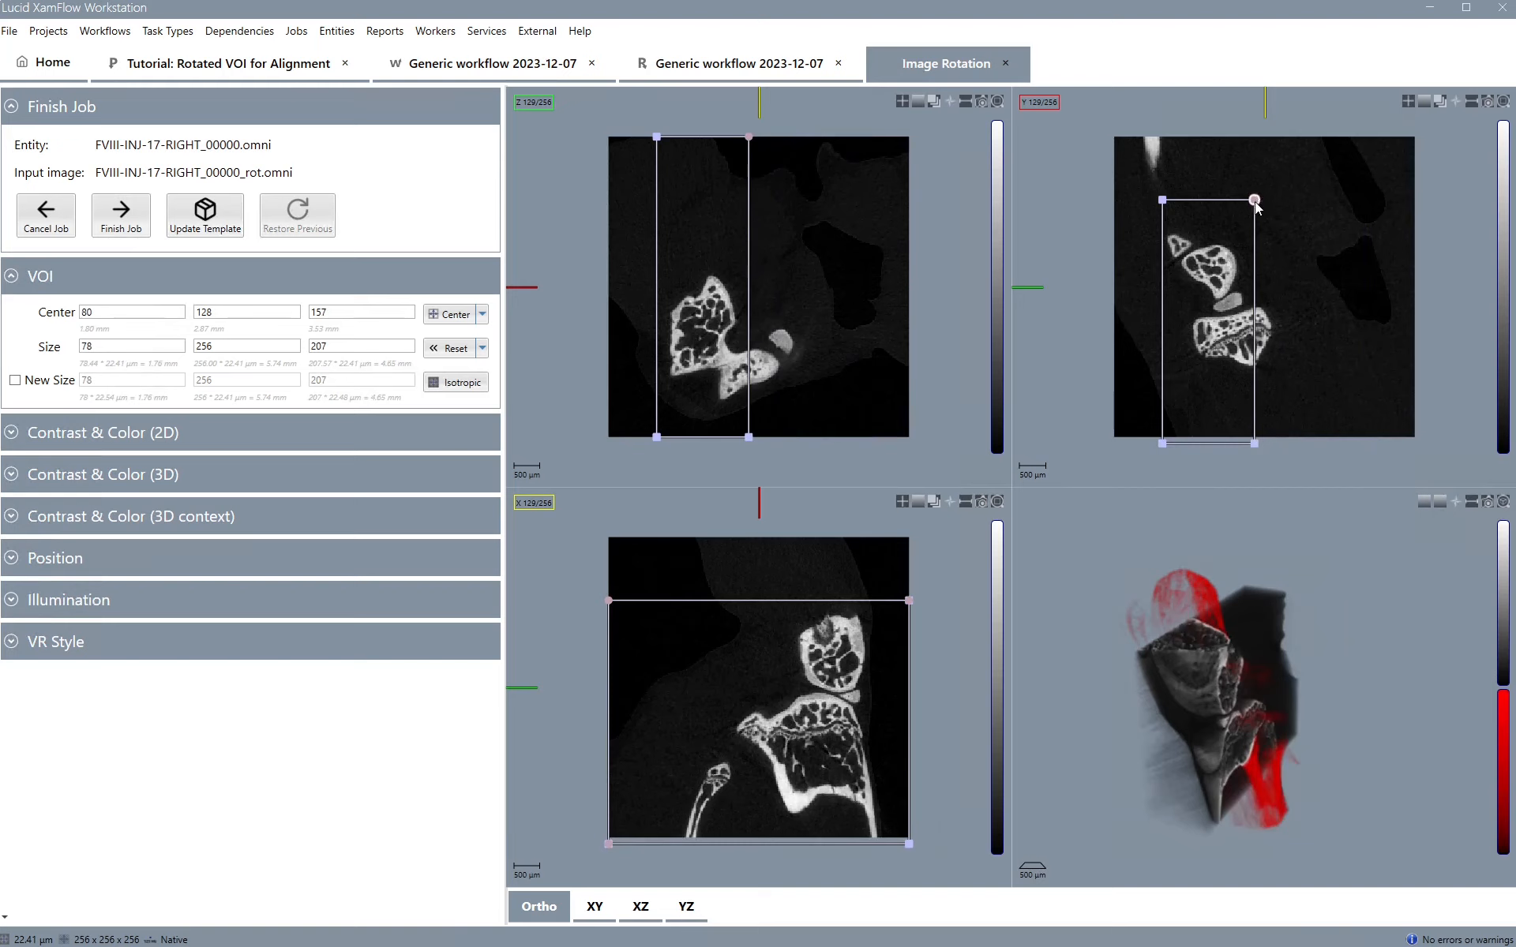
left_click_drag(1255, 204, 1160, 148)
Raise the 3D rendering's lower opacity threshold to 5875
left_click(169, 474)
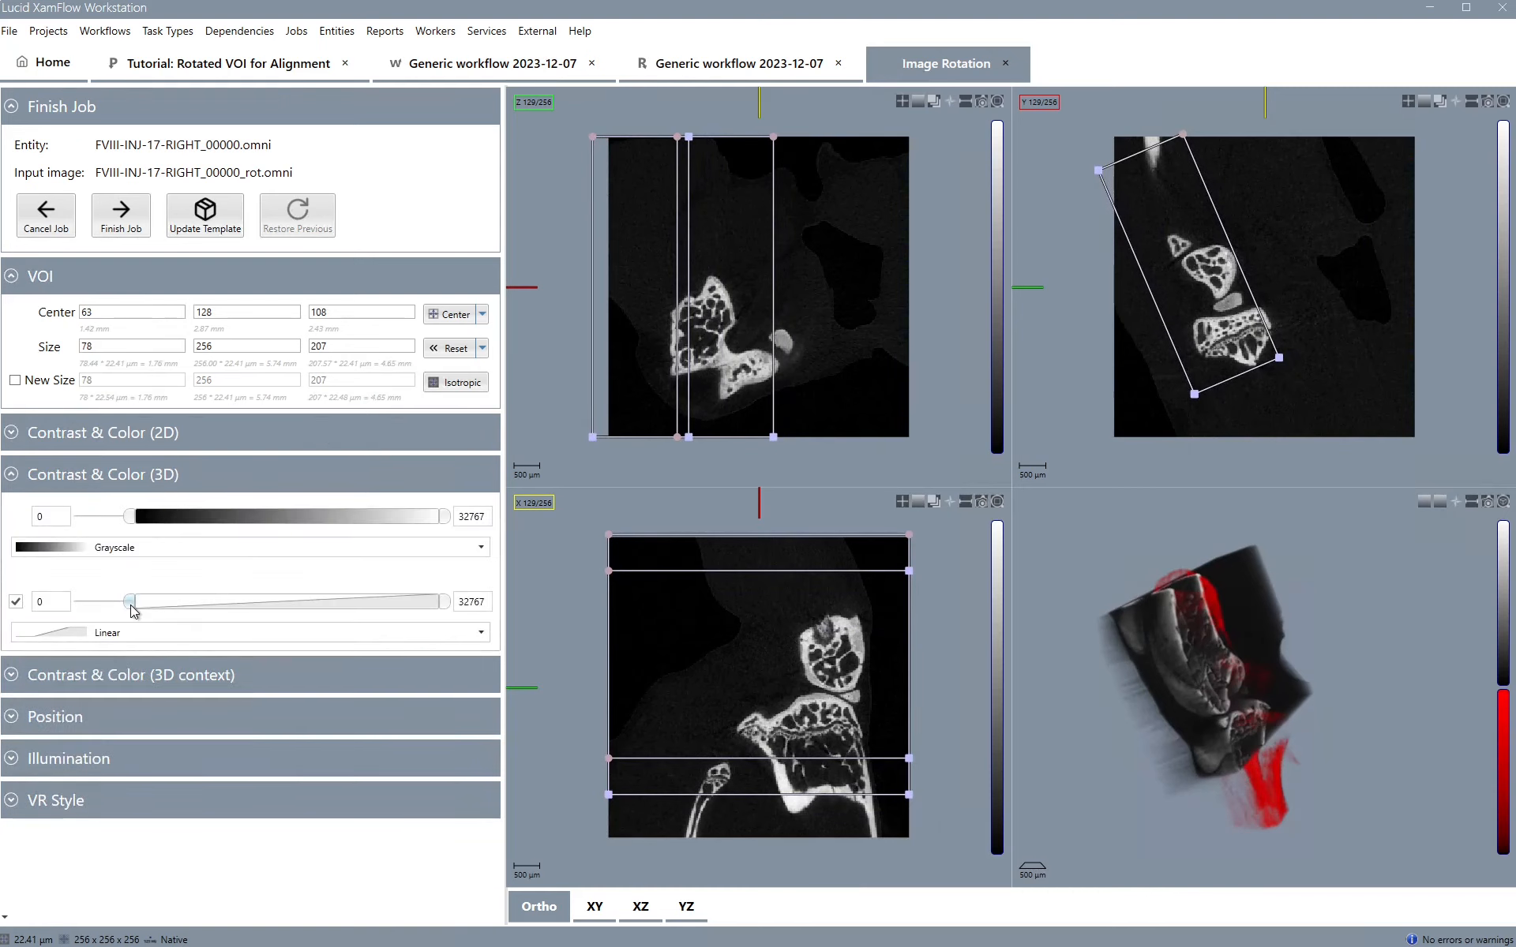
left_click_drag(131, 606, 185, 604)
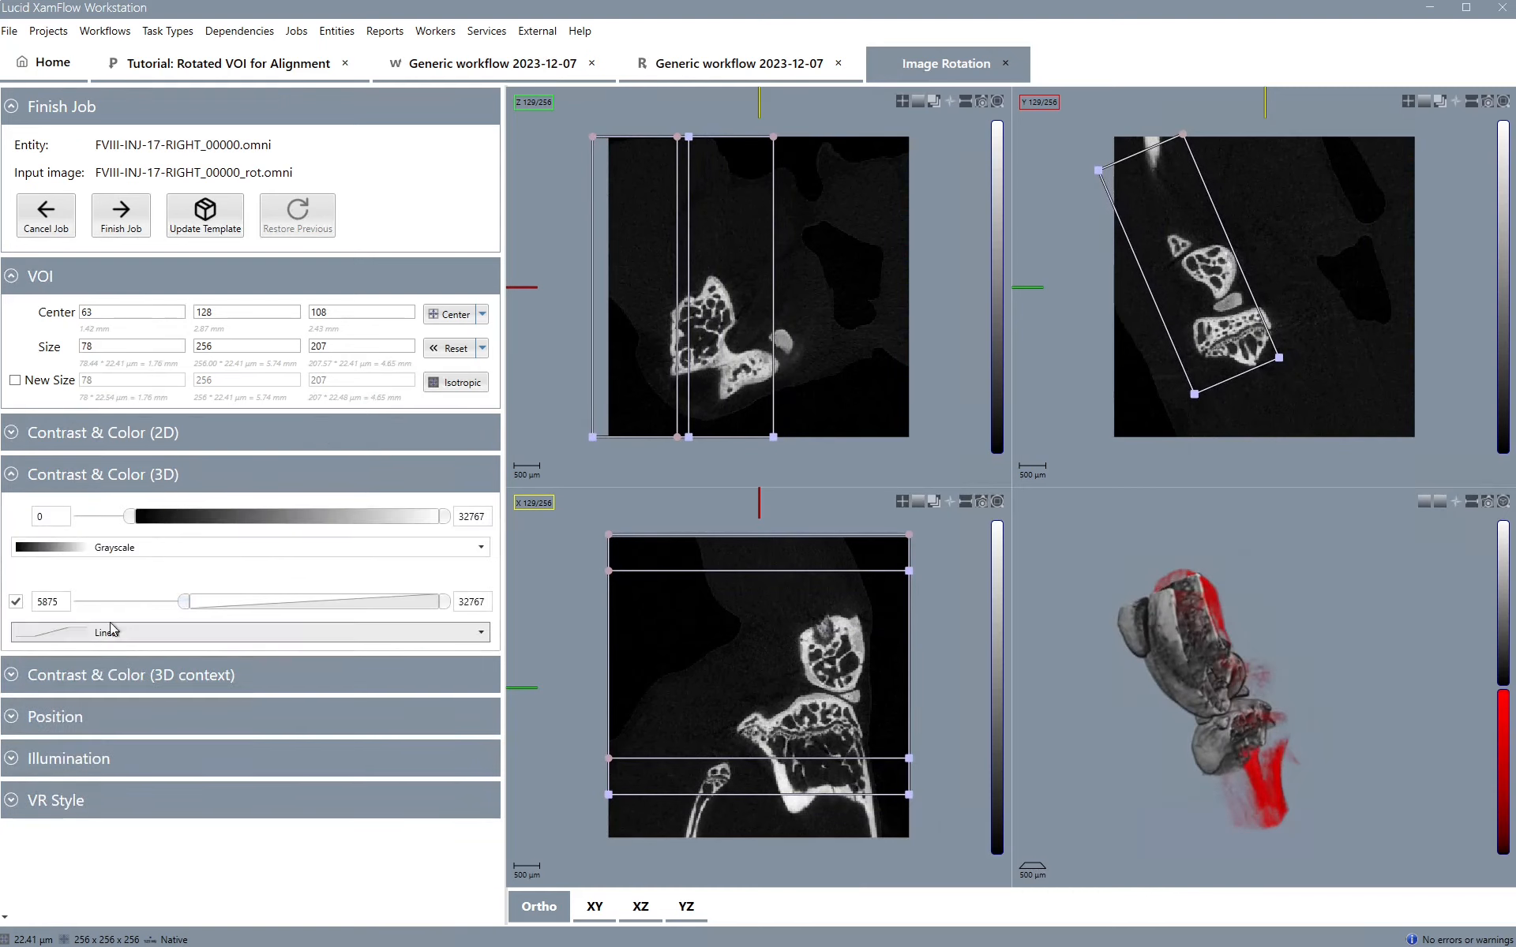
Change the 3D context colour map to Green
left_click(118, 677)
left_click(146, 748)
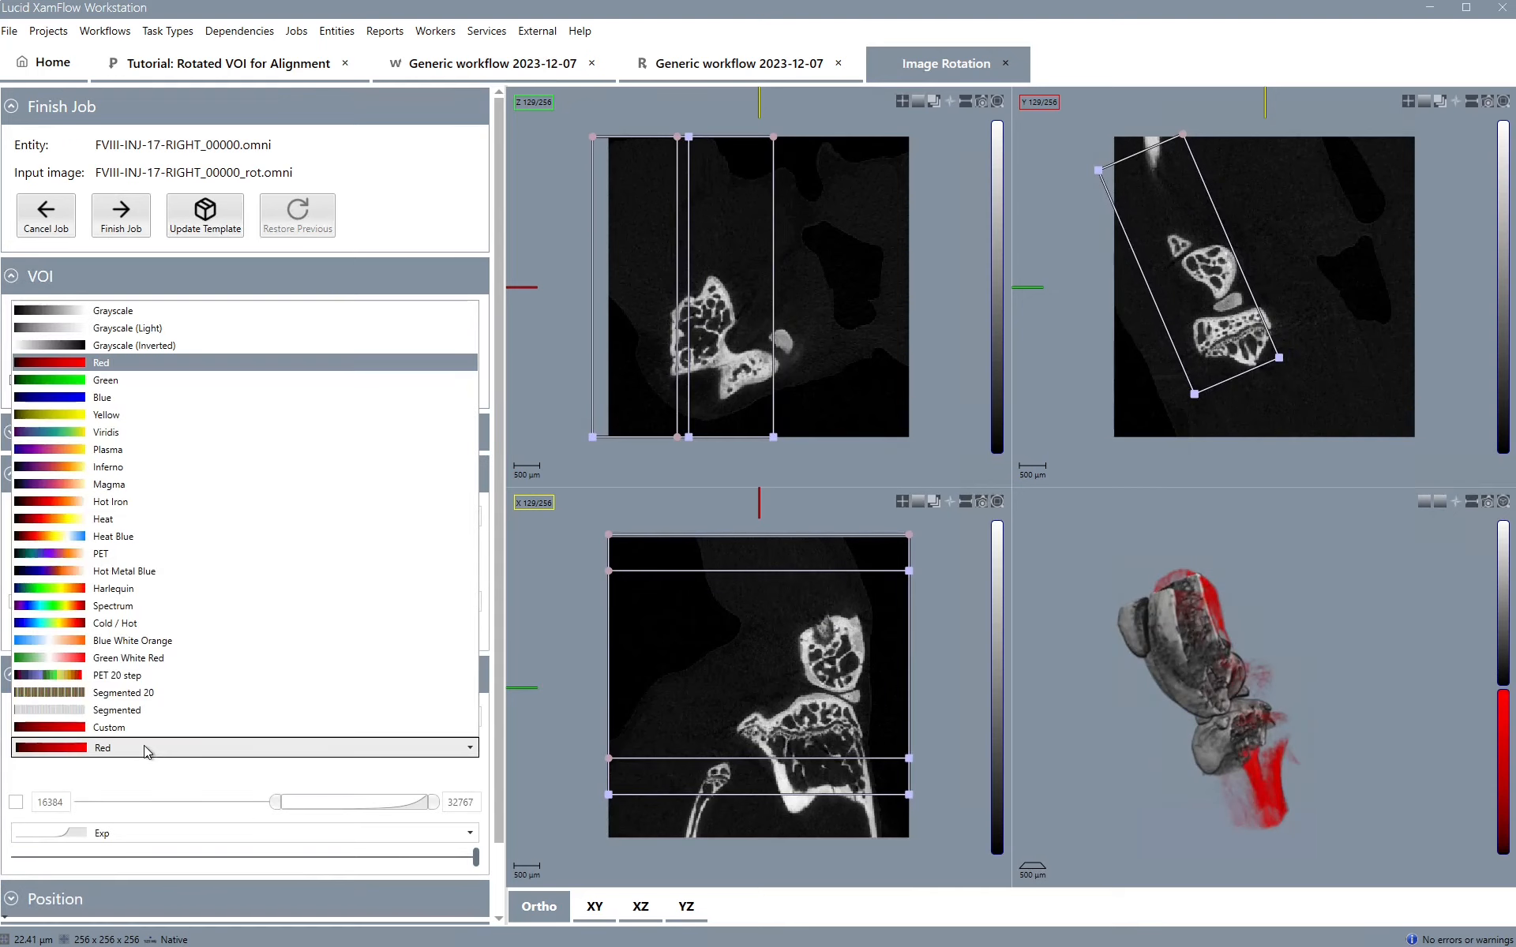
left_click(150, 382)
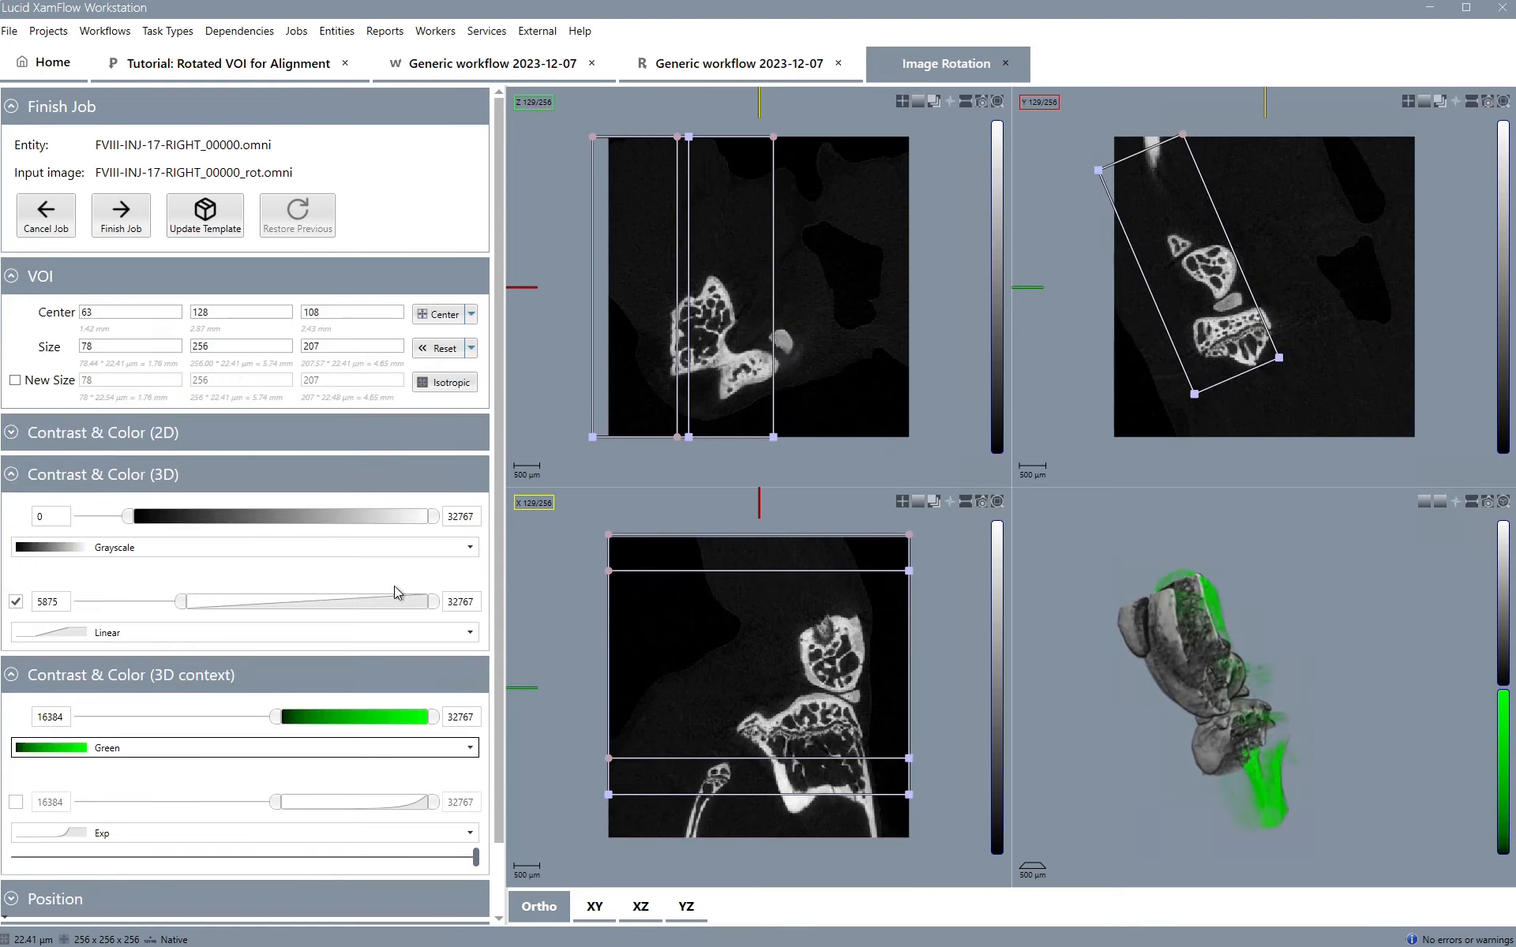
Switch the 3D context opacity function to Box (Adjustable) and lower its slider to the minimum
left_click_drag(1105, 728, 1154, 703)
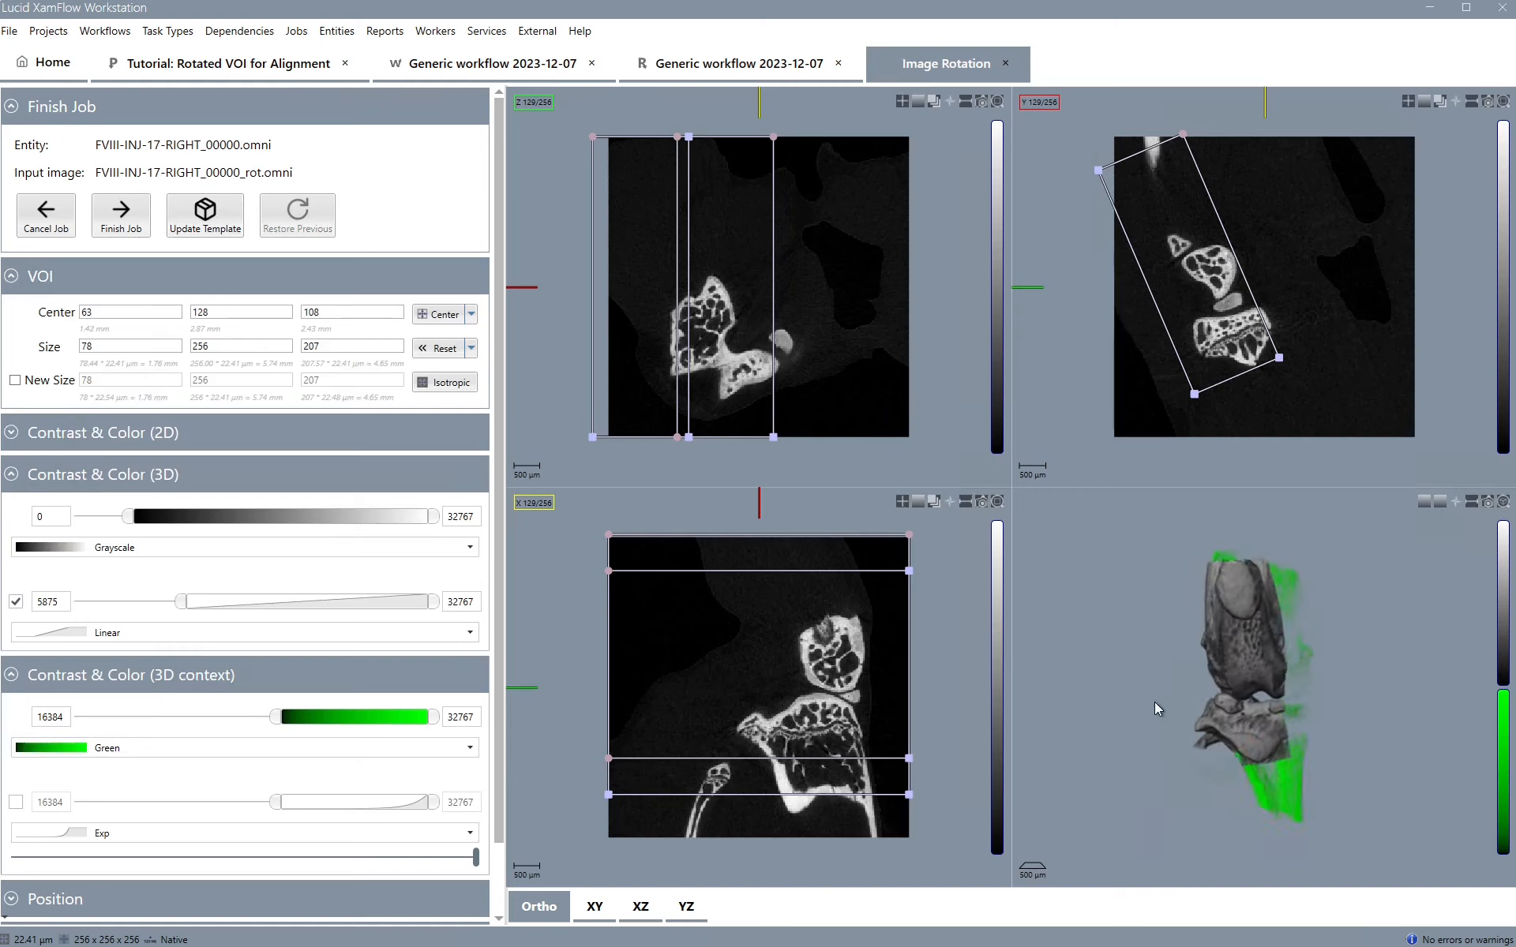
left_click(300, 835)
left_click(210, 779)
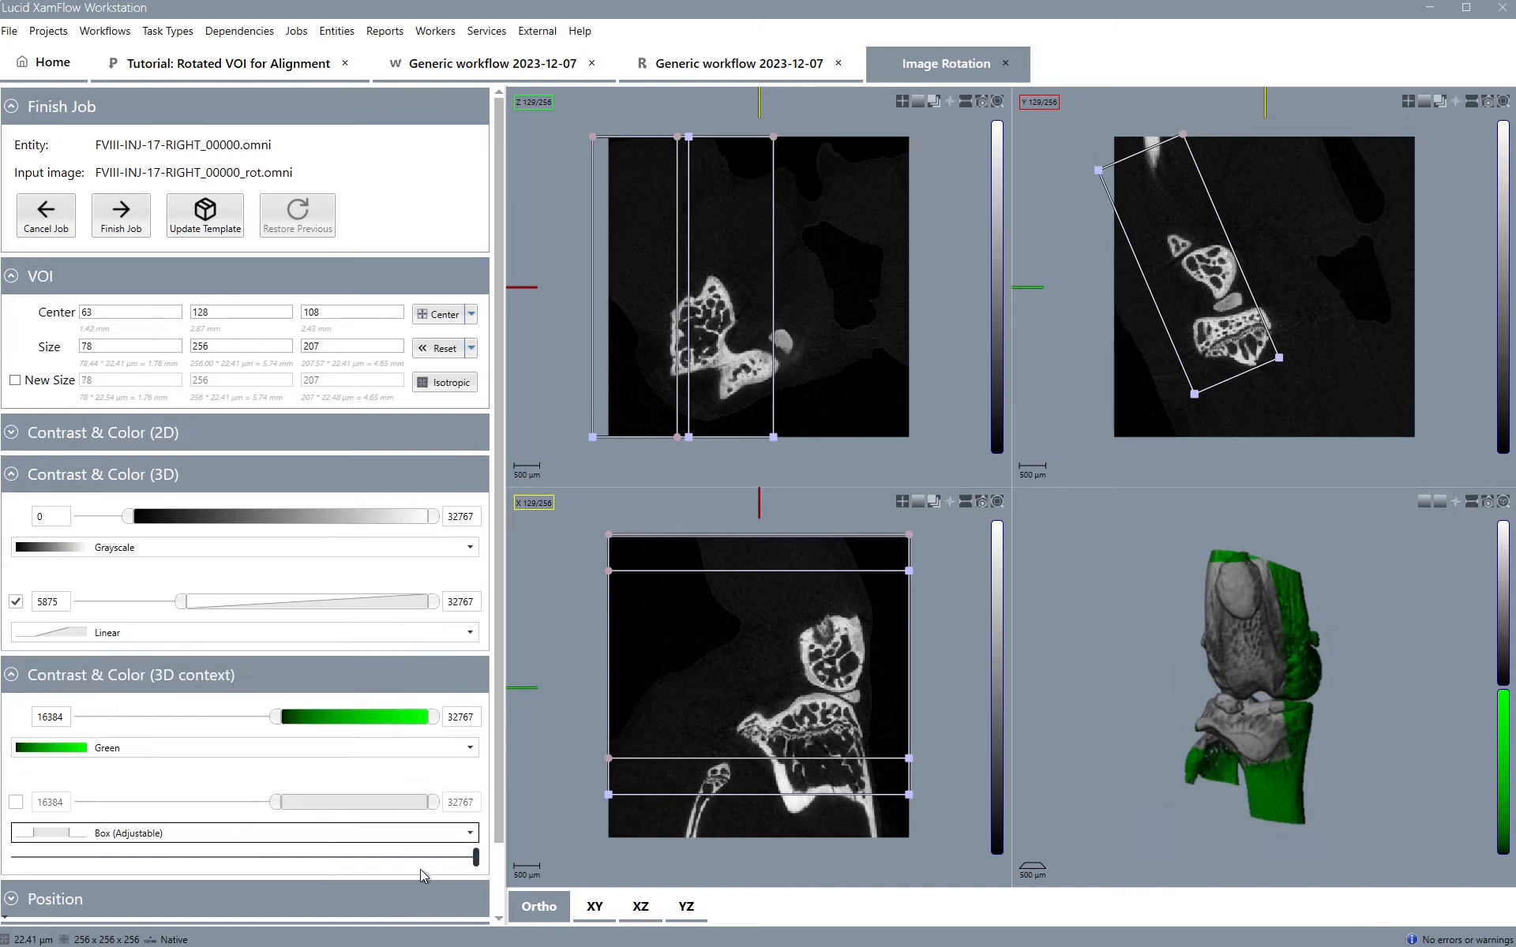
left_click_drag(479, 858, 489, 857)
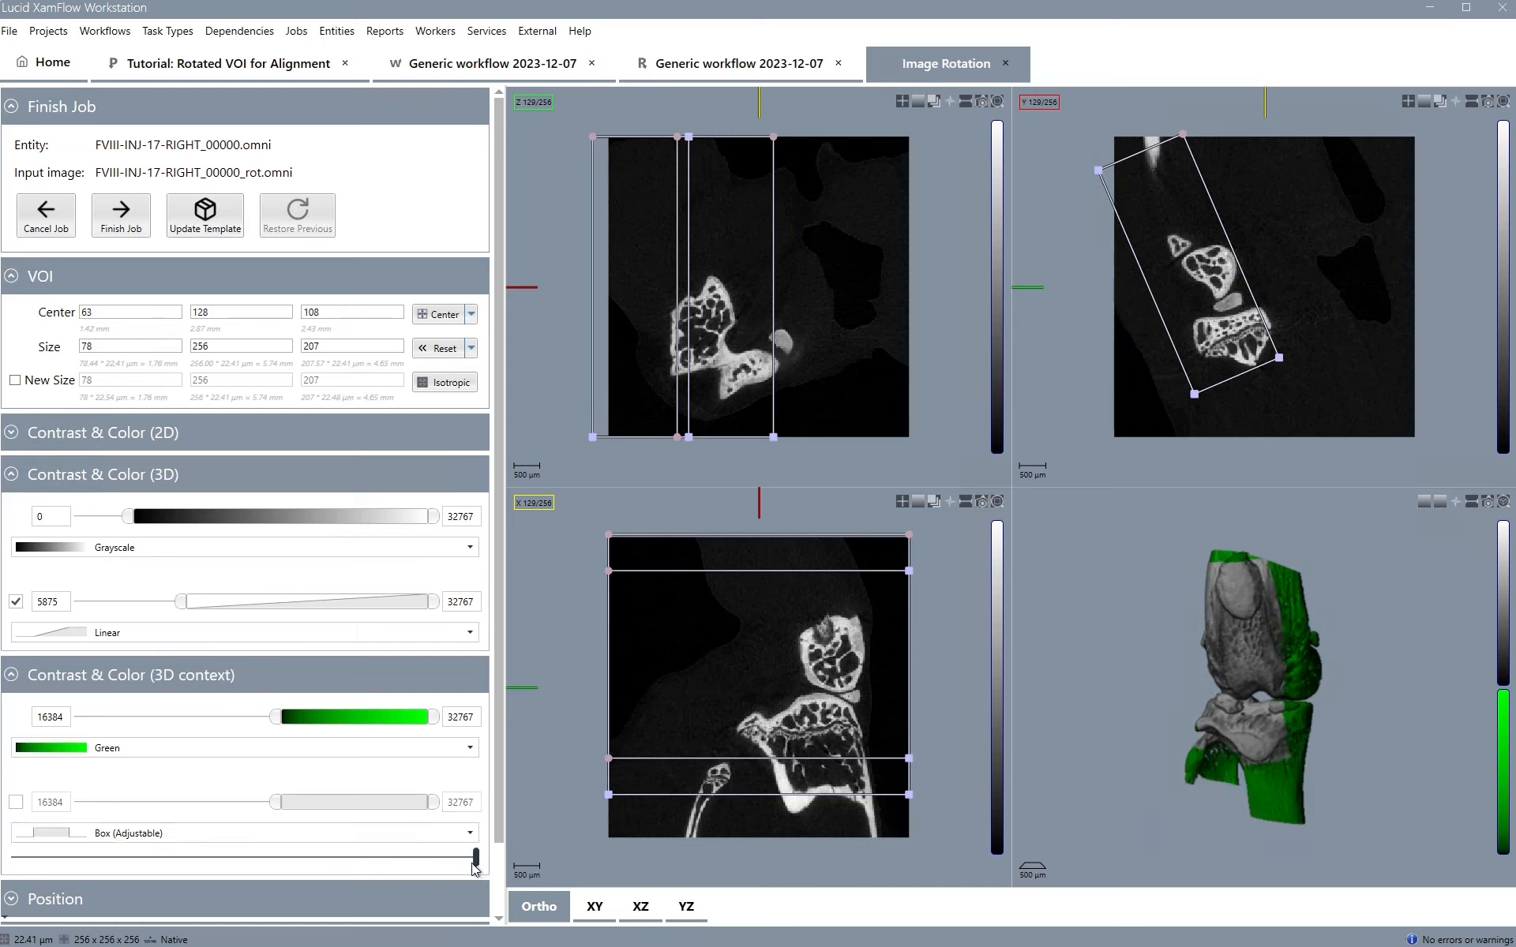
left_click_drag(475, 866, 22, 859)
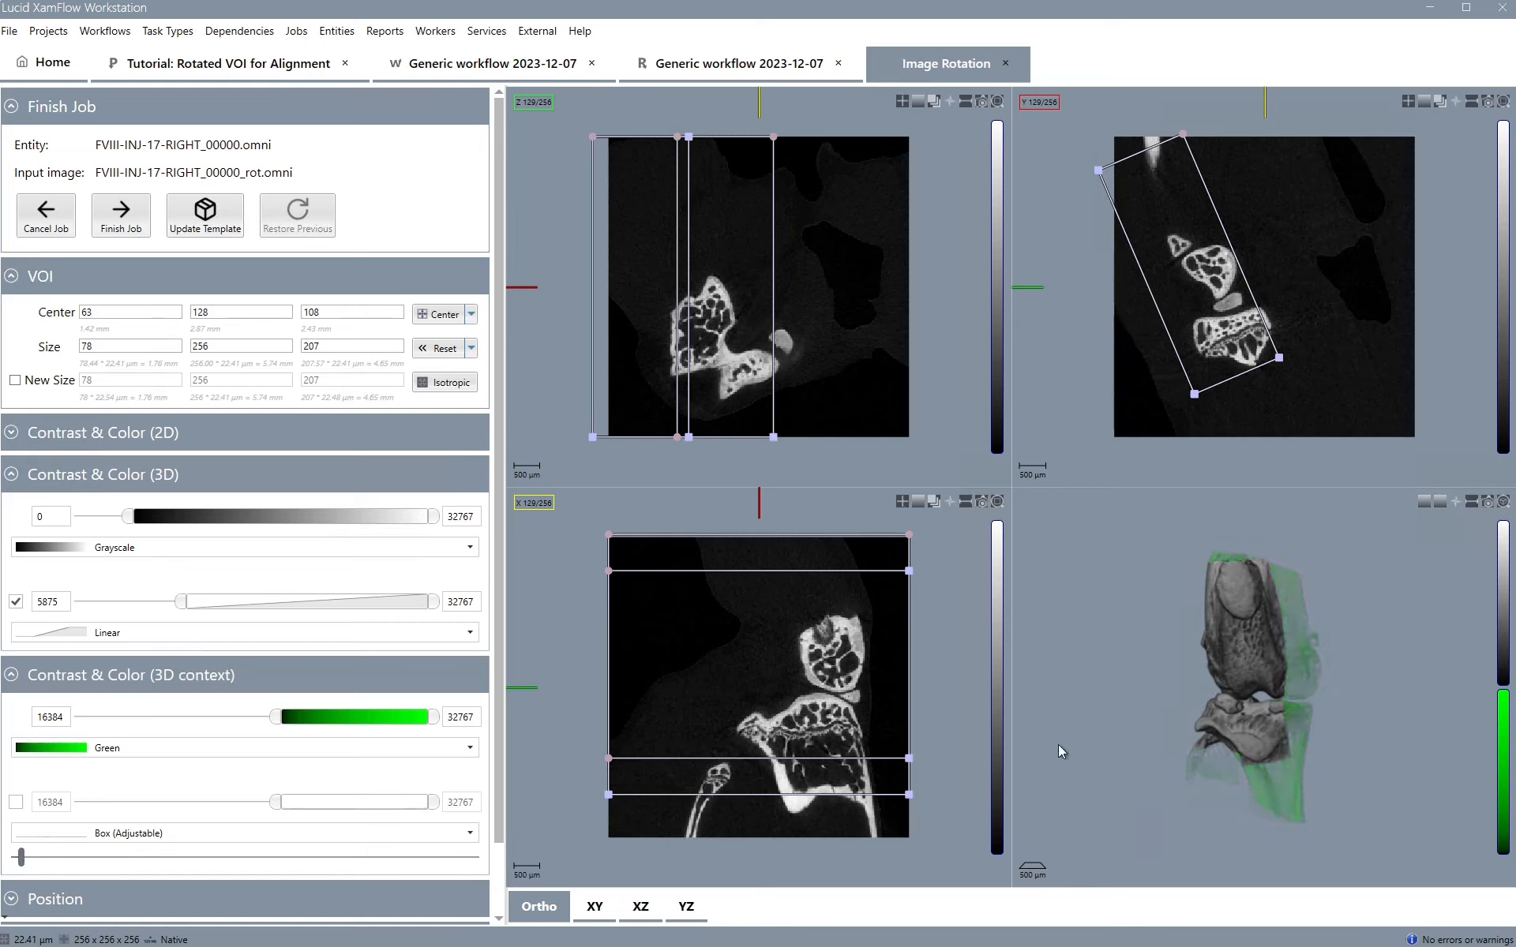
Enlarge the tilted VOI box from its corners in the Y slice view to cover the full bone length
left_click_drag(1316, 691, 1199, 707)
mouse_move(1096, 168)
left_mouse_down()
mouse_move(1105, 160)
mouse_move(1085, 150)
left_mouse_up()
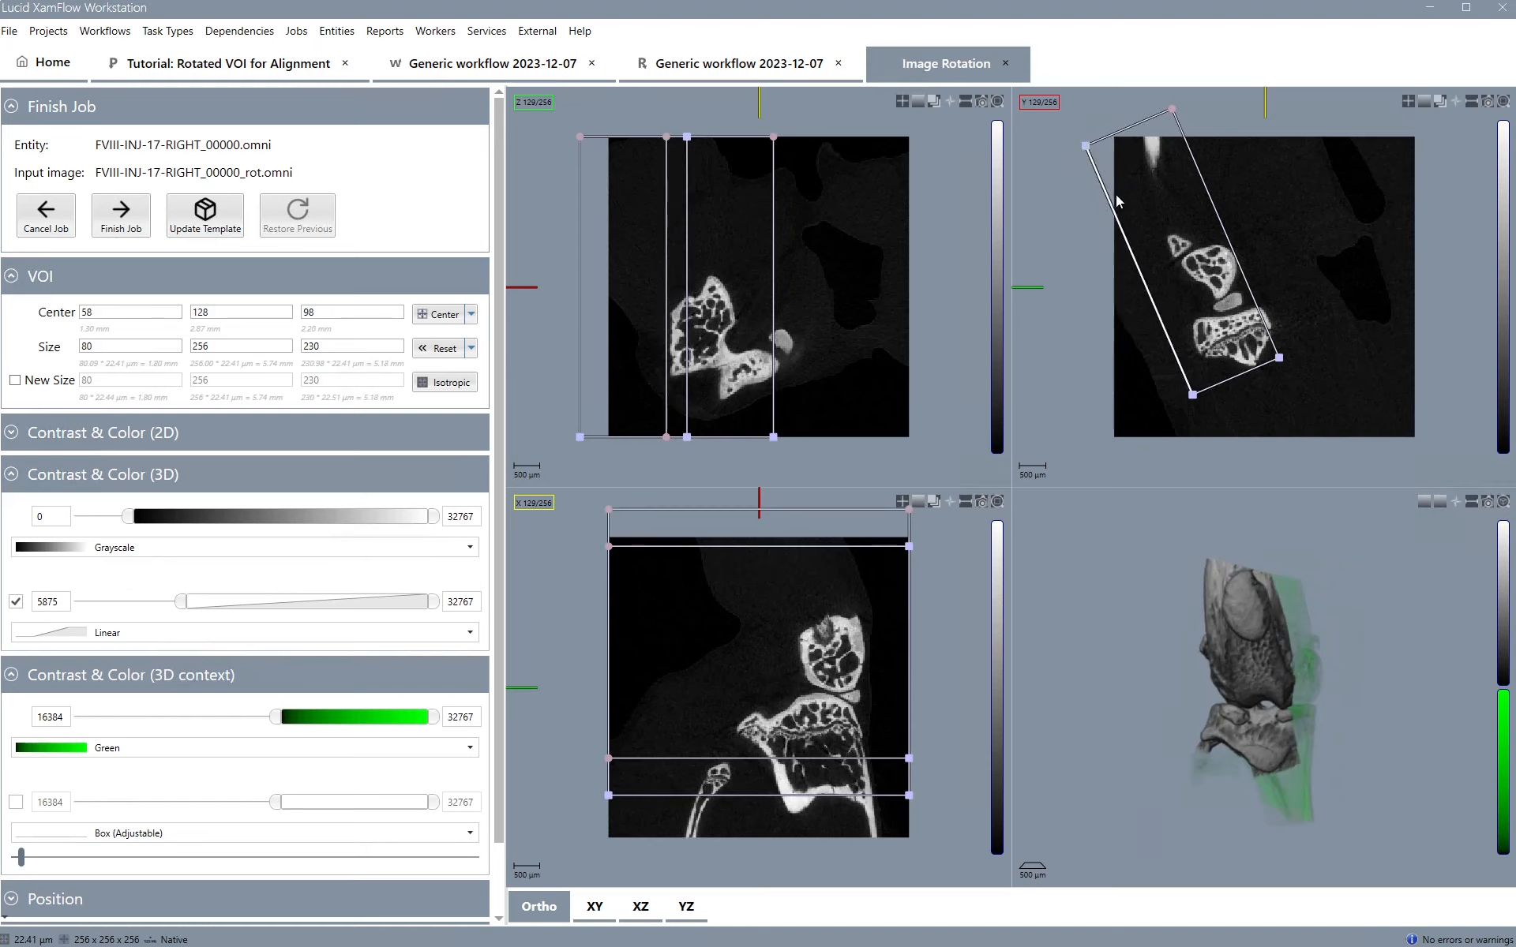
left_click_drag(1192, 393, 1248, 488)
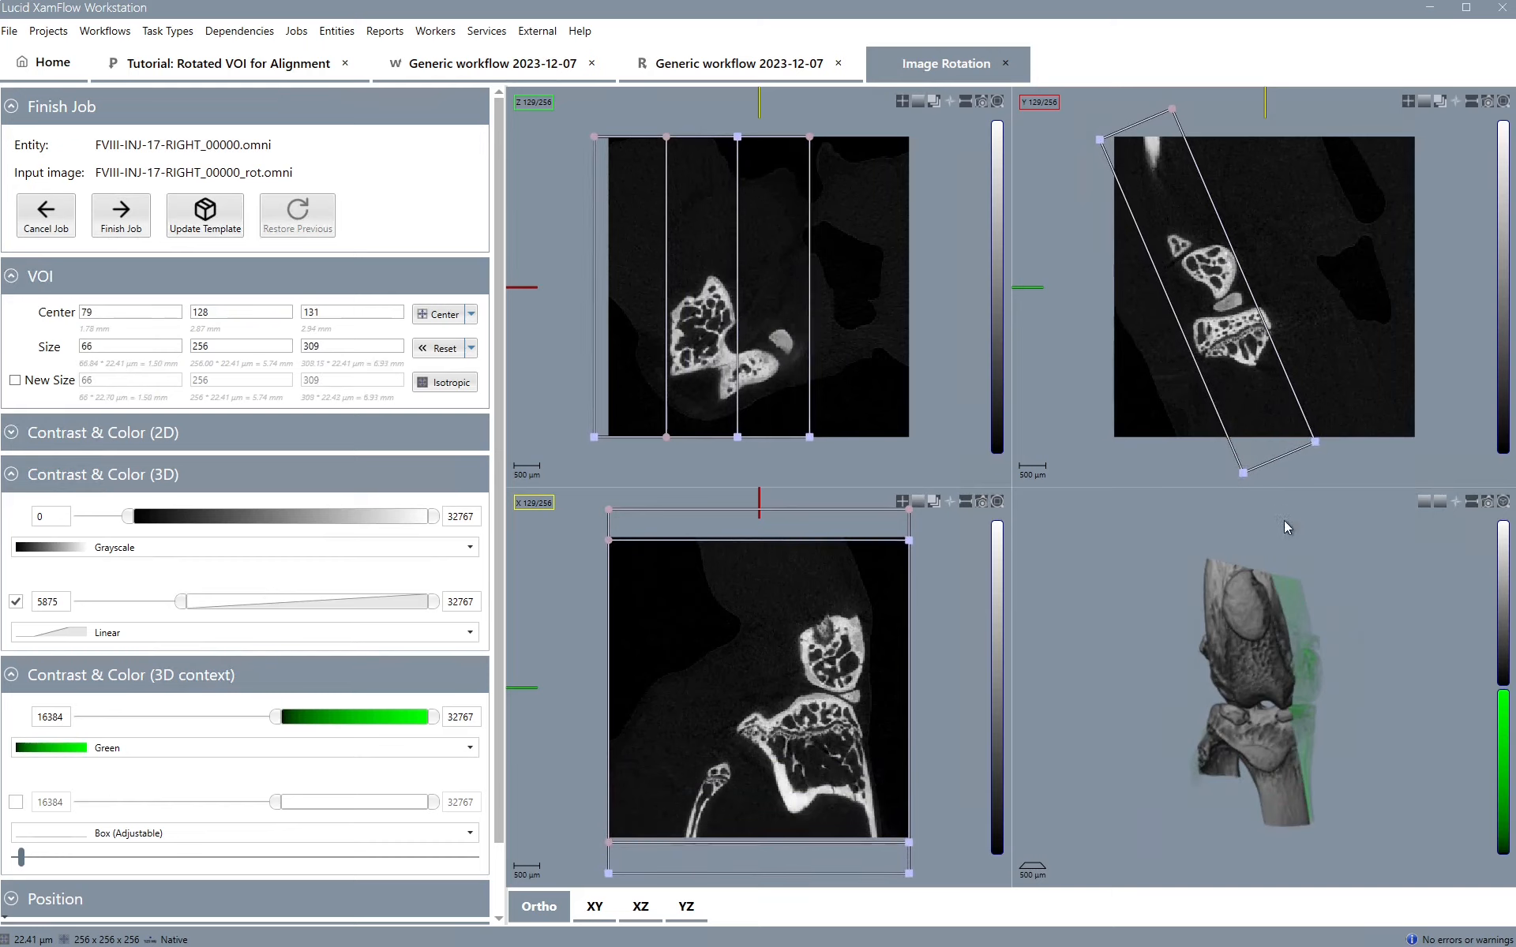
left_click_drag(1316, 446, 1364, 426)
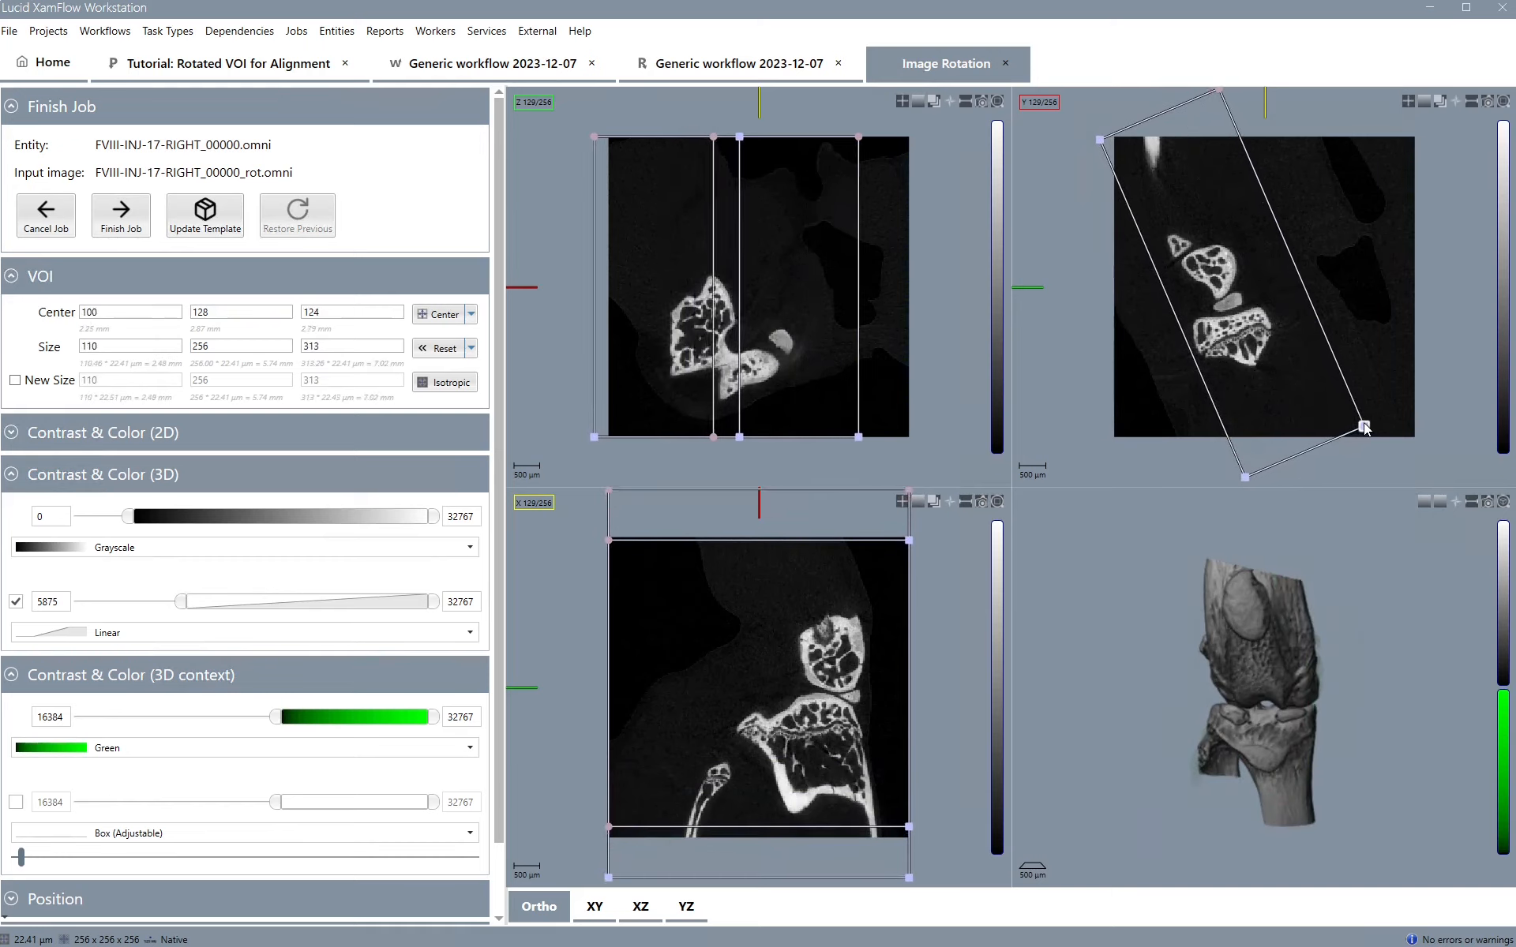
Fine-tune the VOI box's corners and position in the Y slice view so it encloses the bone
left_click_drag(1265, 708, 1234, 725)
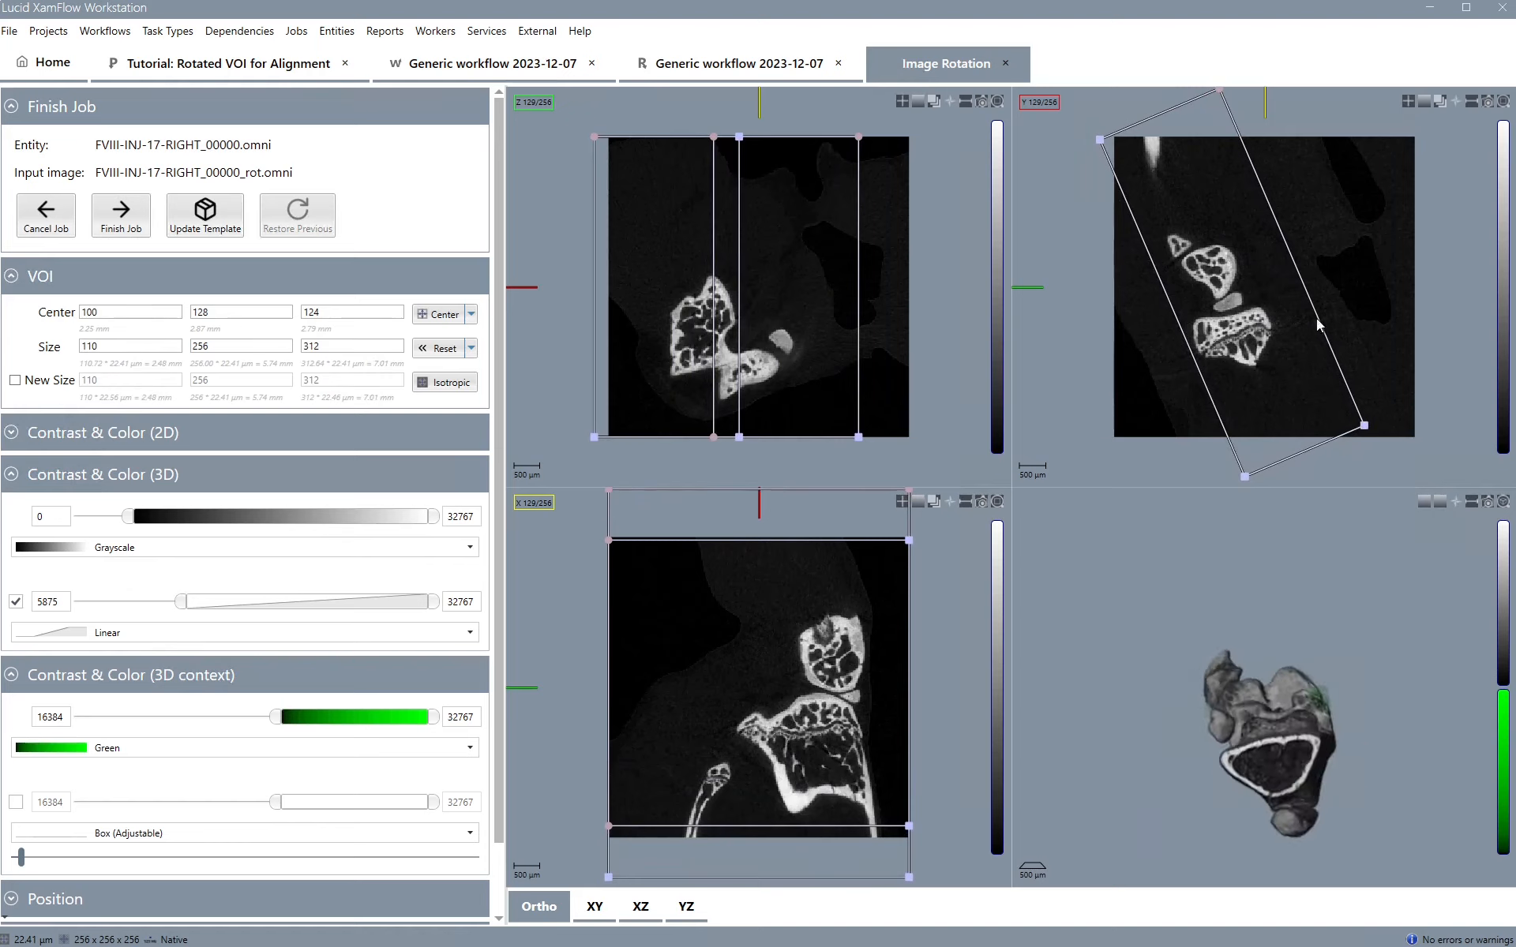
left_click_drag(1100, 142, 1085, 140)
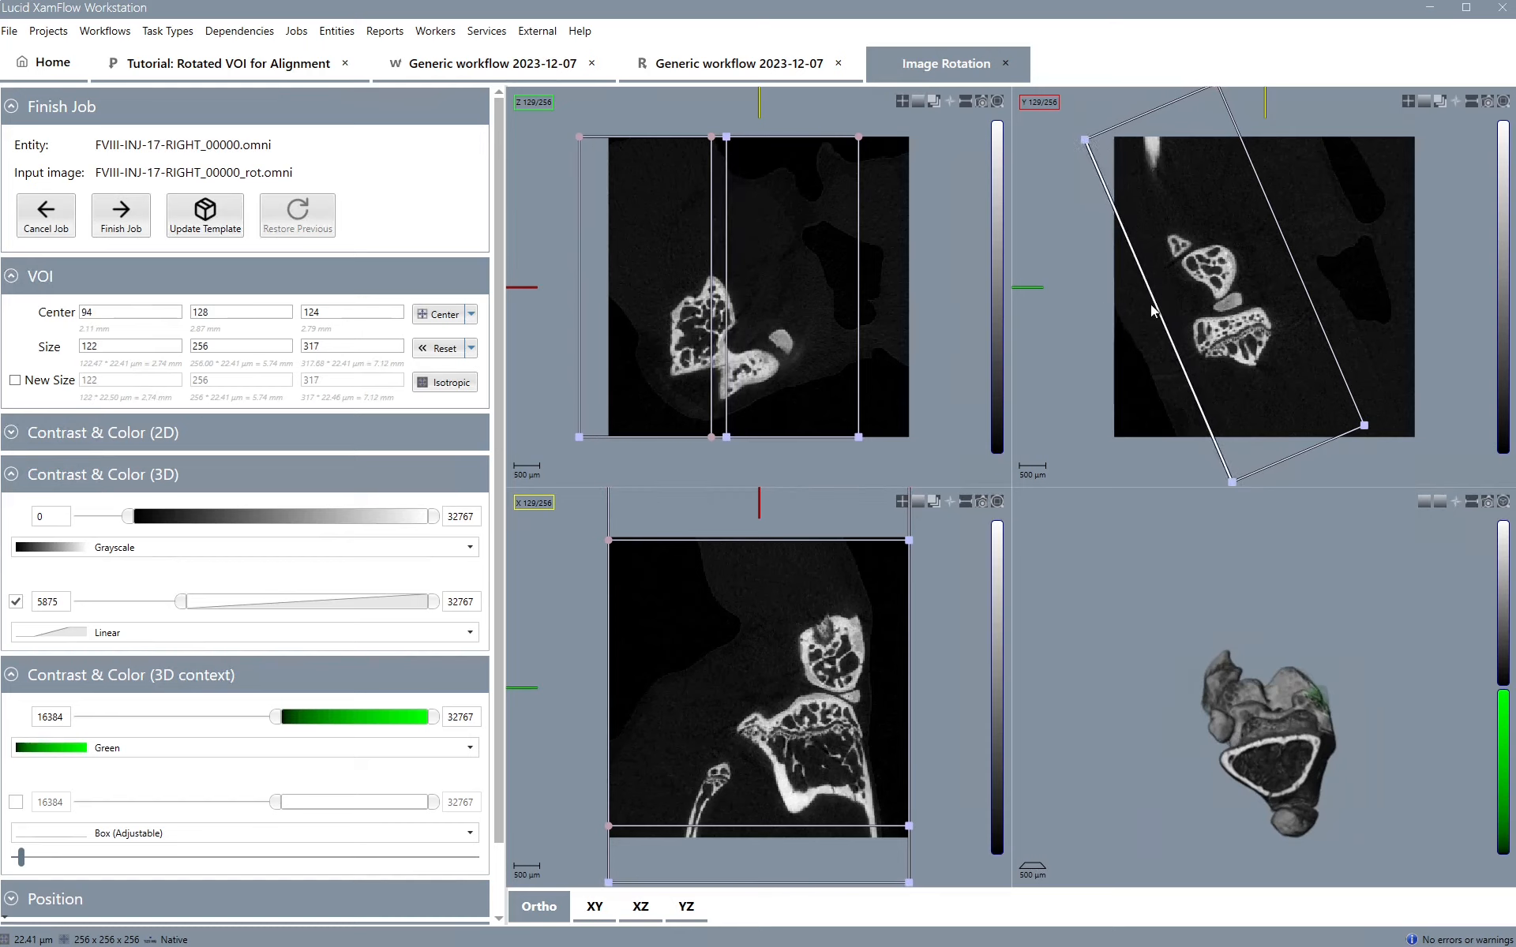
left_click_drag(1162, 113, 1191, 101)
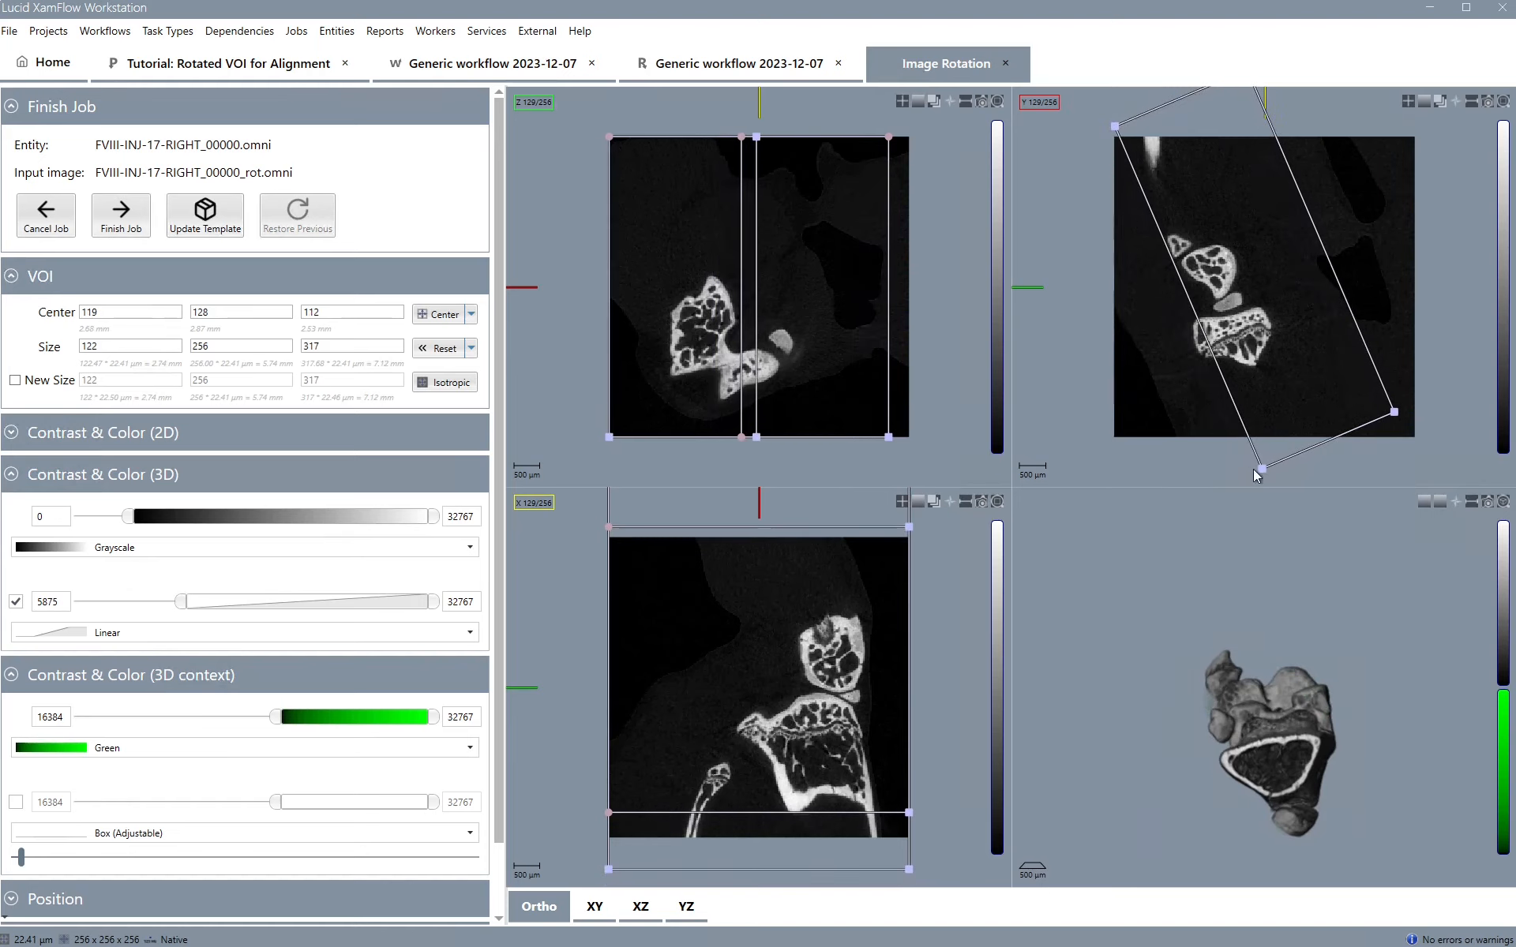
left_click_drag(1255, 470, 1212, 495)
left_click_drag(1252, 767, 1280, 689)
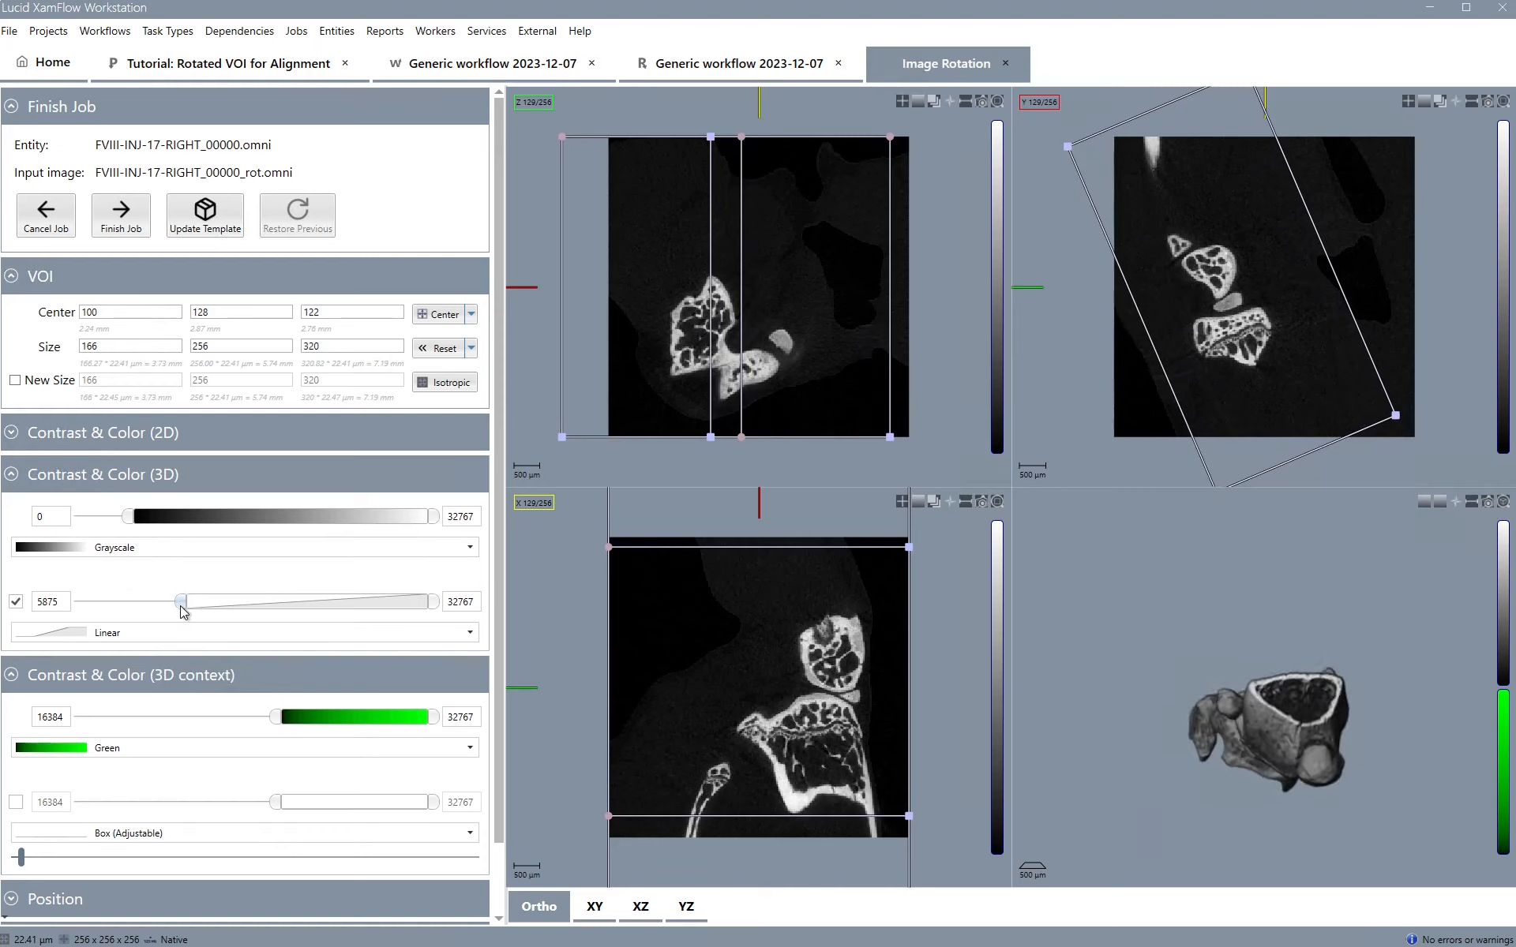
Lower both the 3D opacity threshold and the 3D context colour threshold to their minimum, -5395
left_click_drag(181, 608, 80, 604)
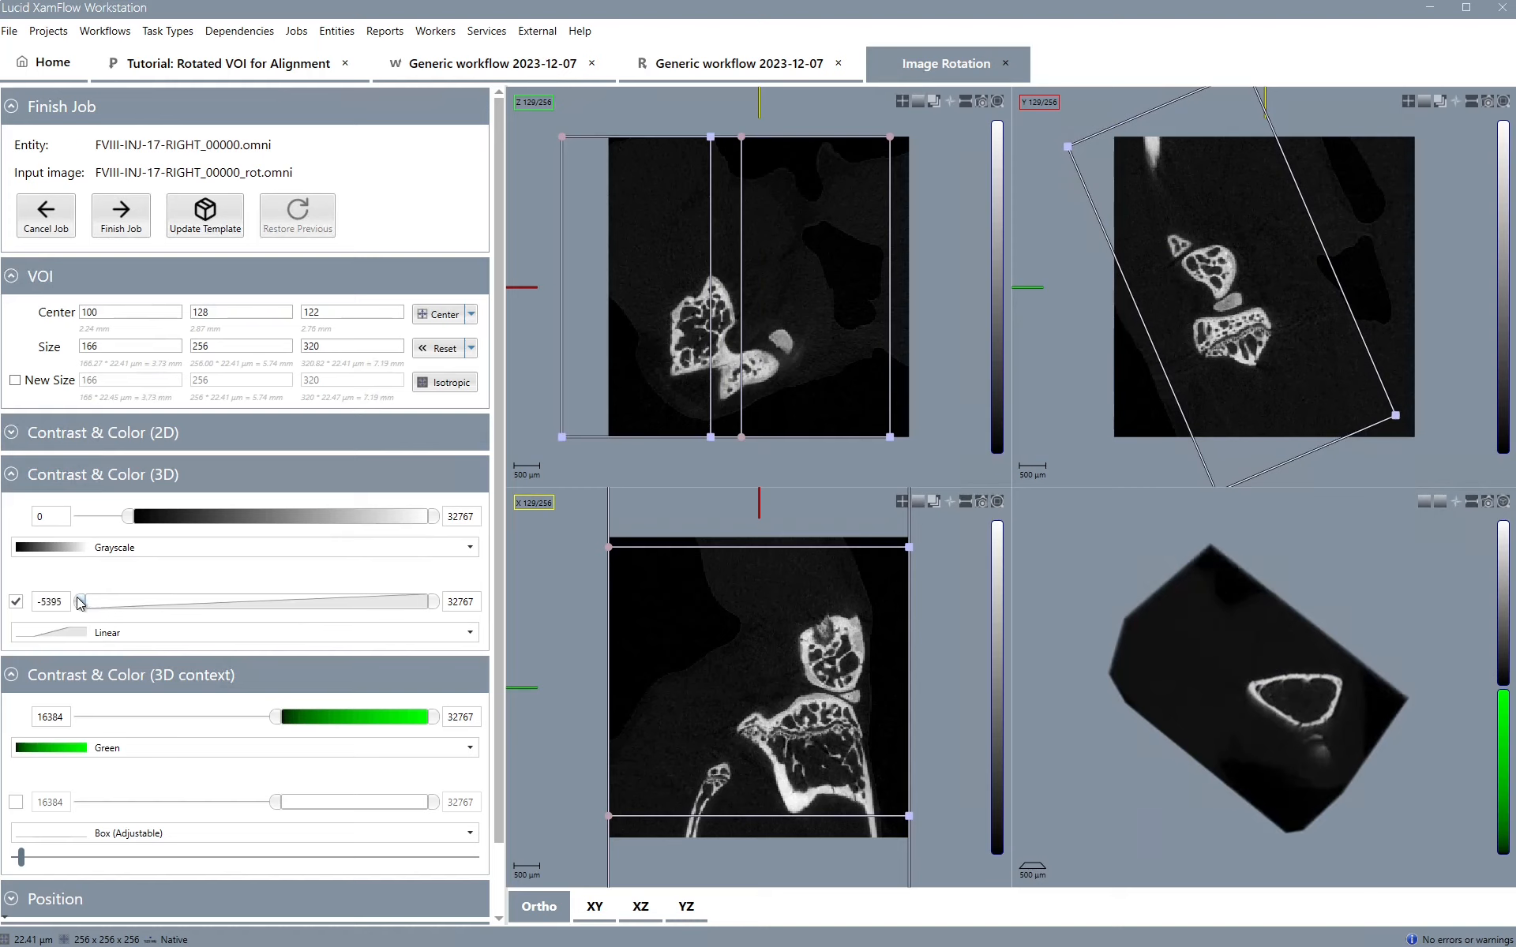
mouse_move(1334, 684)
left_mouse_down()
mouse_move(1334, 736)
mouse_move(1310, 778)
mouse_move(1355, 573)
mouse_move(1323, 680)
mouse_move(1338, 703)
mouse_move(1346, 693)
left_mouse_up()
left_click_drag(275, 722, 44, 736)
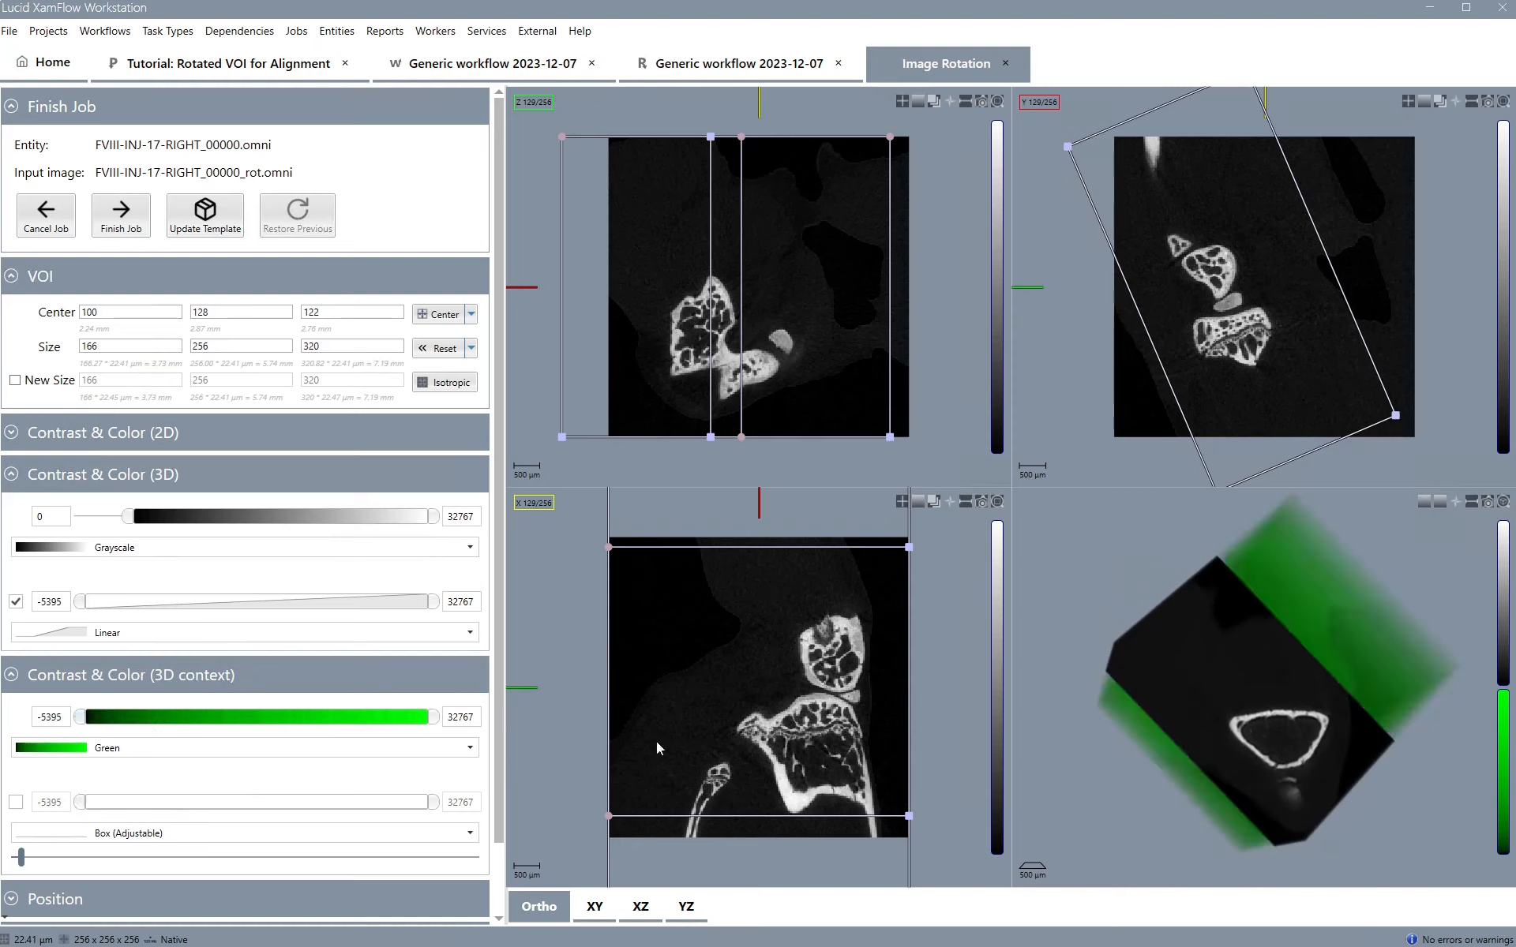
left_click_drag(1334, 703, 1286, 759)
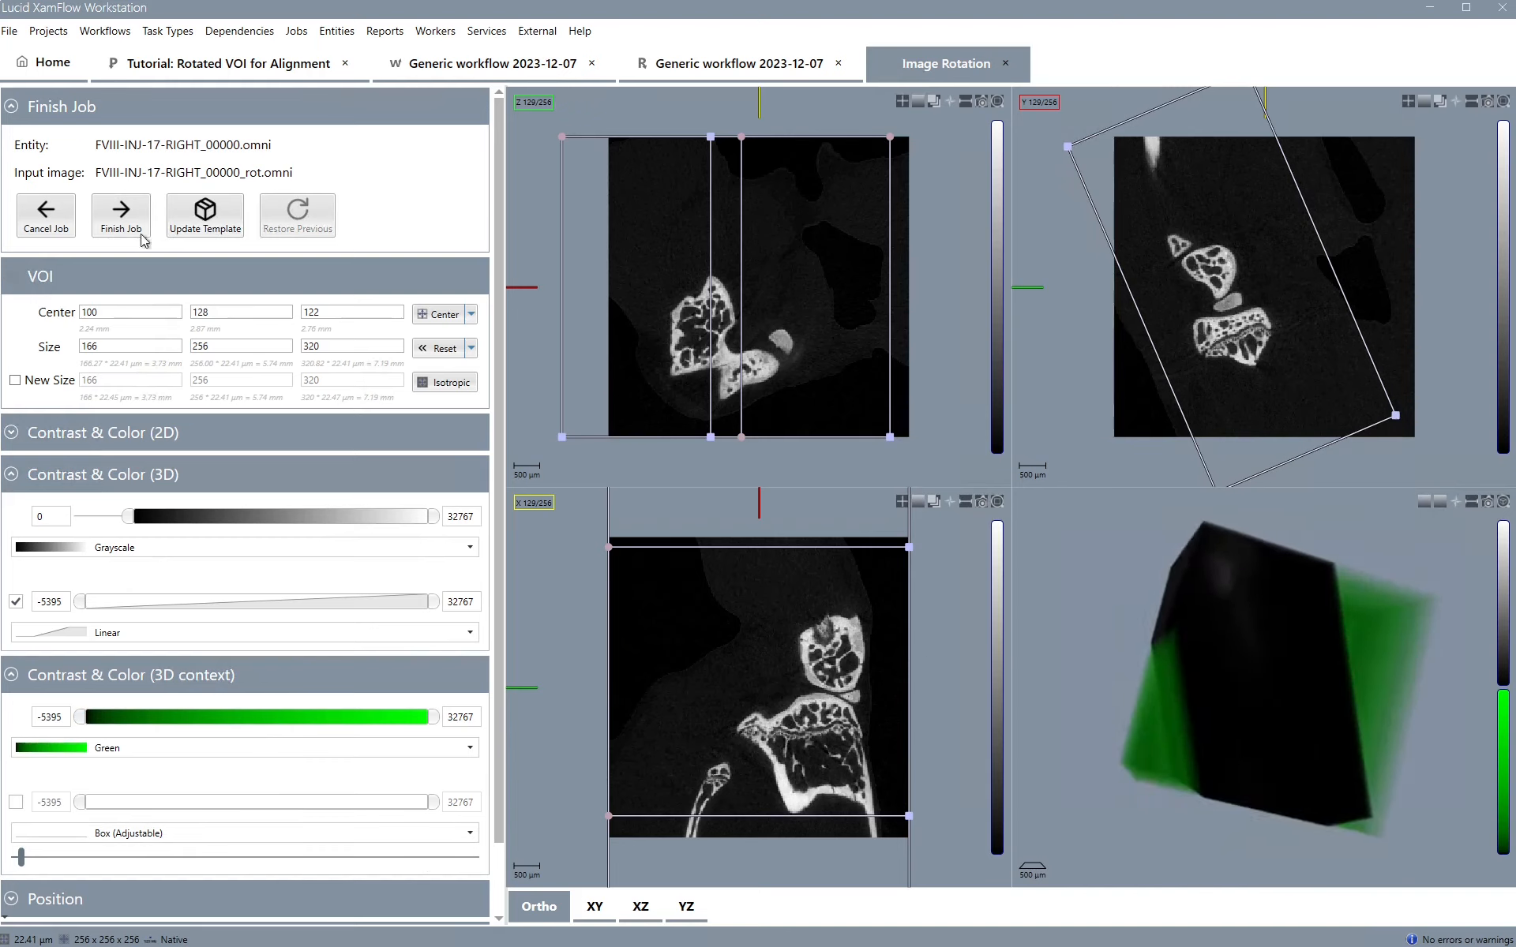
Finish the VOI job and append a Crop Rotated Image task to the Define Rotated Image VOI job
left_click(121, 215)
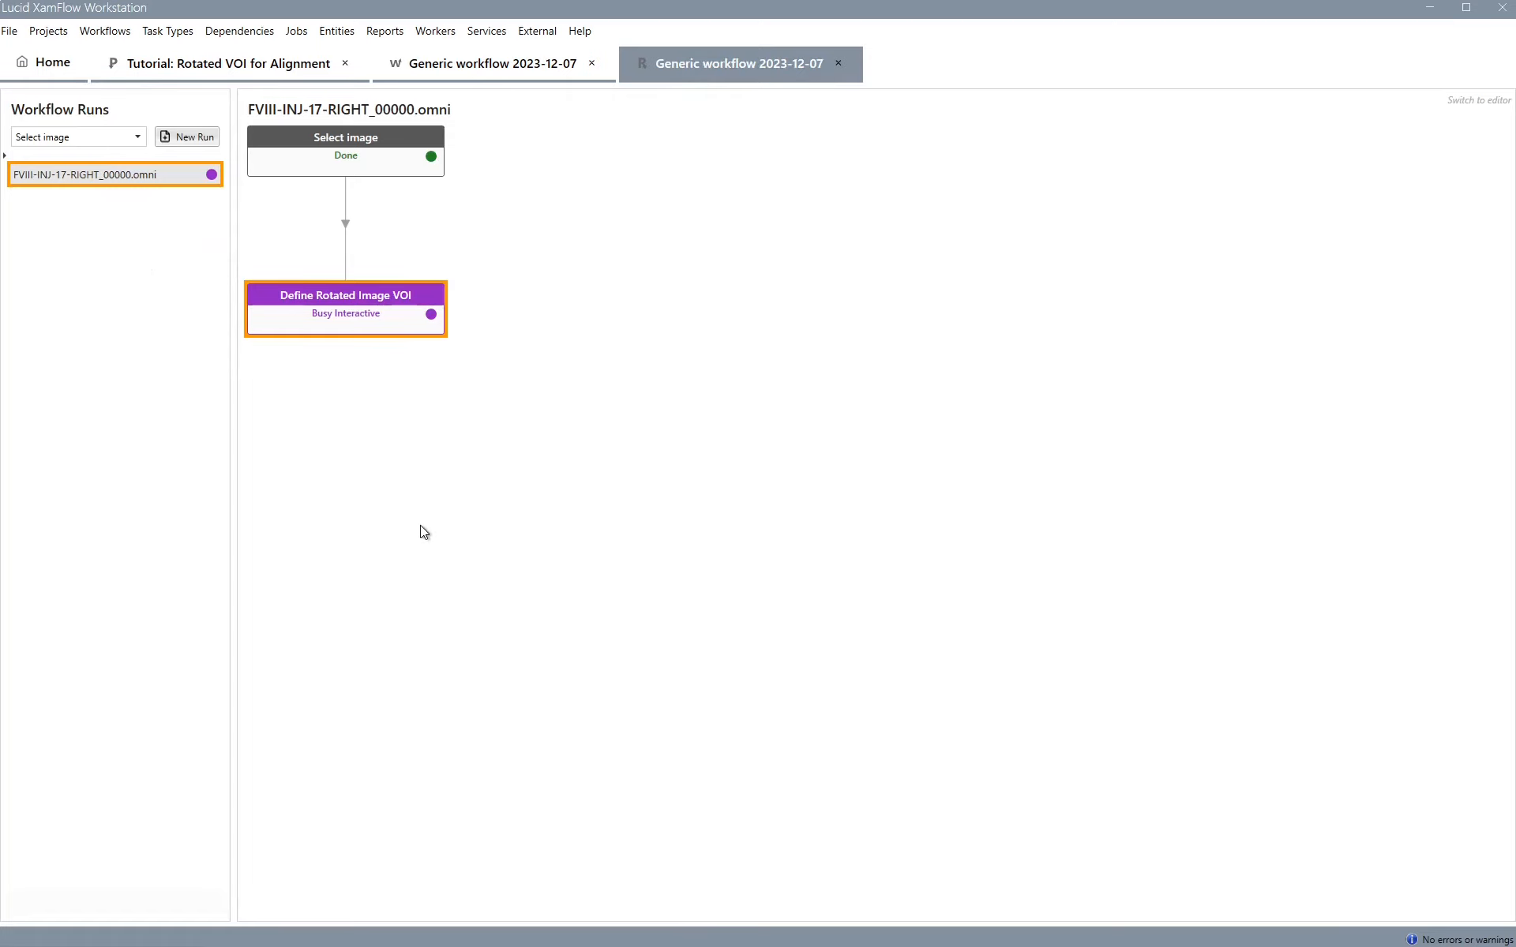
right_click(359, 311)
mouse_move(466, 461)
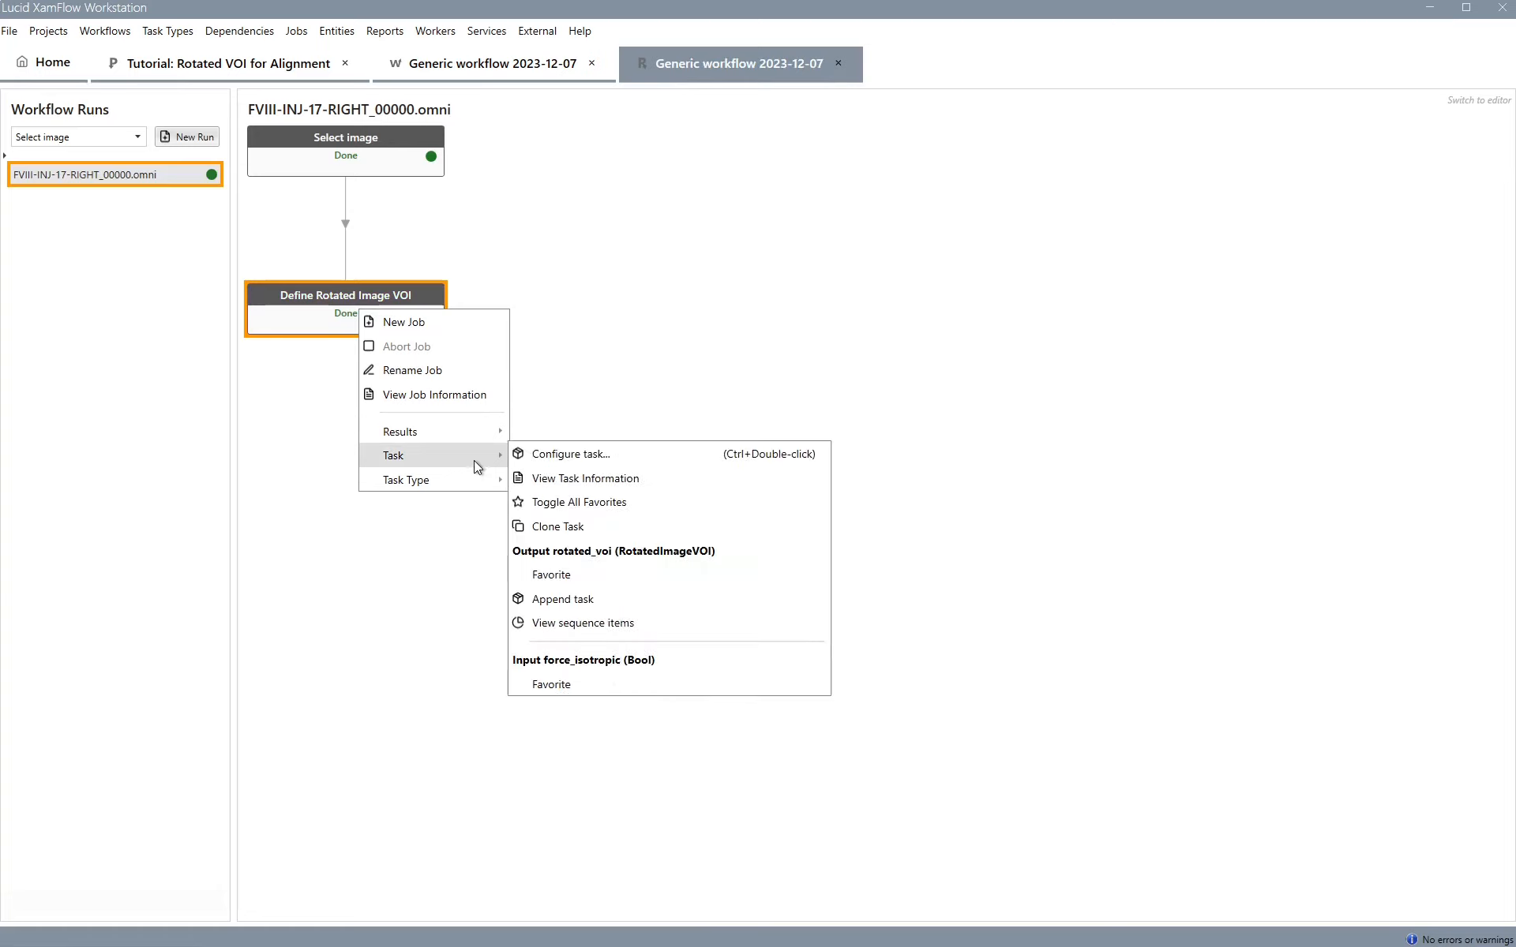
left_click(596, 606)
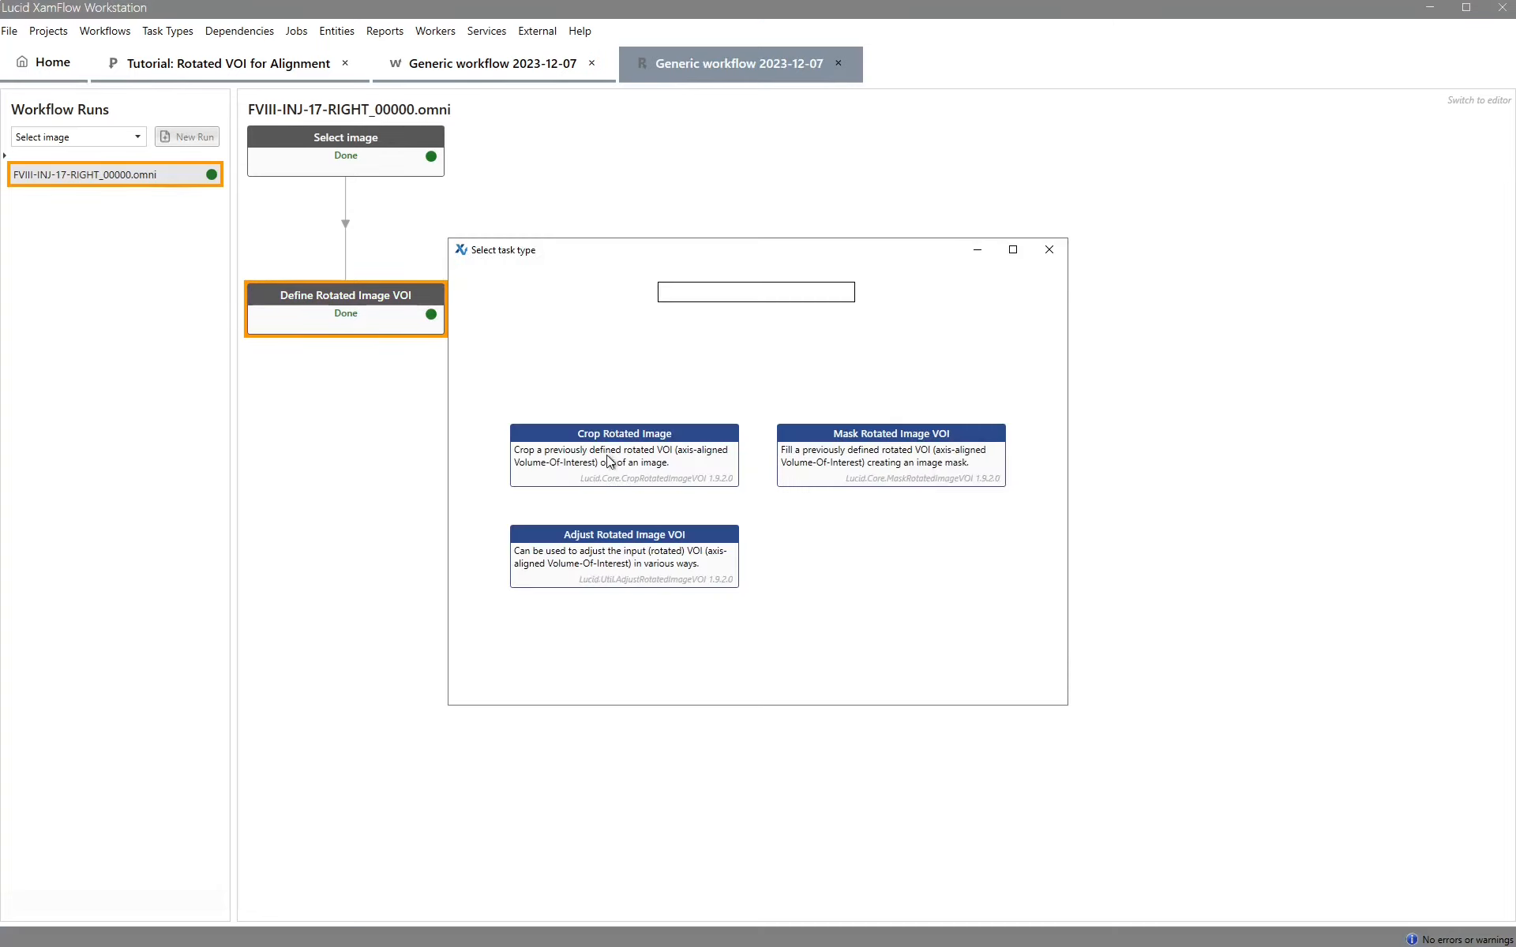
left_click(609, 461)
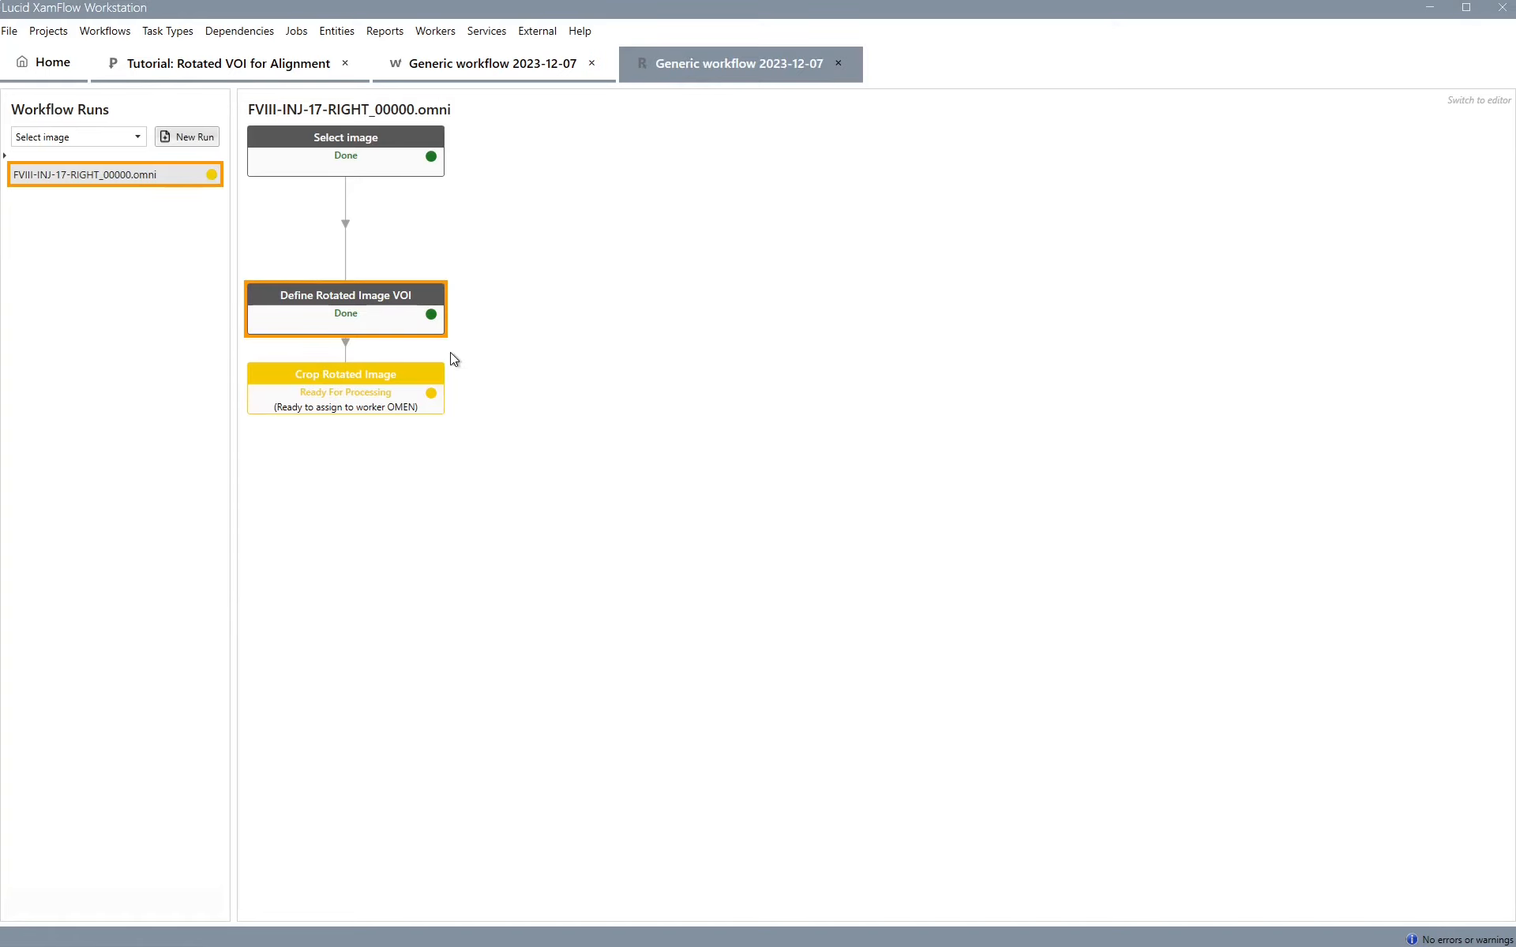
Open the Crop Rotated Image job's output image in orthogonal views to check the crop
left_click_drag(353, 380, 347, 449)
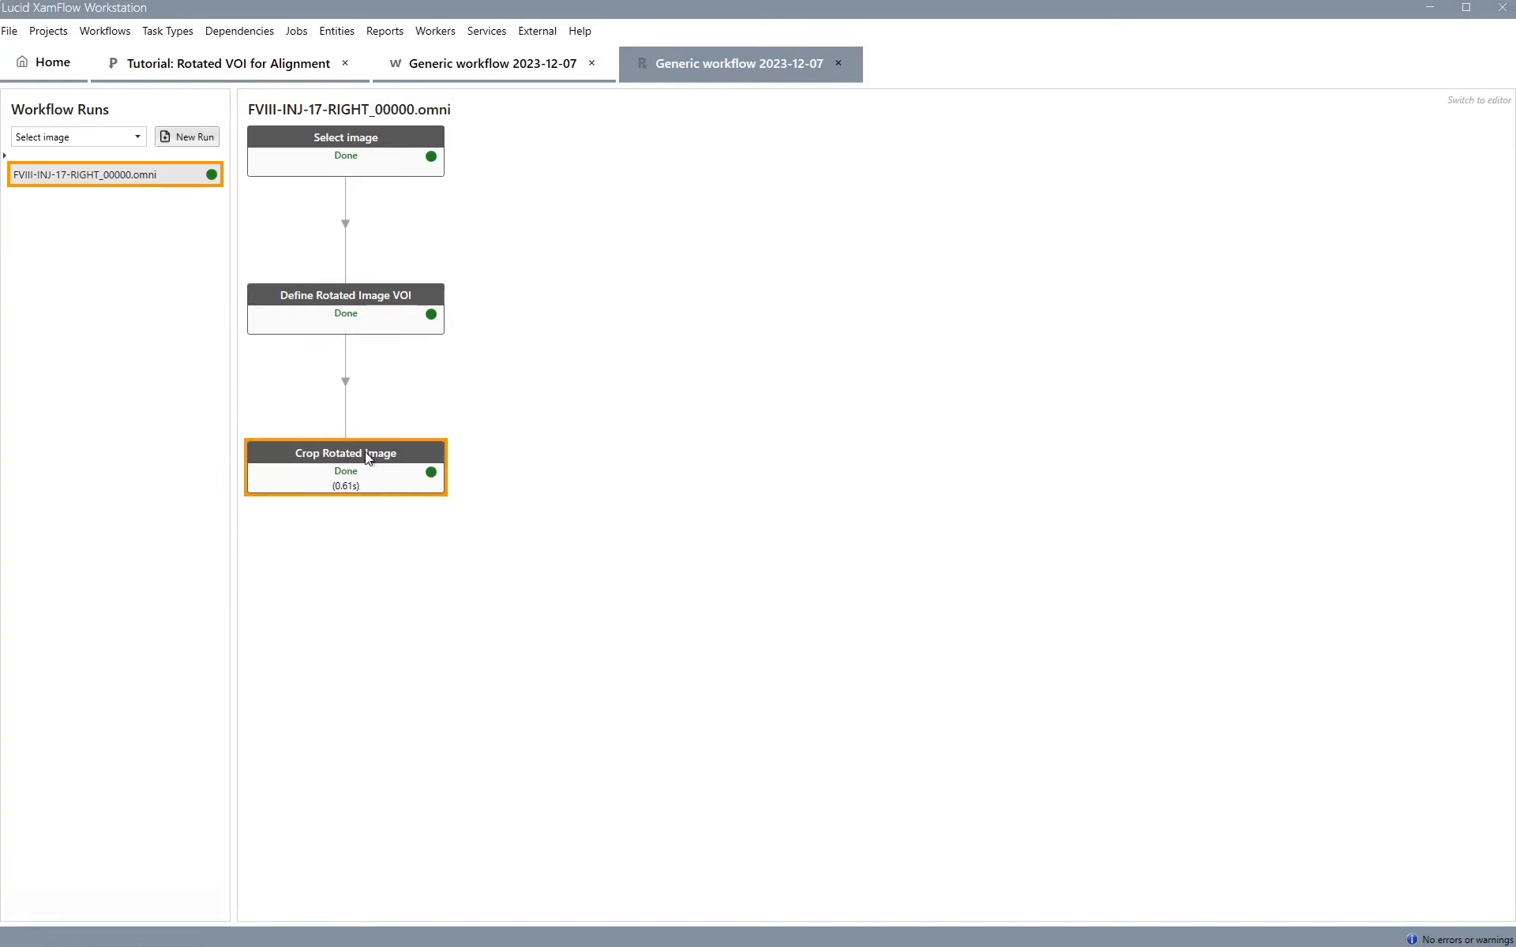
double_click(396, 462)
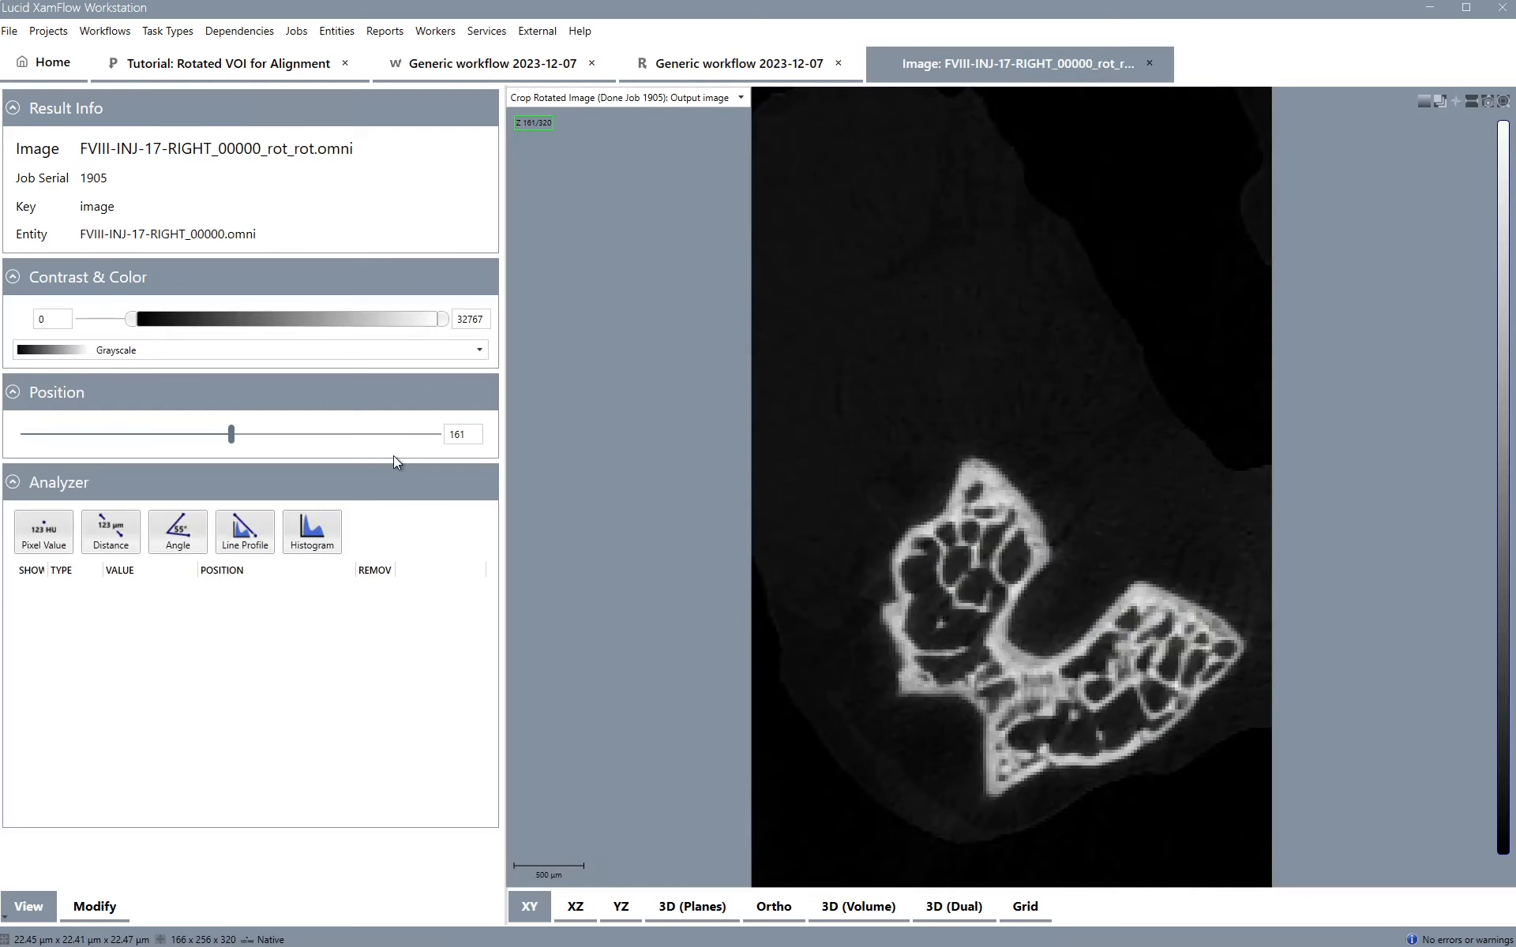
left_click(770, 908)
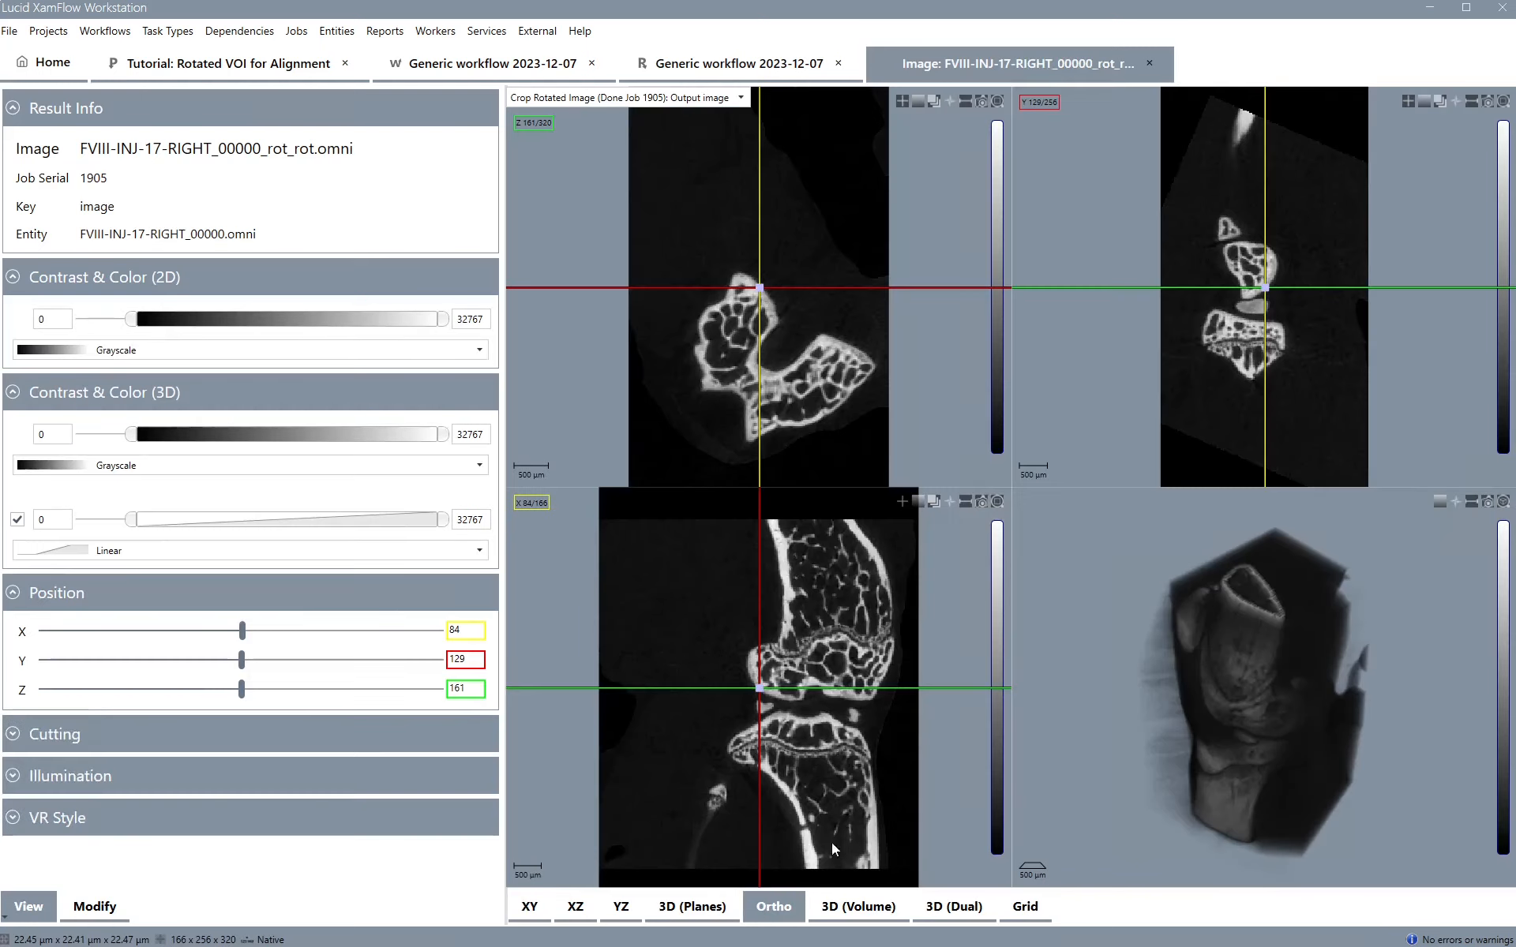
left_click(1150, 63)
Open the original rotated input image in orthogonal views and move the crosshair through the bone to compare
left_click(388, 149)
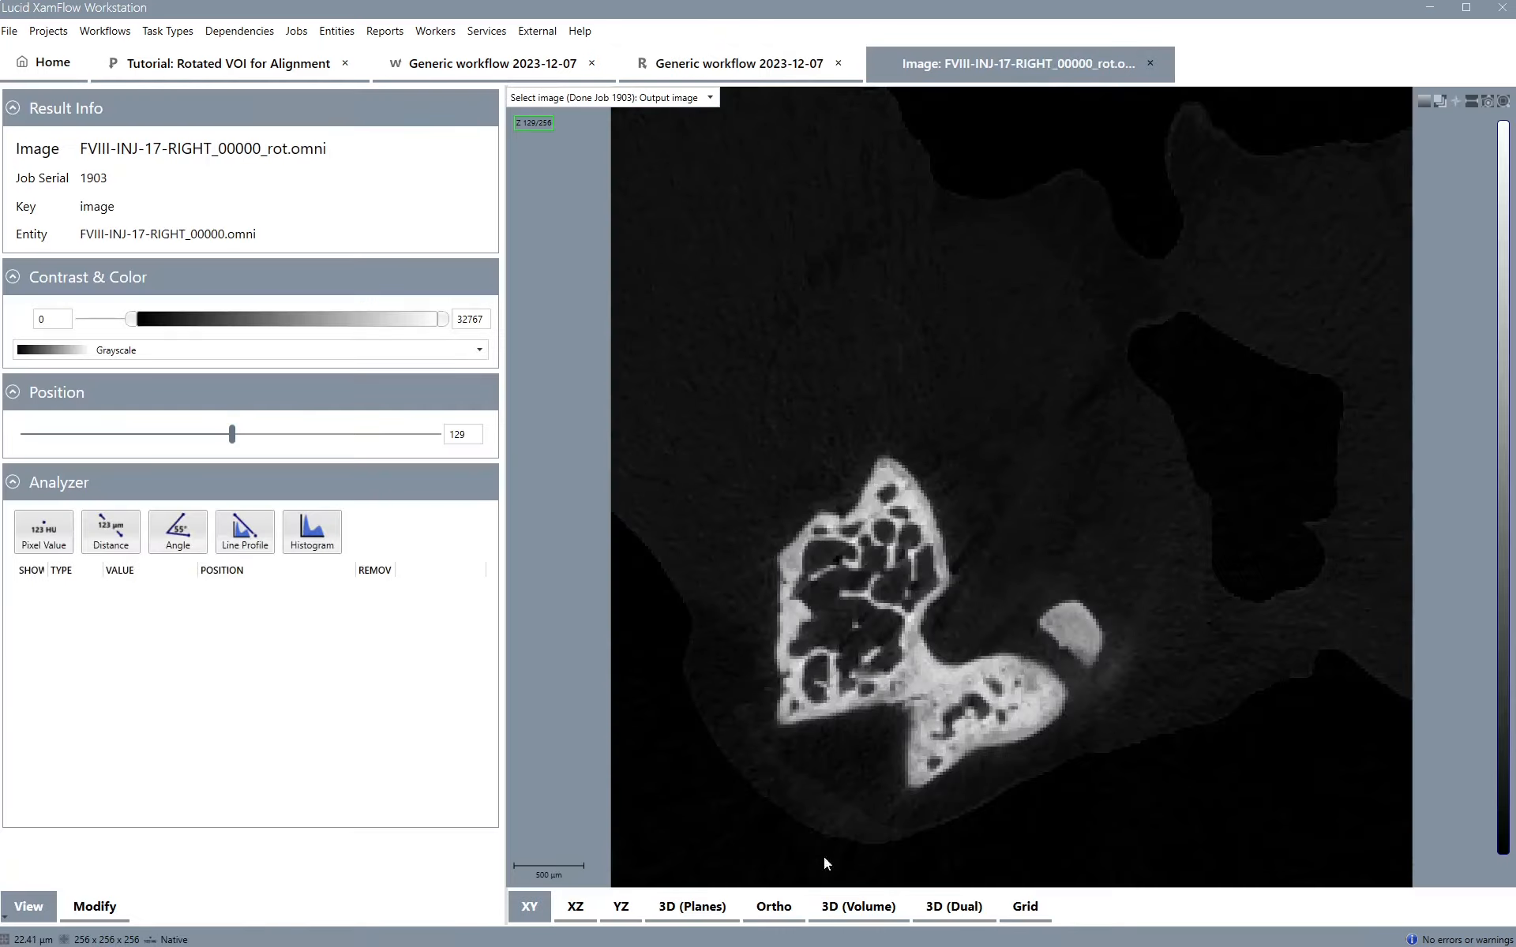
left_click(786, 910)
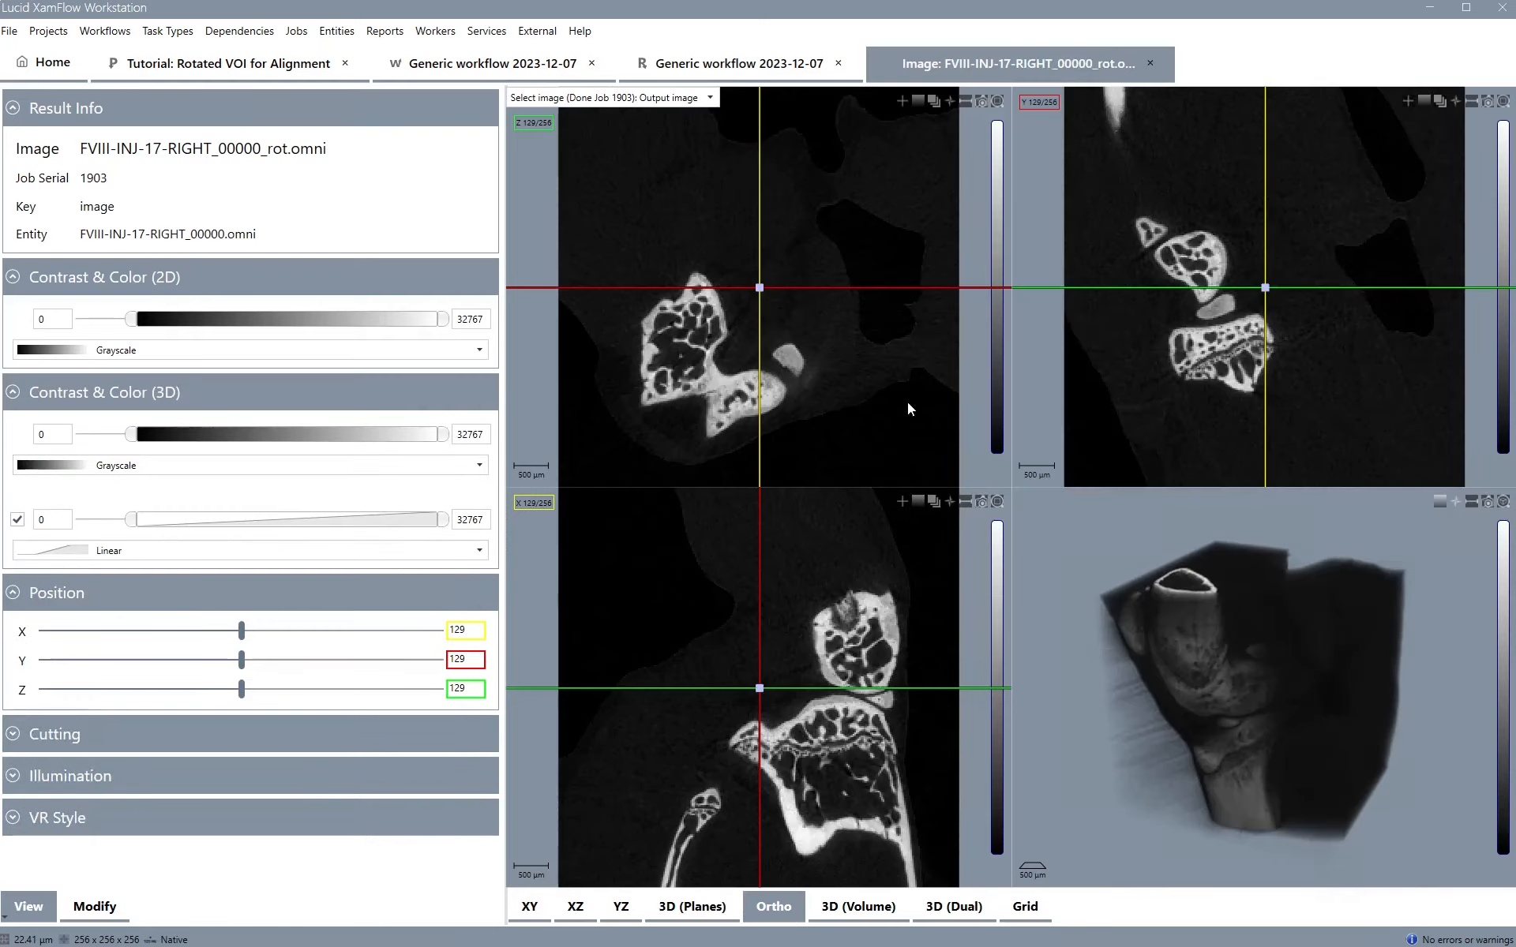
left_click_drag(1266, 289, 1220, 292)
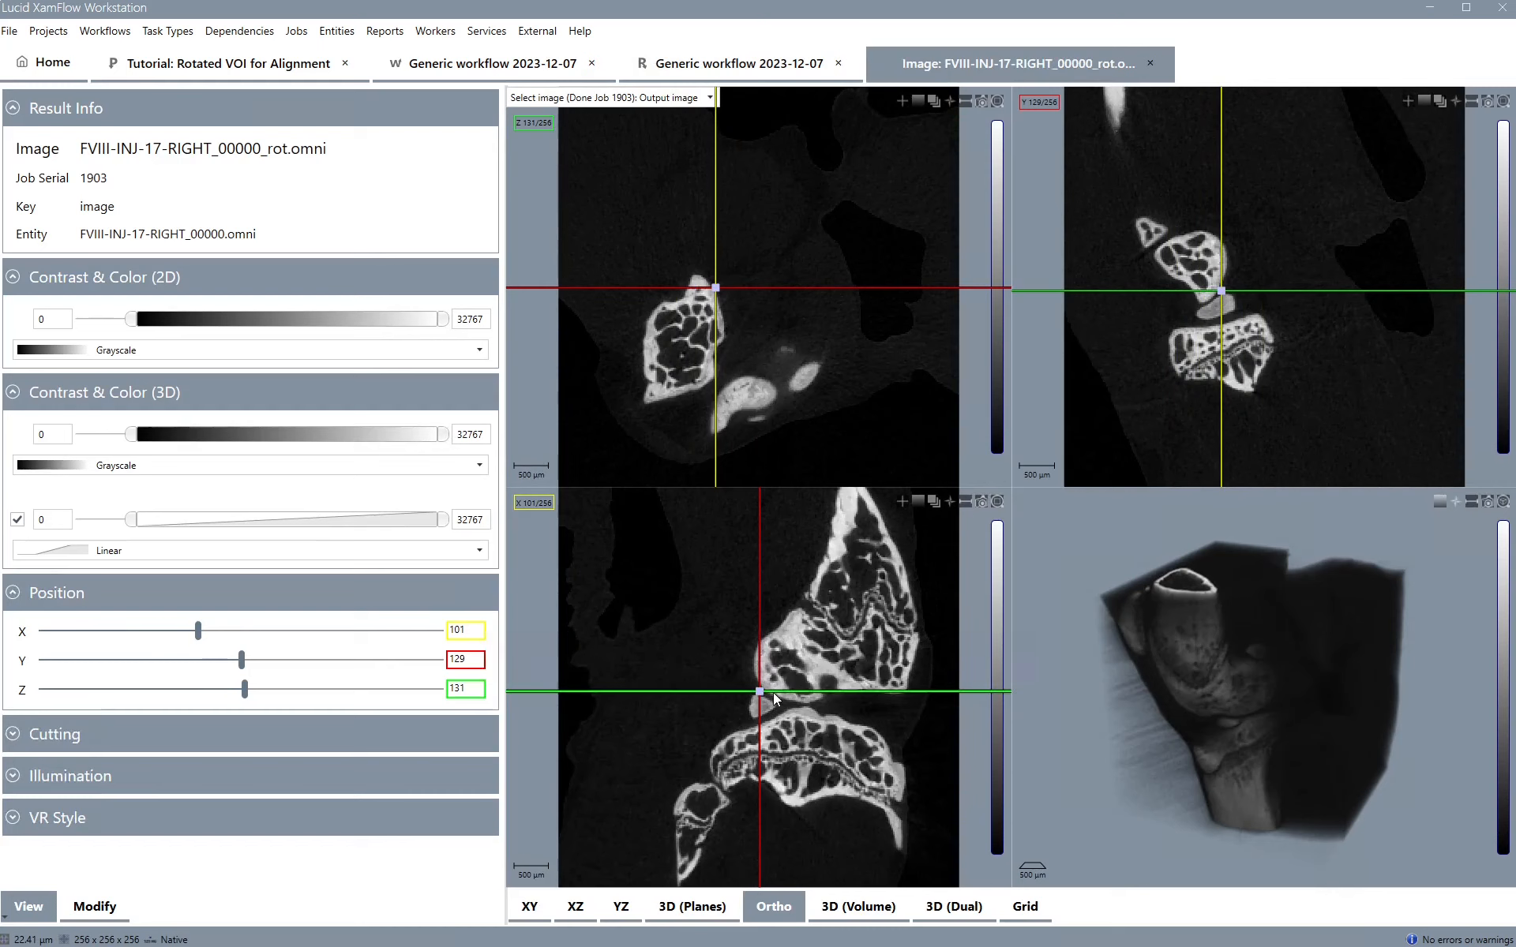
left_click_drag(761, 689, 861, 682)
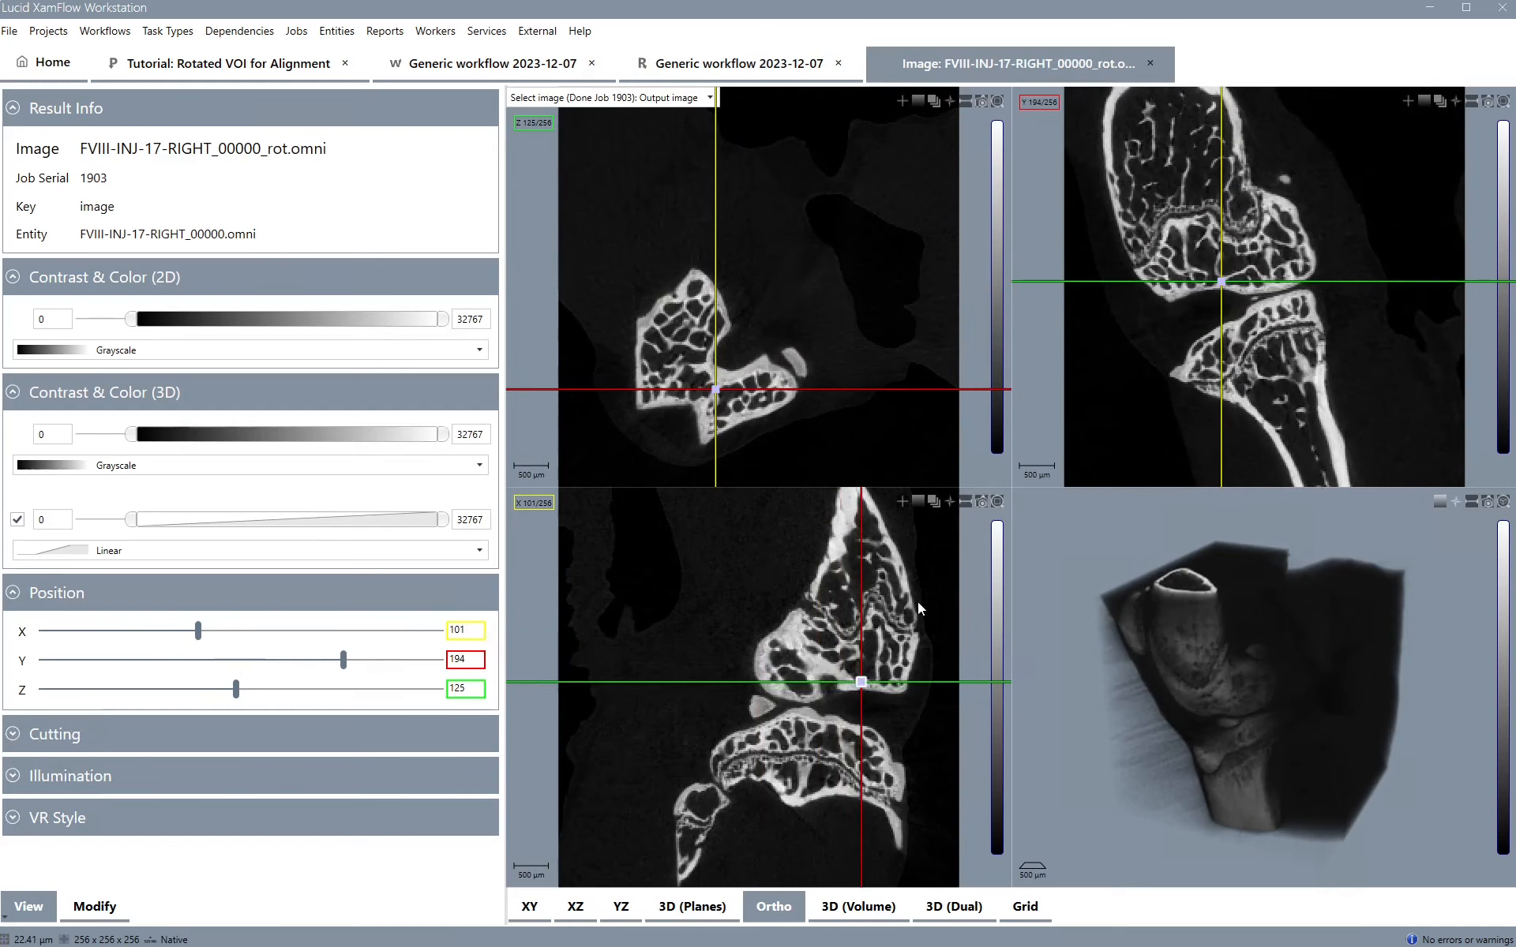
left_click(1151, 65)
Reopen the cropped output image in orthogonal views and move the crosshair through the joint
left_click(364, 467)
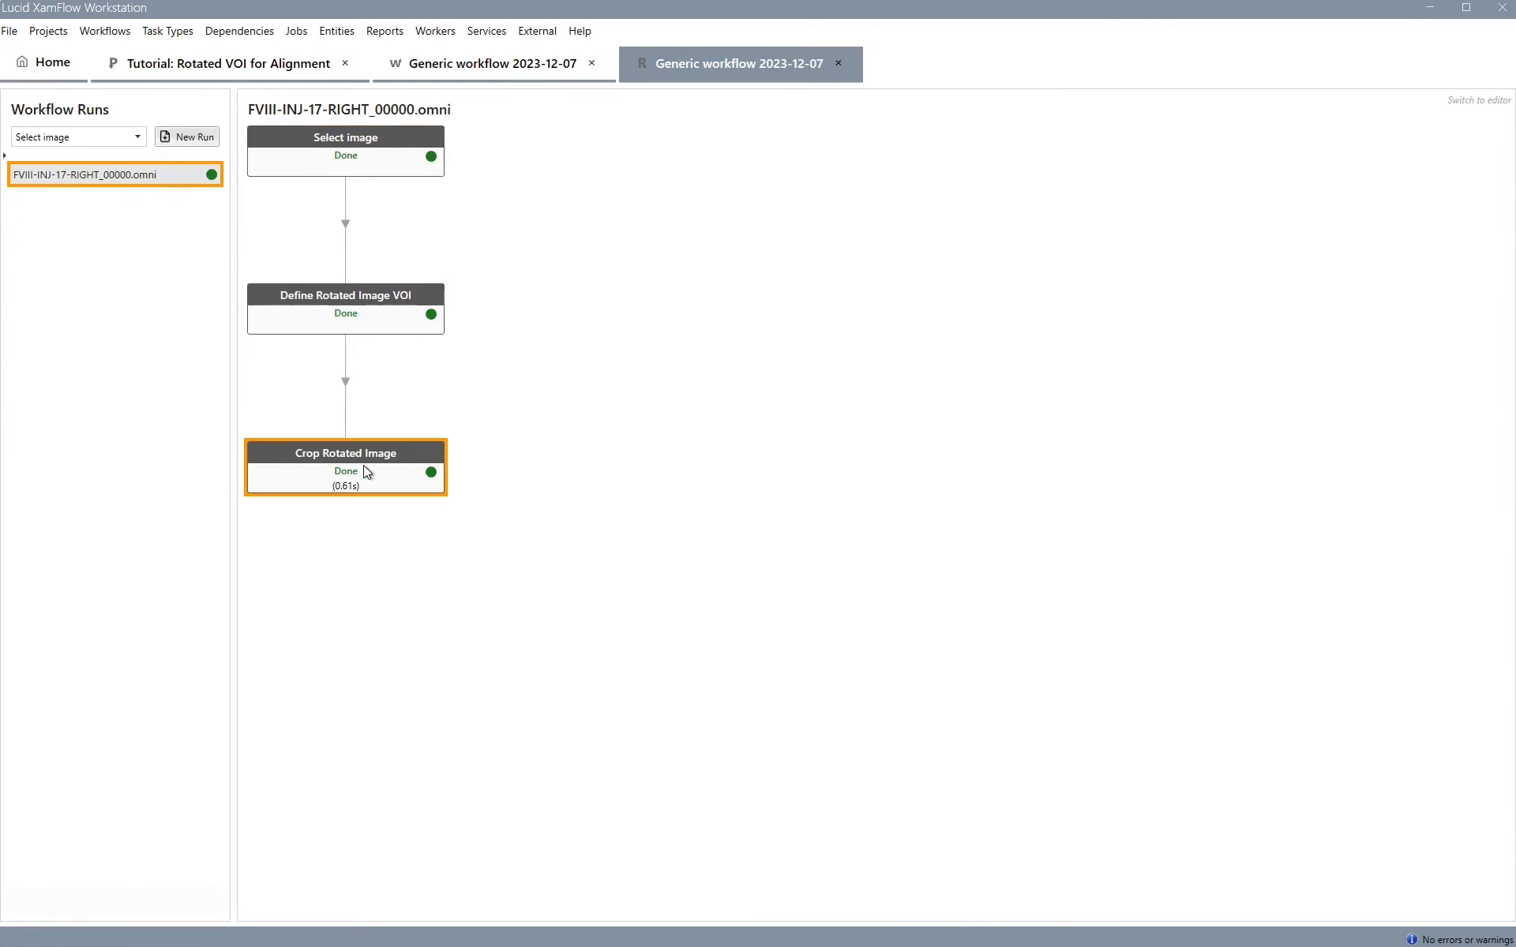
double_click(363, 467)
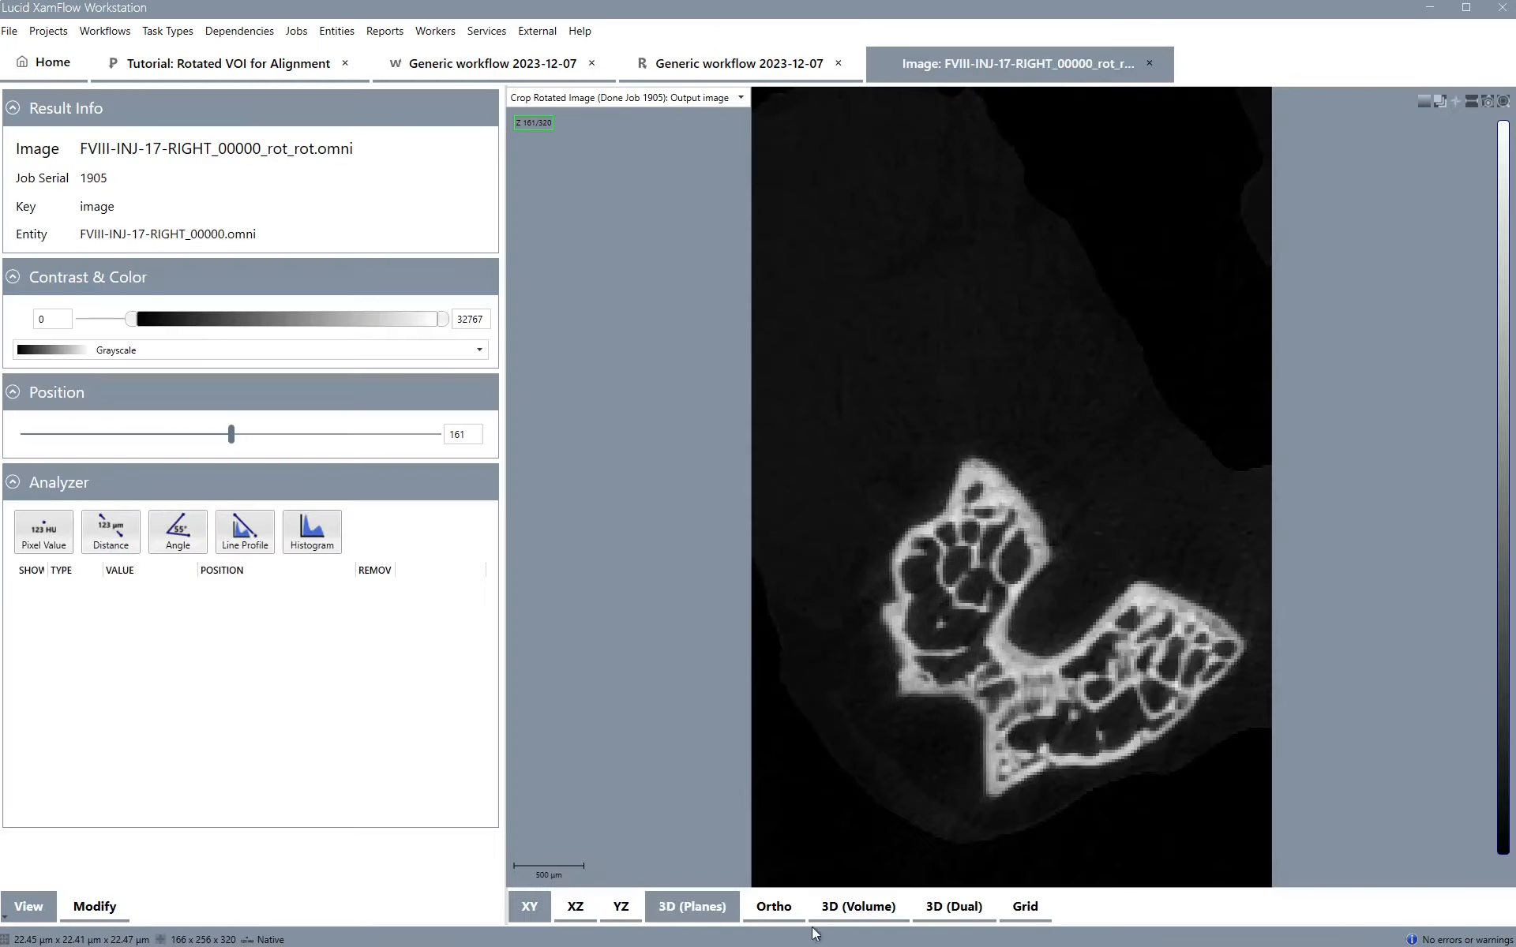
left_click(773, 907)
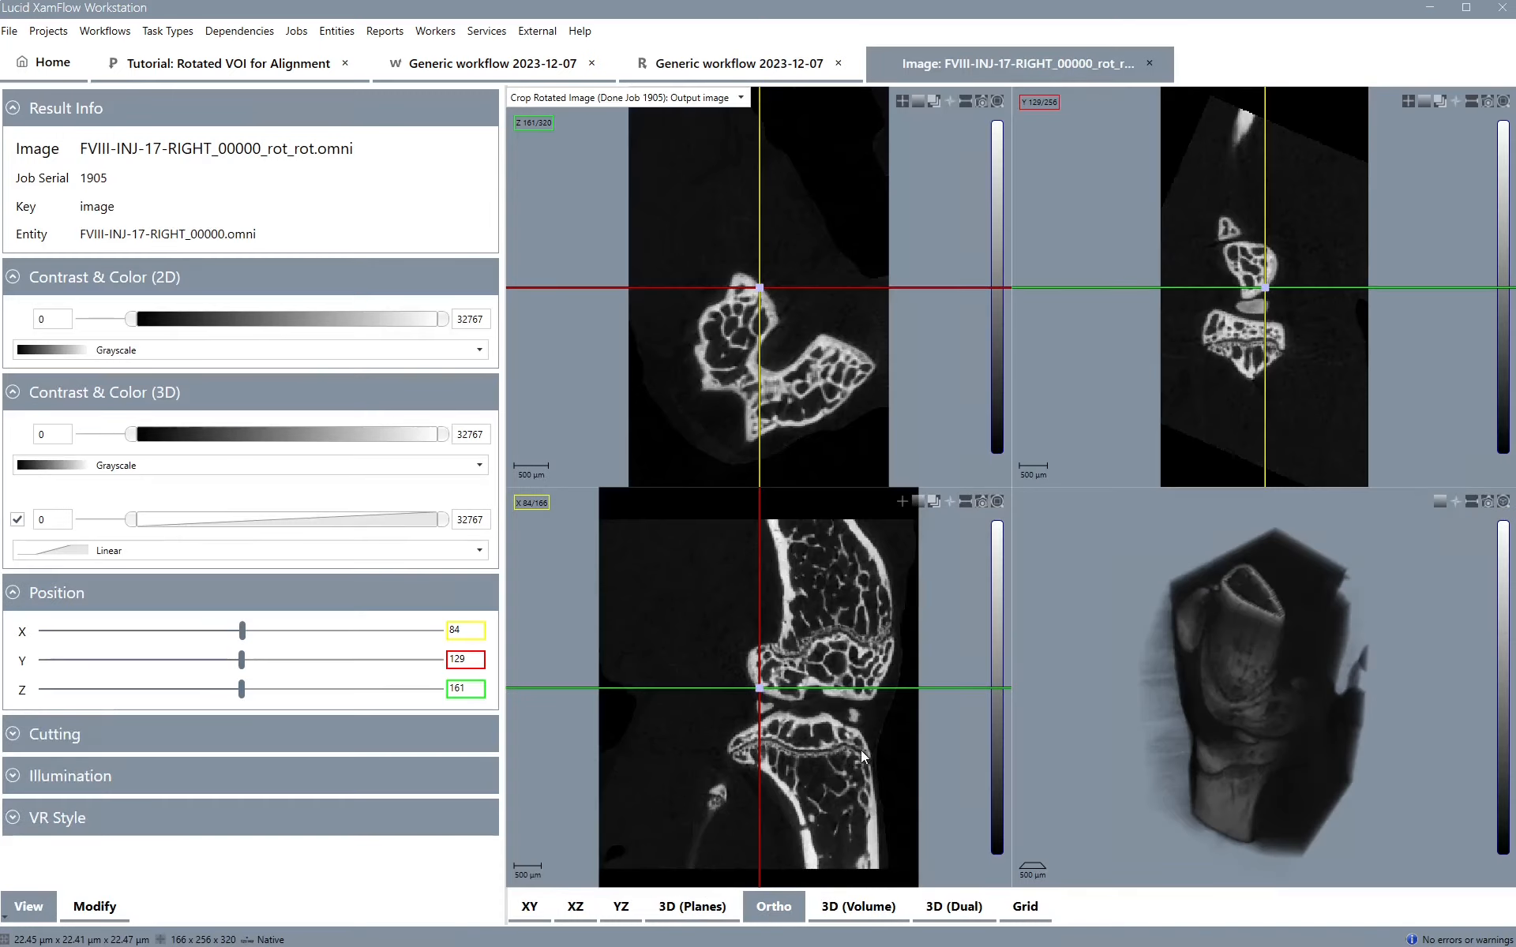
left_click_drag(760, 685, 843, 693)
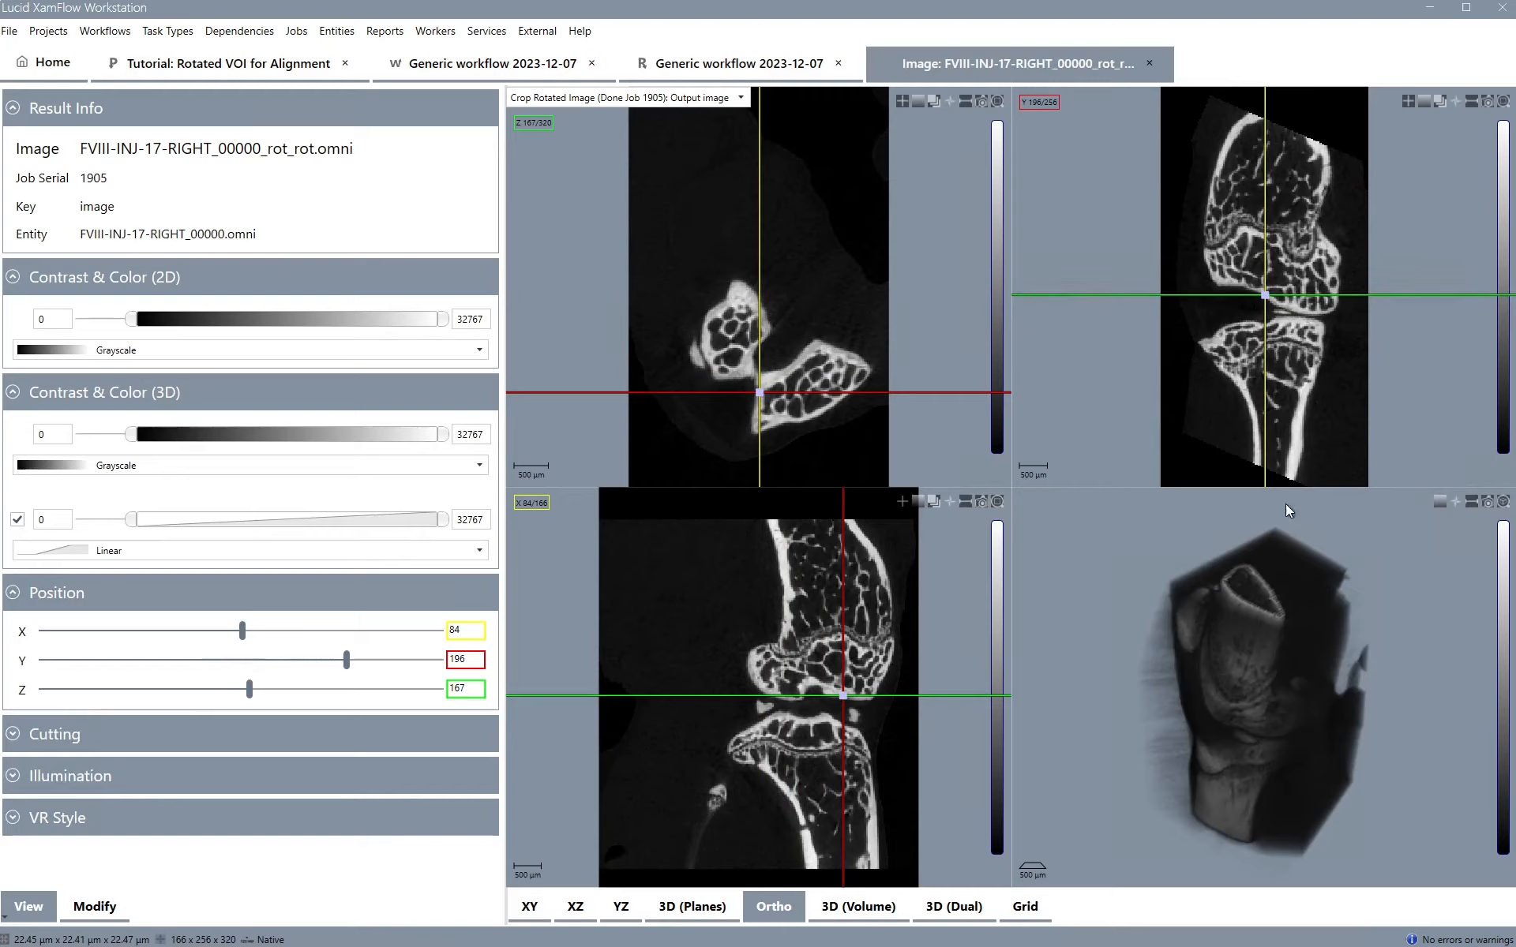
left_click(1149, 63)
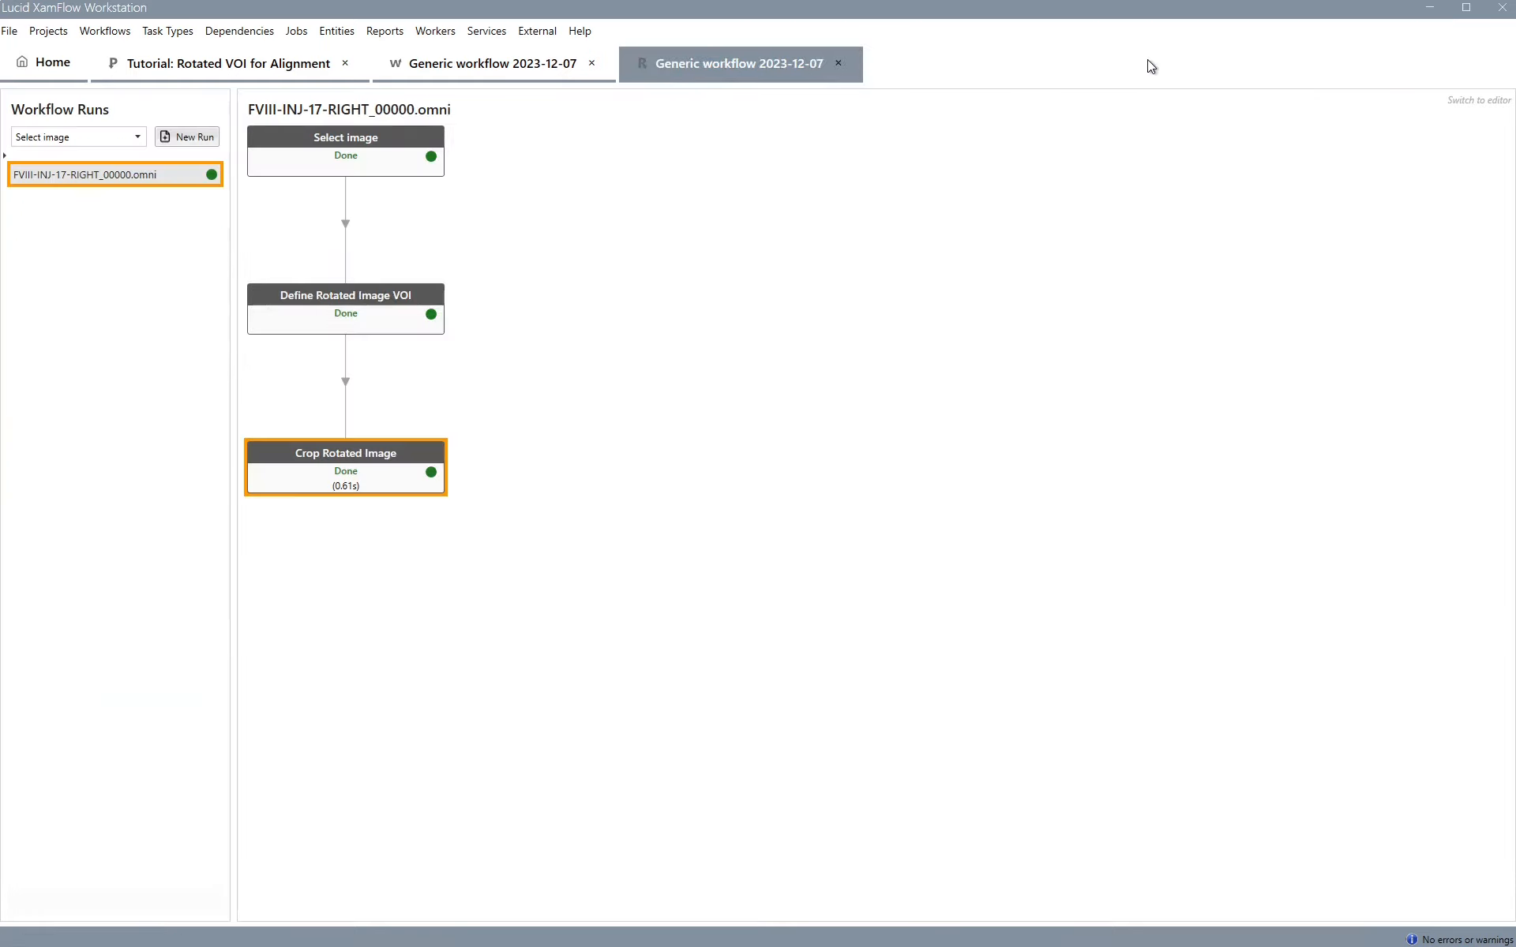
Open the Define Rotated Image VOI job's result to review the saved VOI
double_click(329, 300)
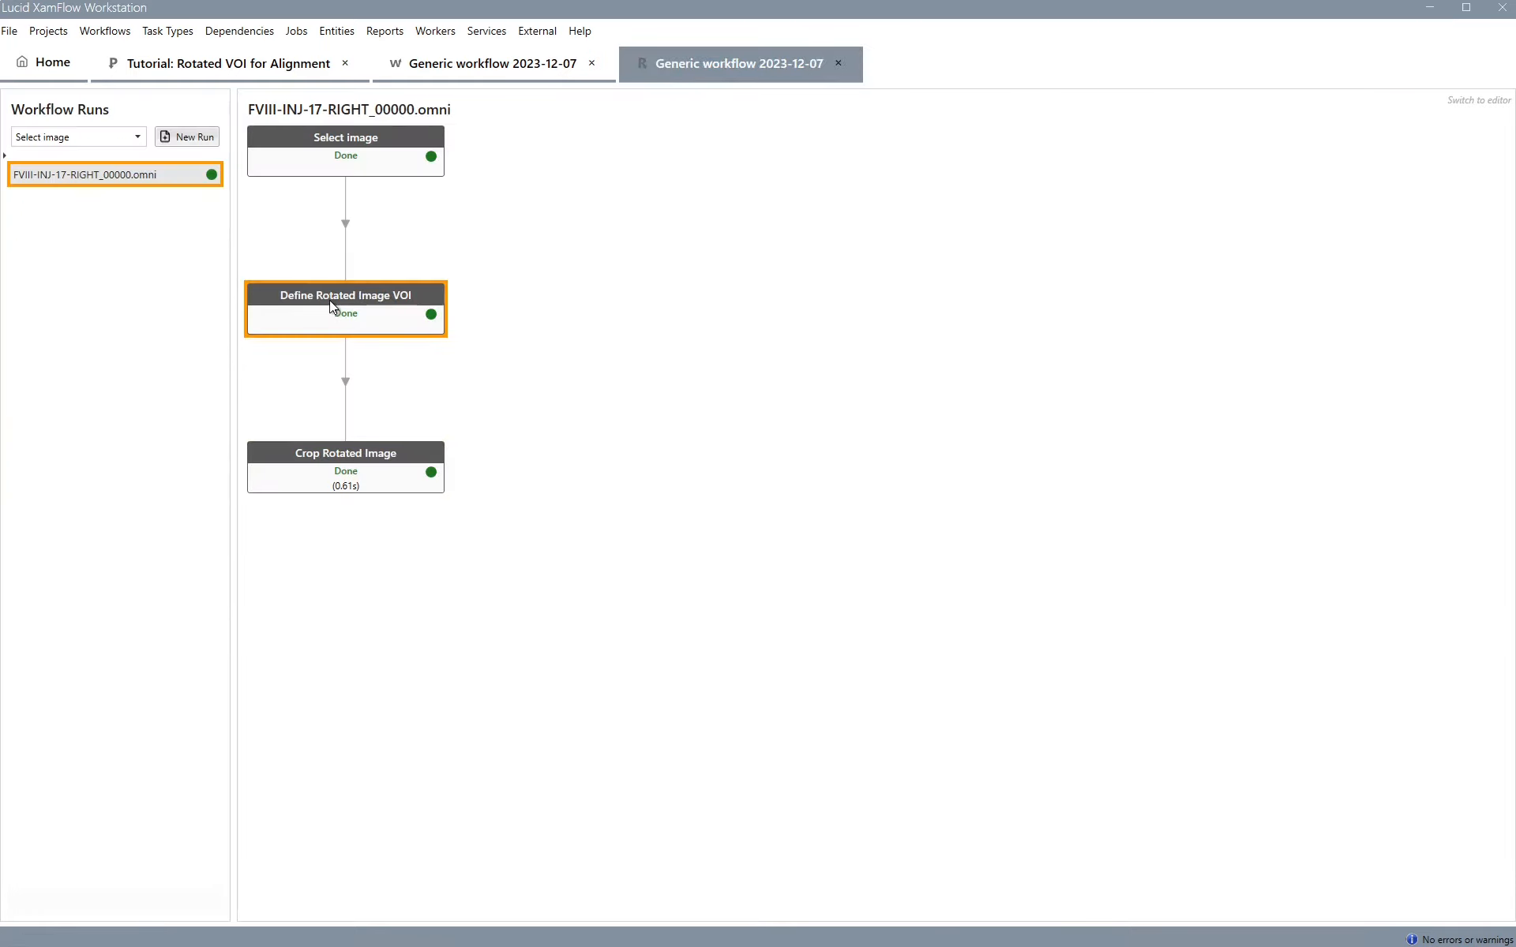
scroll(1115, 323, "down", 3)
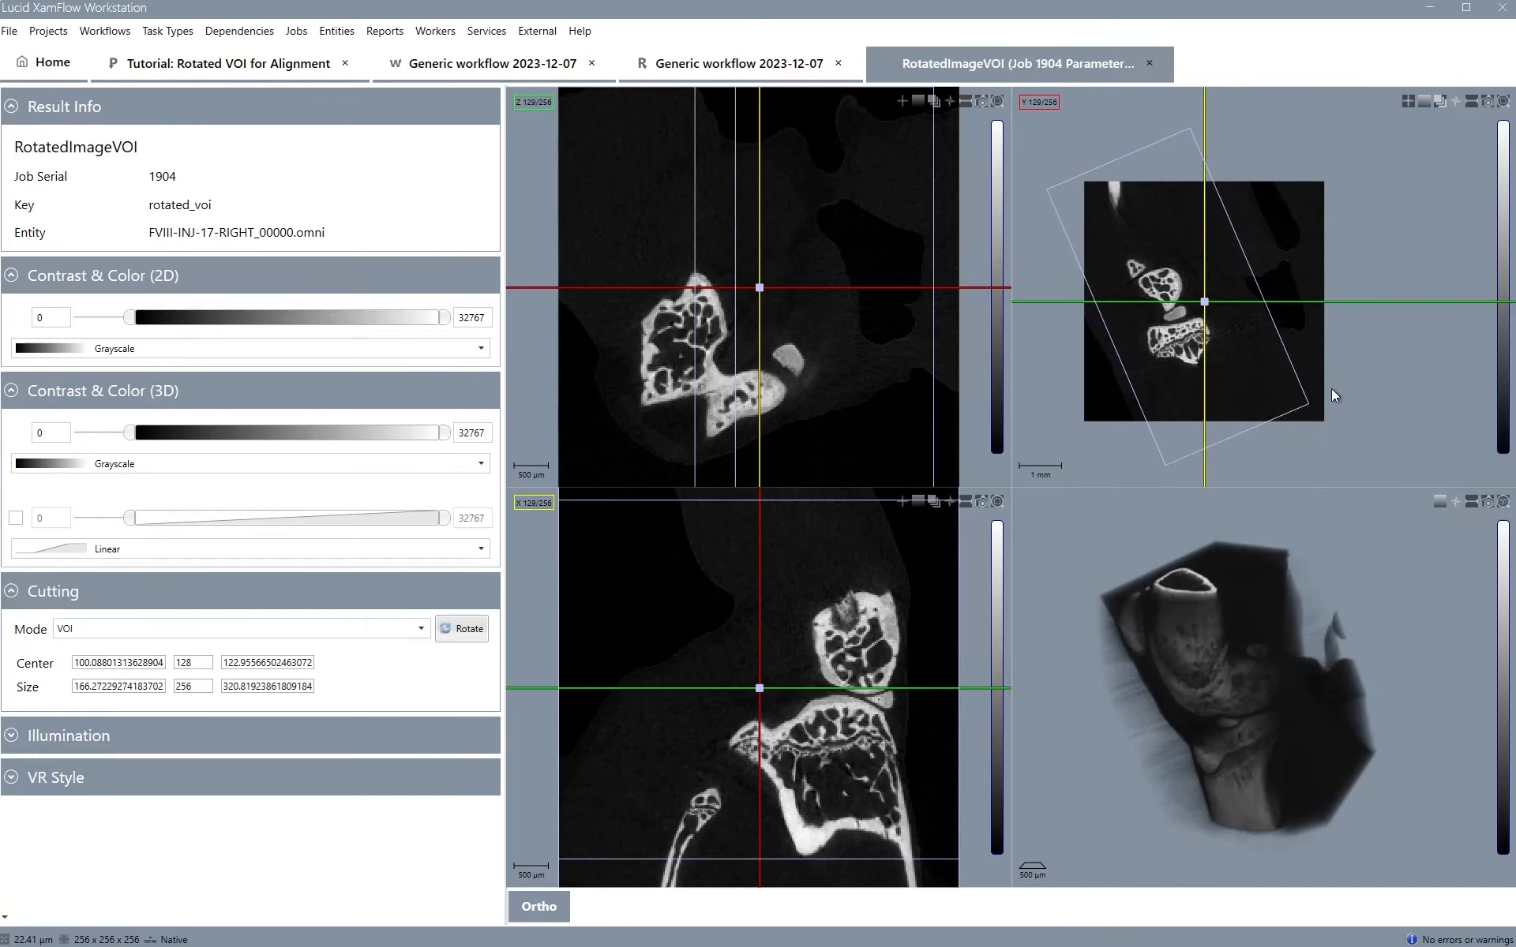
left_click(1150, 64)
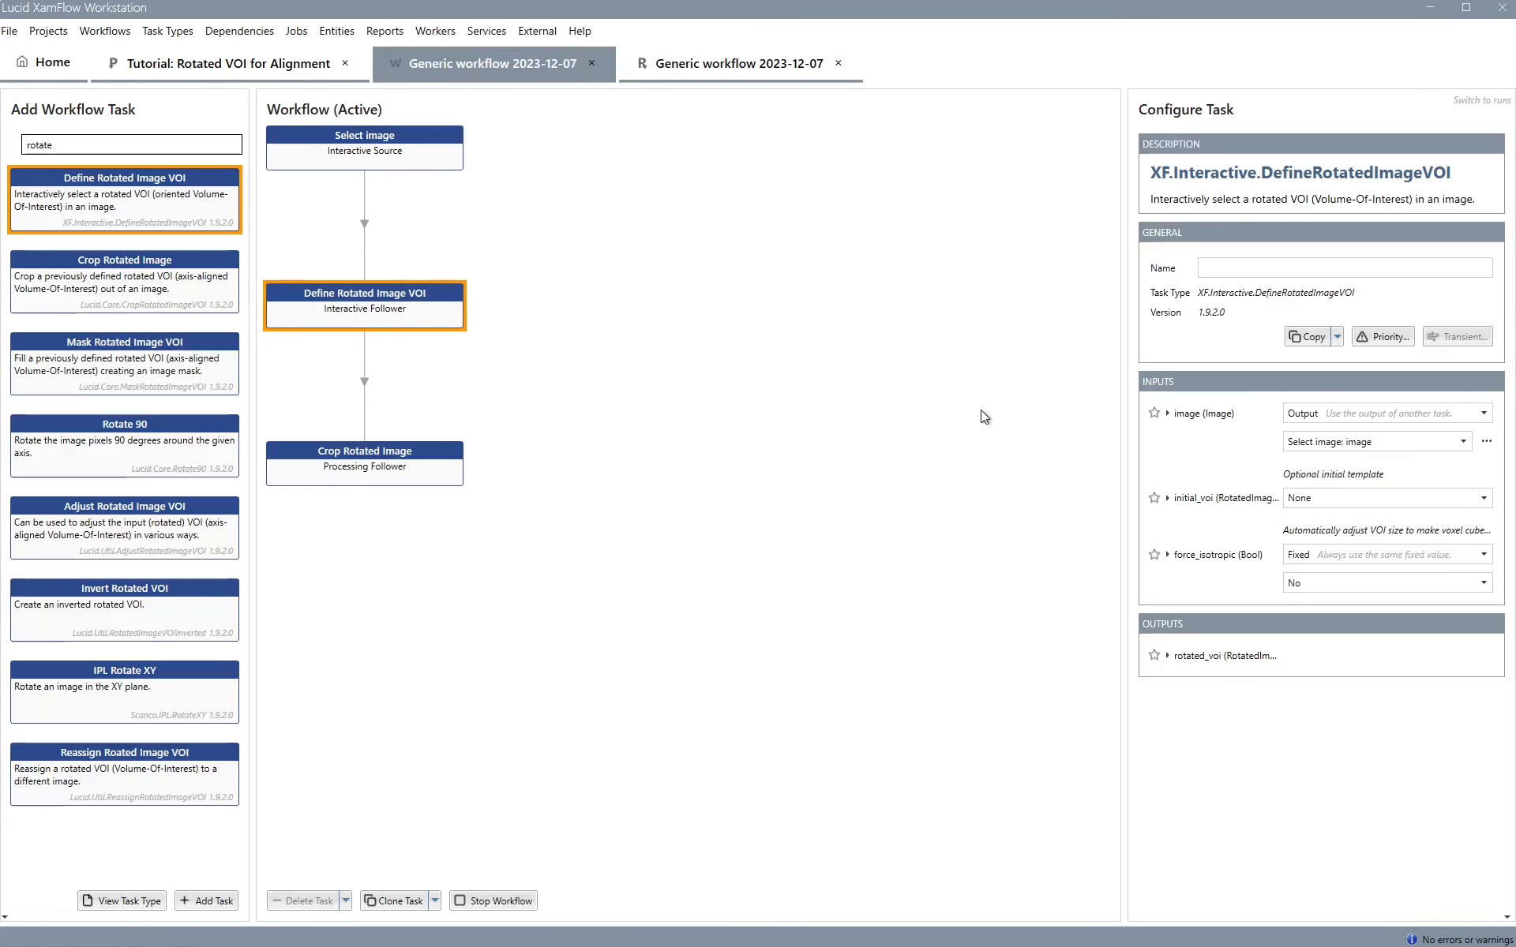
Stop the active workflow and add an Add image task to the draft workflow
left_click(508, 901)
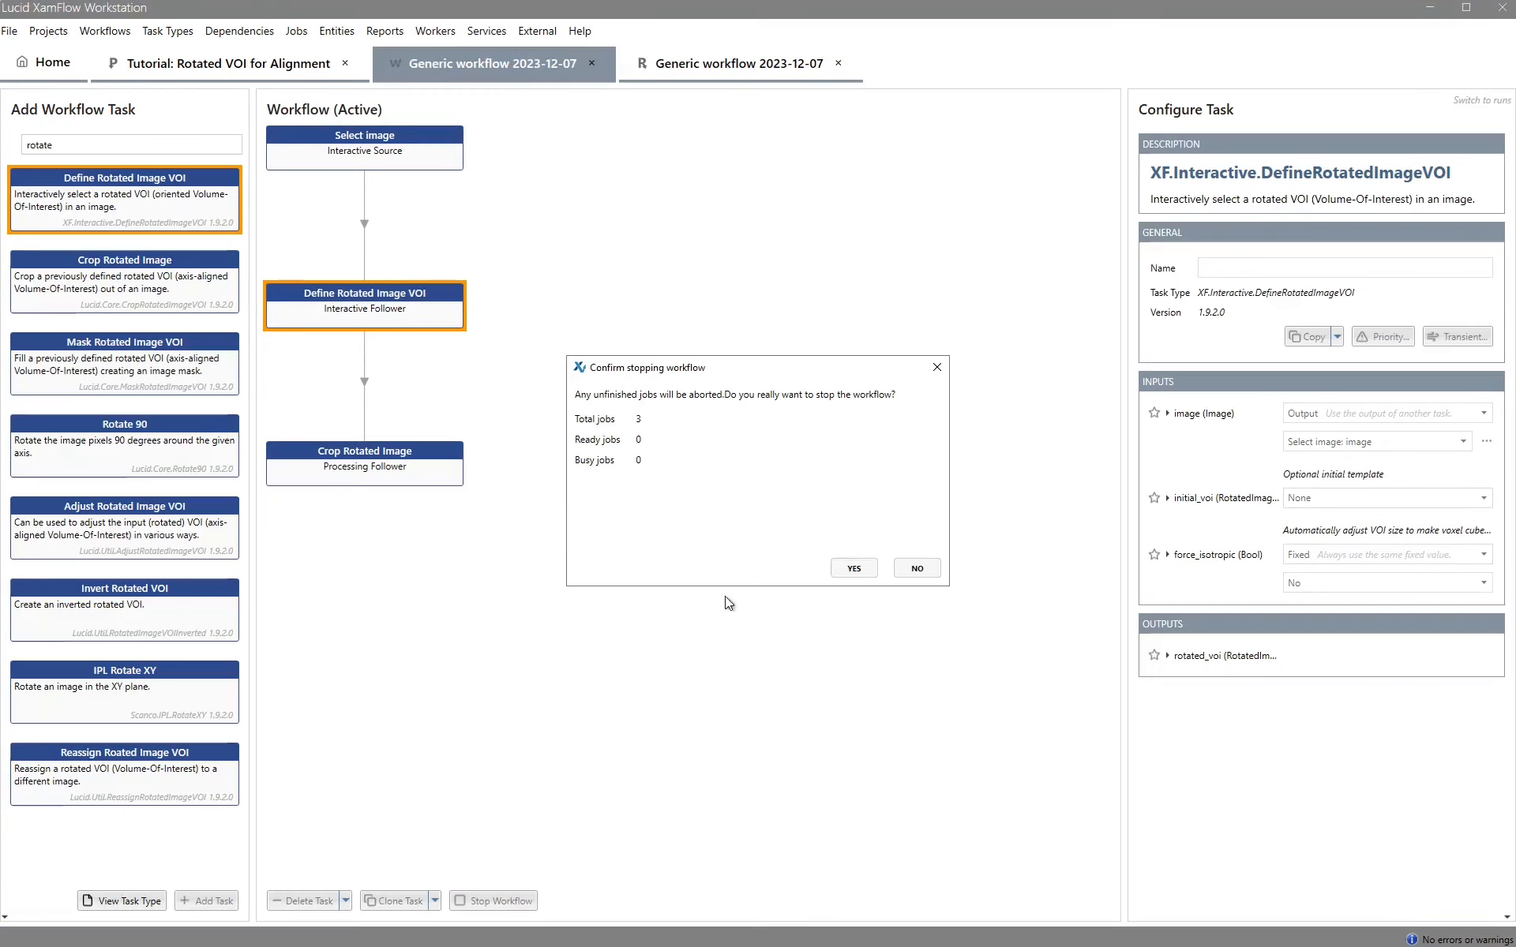
left_click(854, 568)
left_click(70, 143)
key("ctrl+a")
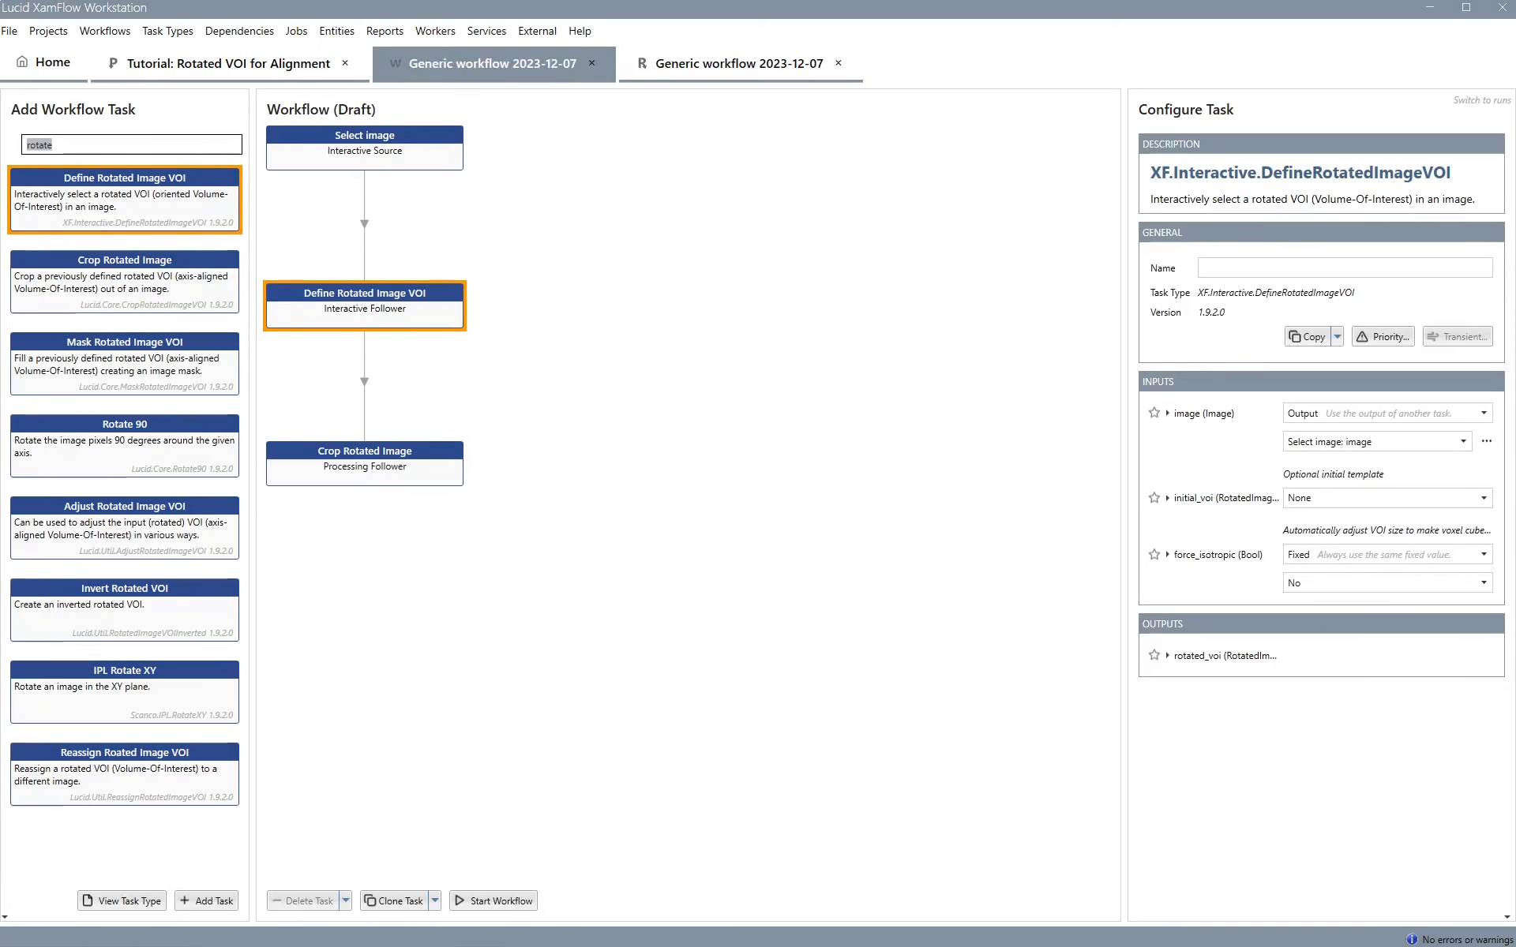
type("add")
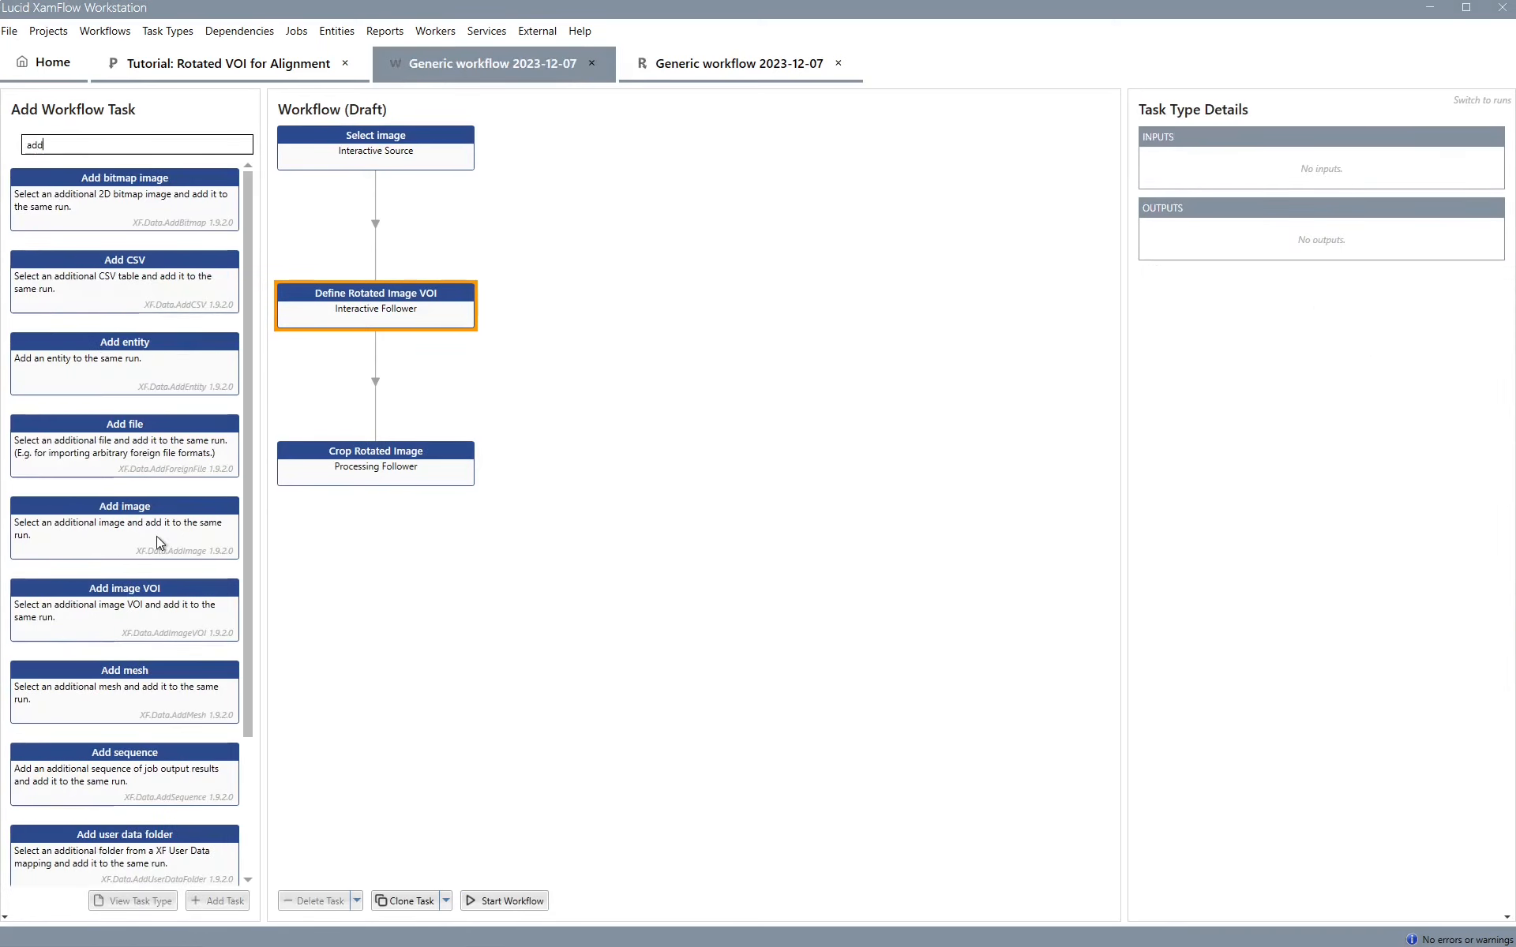
left_click_drag(158, 540, 750, 163)
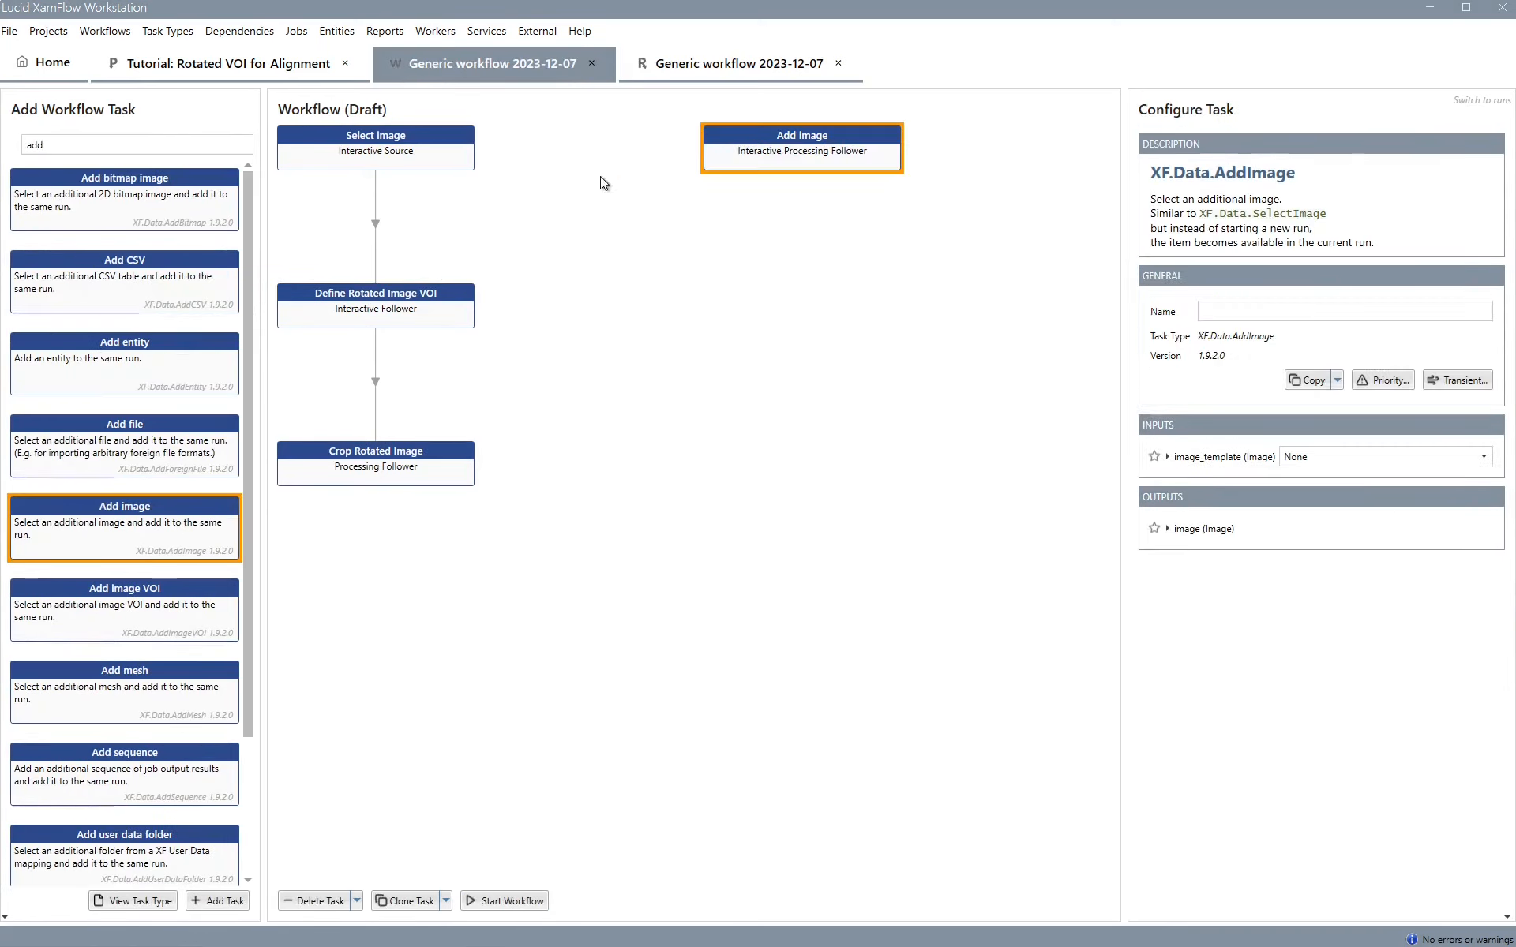
Add a Reassign Rotated Image VOI task and place it below Add image, beside Define Rotated Image VOI
left_click(248, 149)
key("ctrl+a")
type("re")
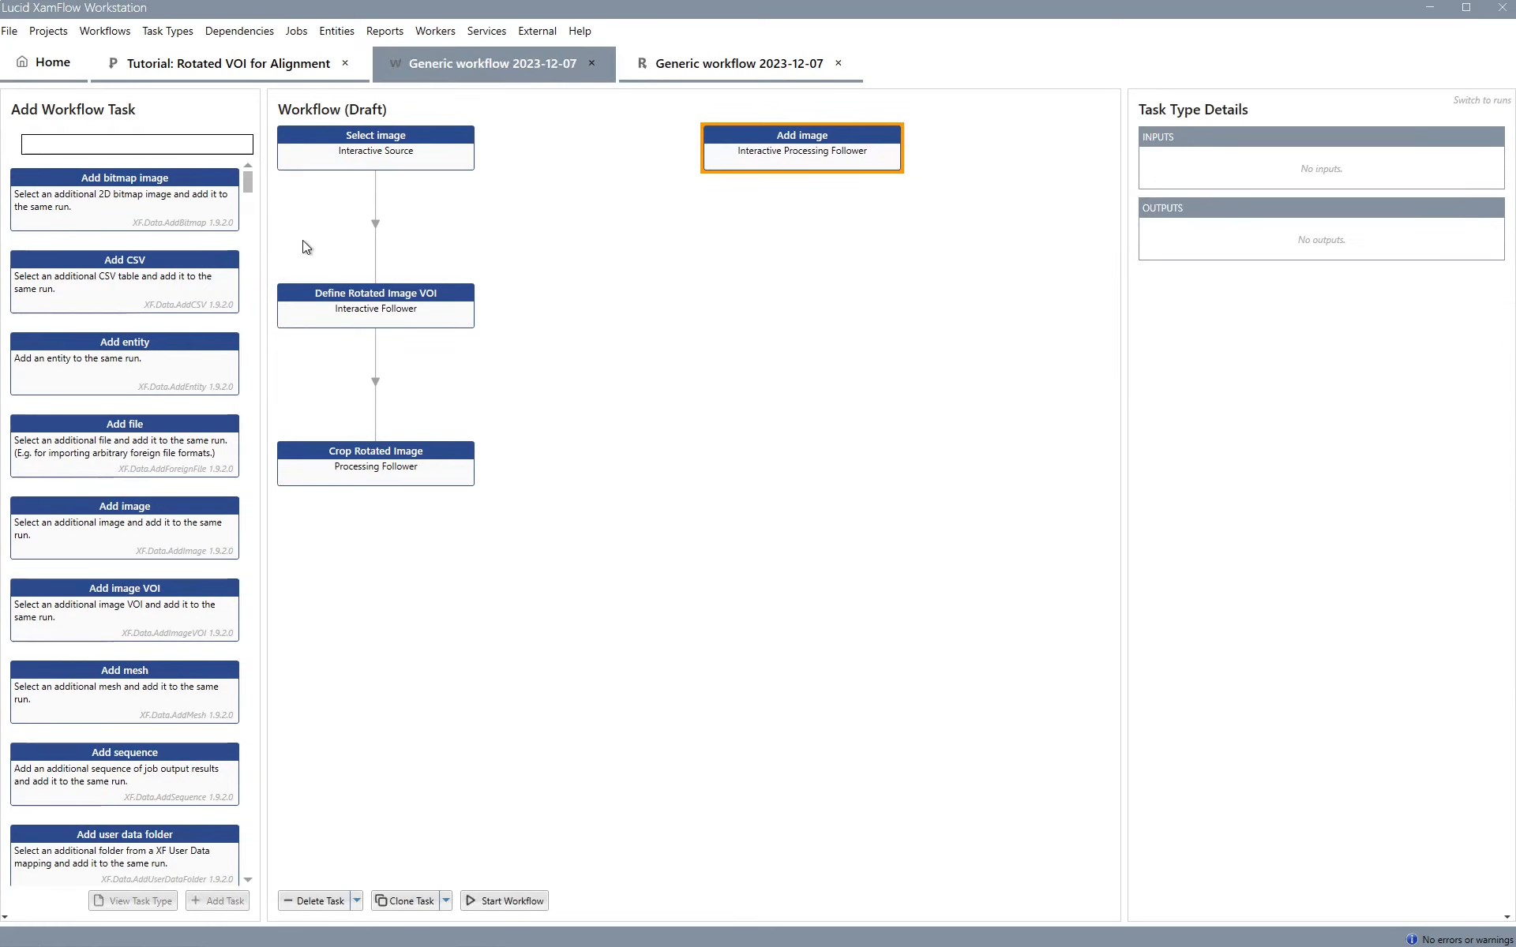
type("ass")
double_click(160, 191)
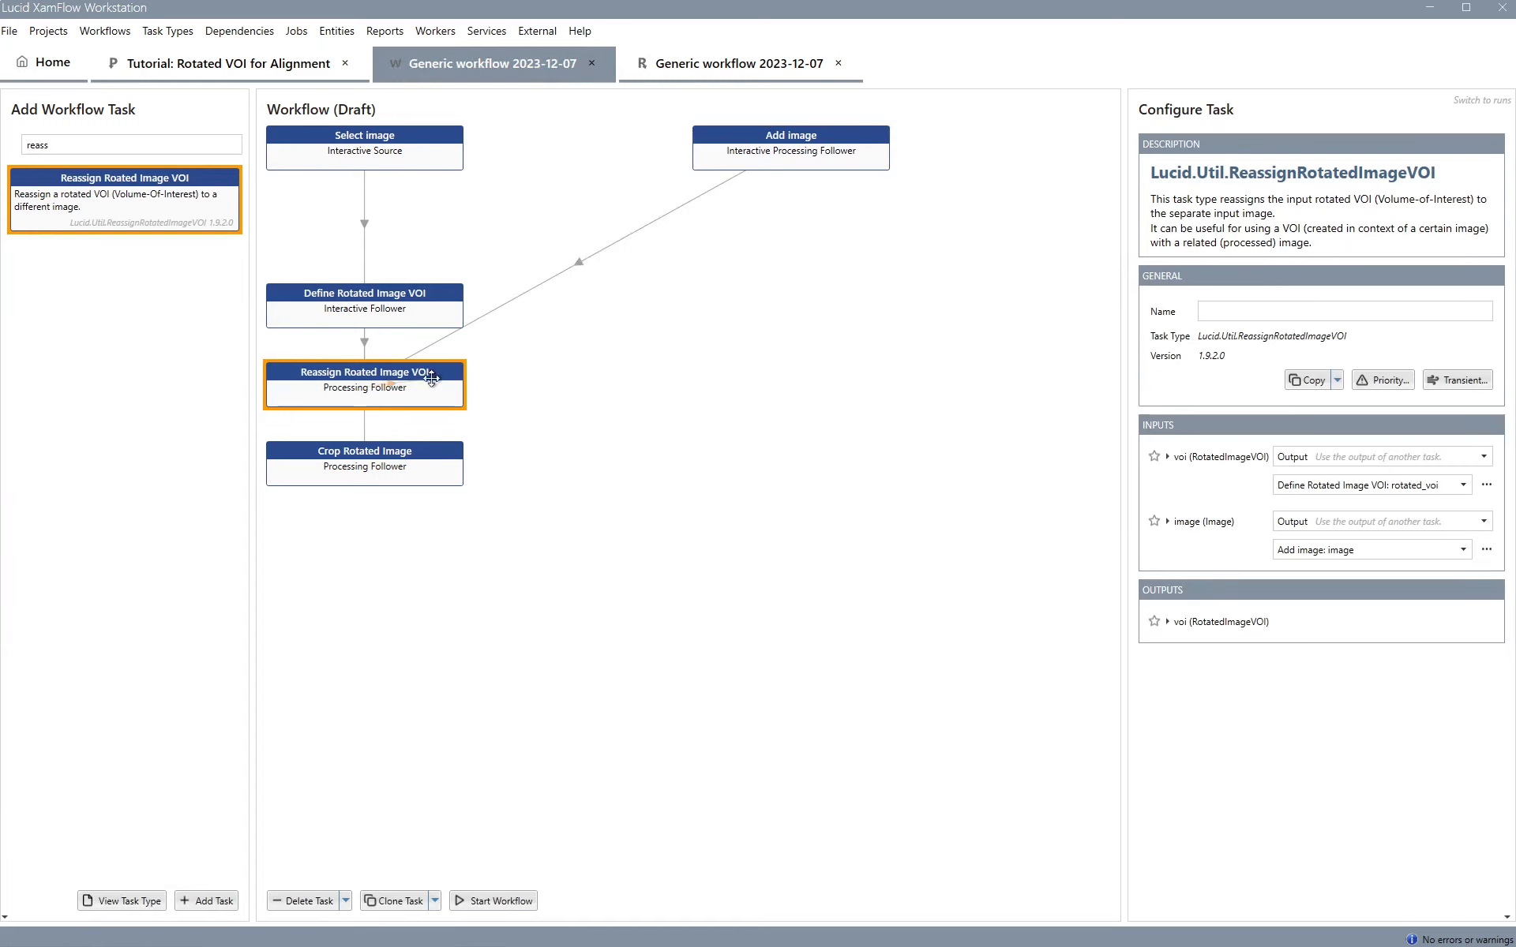
left_click_drag(421, 373, 818, 305)
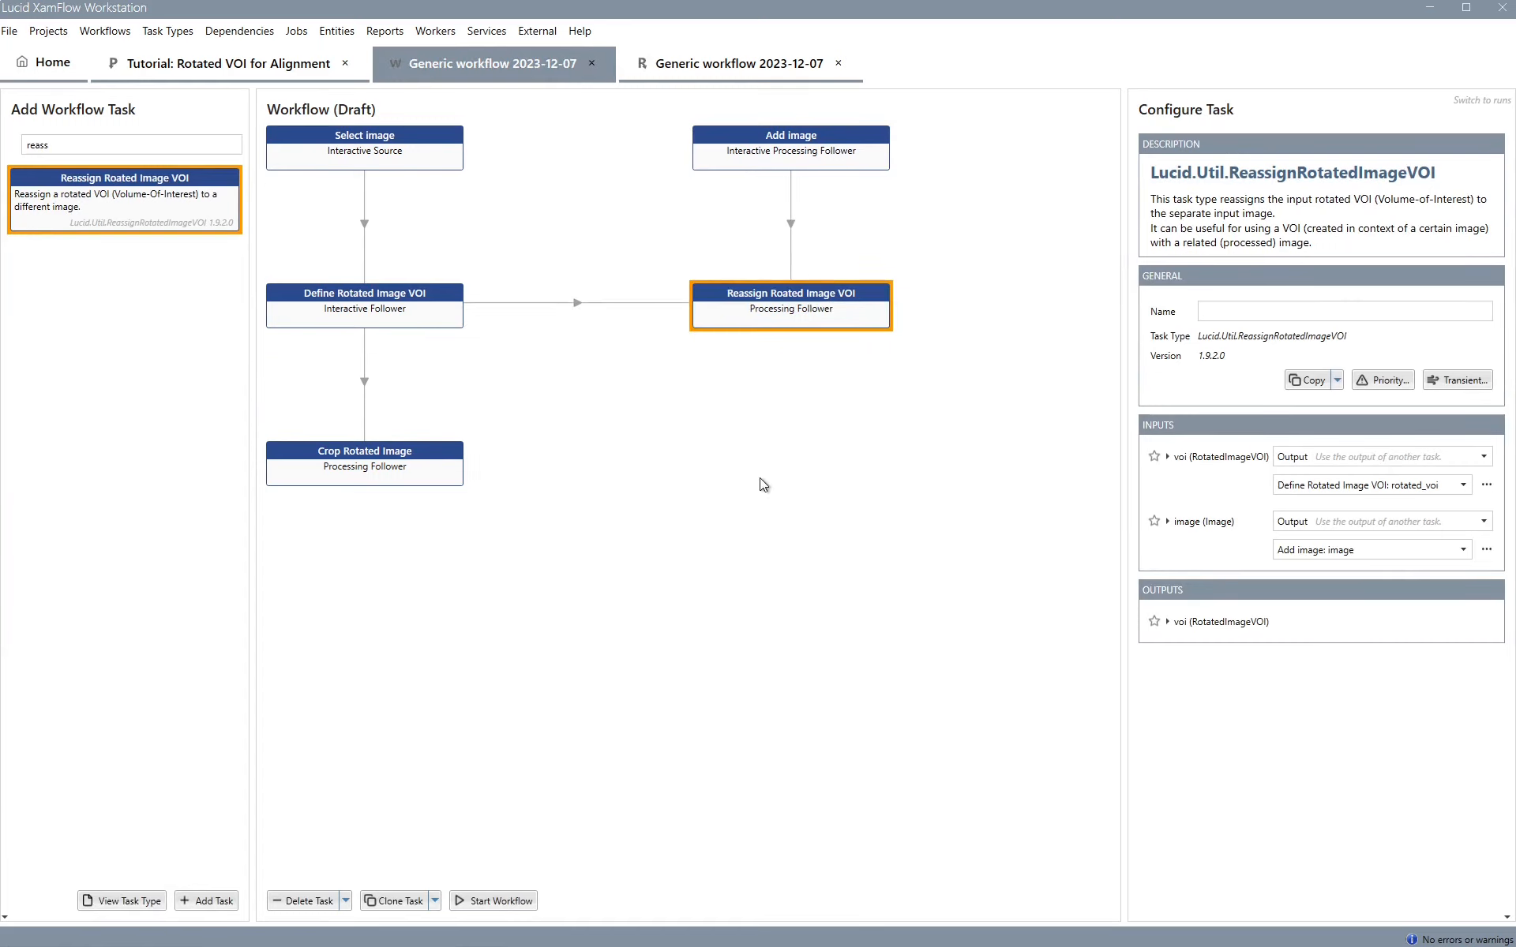
Add a Crop Rotated Image task beneath the Reassign Rotated Image VOI task
left_click(118, 144)
key("ctrl+a")
type("crop")
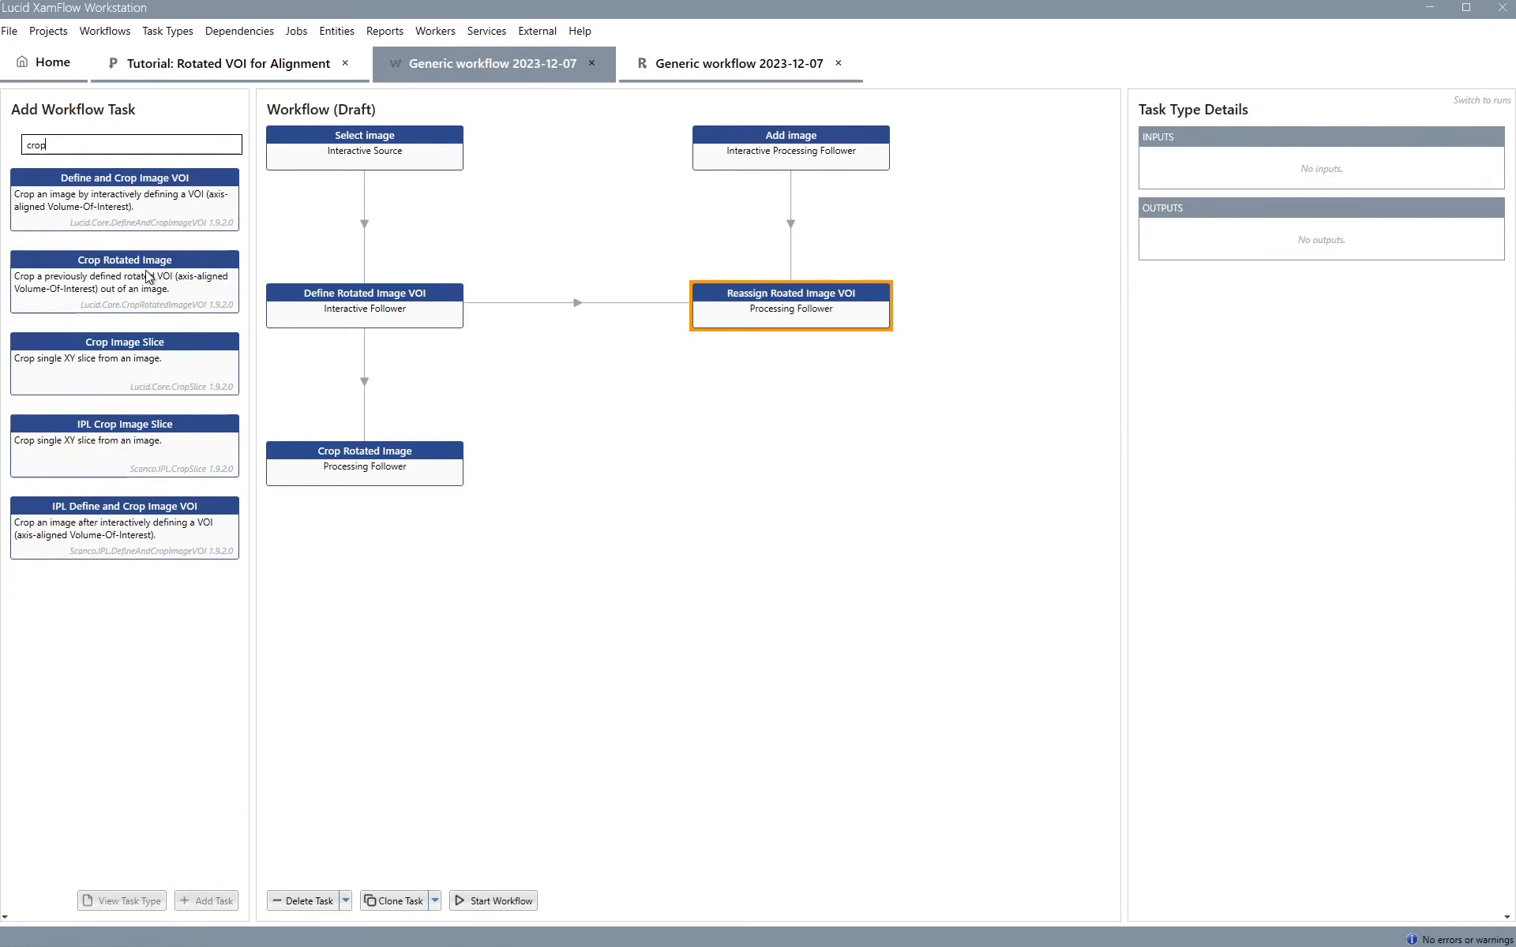
left_click(150, 277)
left_click_drag(150, 276, 770, 447)
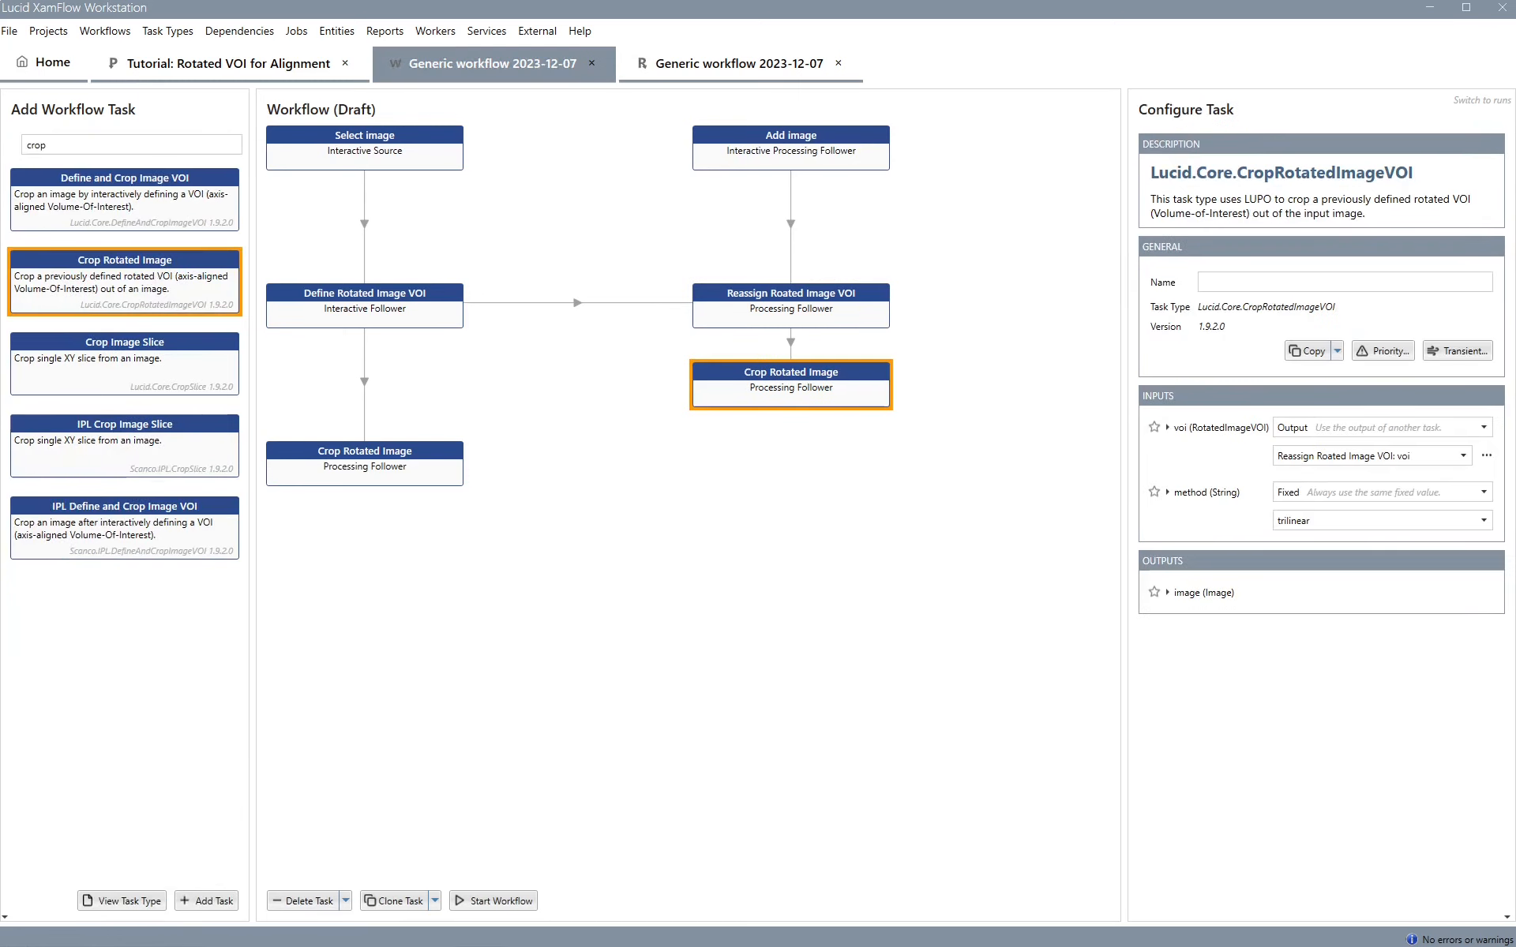
left_click_drag(804, 370, 804, 448)
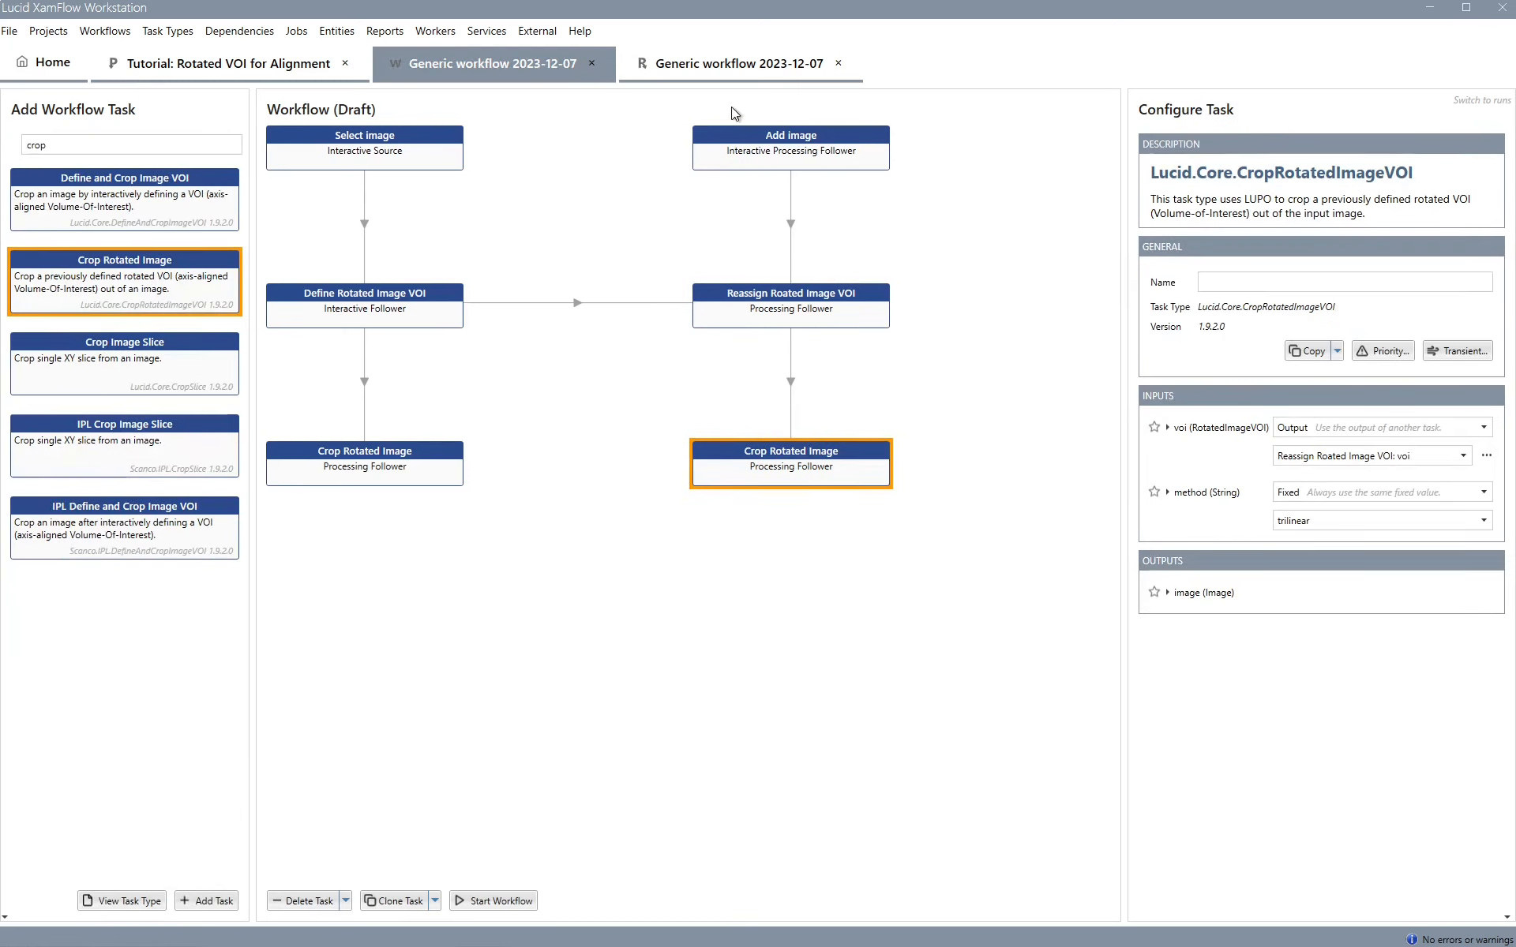
Rename the Add image task to Add Mask
left_click(800, 136)
left_click(1246, 324)
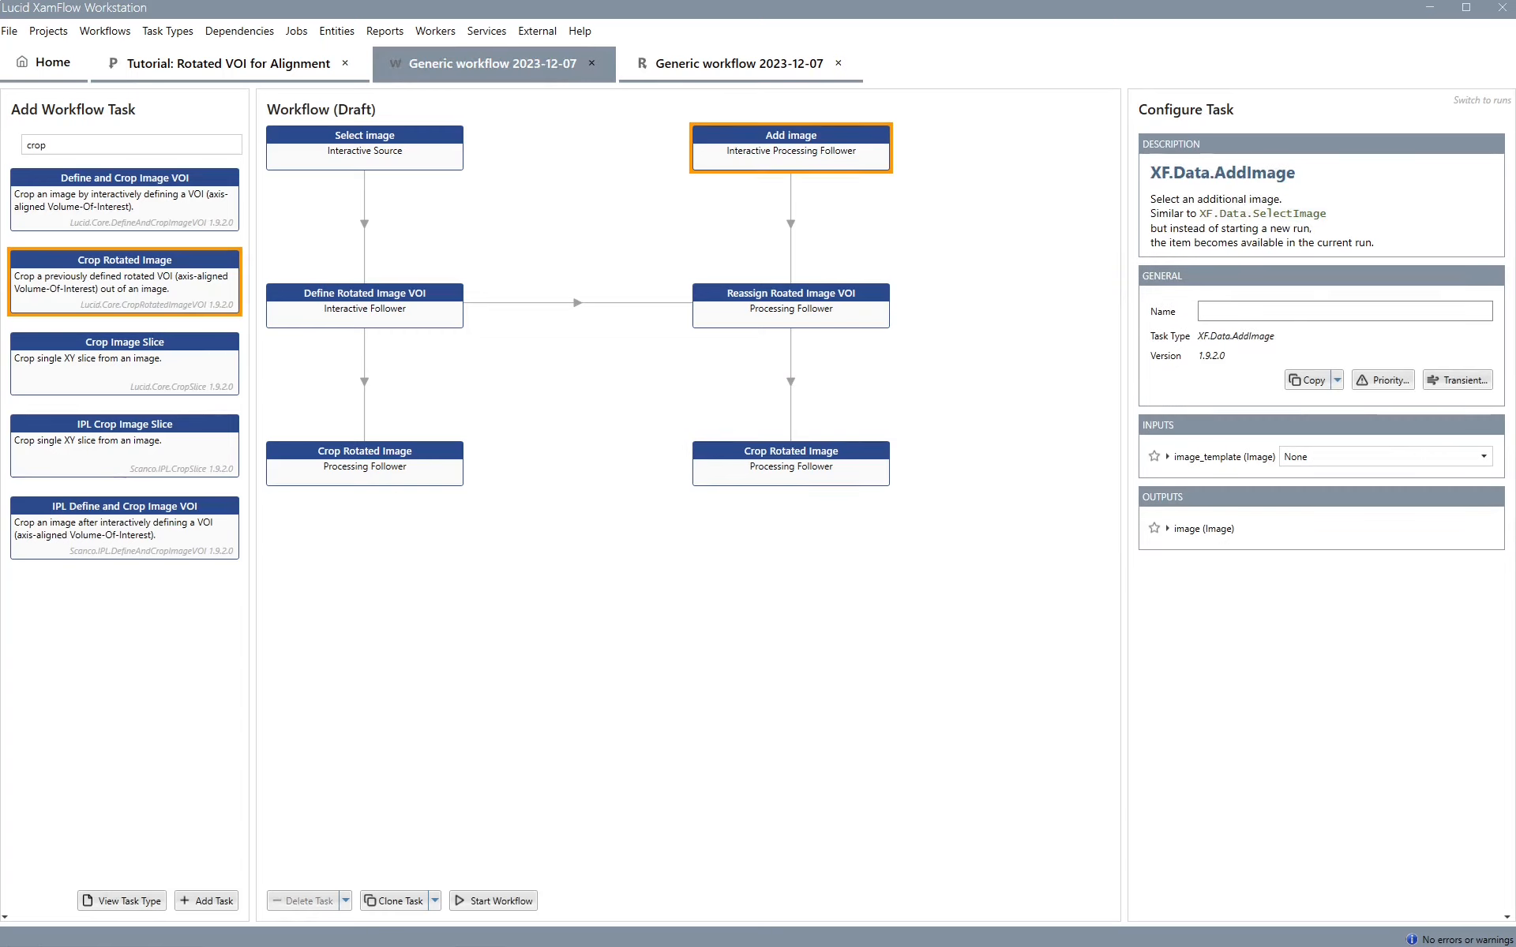
type("Add M")
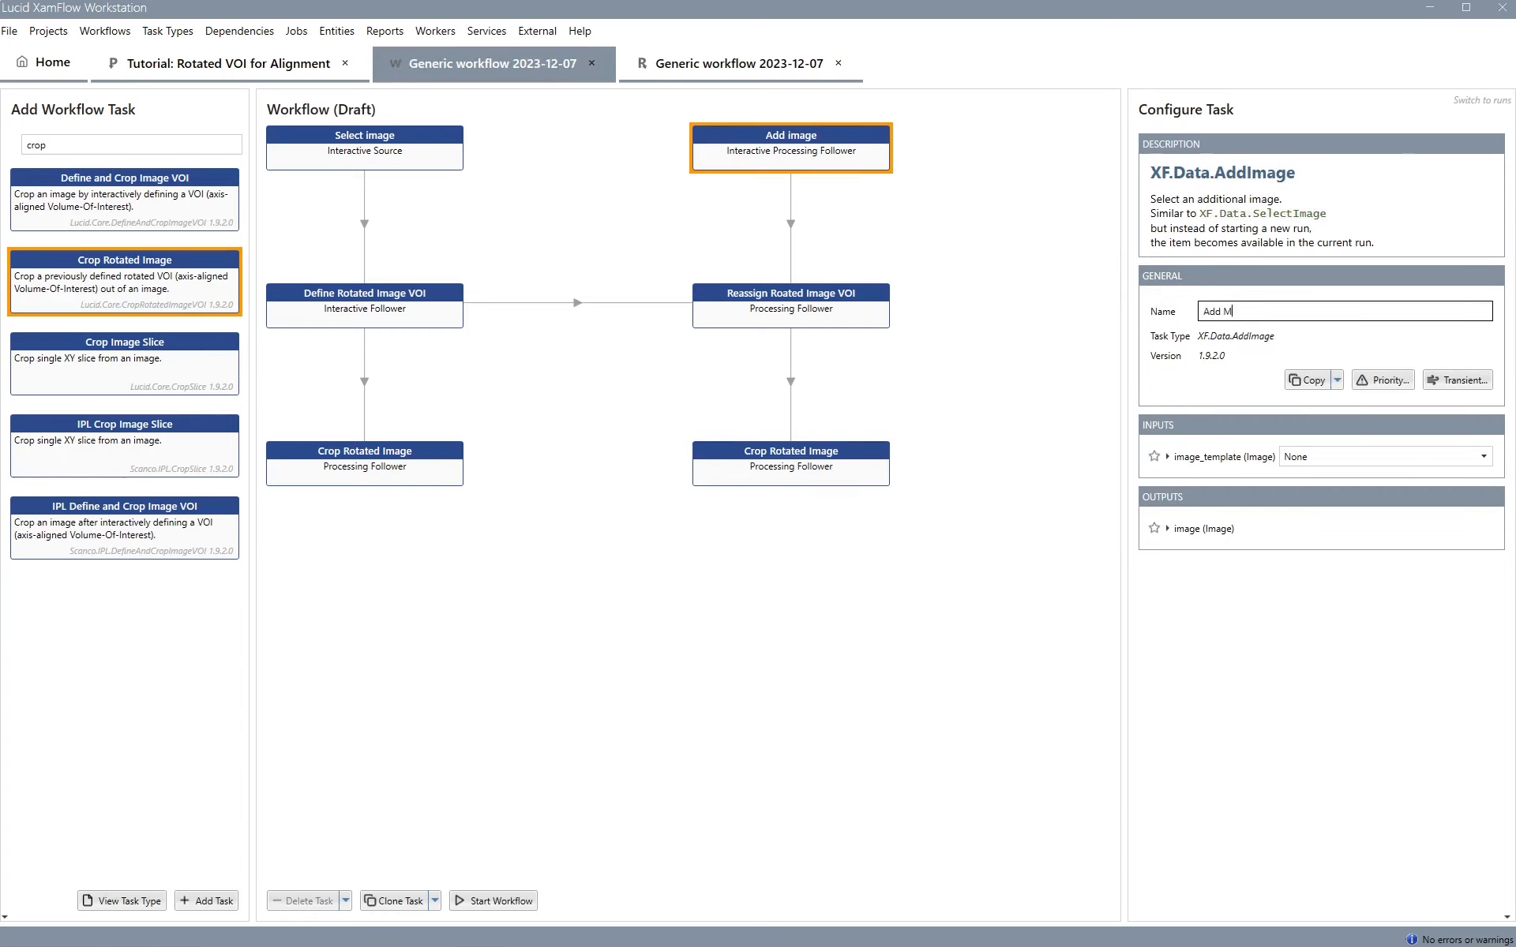
type("ask")
key("Return")
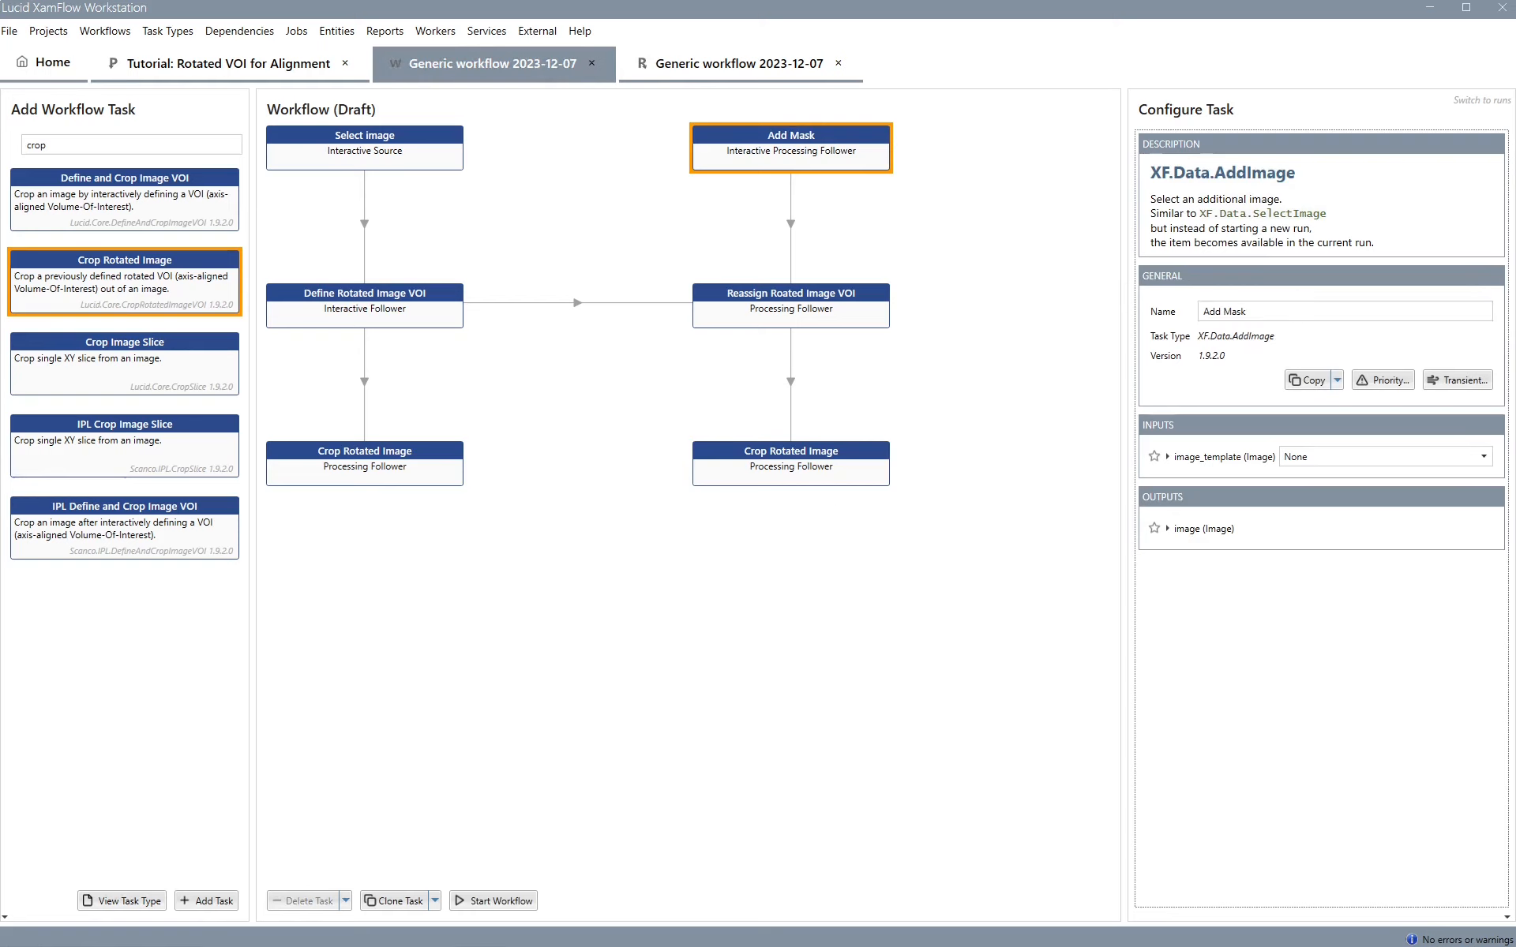
Set the interpolation method of the Crop Rotated Image task under Reassign Rotated Image VOI to nearest
left_click(798, 449)
left_click(1329, 527)
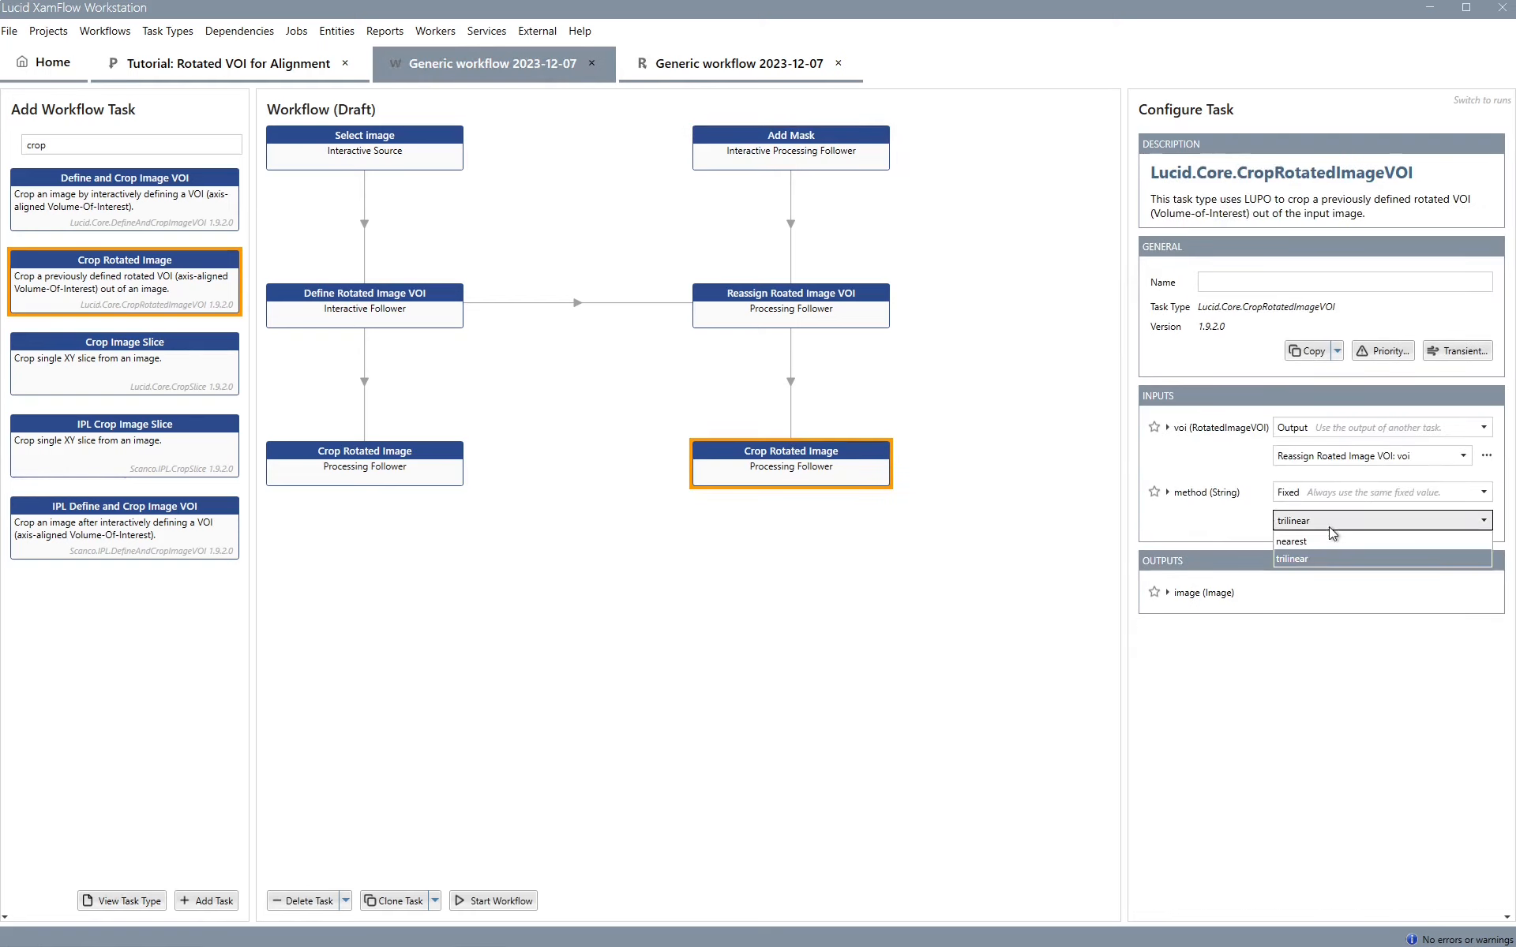
left_click(1301, 542)
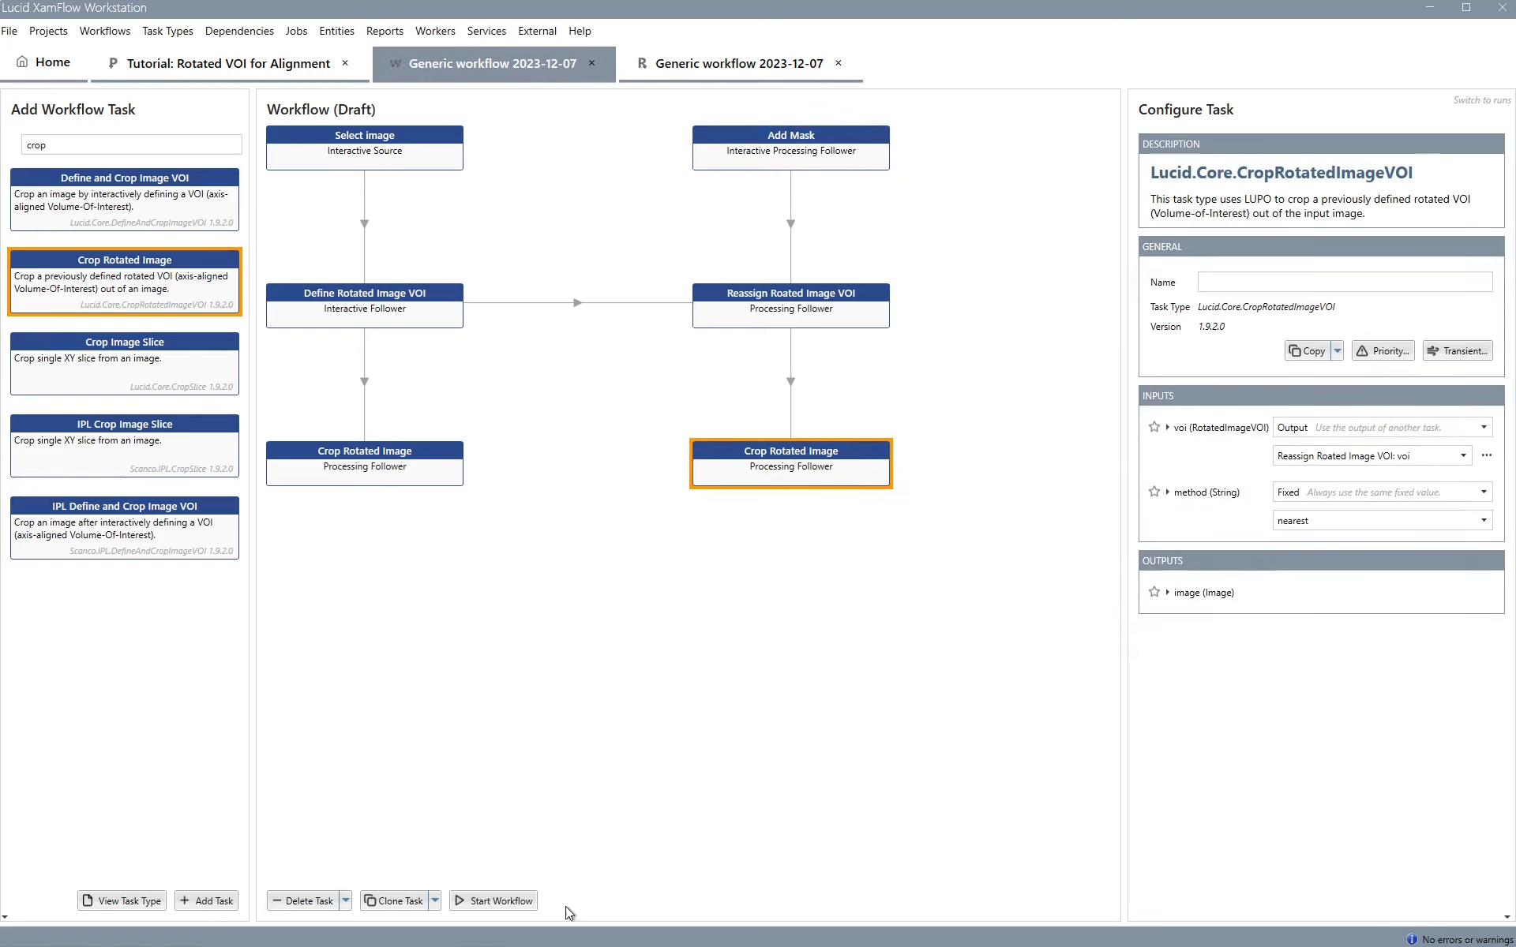
Start the workflow and, in the Add Mask job, choose the 917-R-bones-label_pad_res_seg_fill_or_rot.omni image and finish the job
left_click(501, 901)
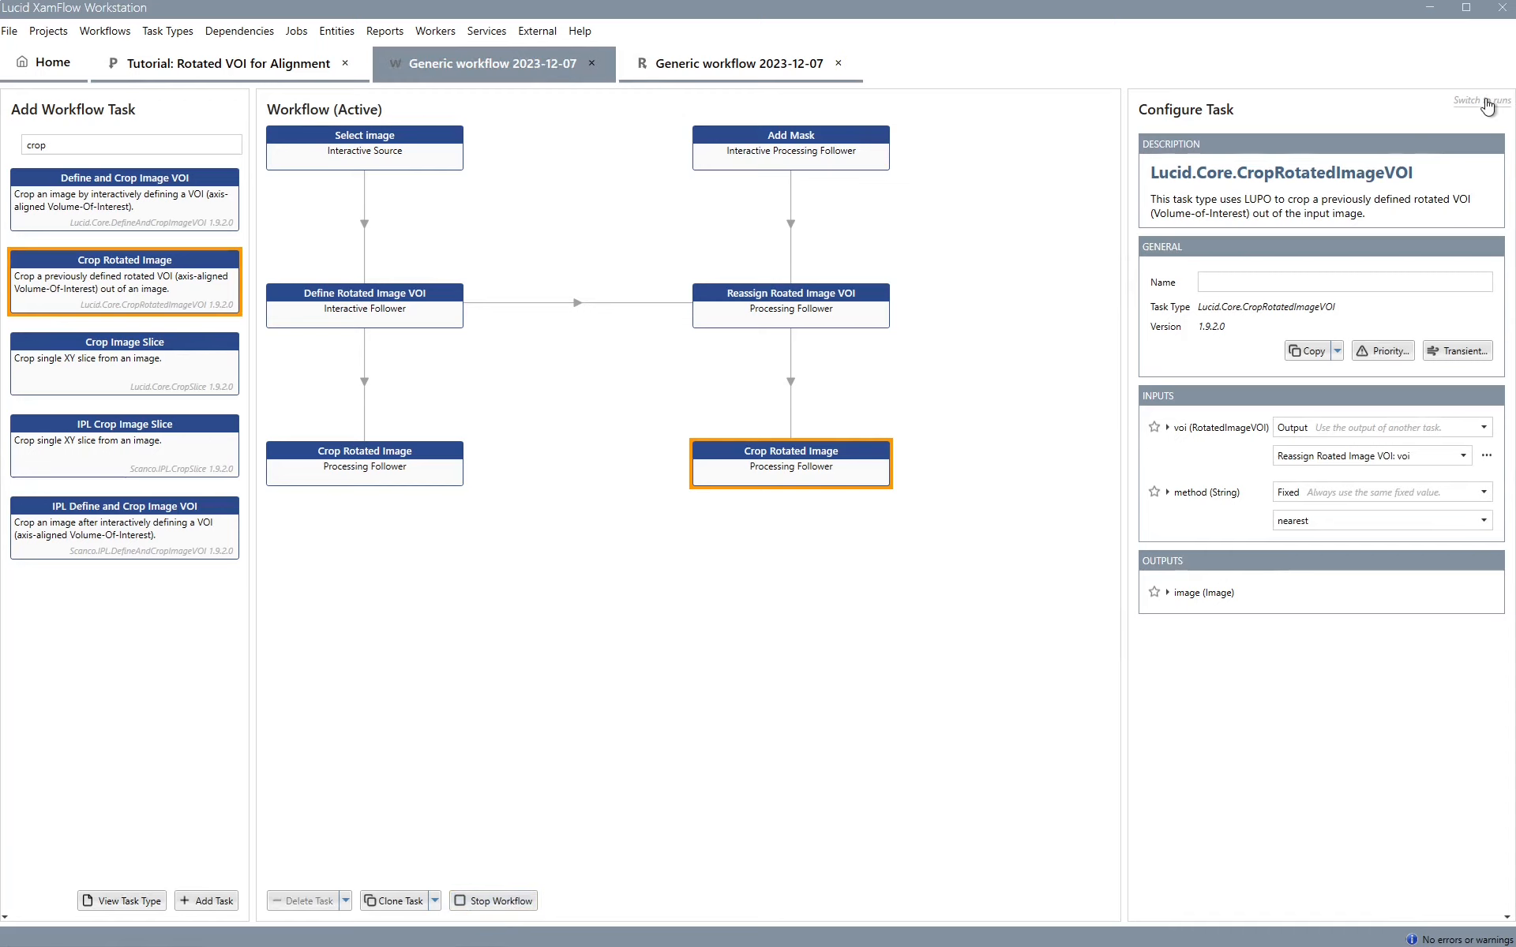
left_click(1481, 100)
double_click(810, 158)
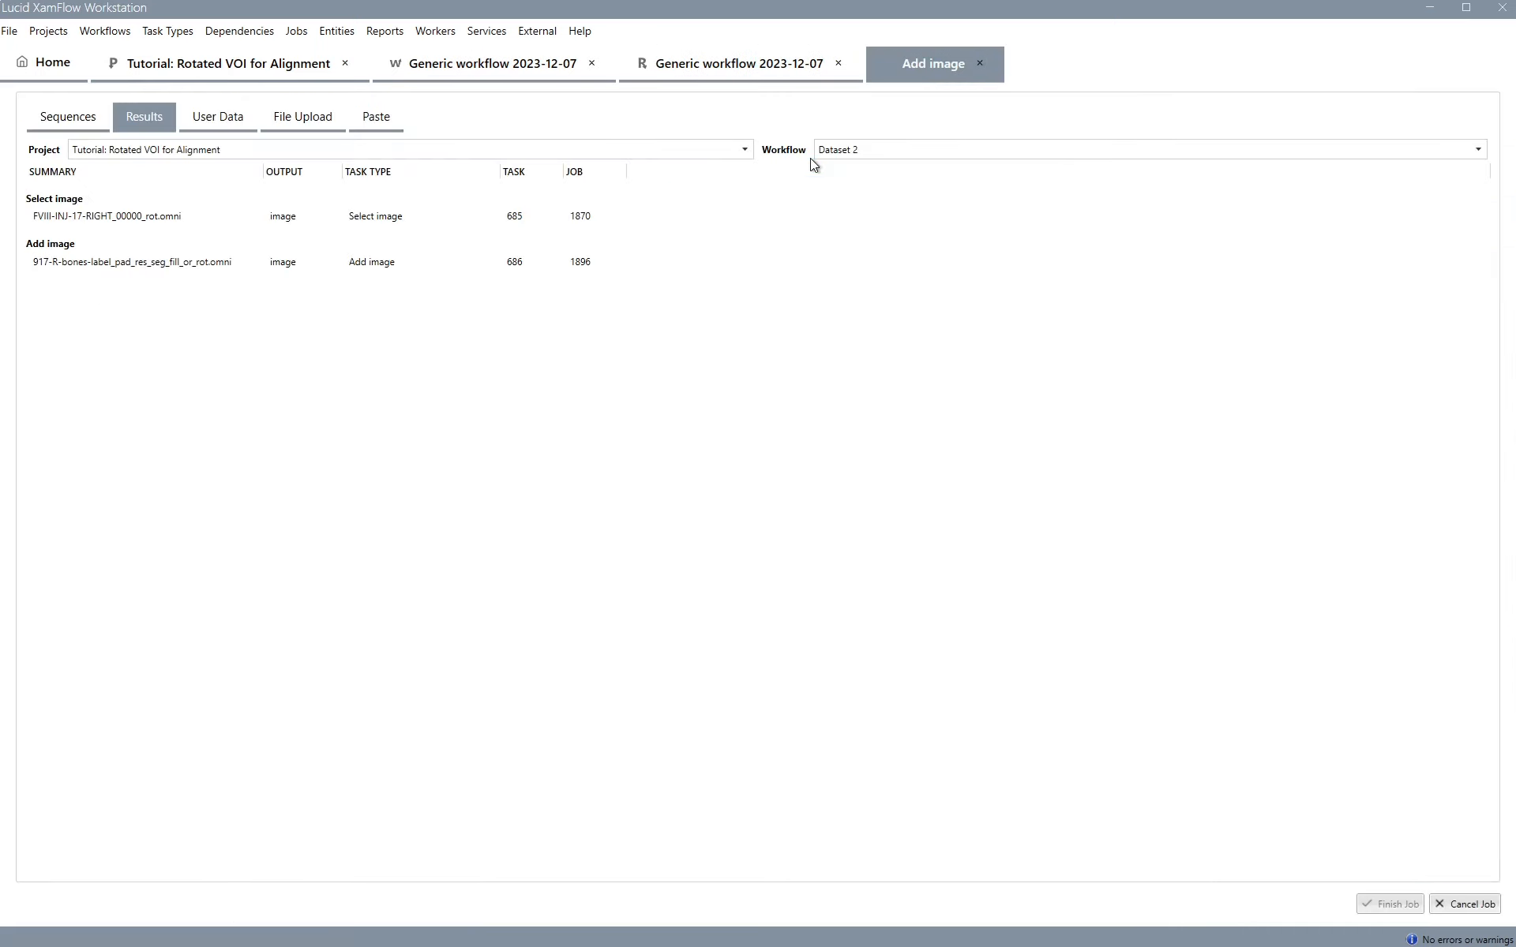
left_click(121, 262)
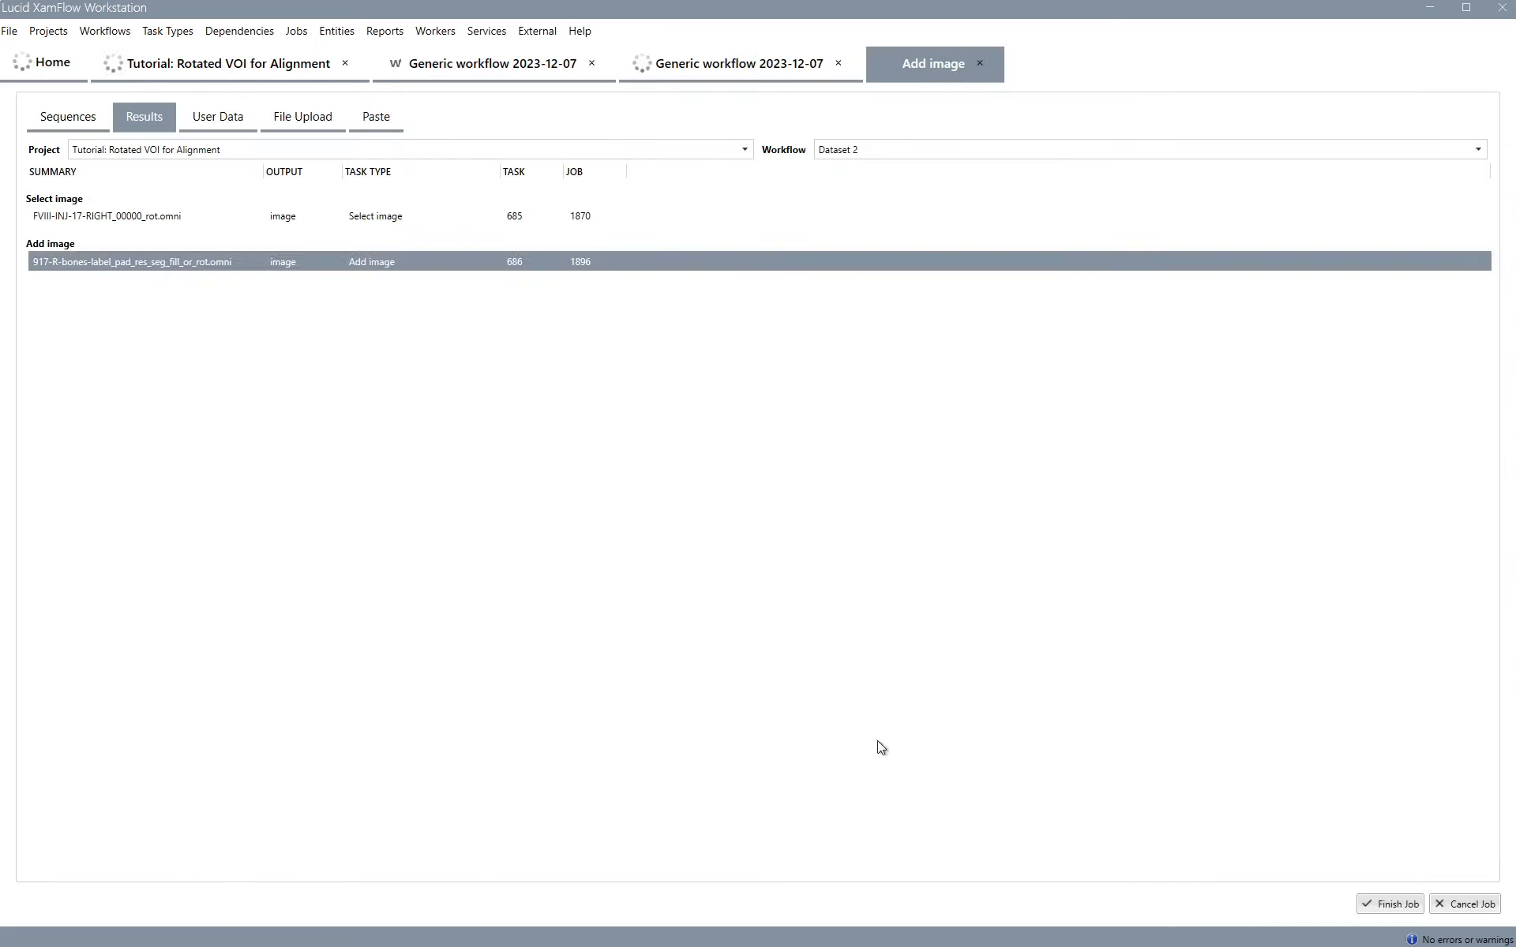
left_click(1388, 904)
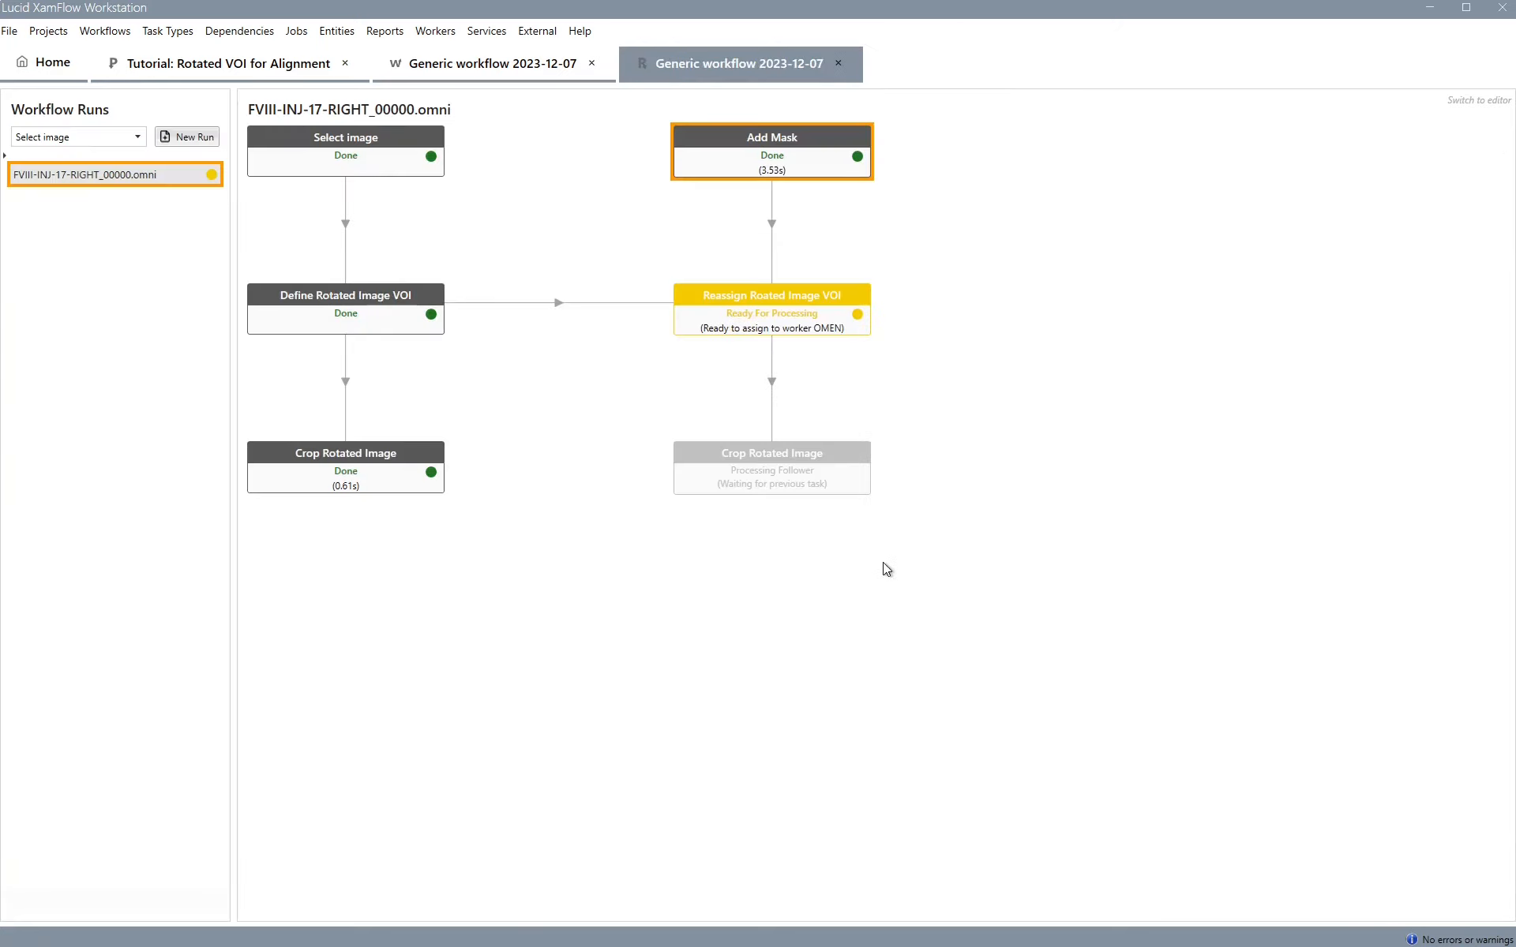
Inspect the Add Mask output image in the 3D volume view
double_click(774, 161)
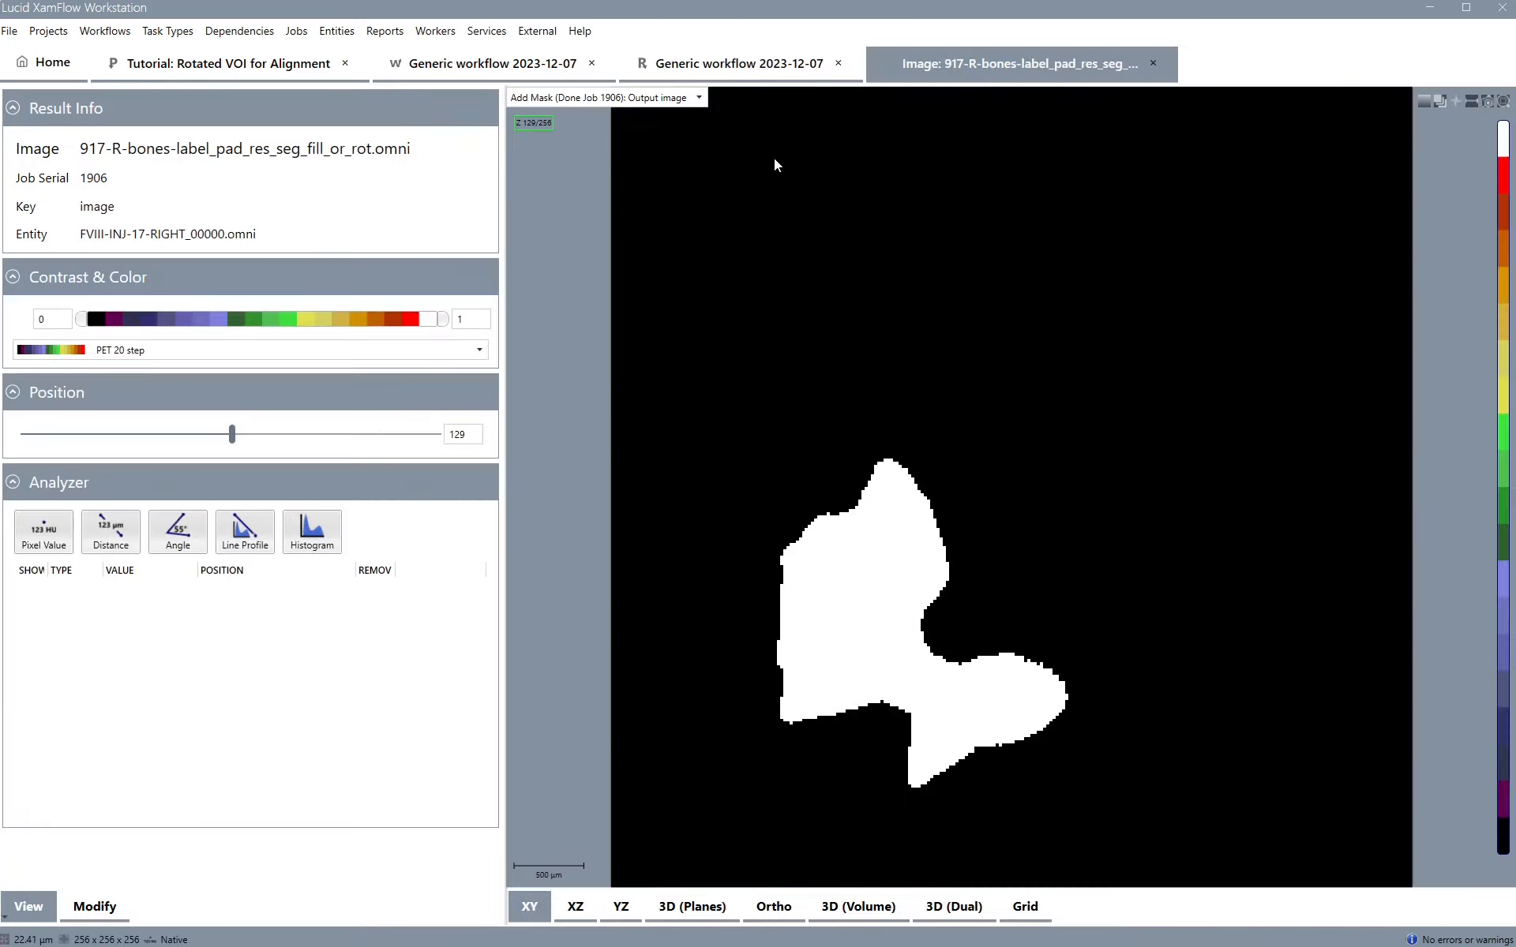
left_click(850, 897)
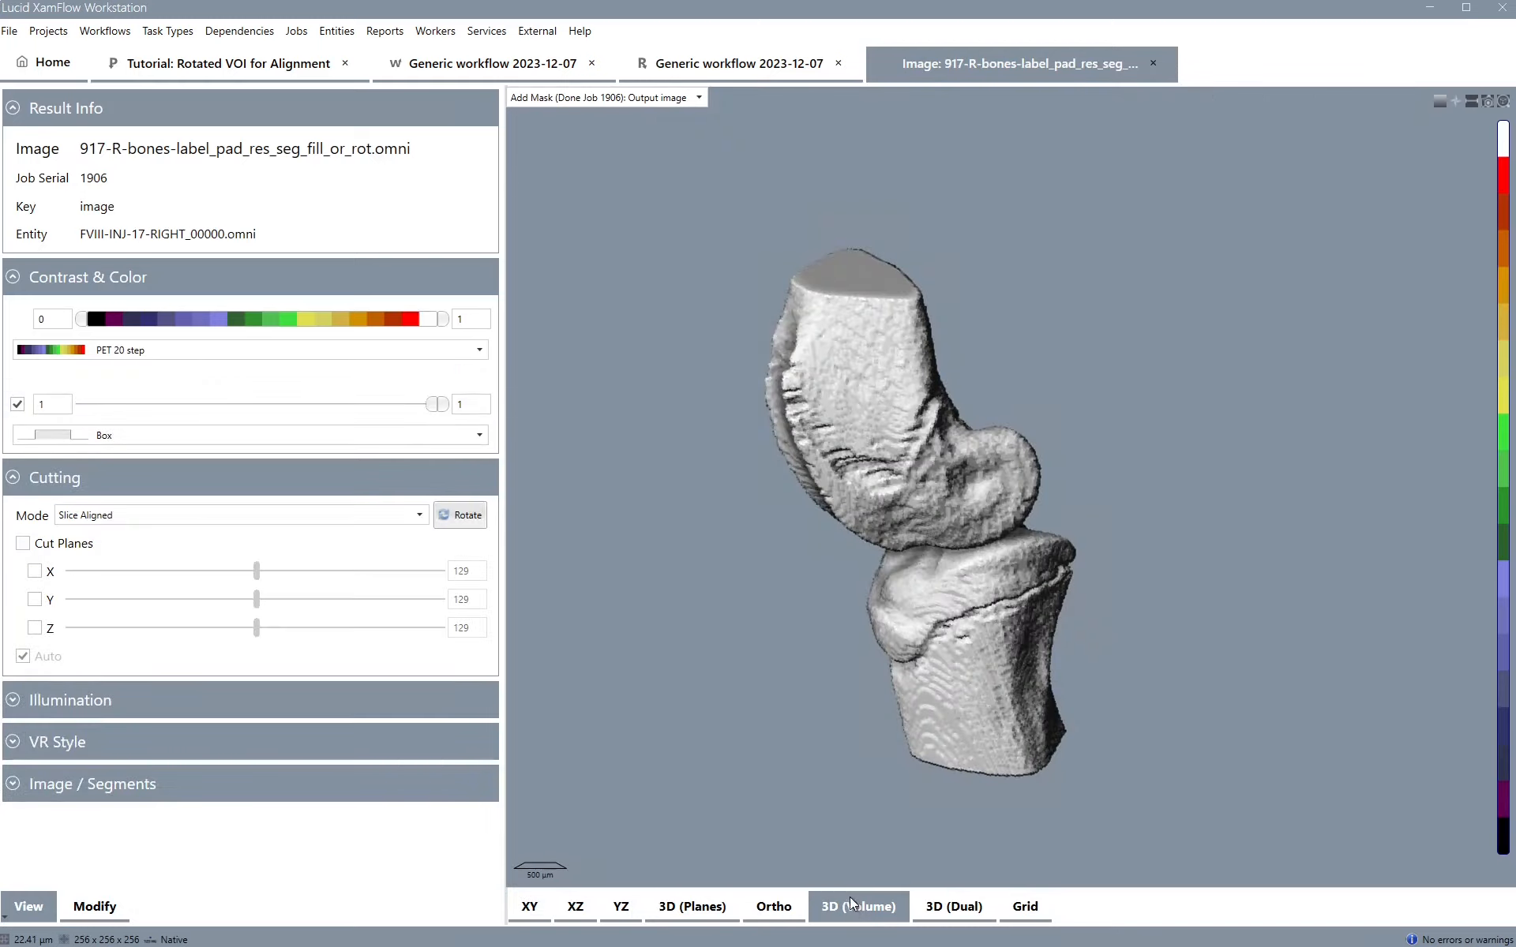
left_click_drag(1015, 508, 1226, 240)
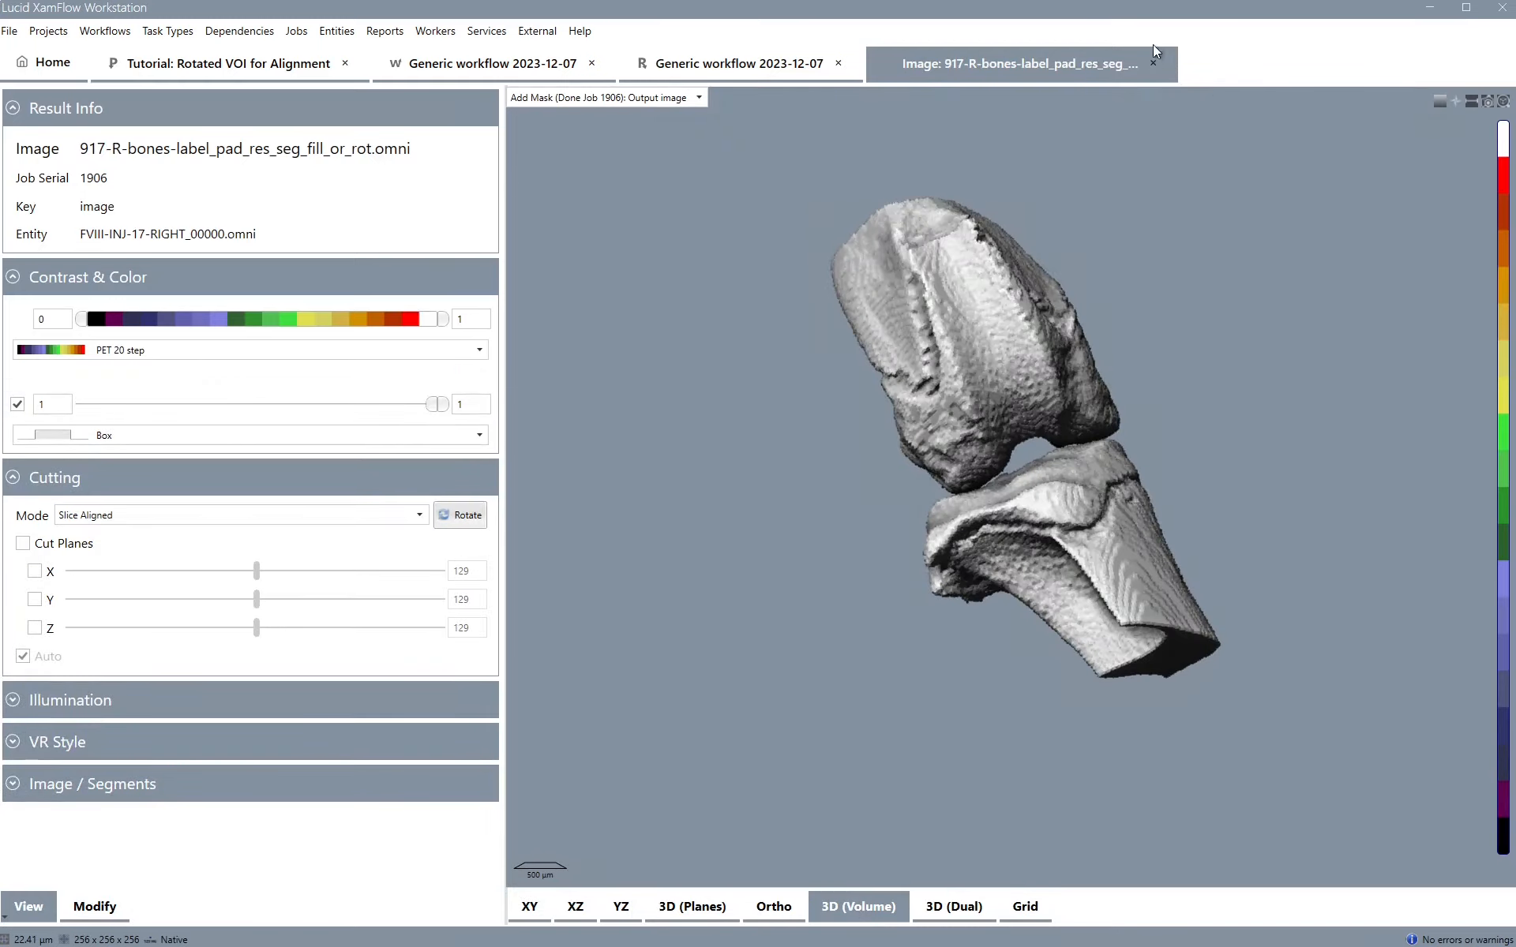
left_click(1153, 65)
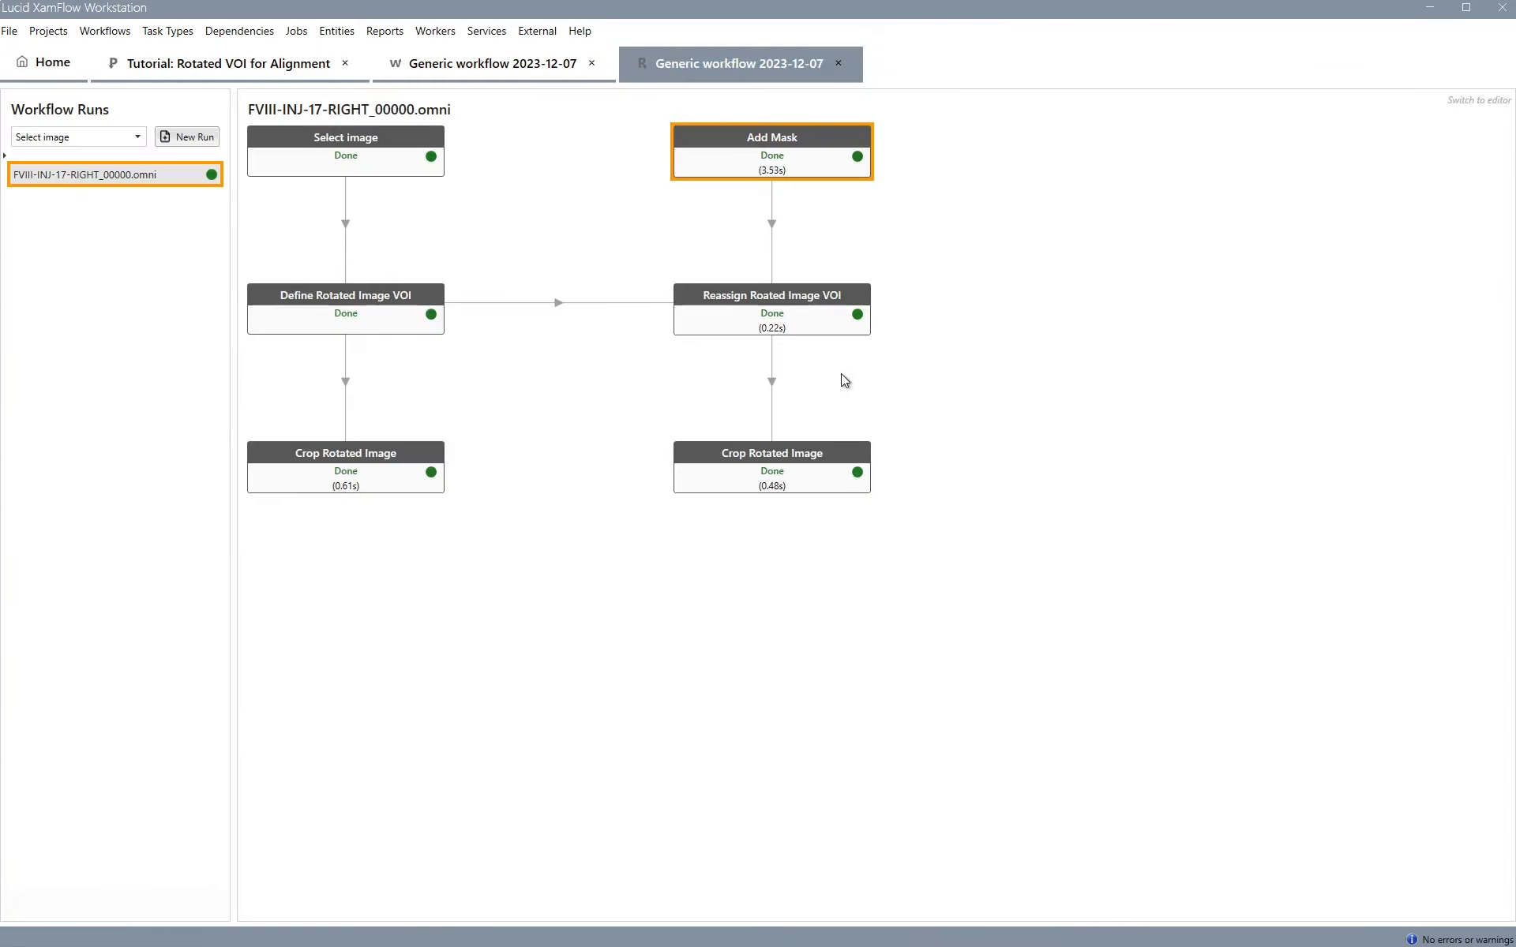
Inspect the reassigned VOI result and the cropped mask image in the orthogonal views
double_click(785, 309)
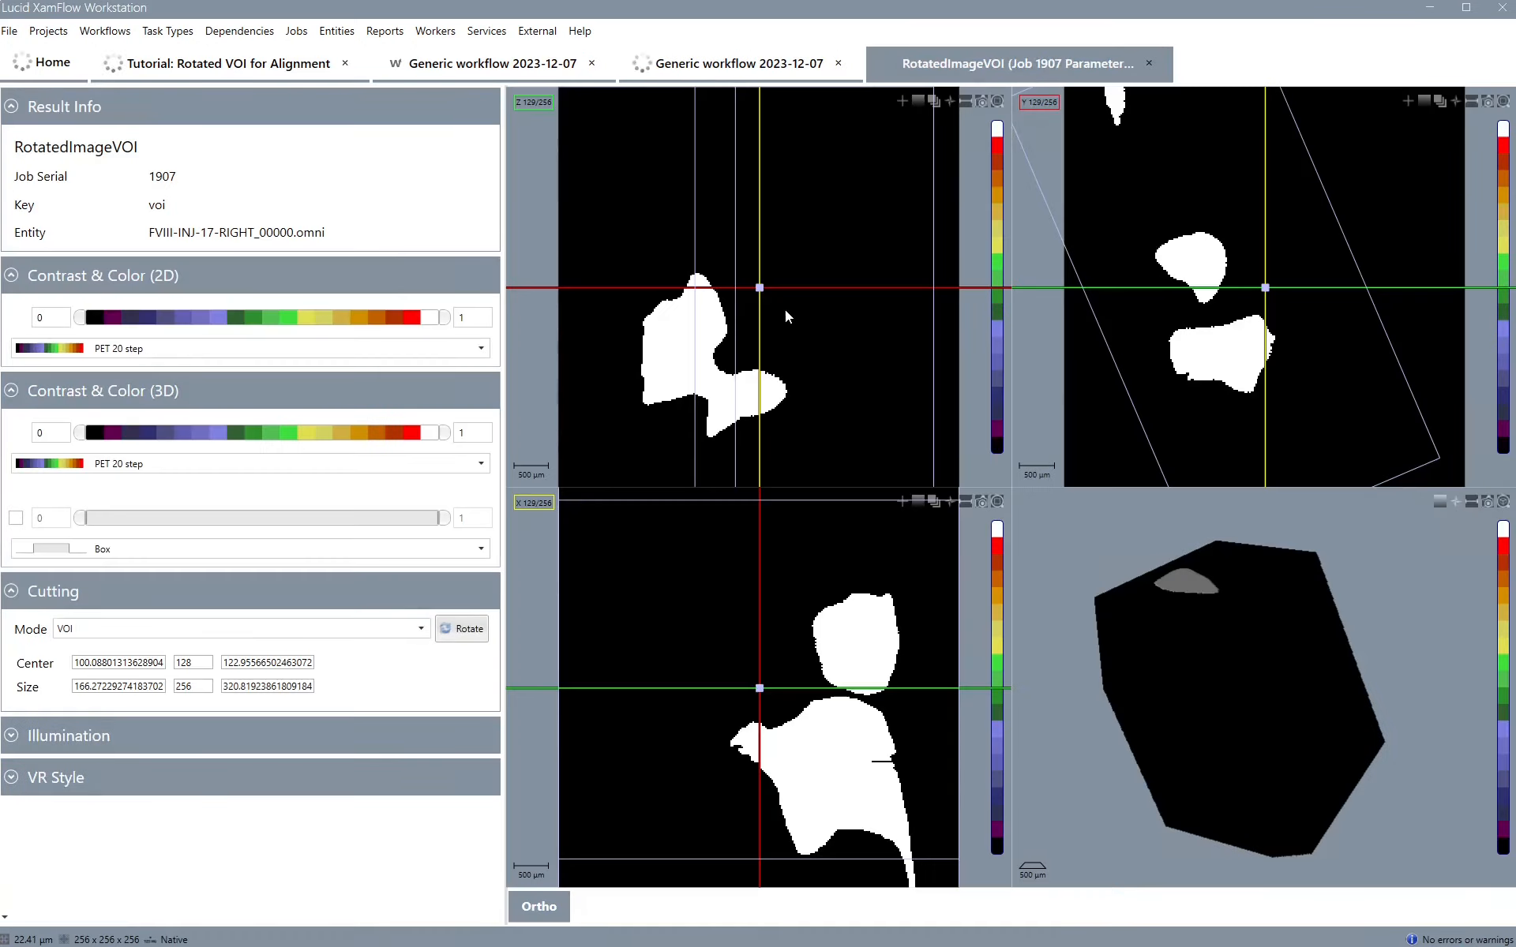
scroll(1097, 358, "down", 5)
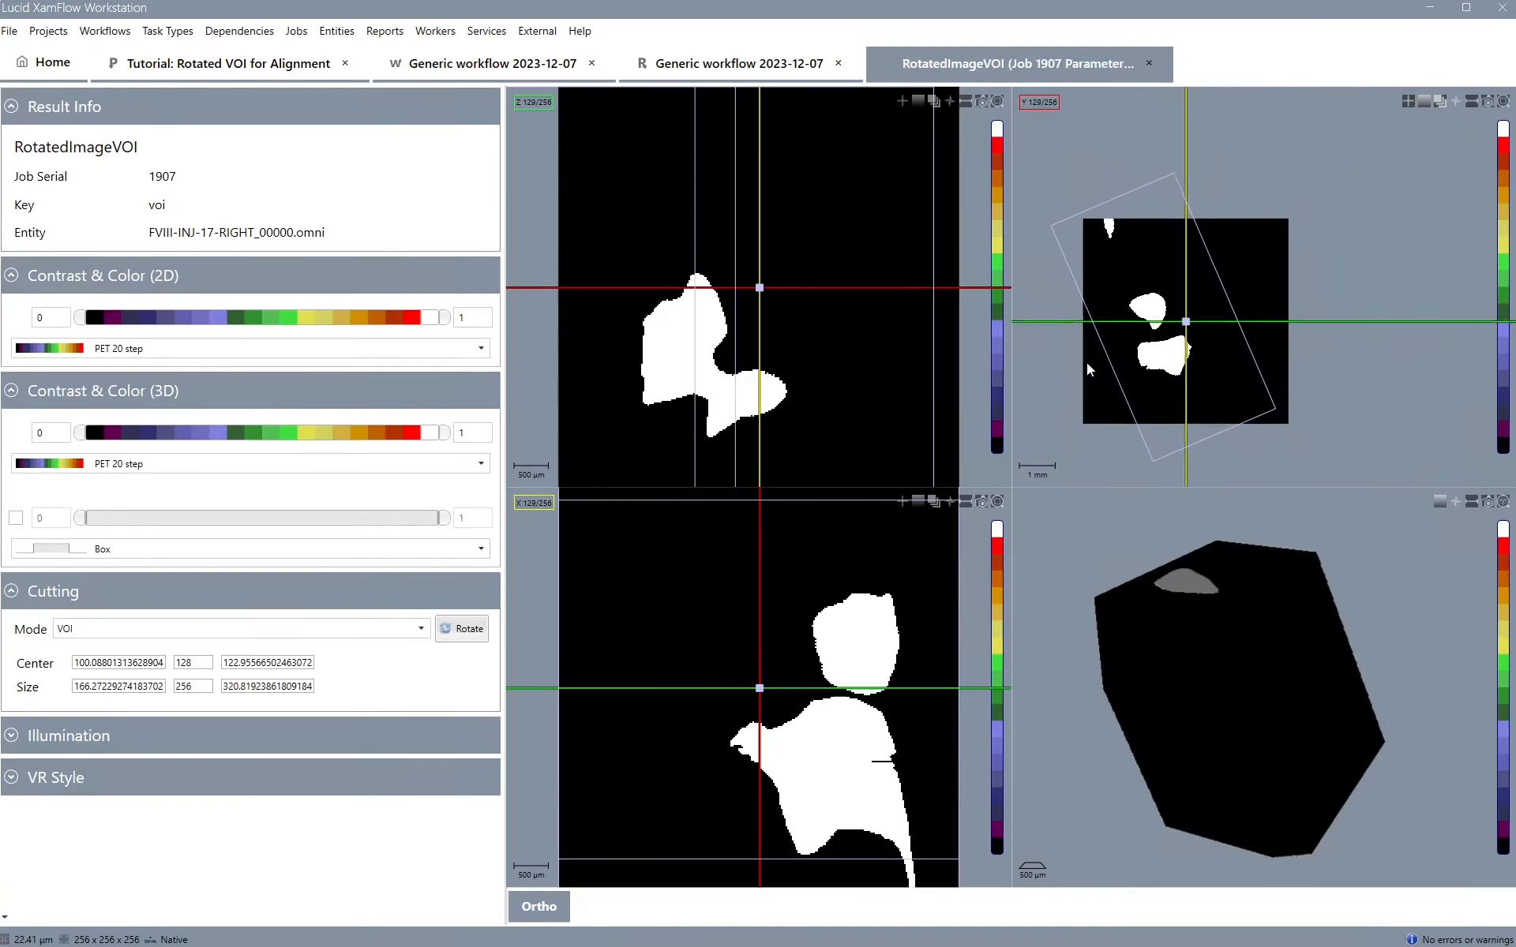
left_click(1149, 63)
left_click(765, 472)
double_click(763, 467)
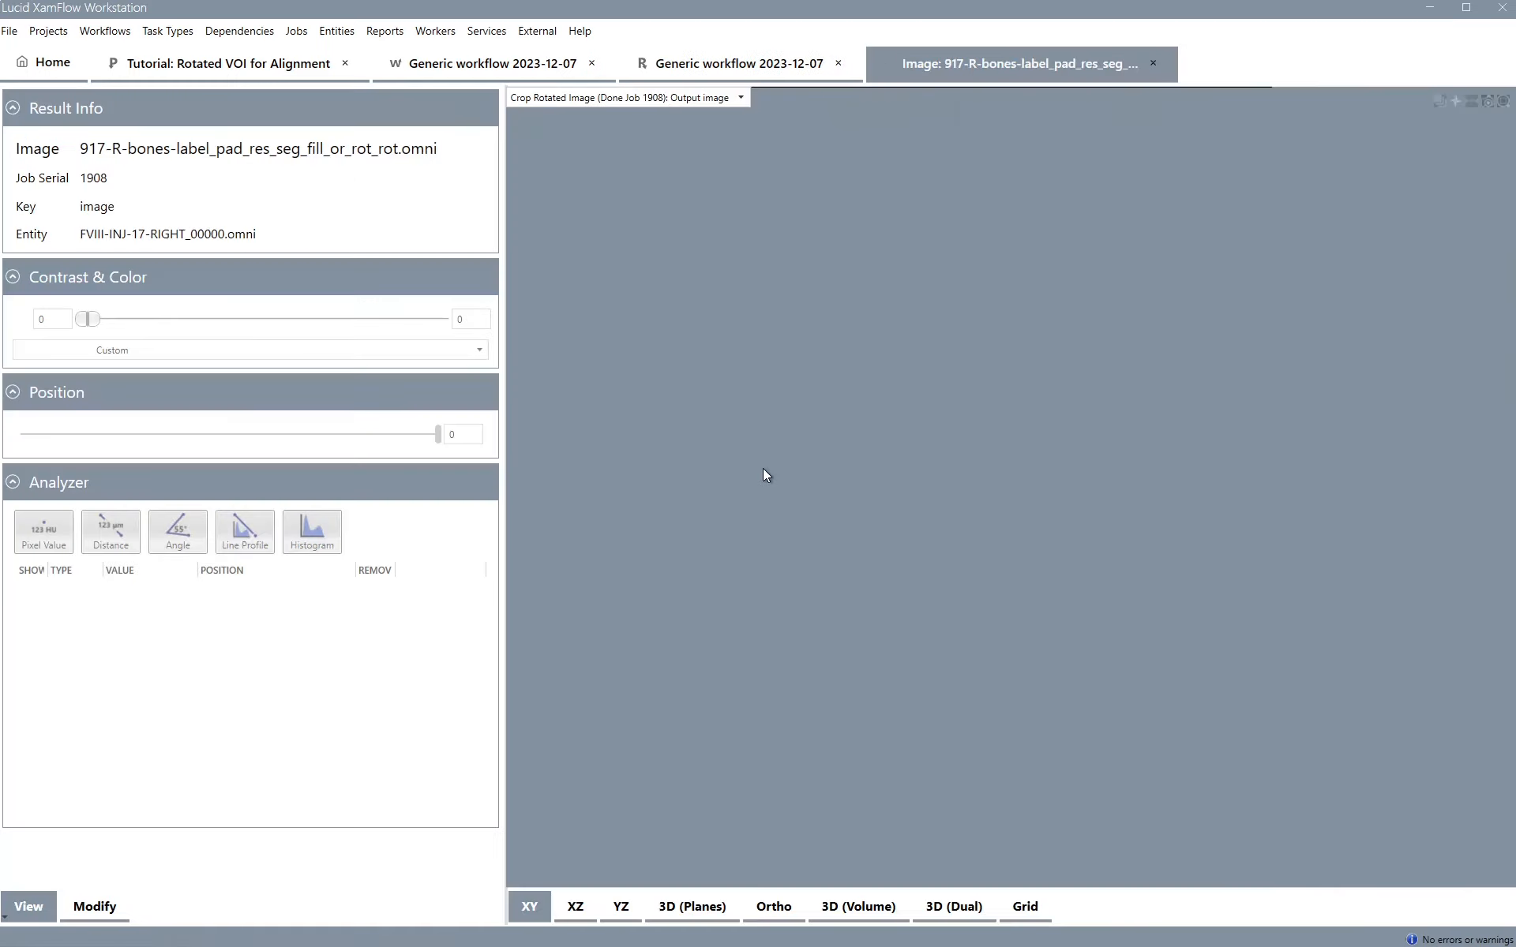
left_click(770, 919)
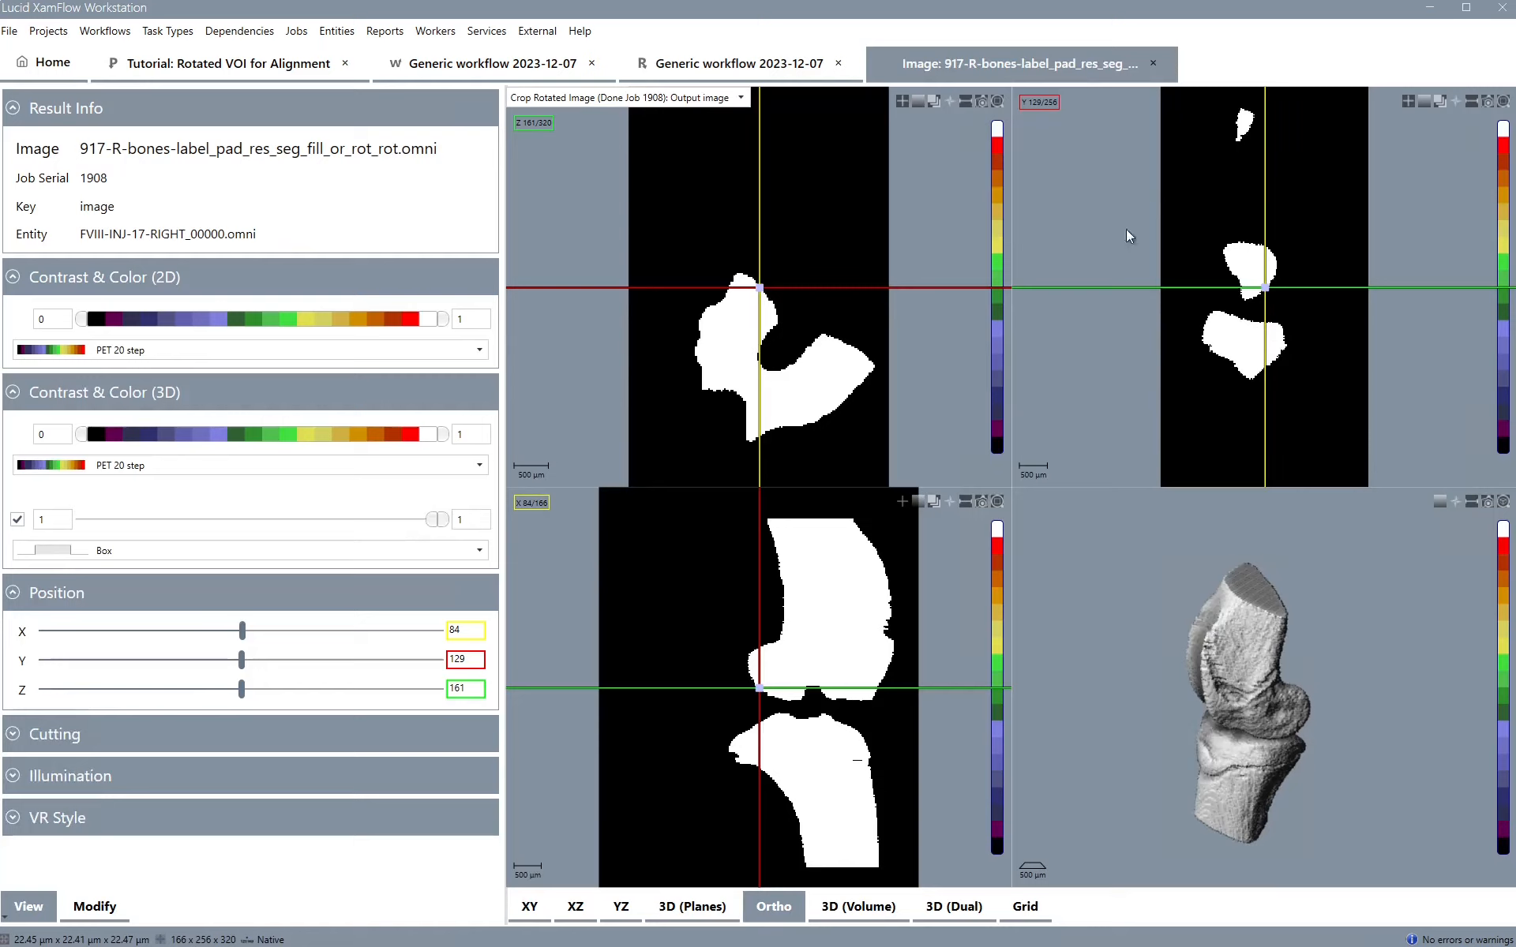
left_click_drag(759, 689, 815, 688)
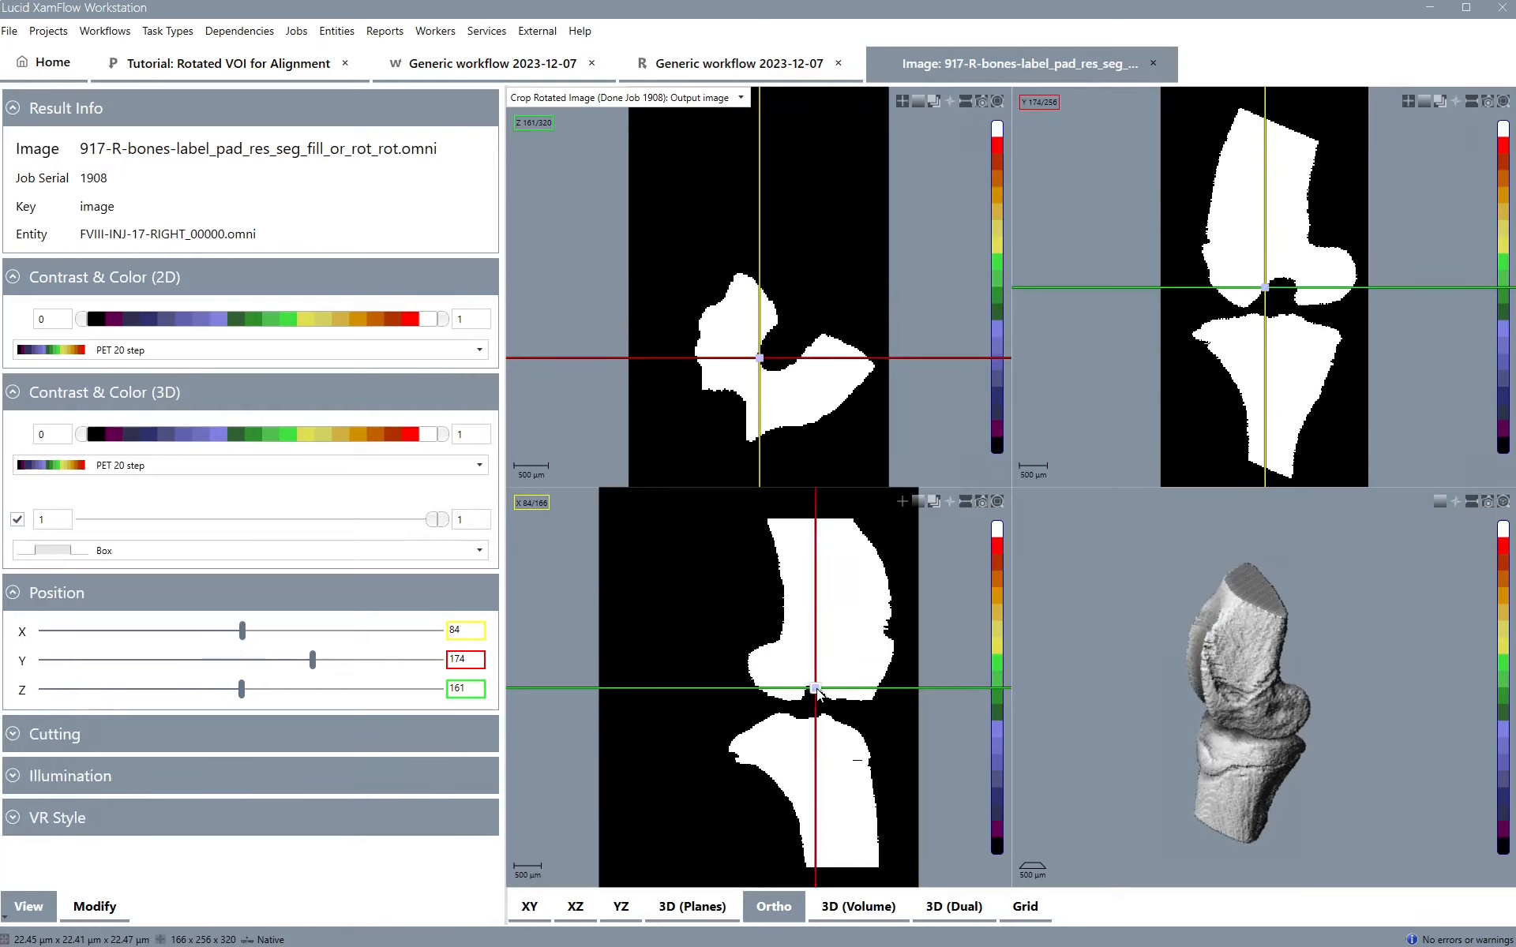
left_click(1155, 60)
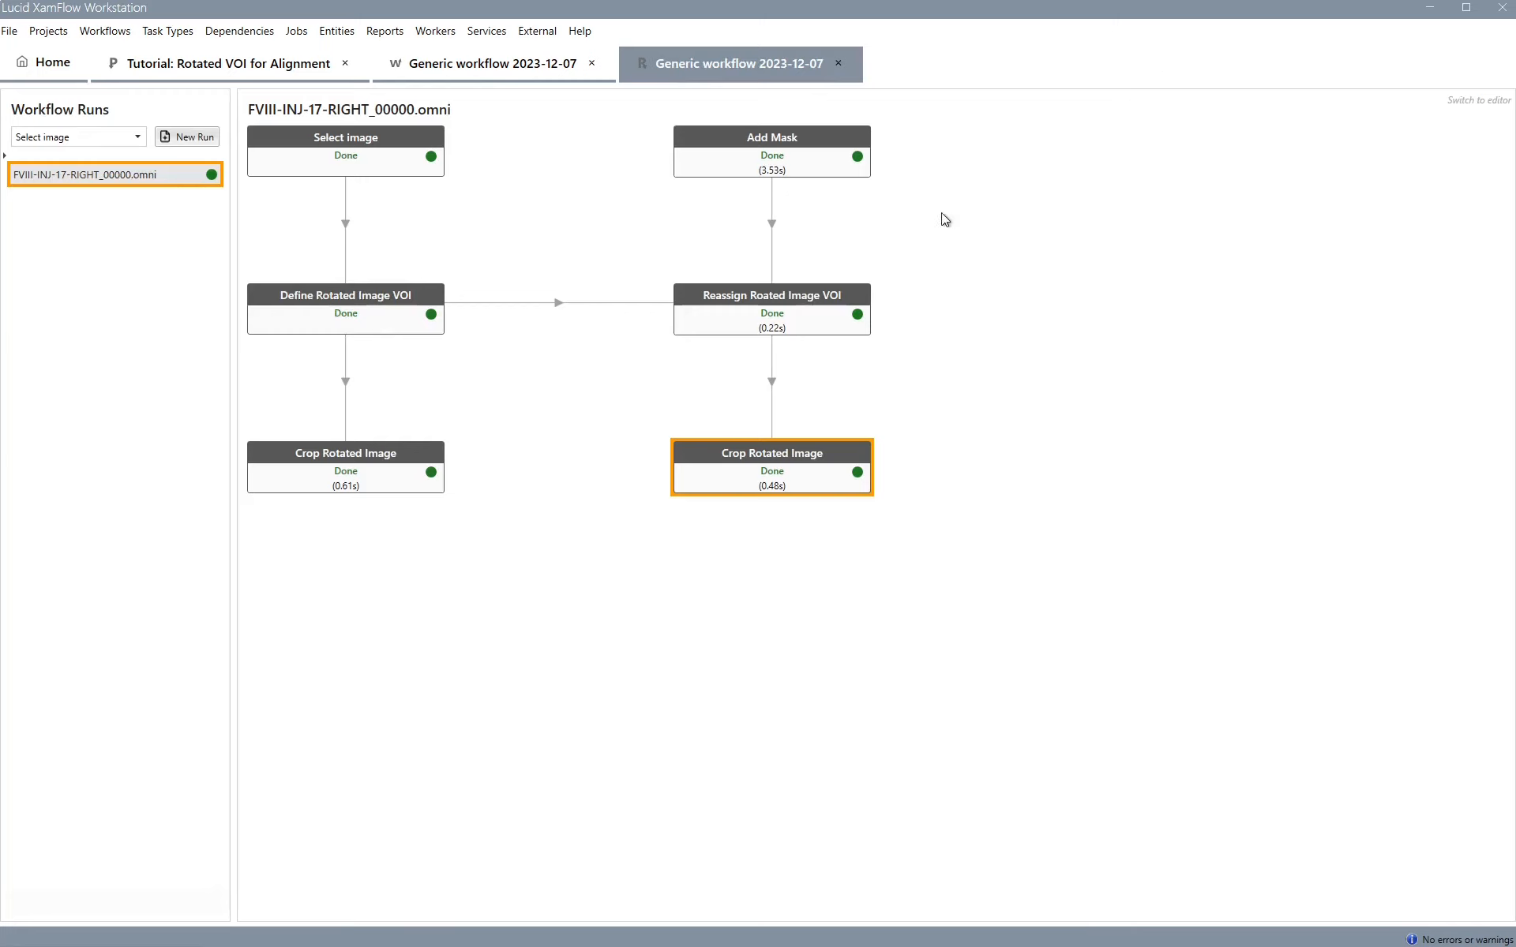
Start a new job for Define Rotated Image VOI and restore the previously defined VOI
left_click(412, 306)
right_click(412, 306)
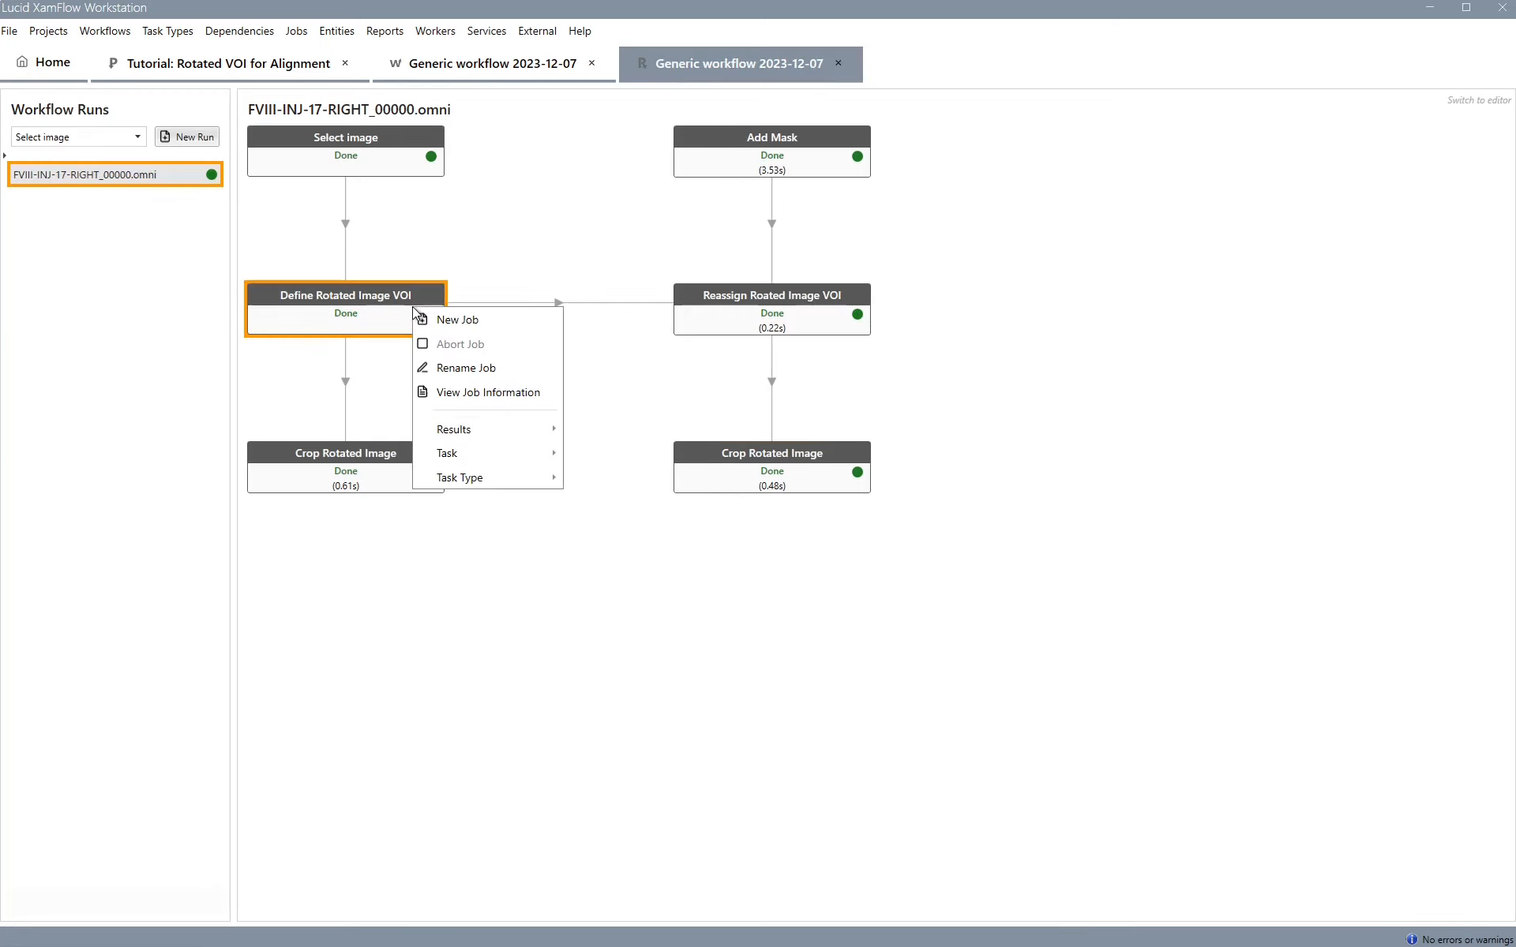
left_click(431, 320)
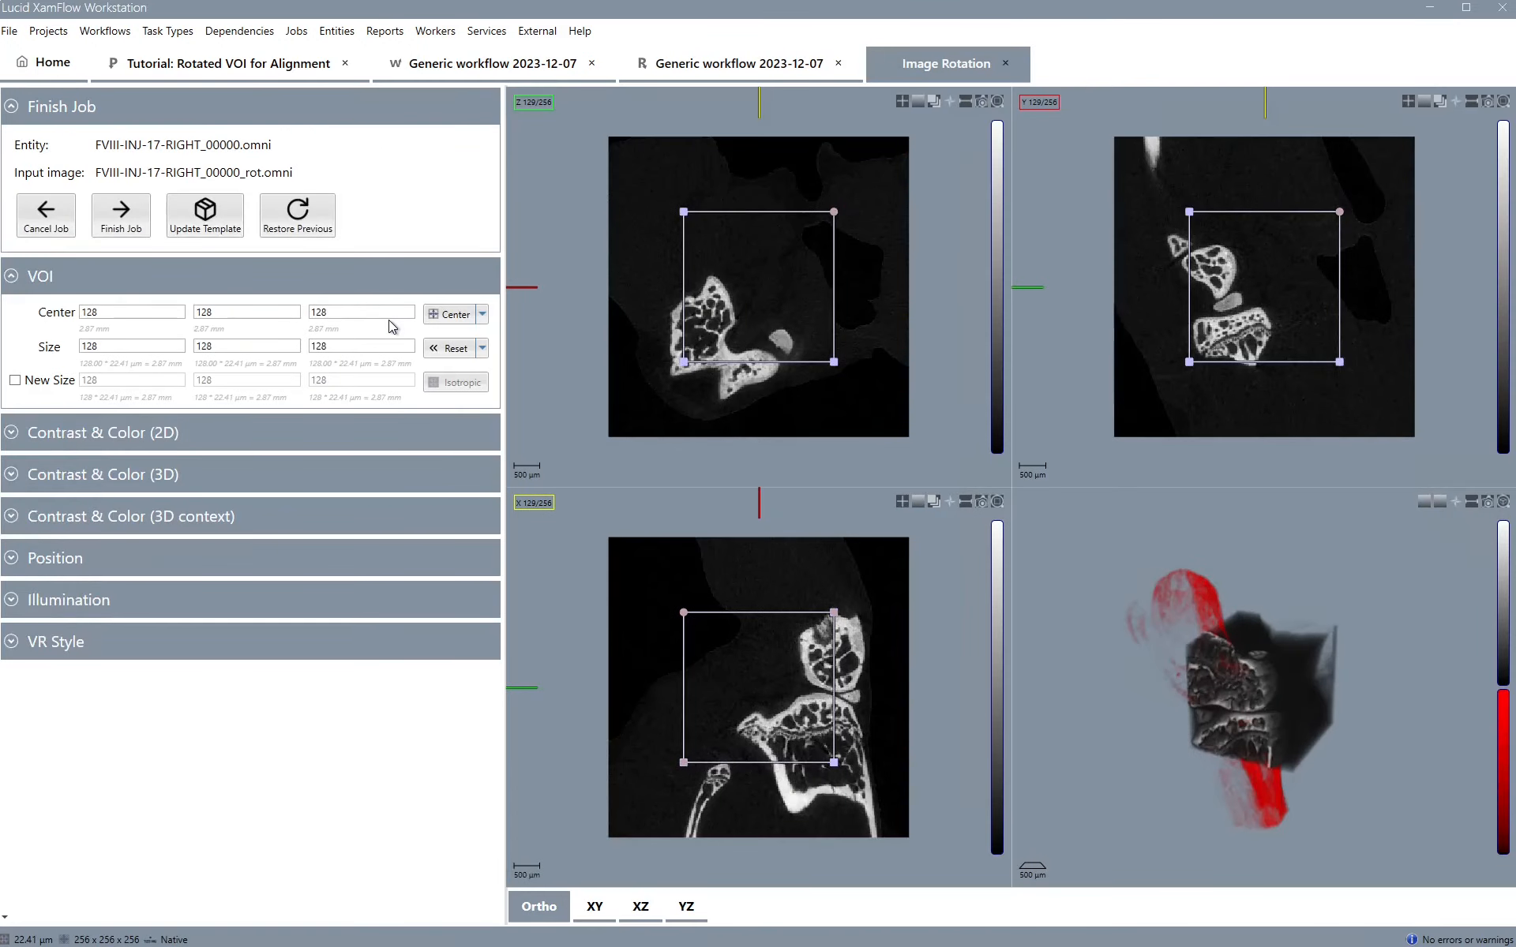
left_click(298, 213)
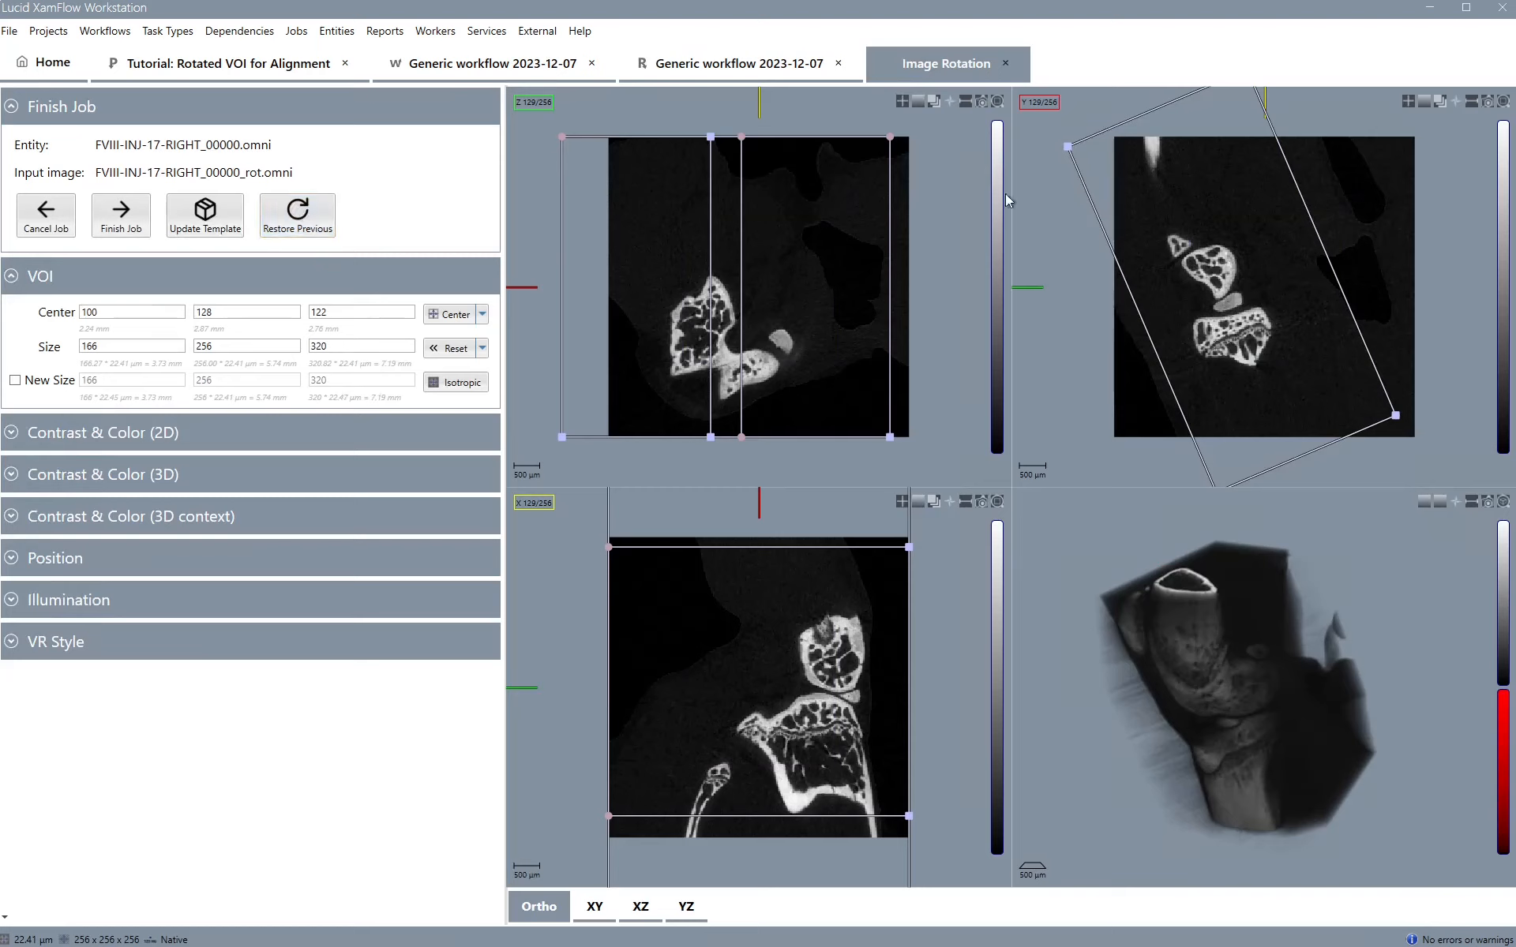
Rotate and resize the VOI into a thin slab across the joint, about 152 × 168 × 22 voxels, and finish the job
left_click_drag(1068, 146, 1169, 364)
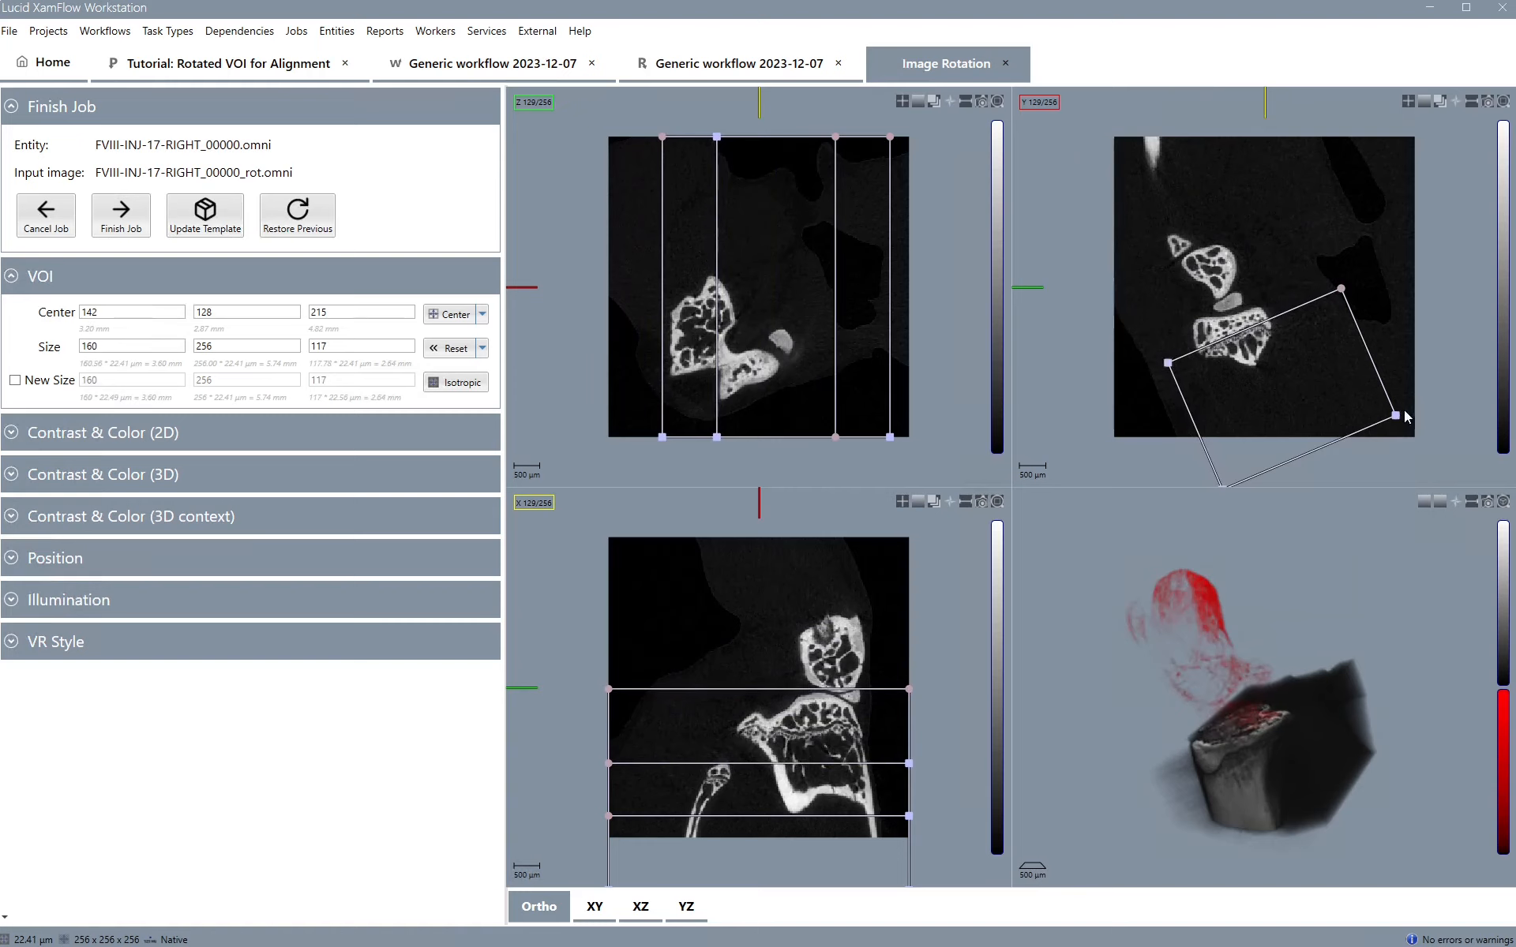
left_click_drag(1397, 414, 1344, 321)
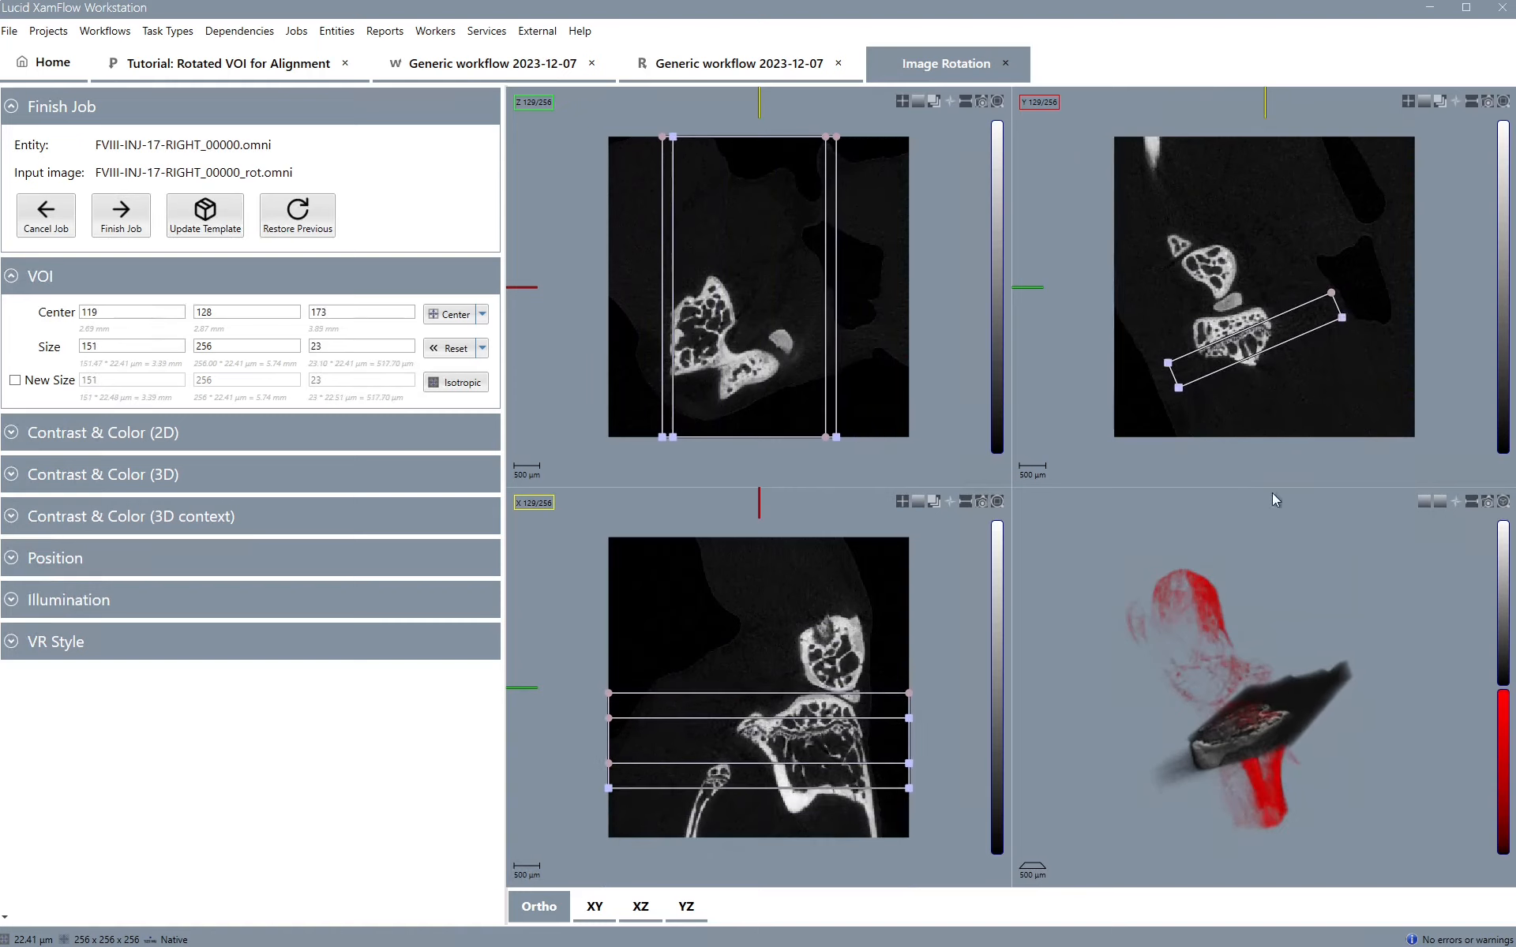
left_click_drag(1211, 674, 1248, 721)
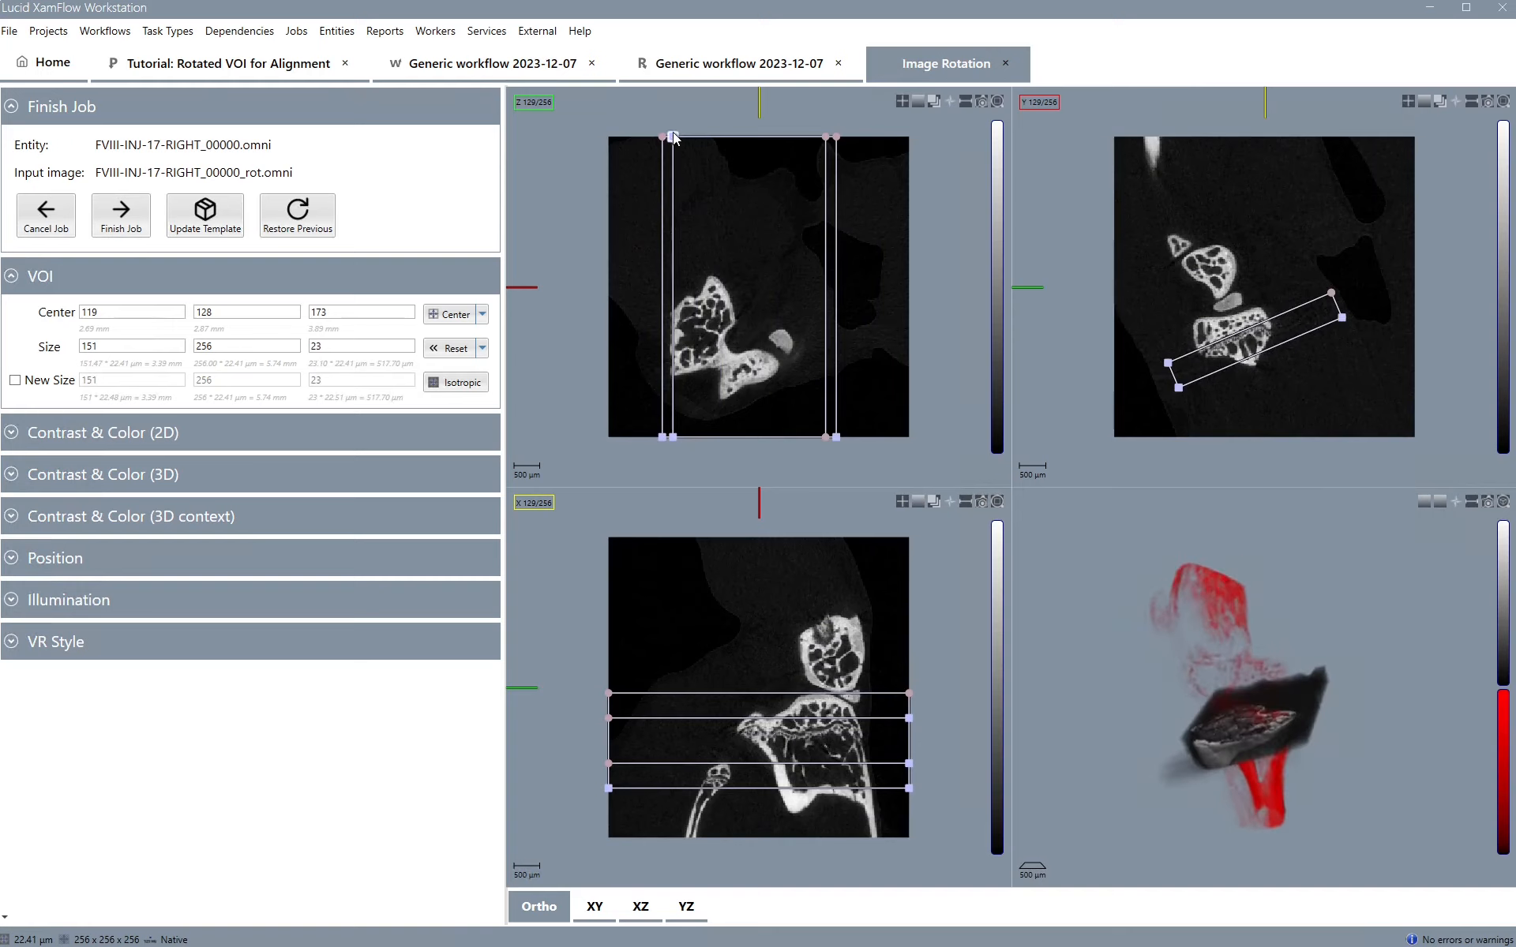
left_click_drag(673, 139, 671, 239)
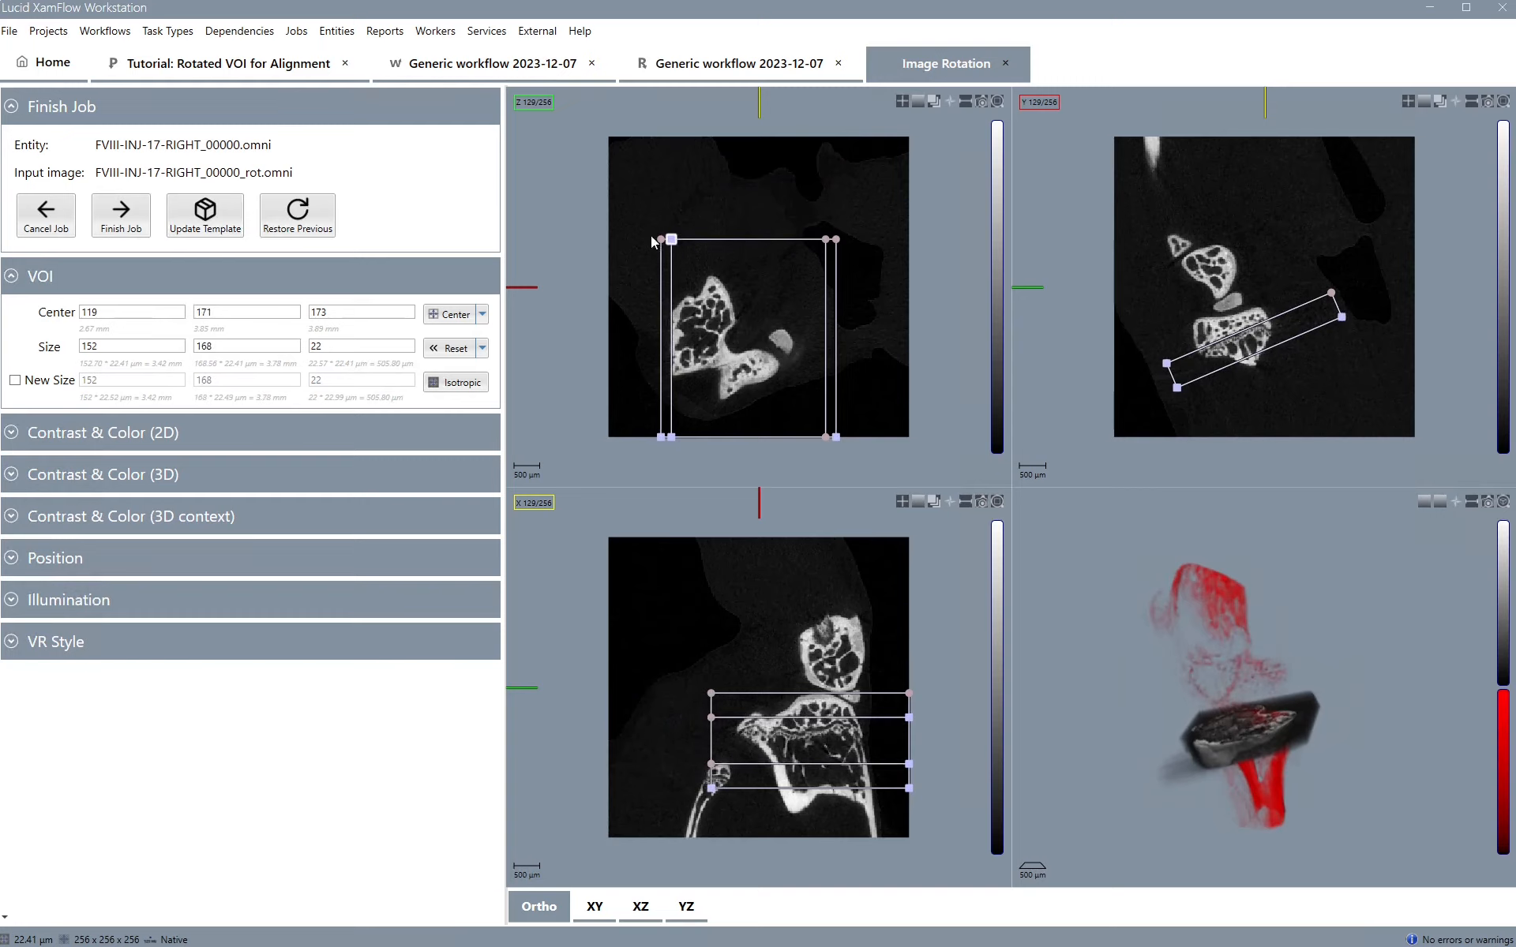
left_click(125, 227)
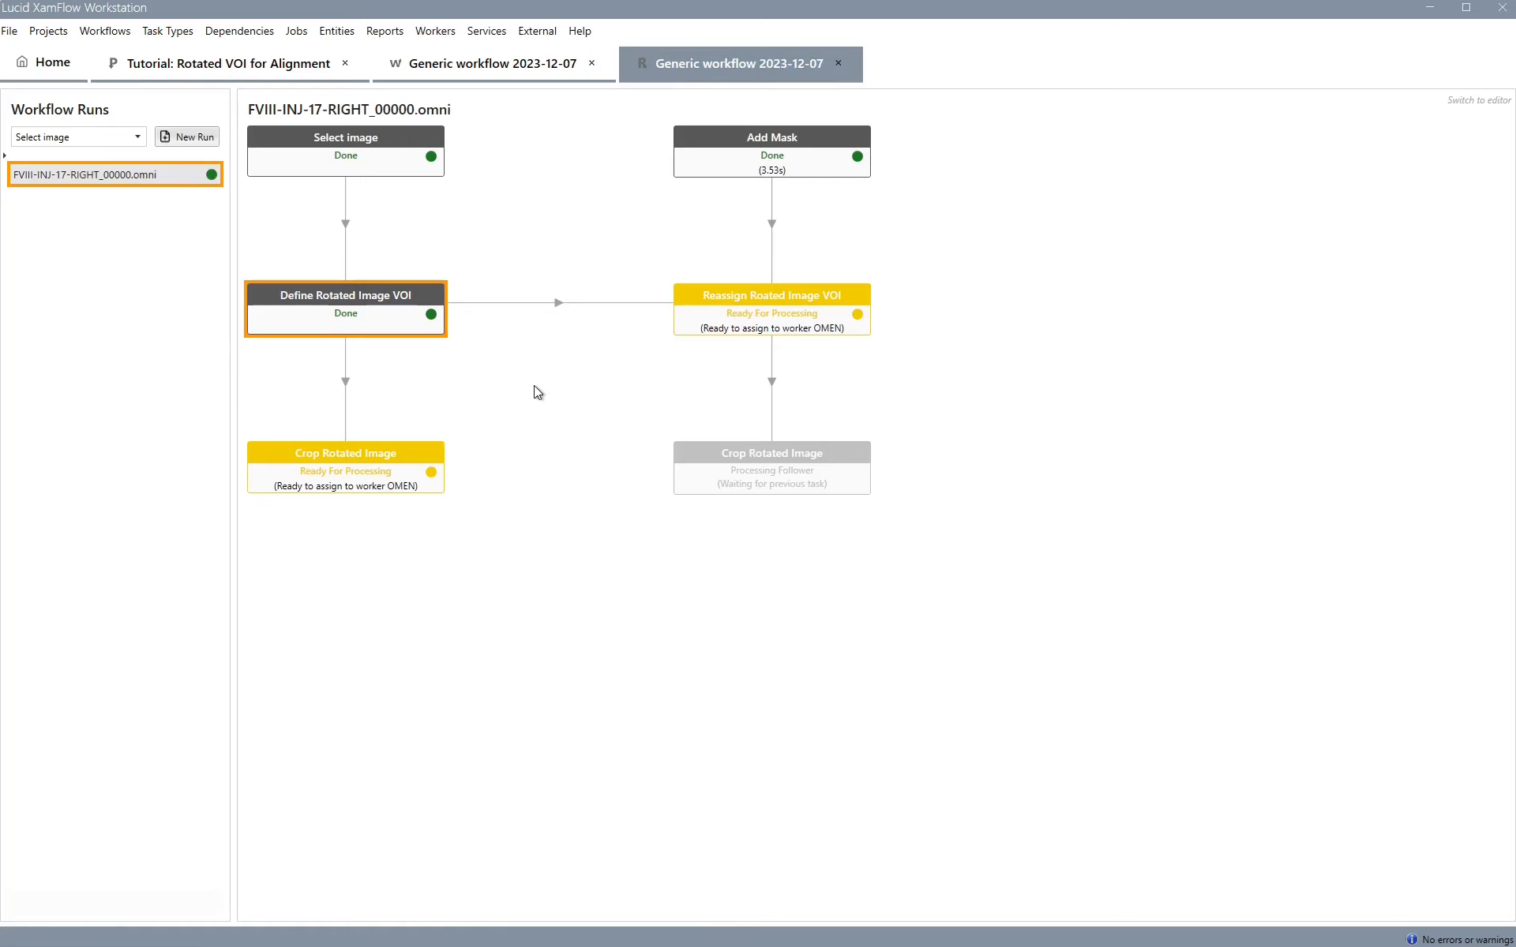
Inspect the newly cropped bone image in the 3D volume view
double_click(335, 484)
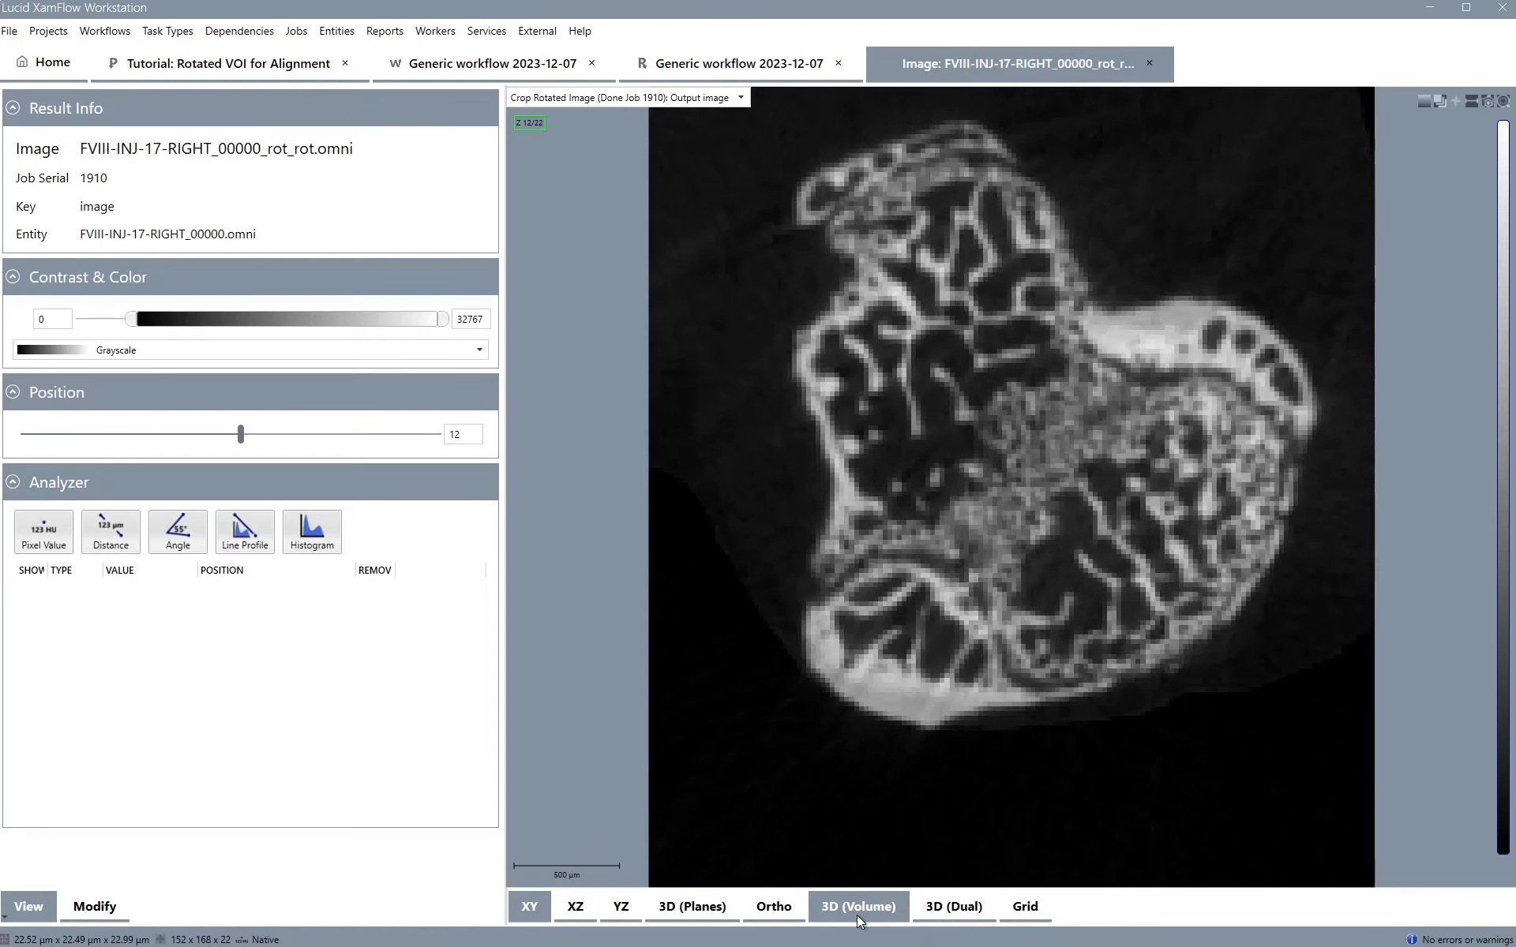
left_click(859, 907)
left_click_drag(882, 581, 984, 774)
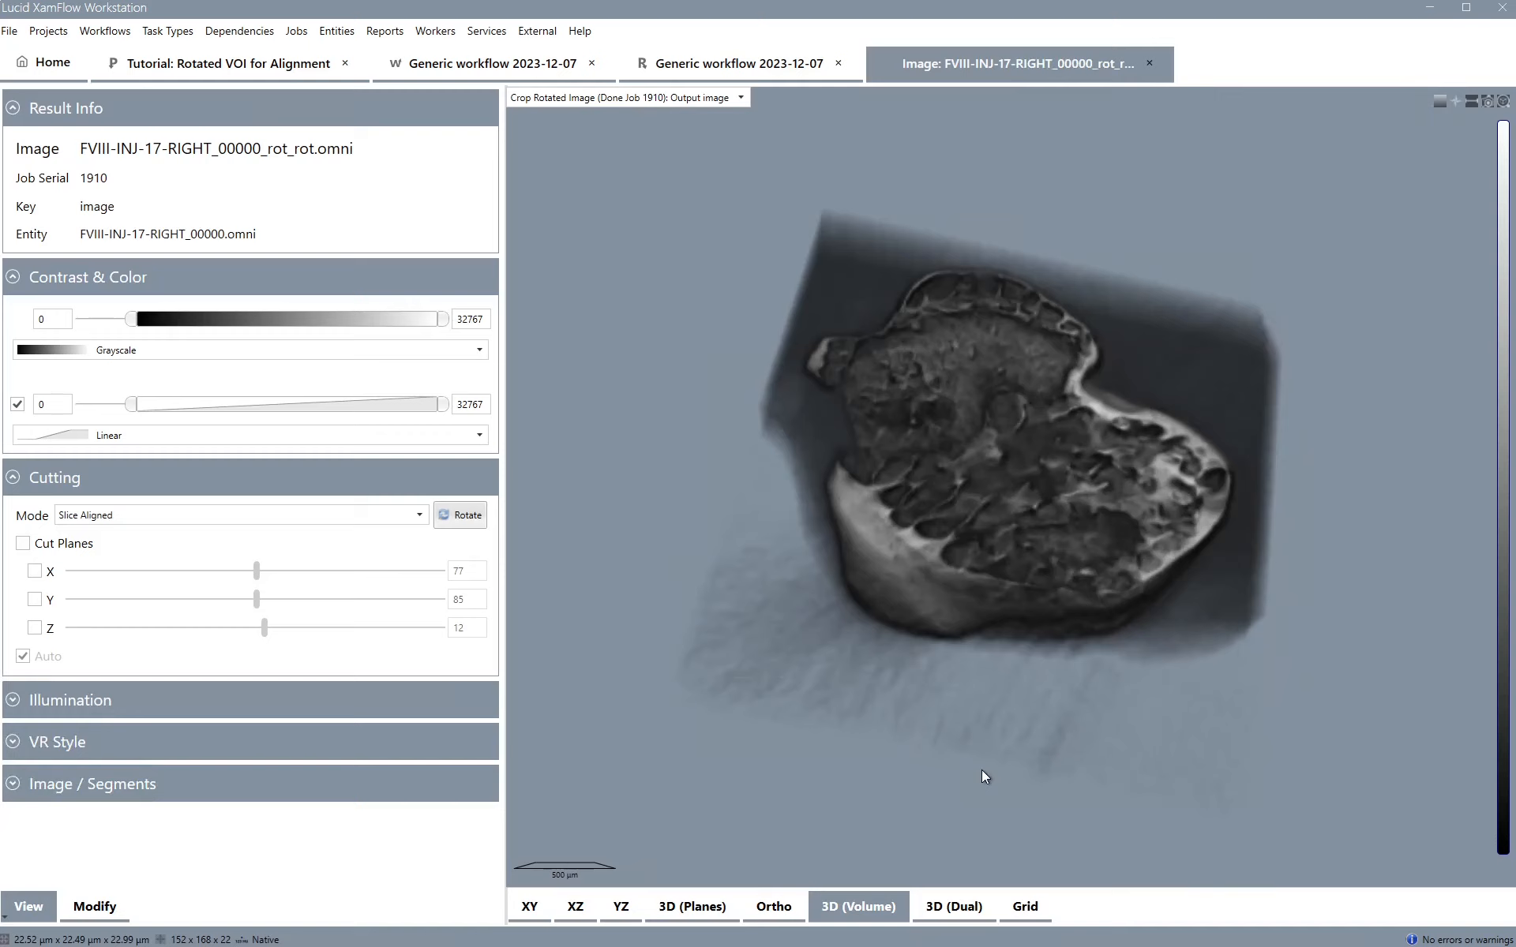
left_click(1152, 68)
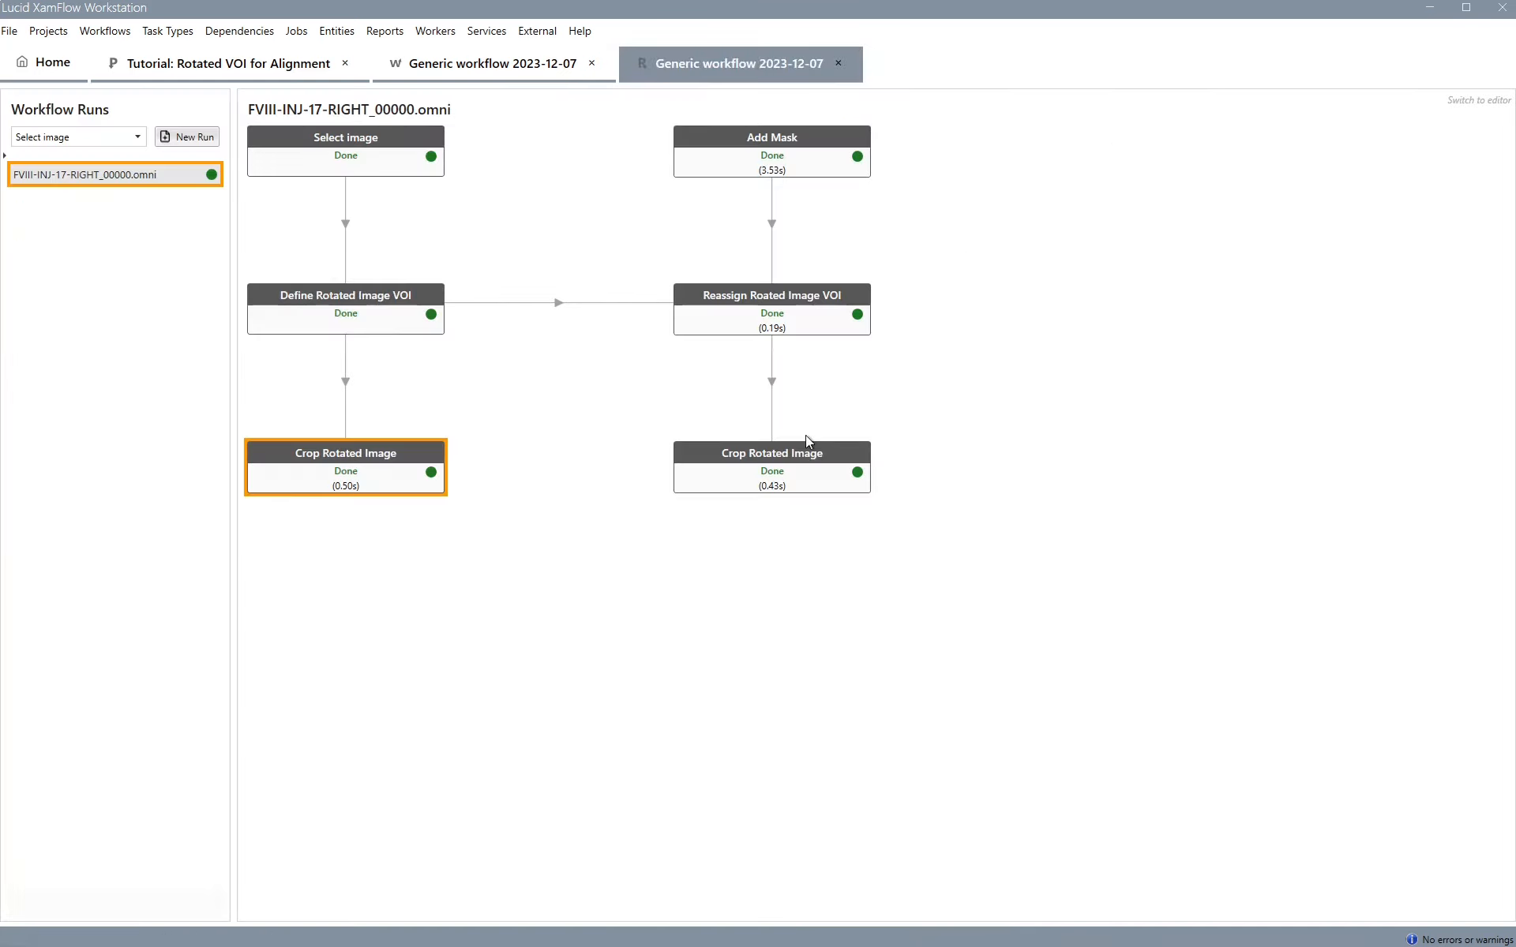
Inspect the newly cropped mask image in the 3D volume view
left_click(802, 465)
double_click(802, 466)
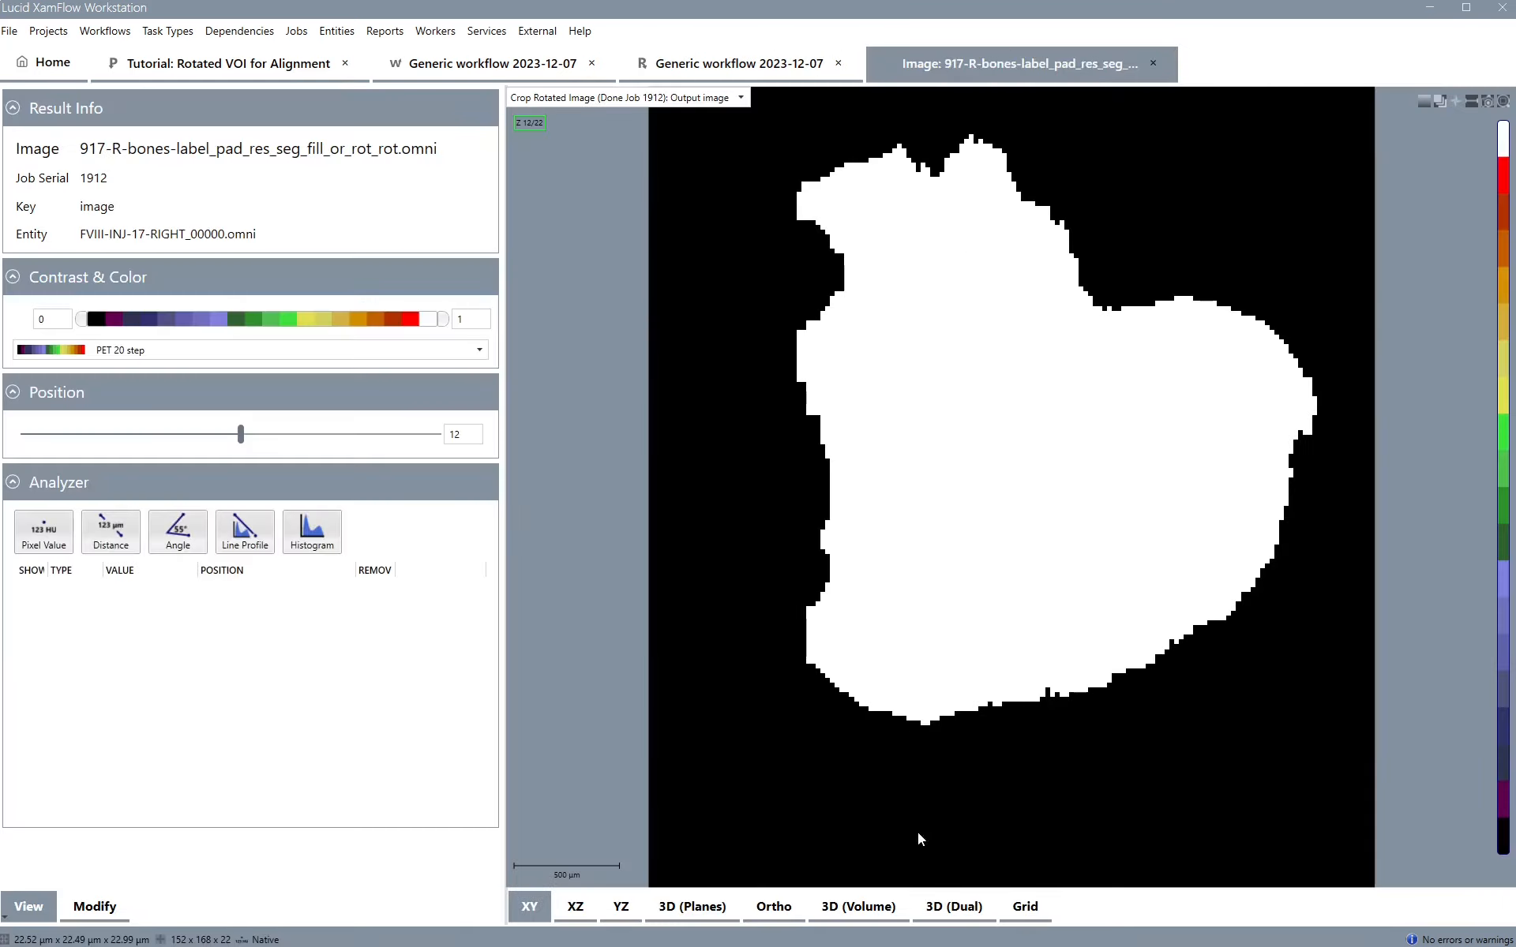
left_click(875, 903)
left_click_drag(941, 584, 964, 769)
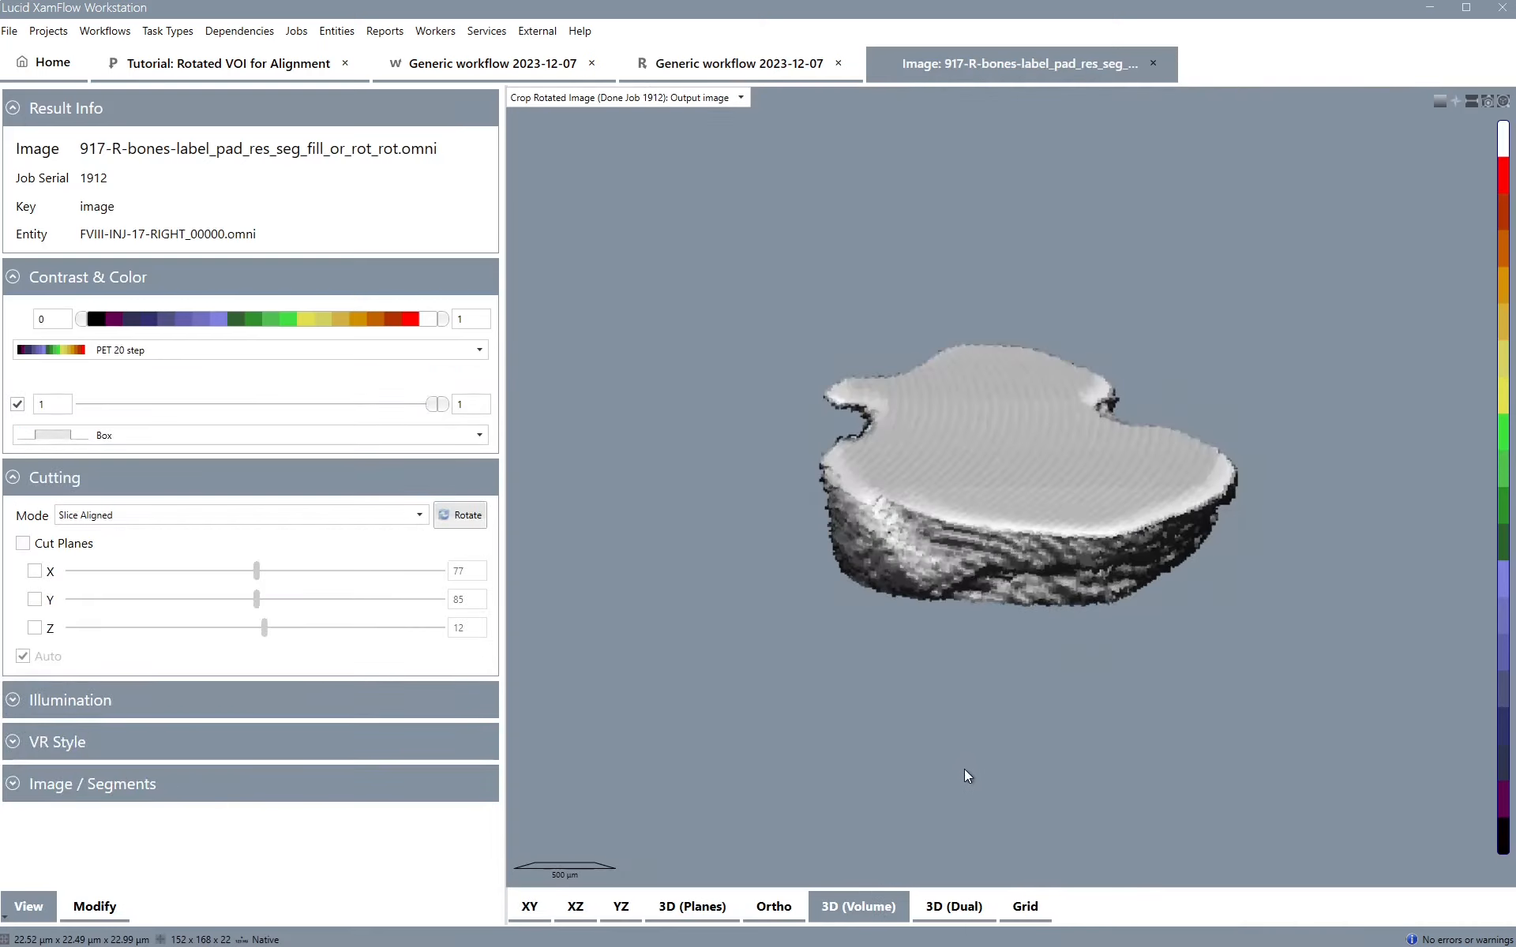
left_click(1154, 63)
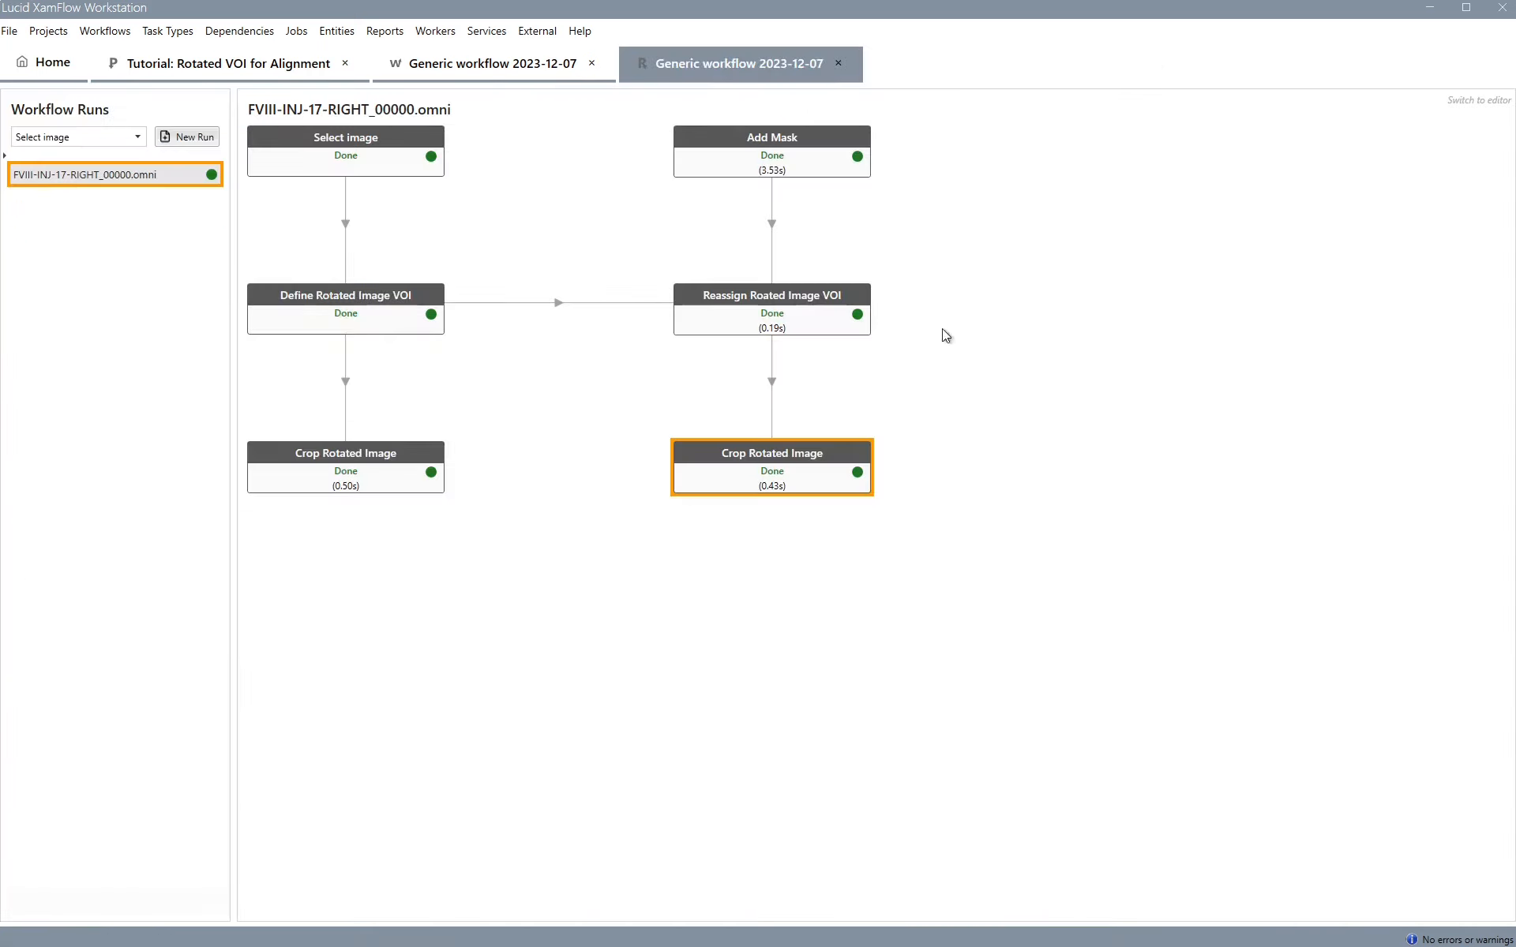
Append an Adjust Rotated Image VOI task to Define Rotated Image VOI and place it below, between the two crop tasks
right_click(363, 316)
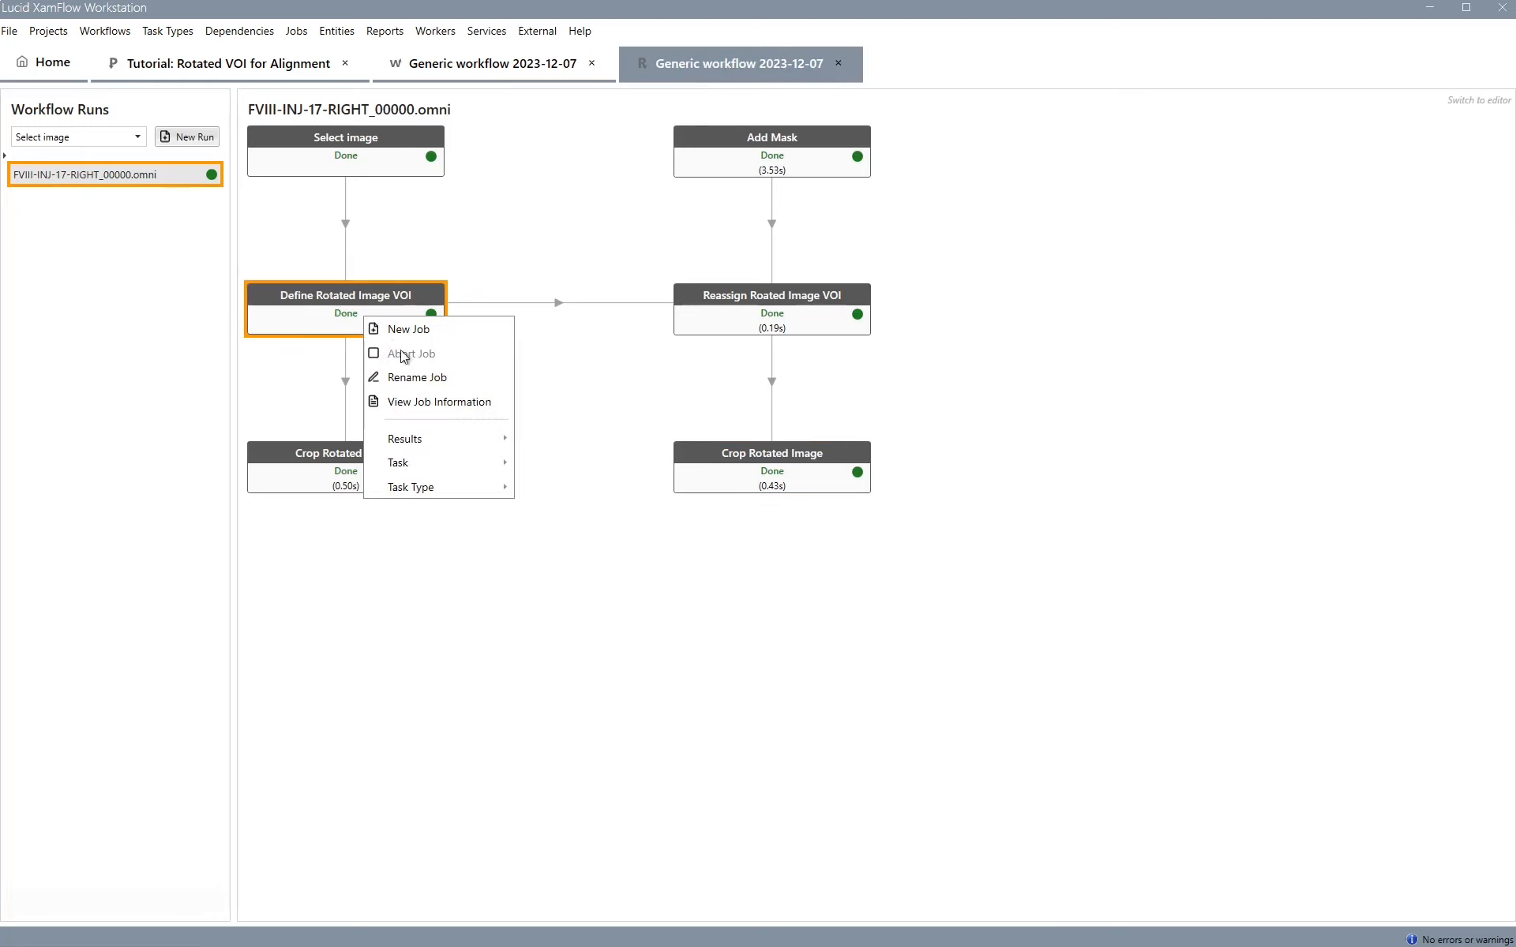
mouse_move(419, 469)
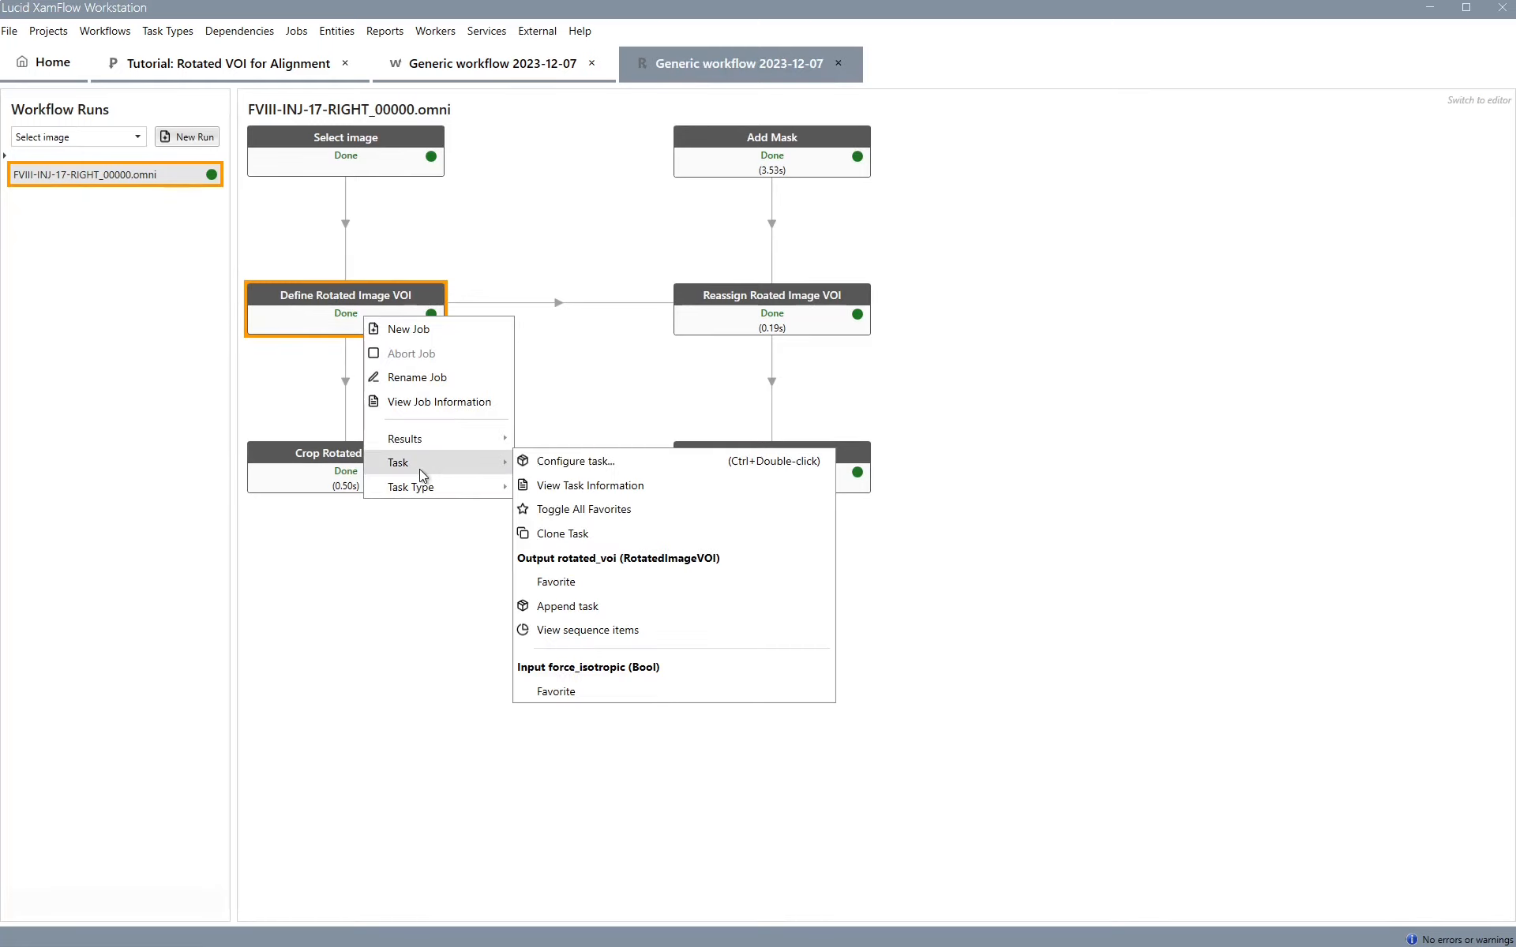
left_click(603, 606)
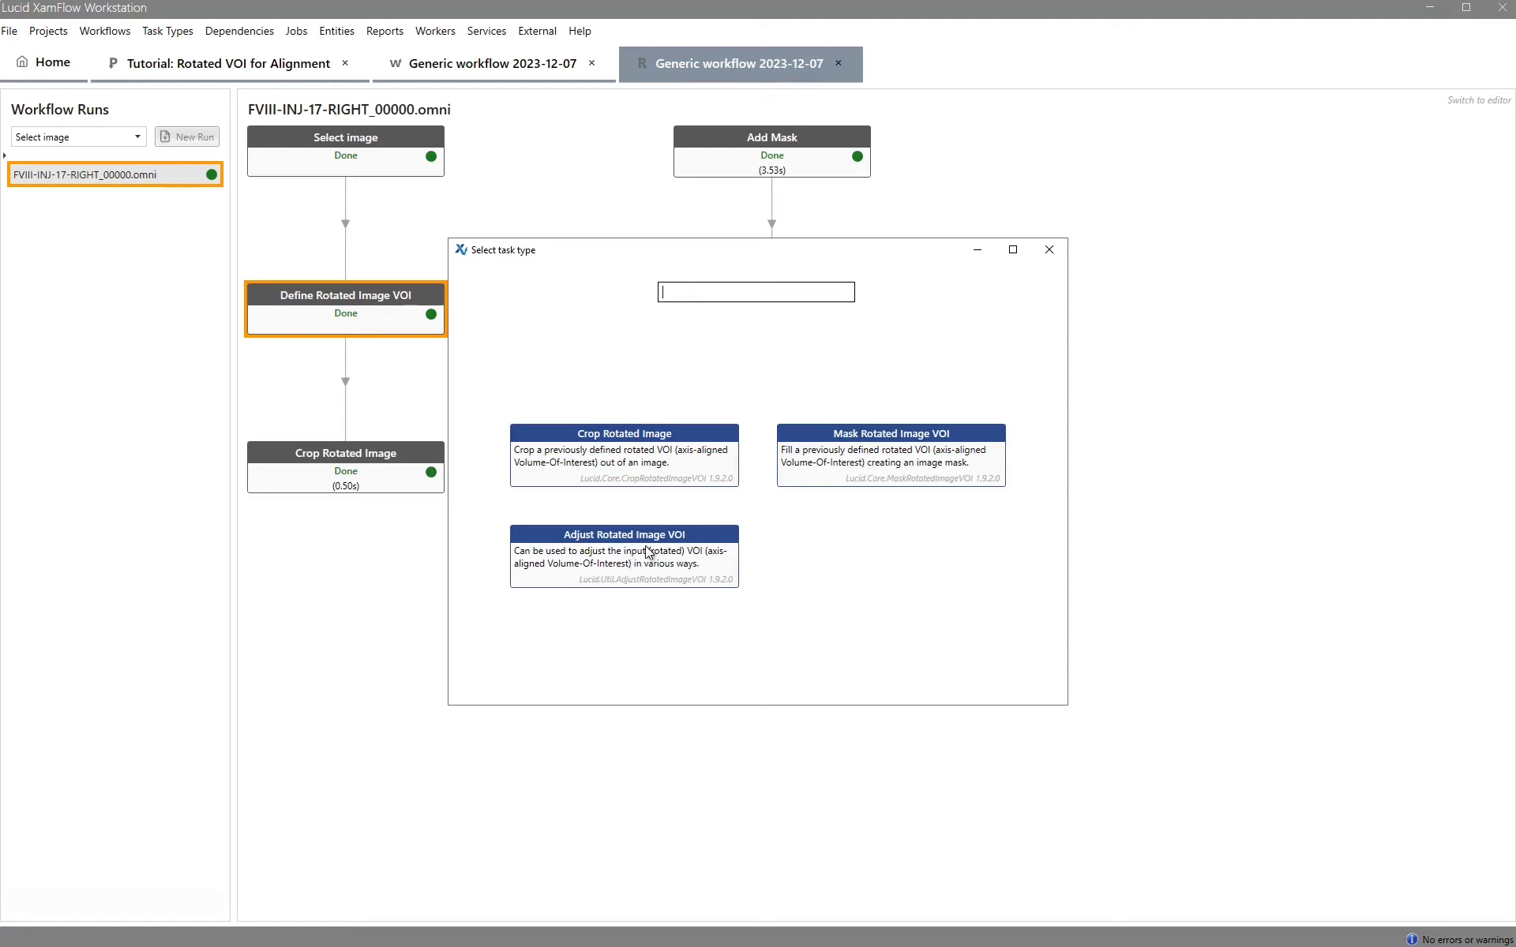
left_click(632, 553)
double_click(674, 556)
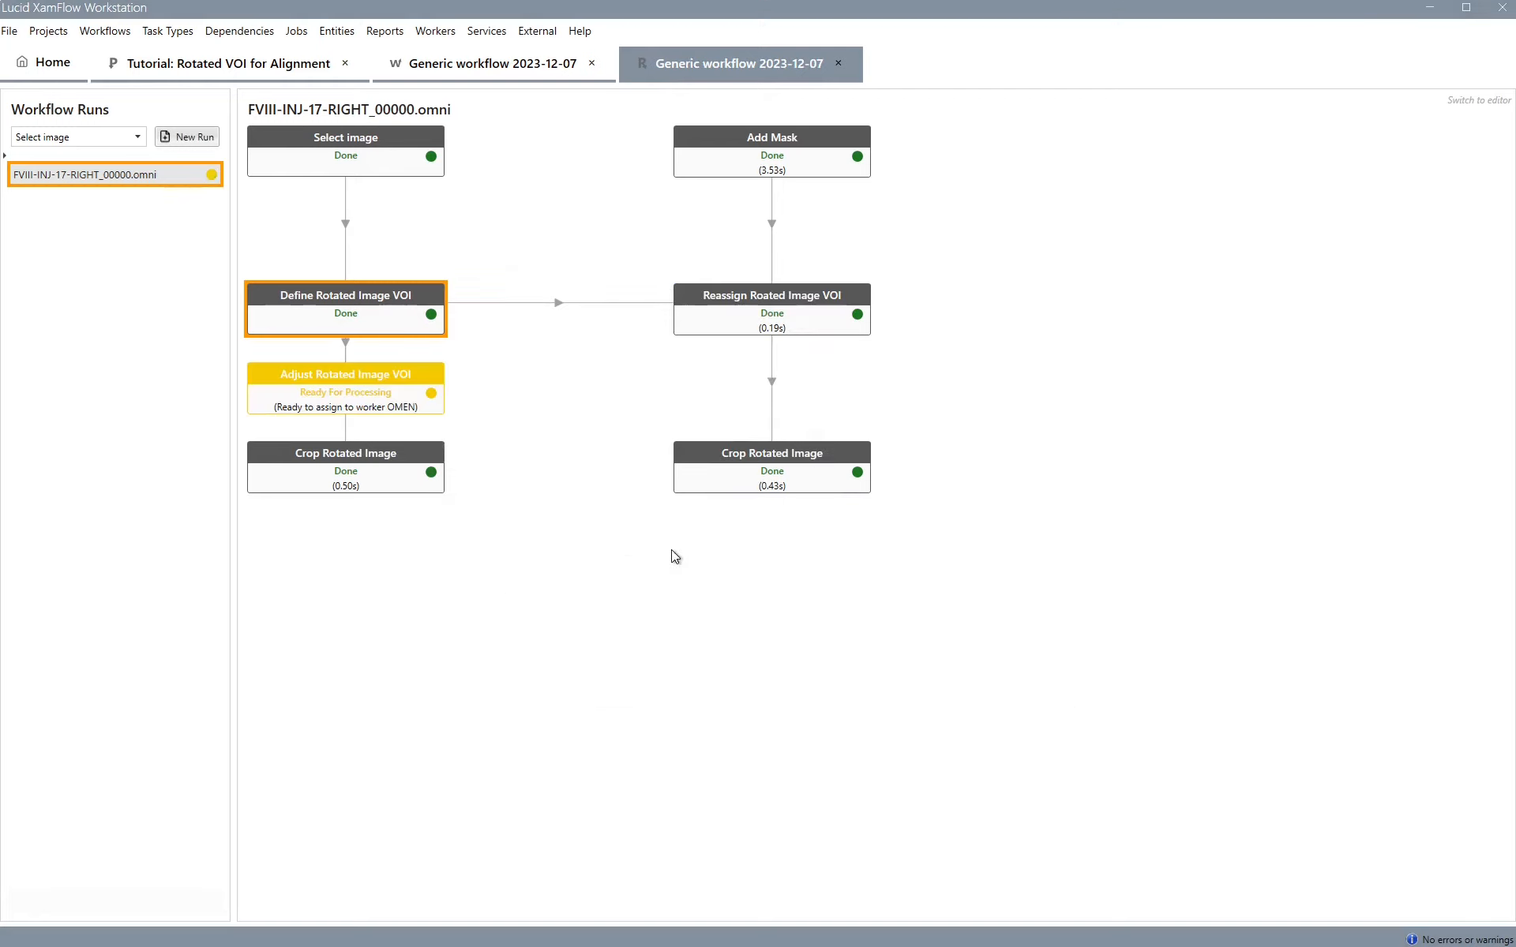
left_click_drag(393, 369, 568, 508)
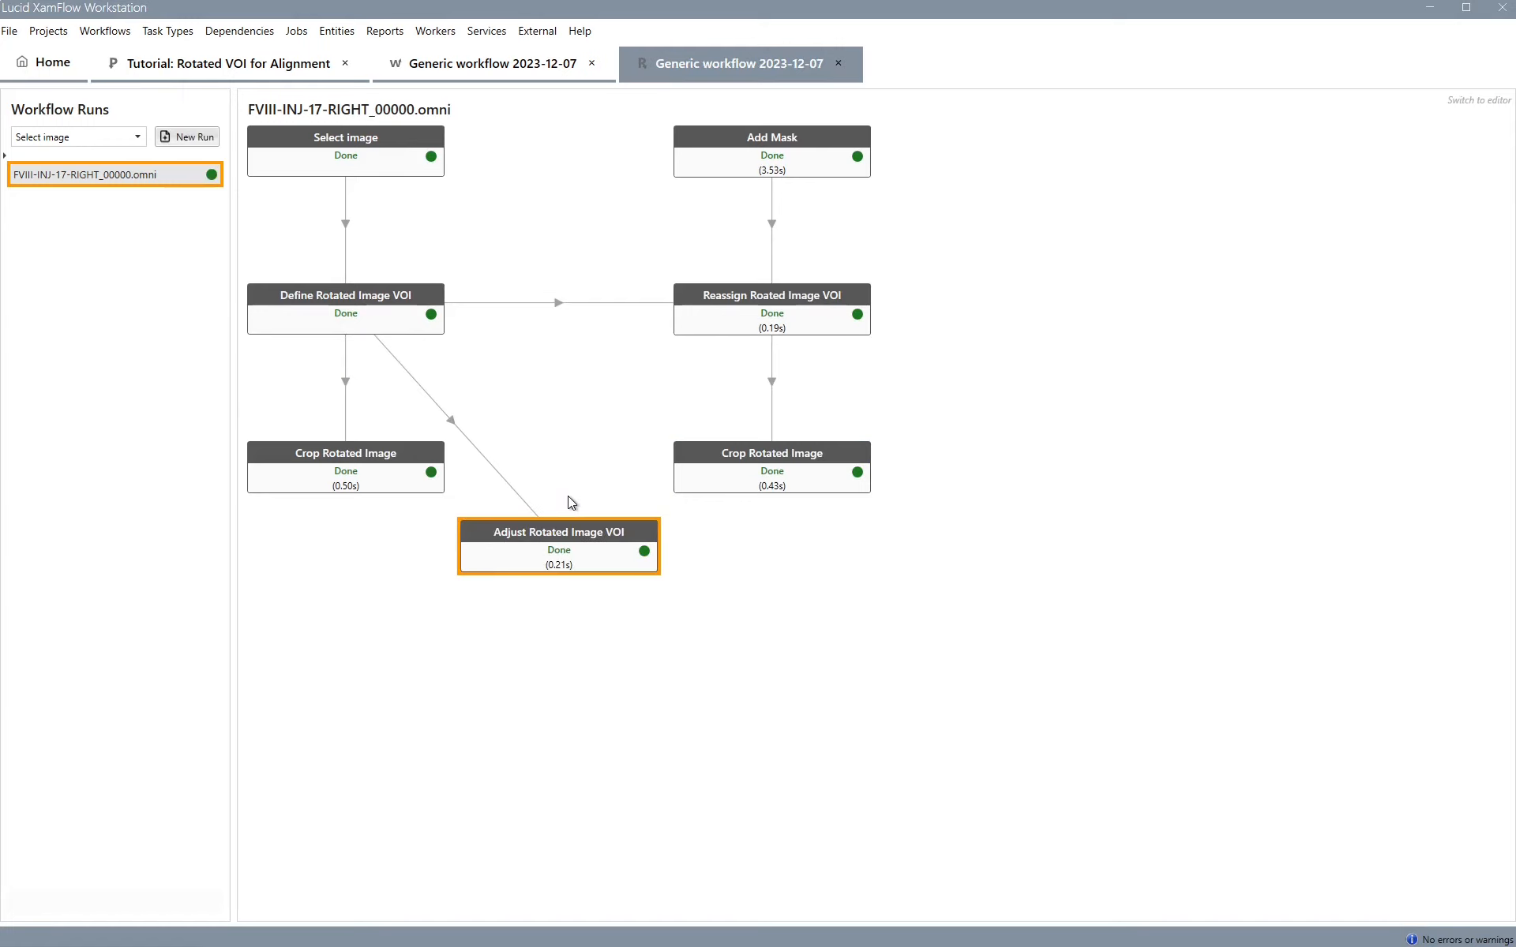
Set the z offset of the Adjust Rotated Image VOI task to 20
double_click(578, 551)
scroll(567, 506, "down", 5)
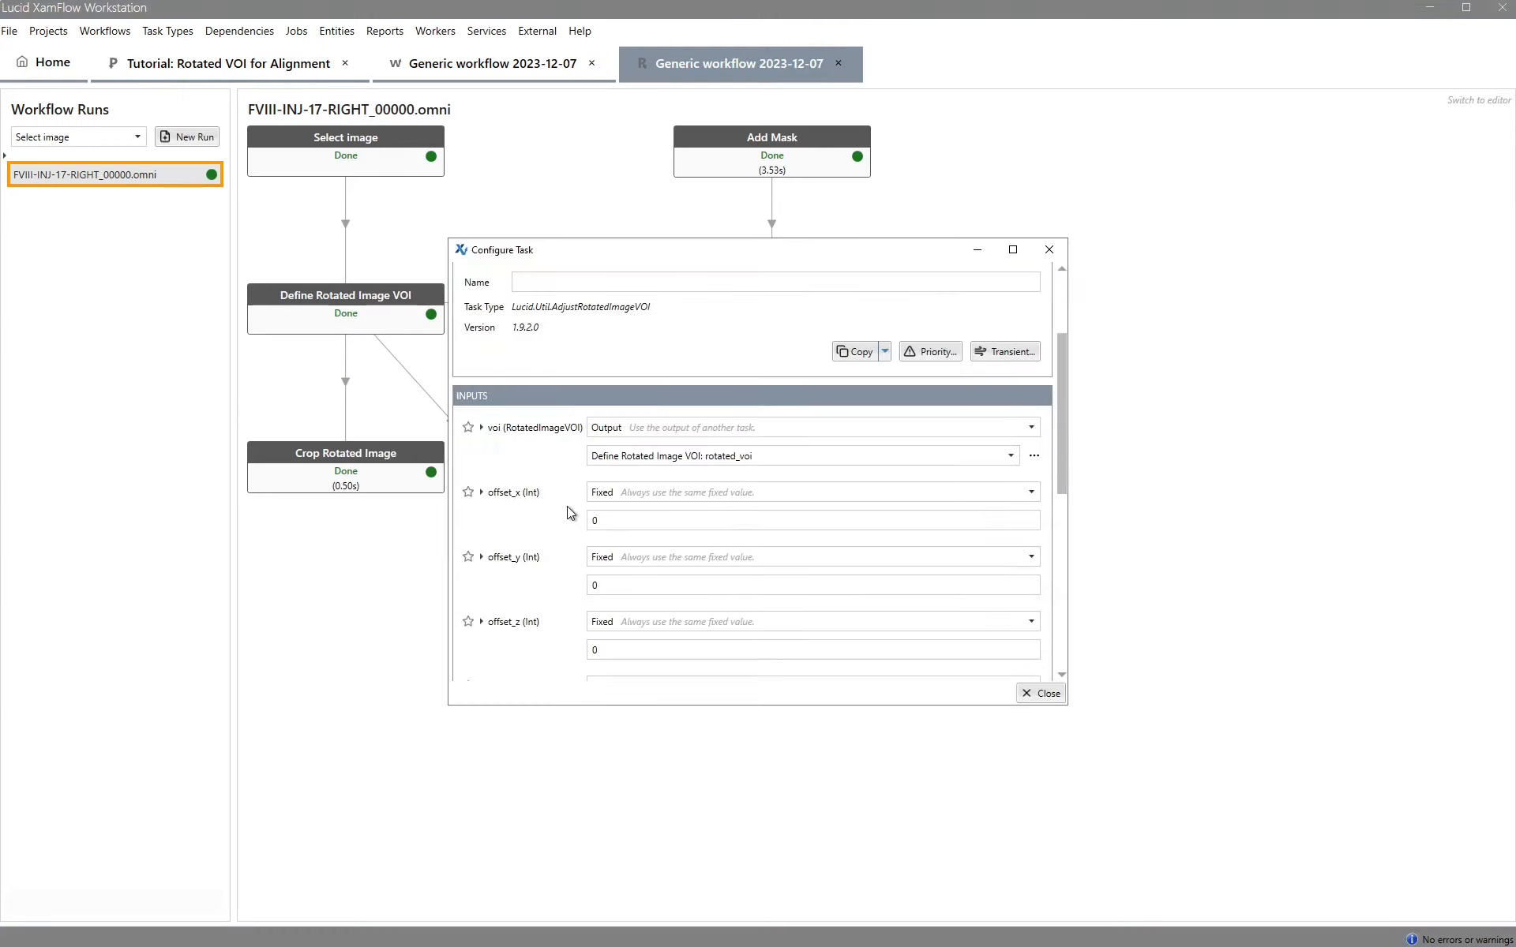
left_click(613, 620)
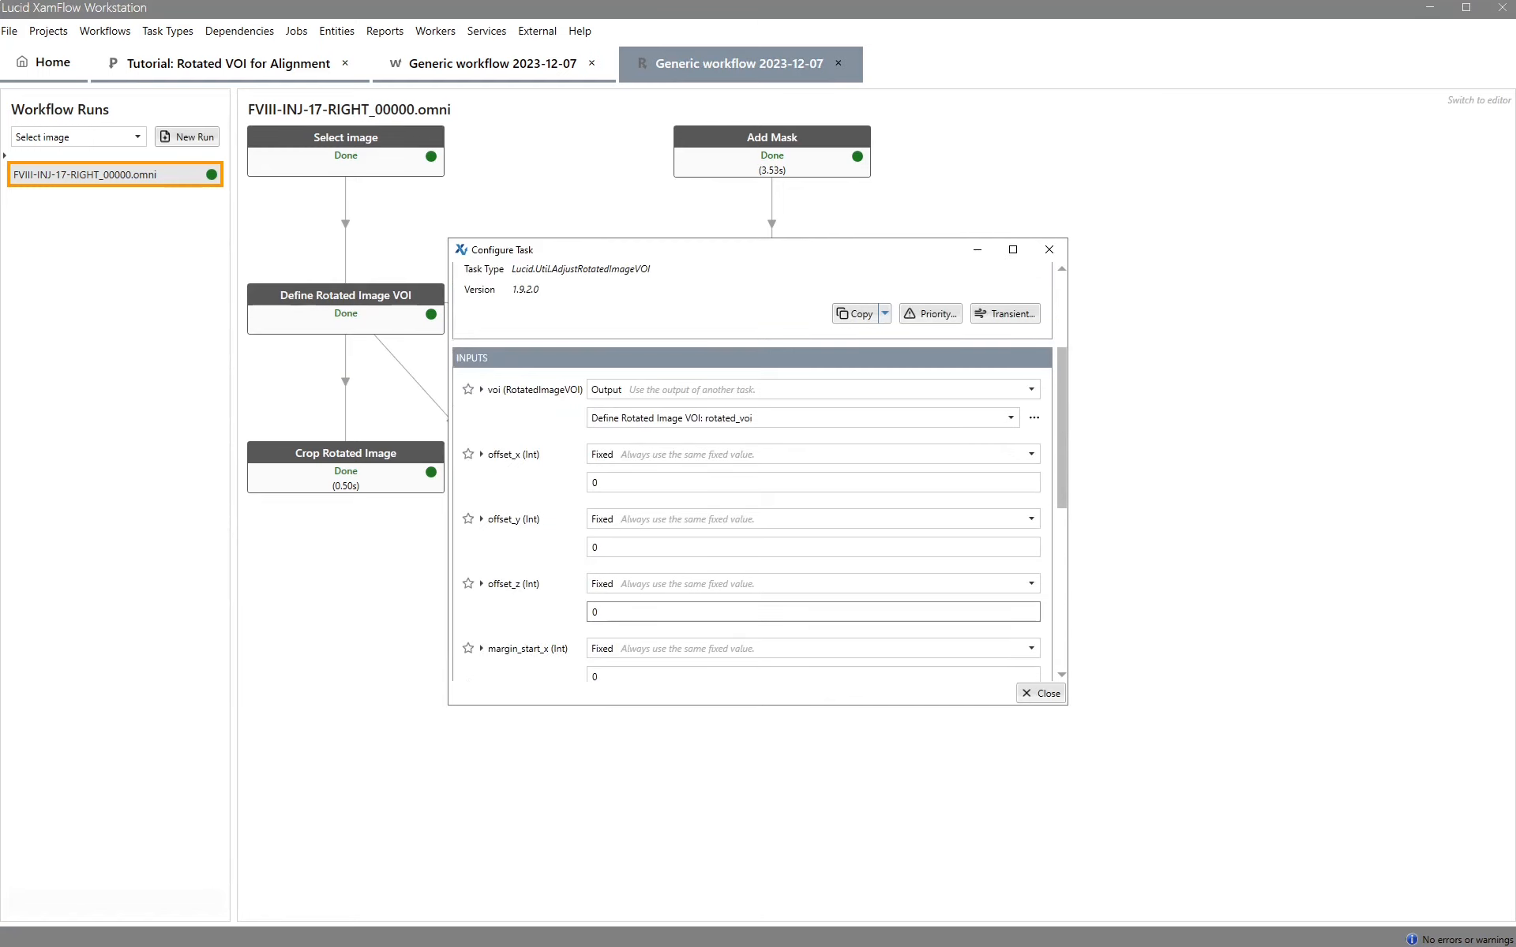
type("2")
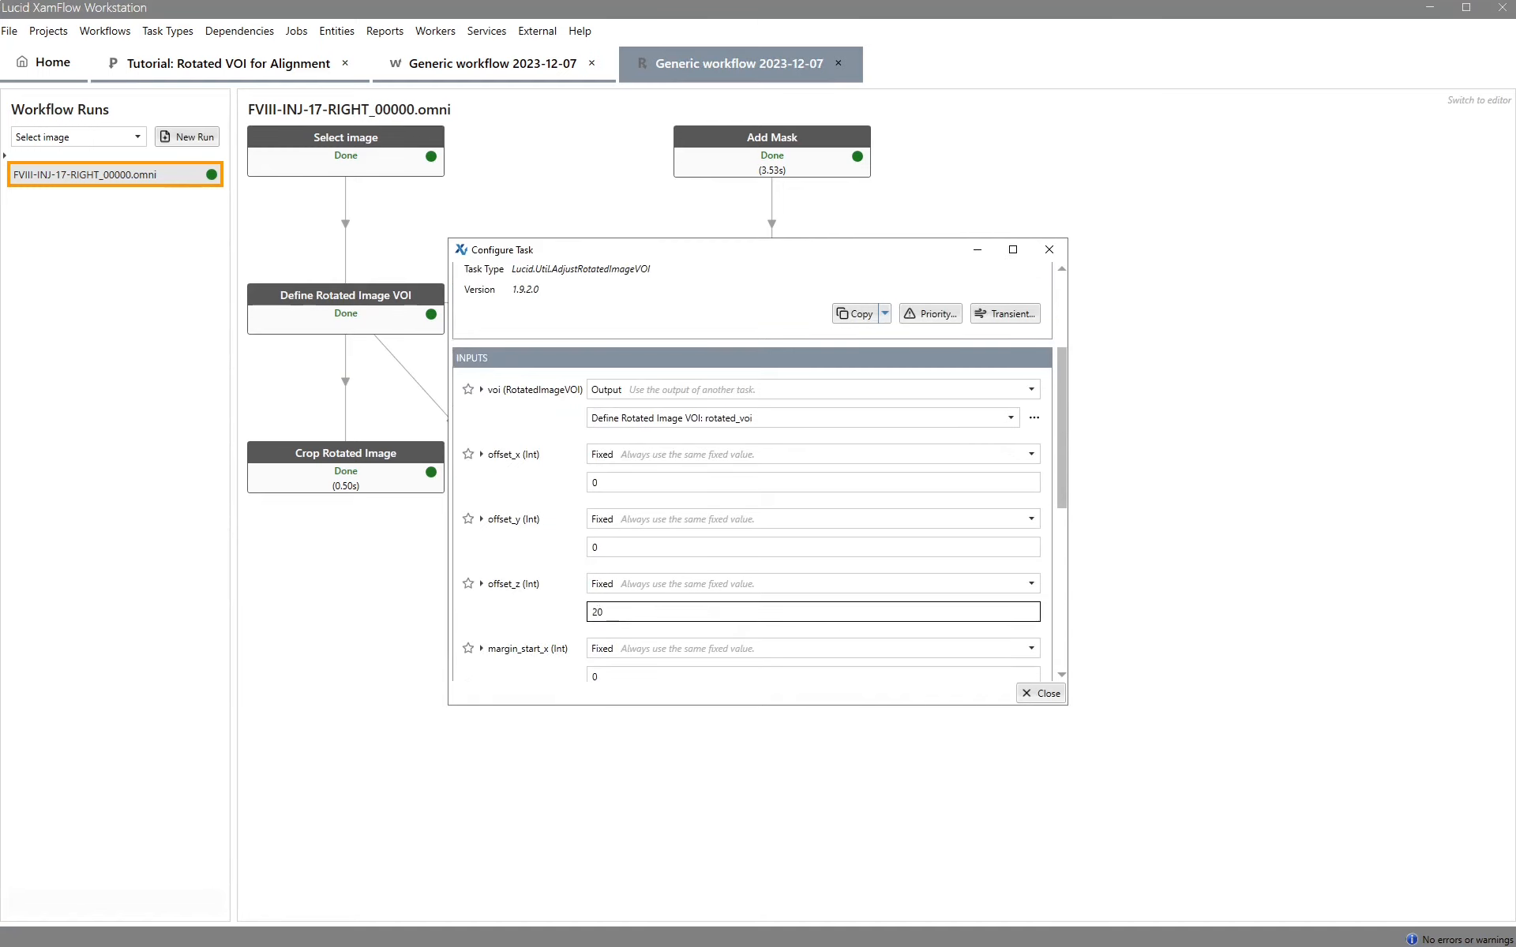
key("Tab")
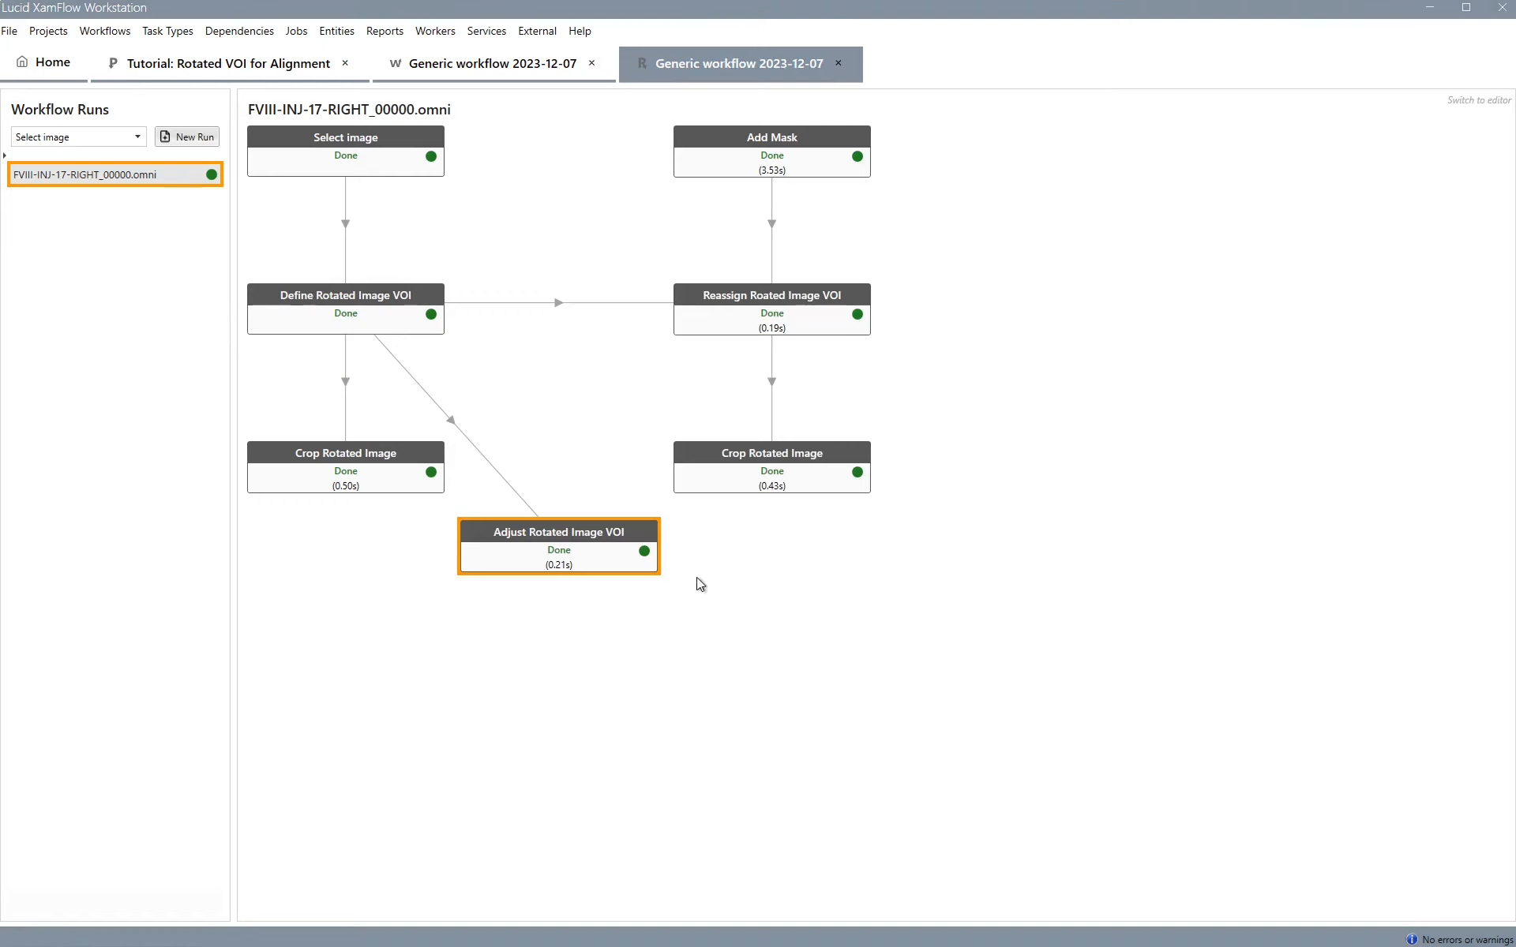
Open the adjusted VOI result, then rerun the Adjust Rotated Image VOI job with the new offset
double_click(556, 542)
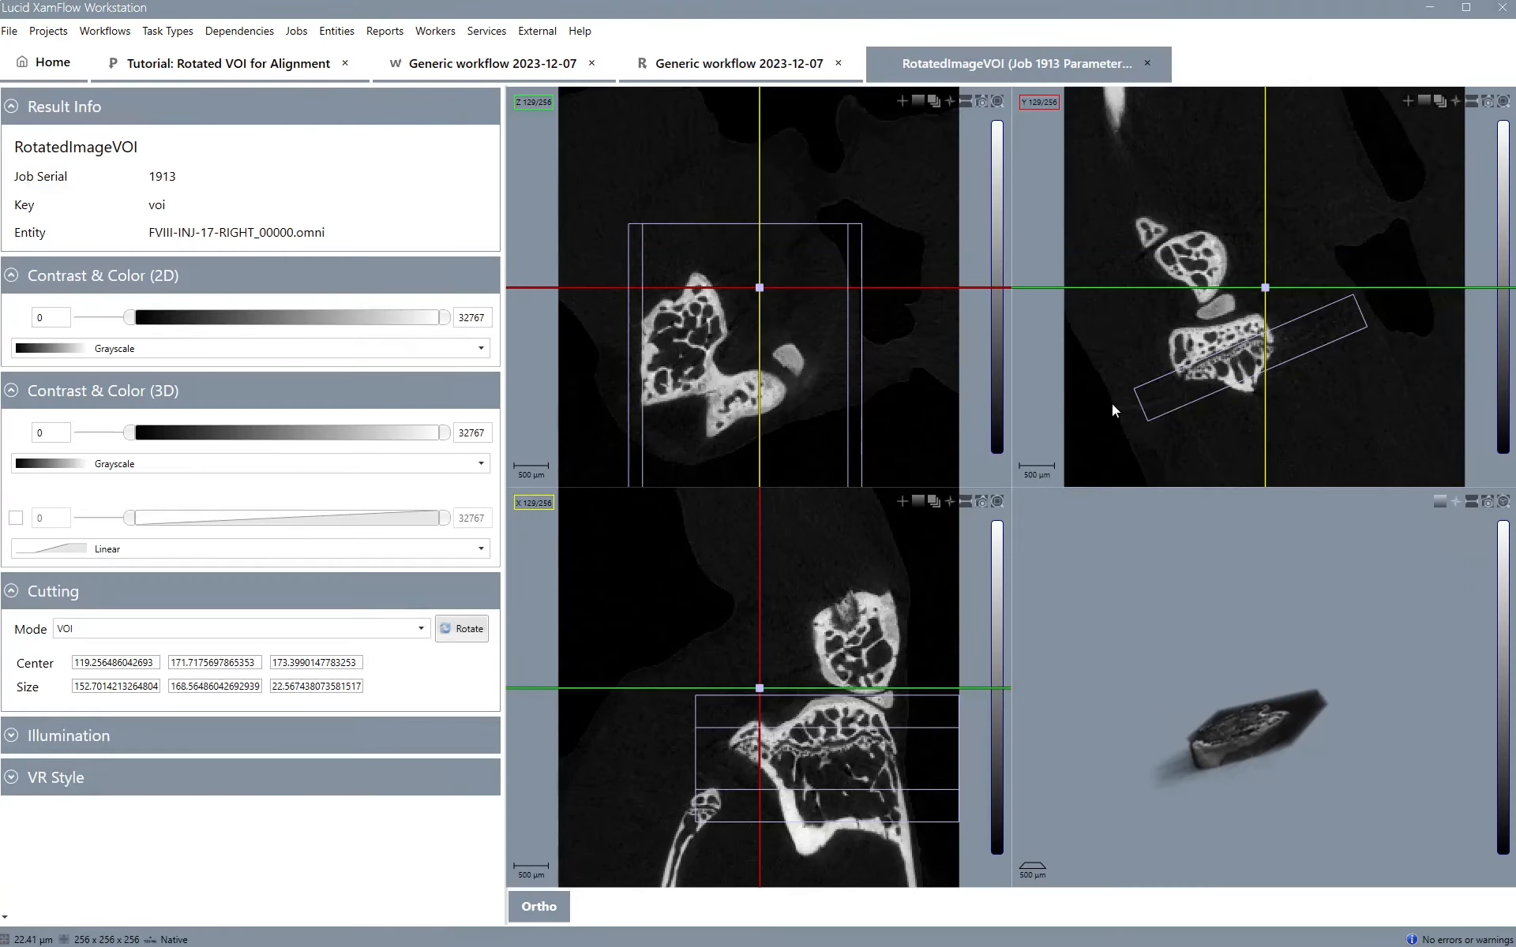
left_click(754, 70)
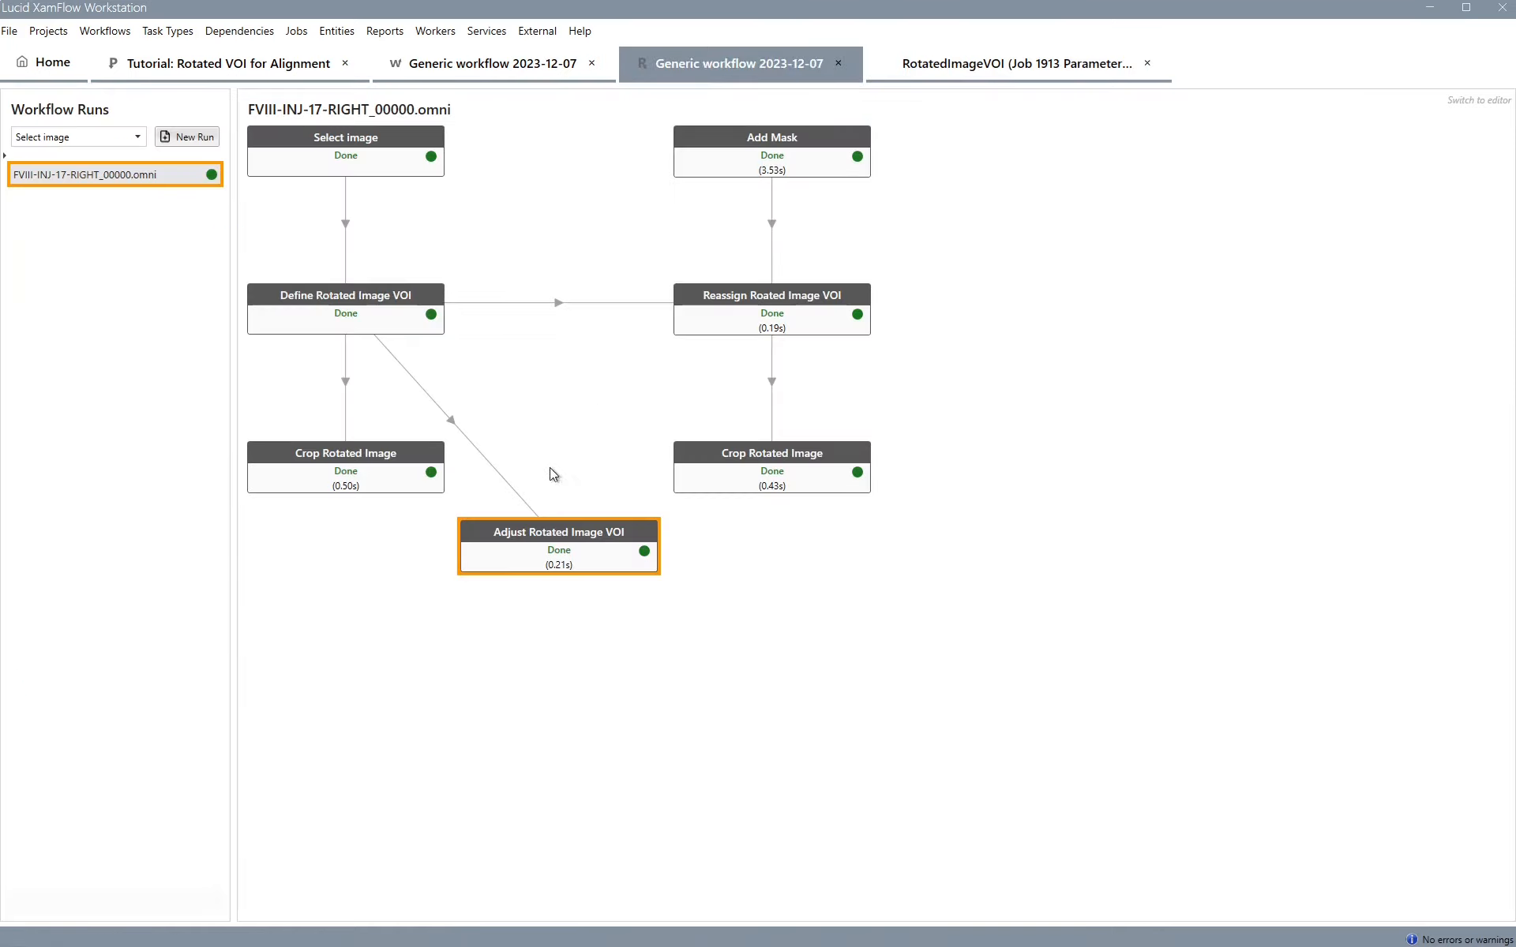
right_click(562, 544)
left_click(598, 545)
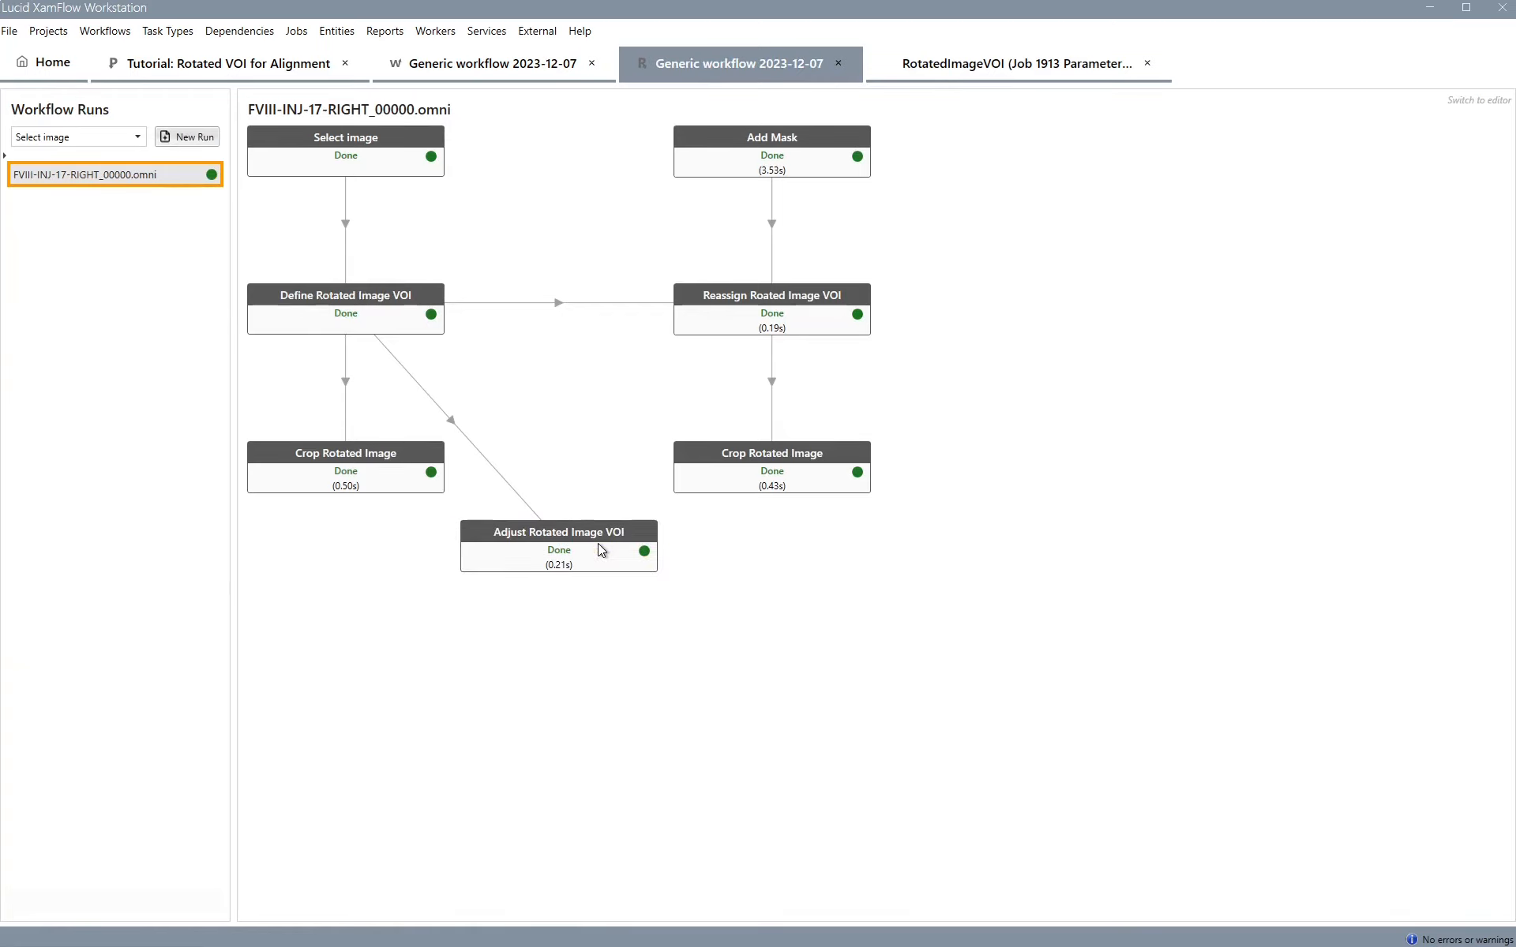
Open the new adjusted VOI result, compare it with the previous one, and close both result views
left_click(598, 545)
double_click(599, 545)
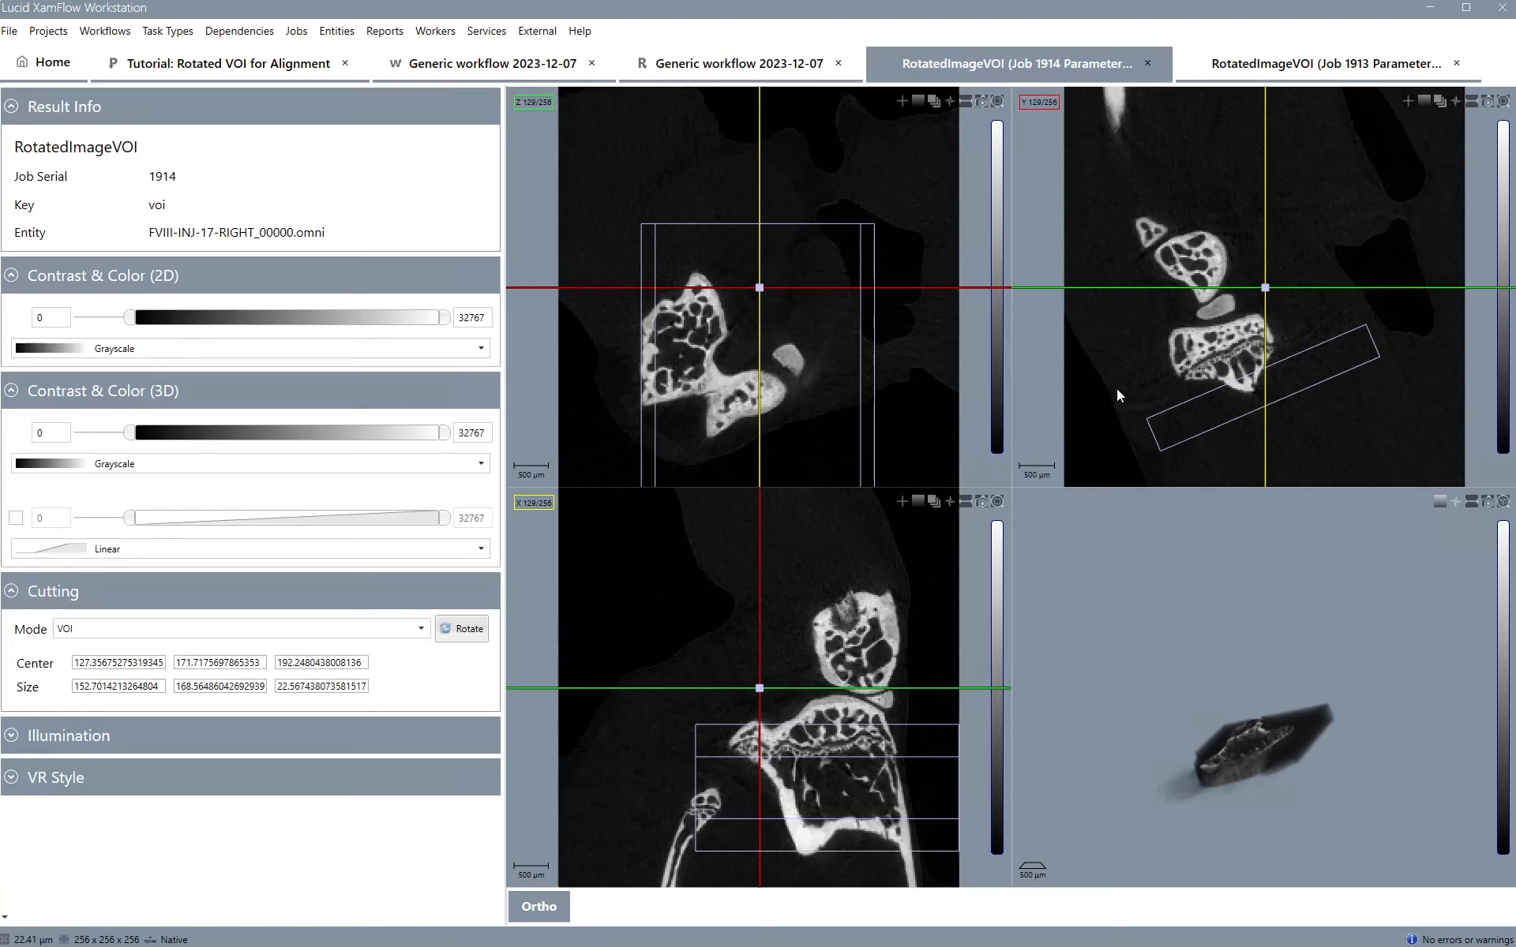
left_click(1276, 66)
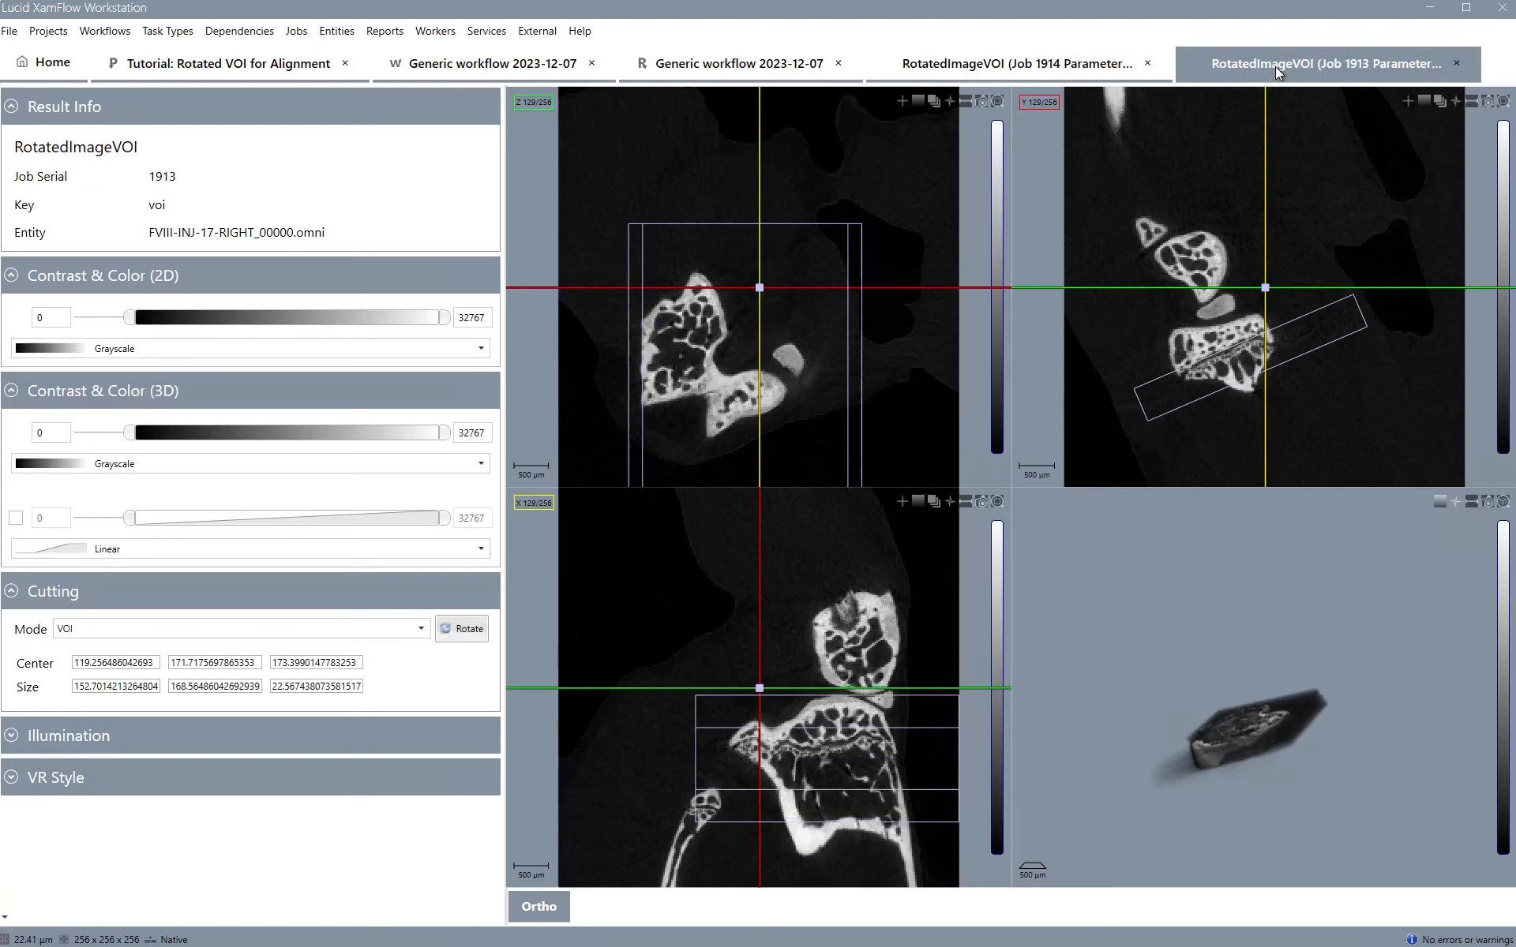
left_click(1055, 60)
left_click(1220, 60)
left_click(1148, 66)
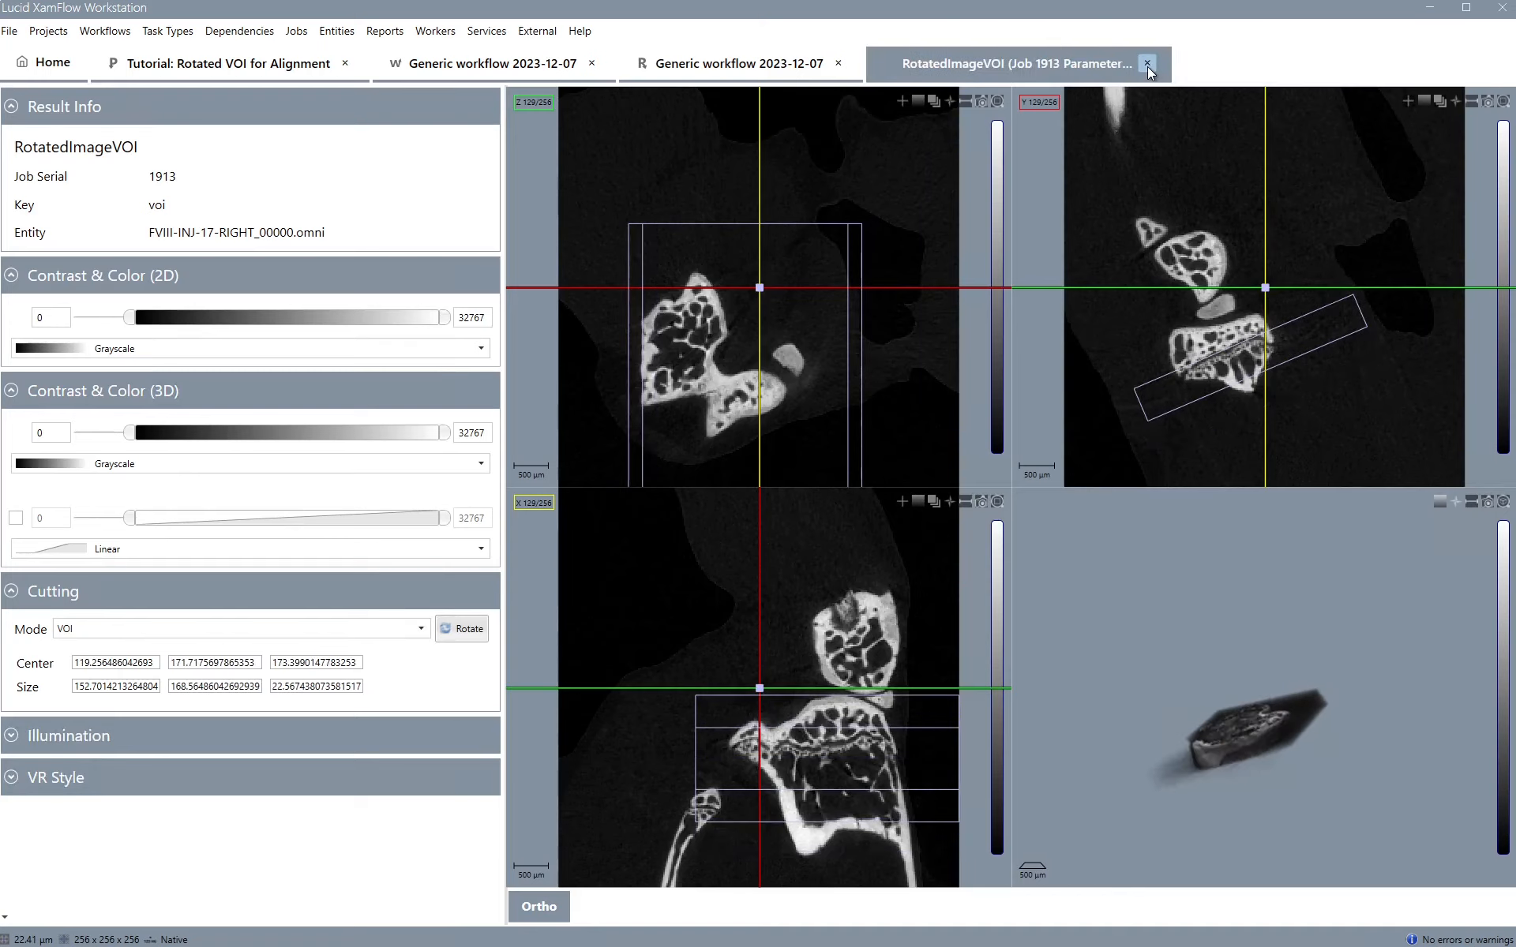
left_click(1148, 66)
Append a Thickness task to the mask's Crop Rotated Image task
right_click(738, 470)
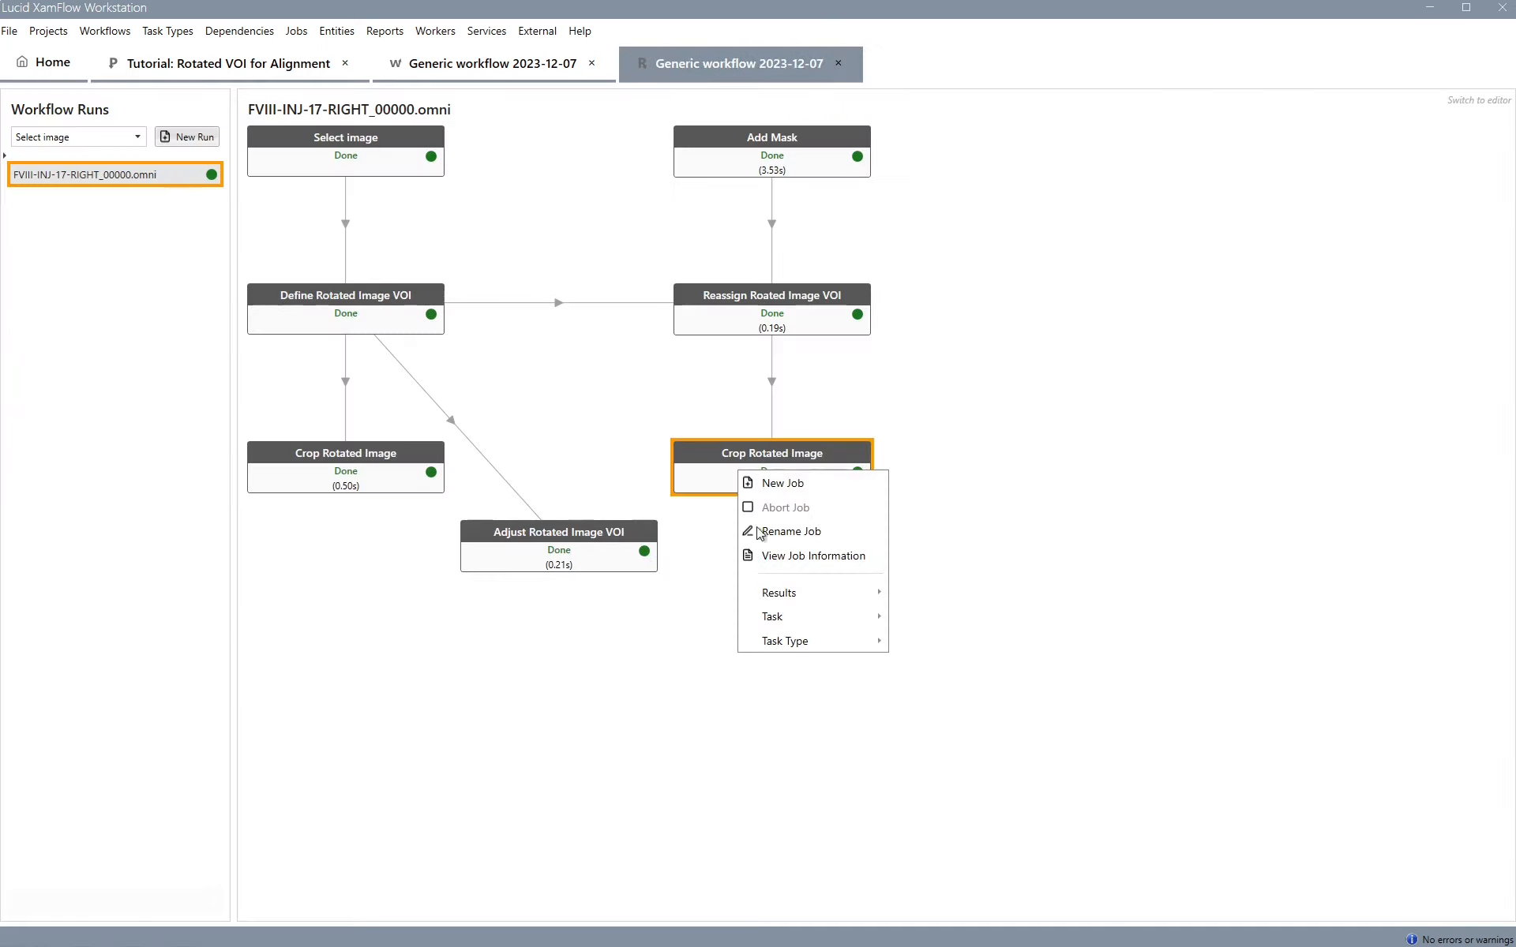
mouse_move(785, 622)
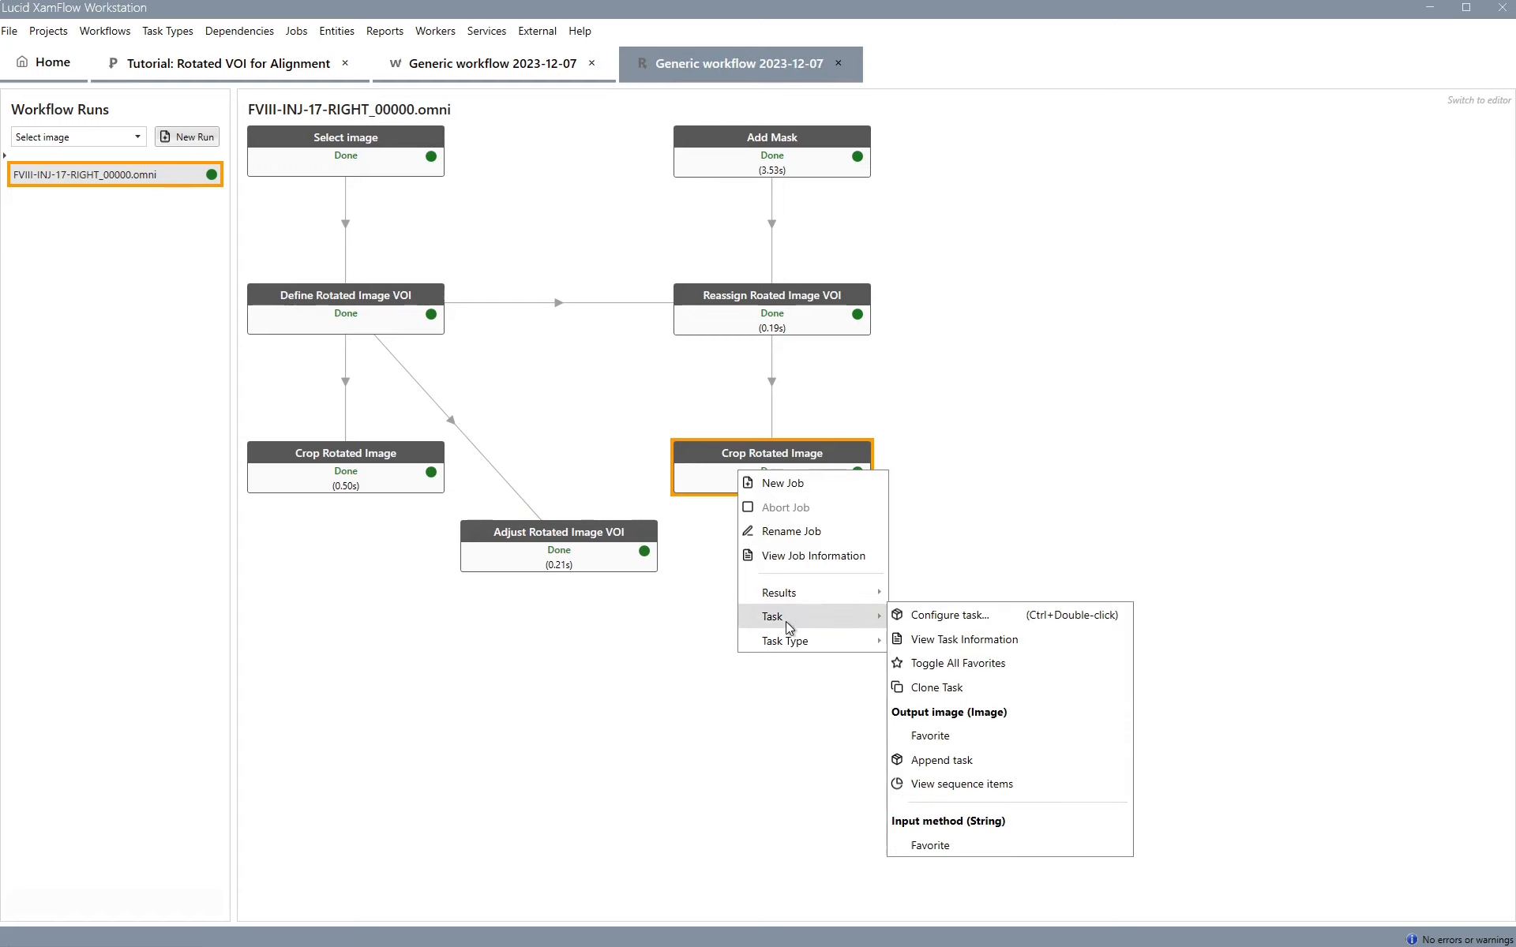
left_click(945, 765)
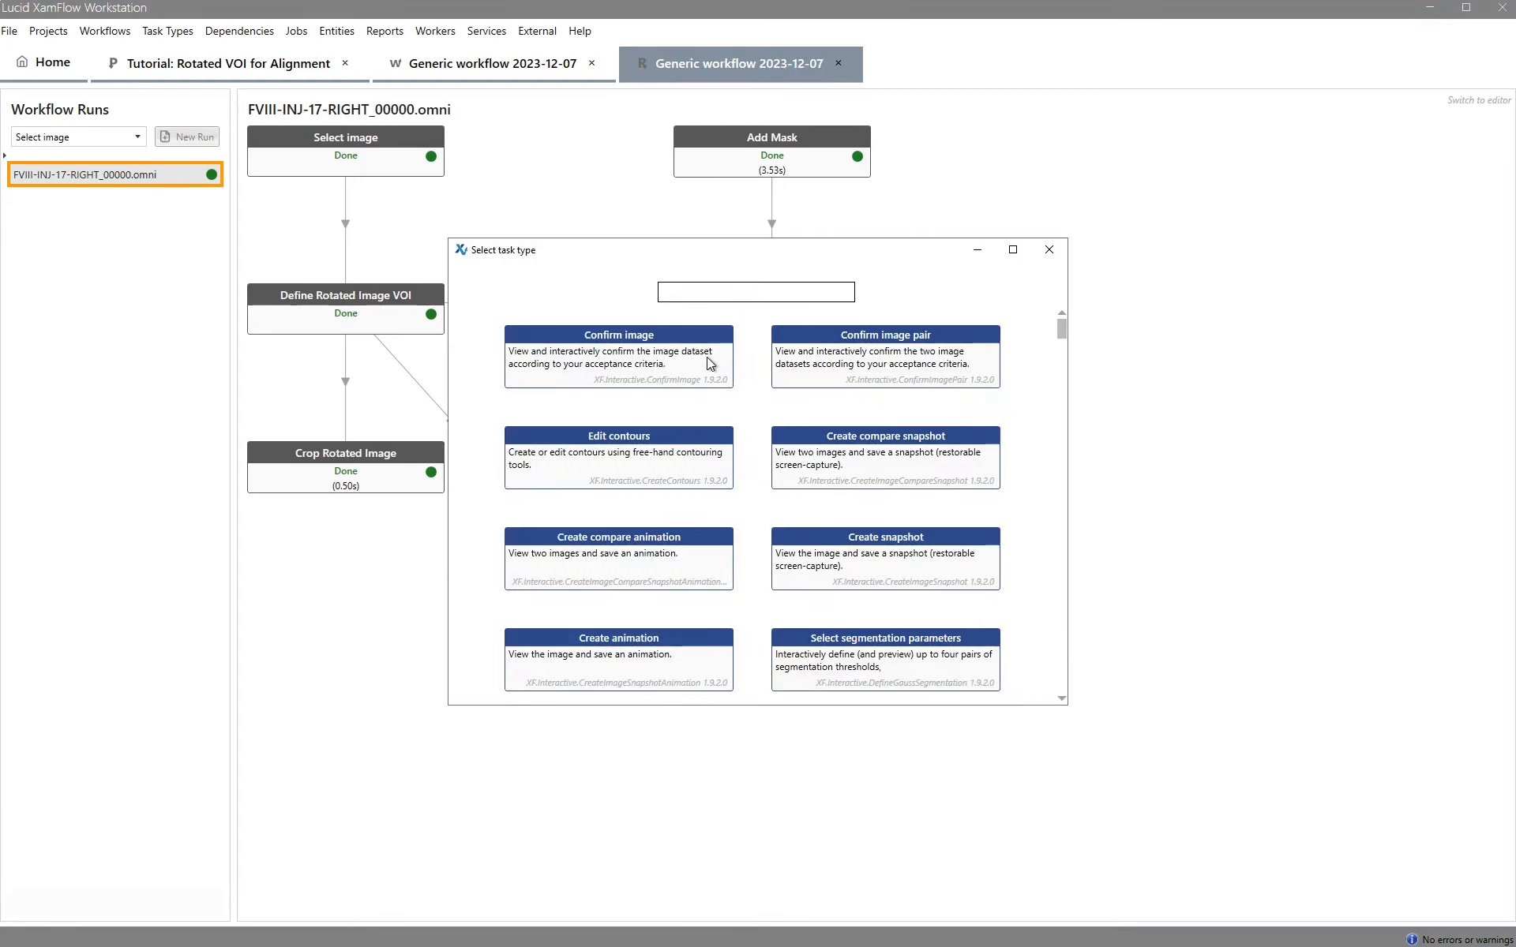
type("thick")
left_click(707, 357)
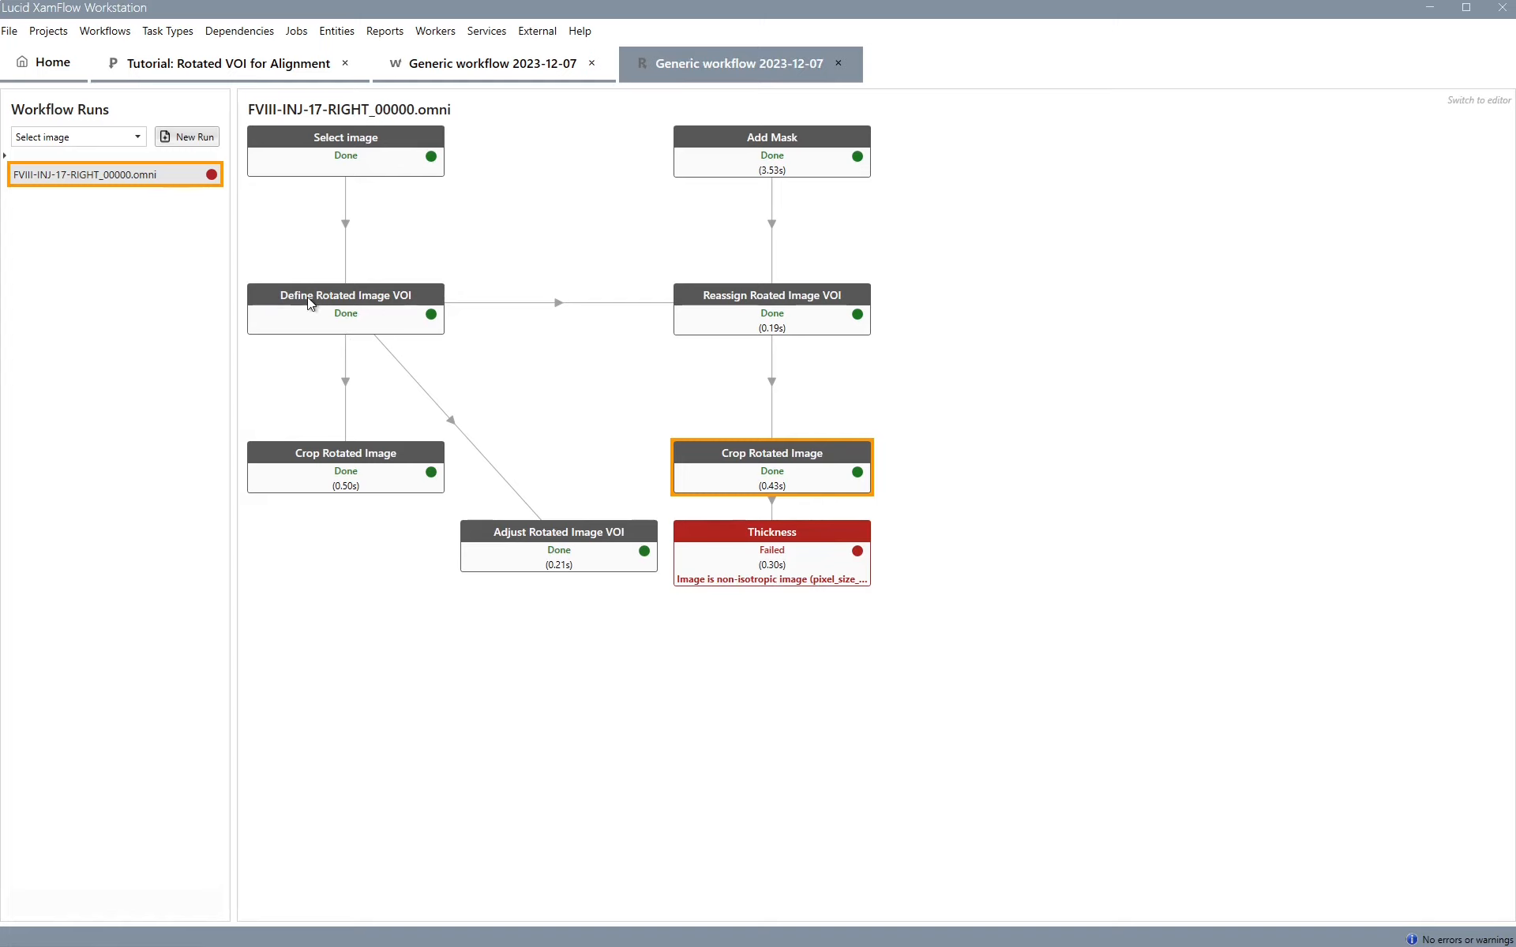
Rerun Define Rotated Image VOI, restore the previous VOI, make it isotropic, and finish the job
left_click(367, 320)
right_click(379, 313)
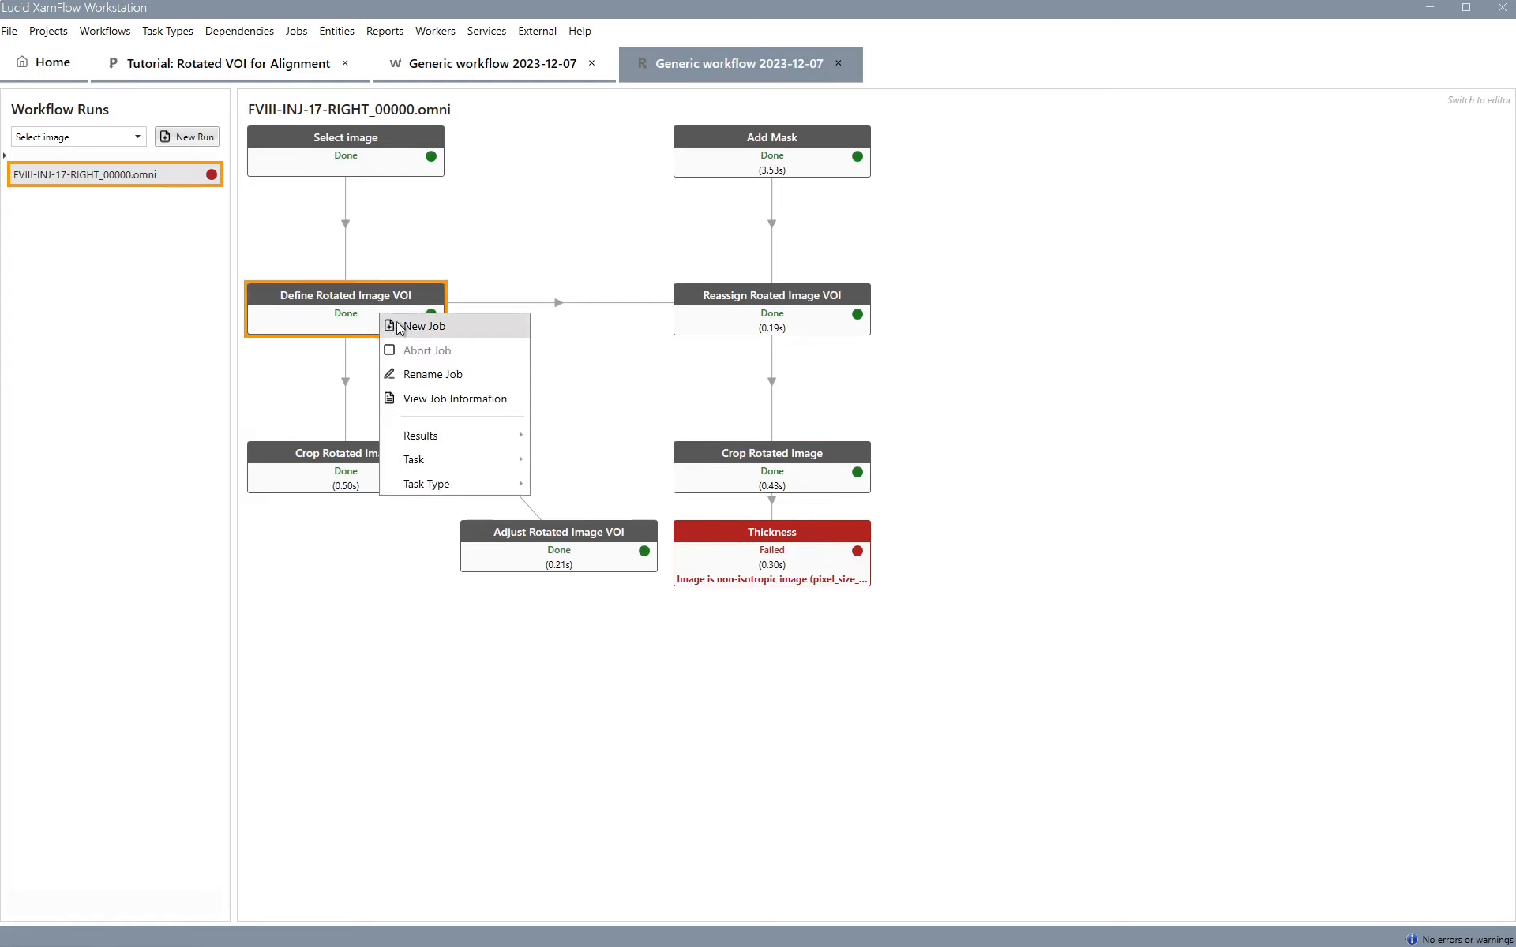
left_click(400, 322)
double_click(391, 313)
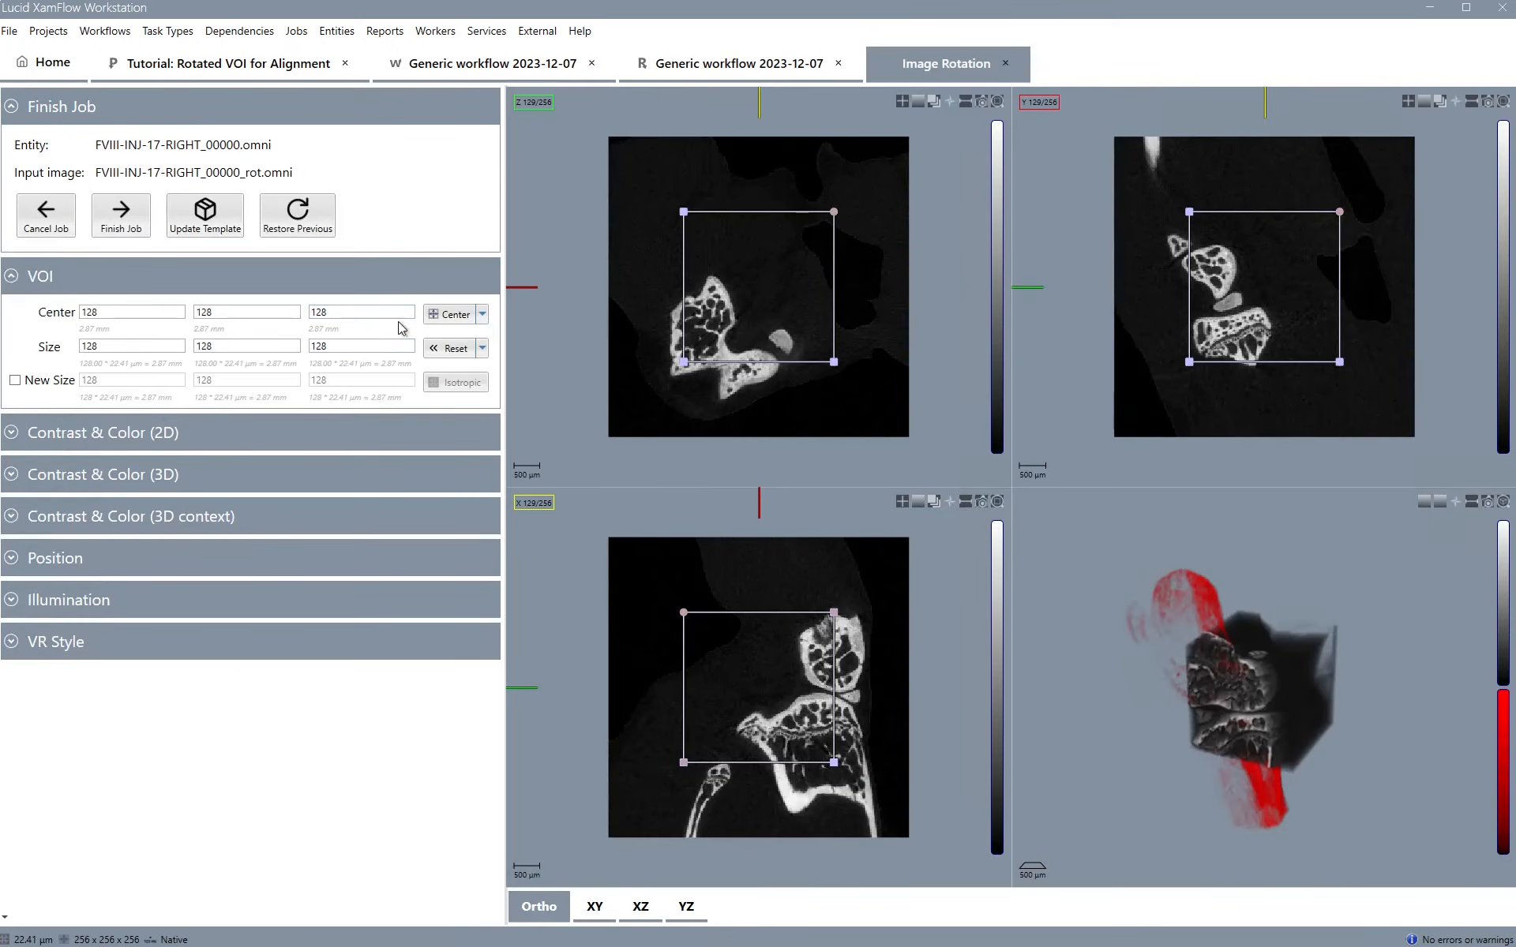
left_click(281, 221)
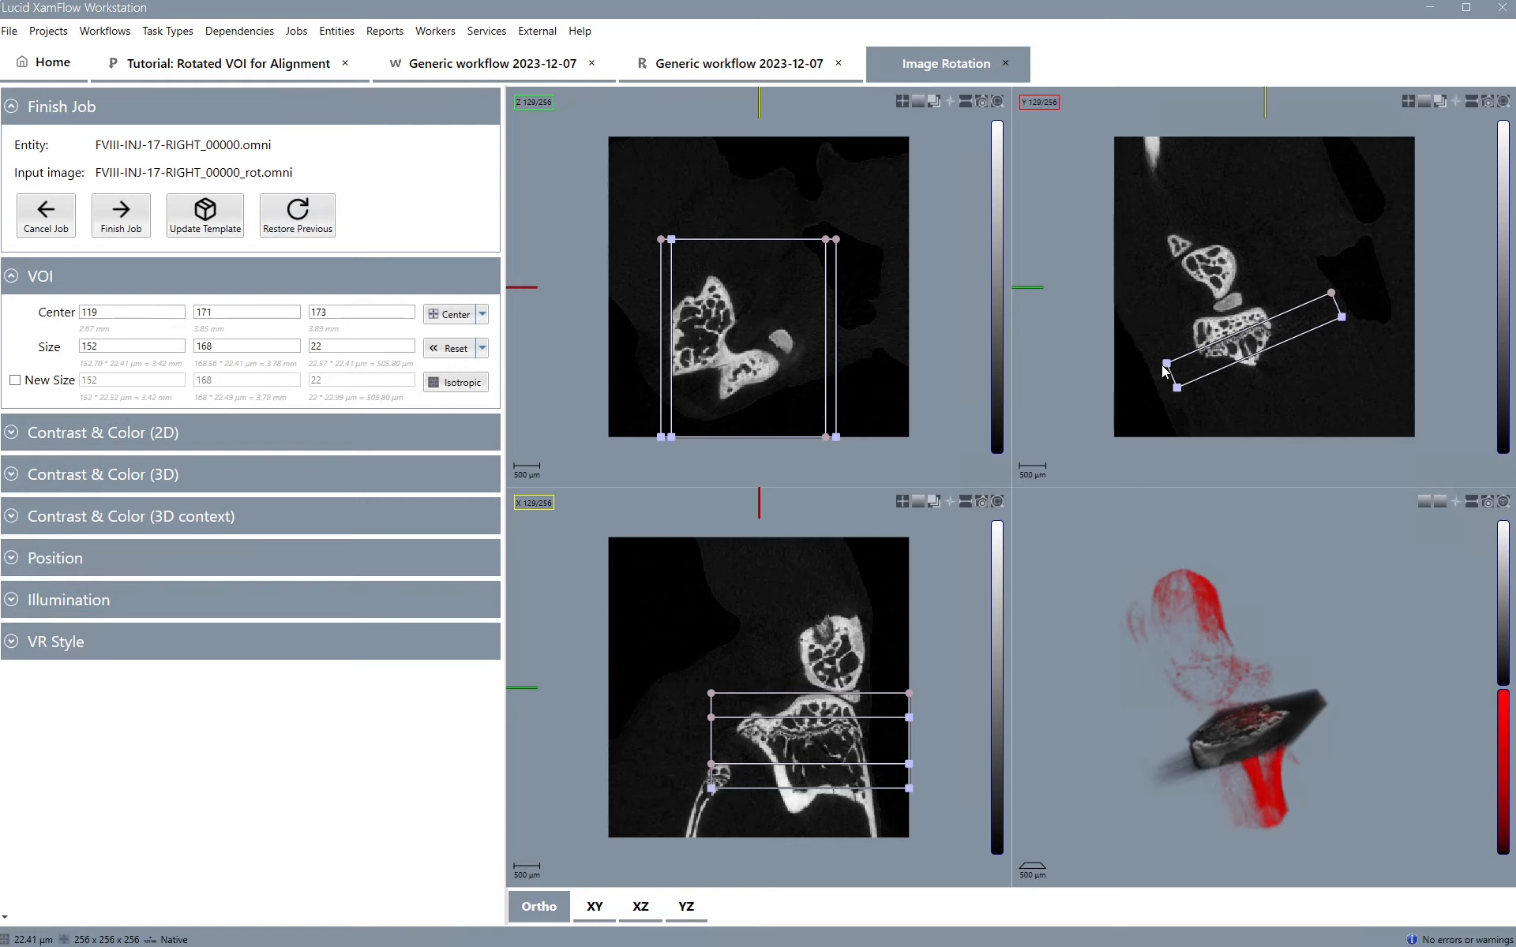
left_click_drag(1167, 366, 1166, 368)
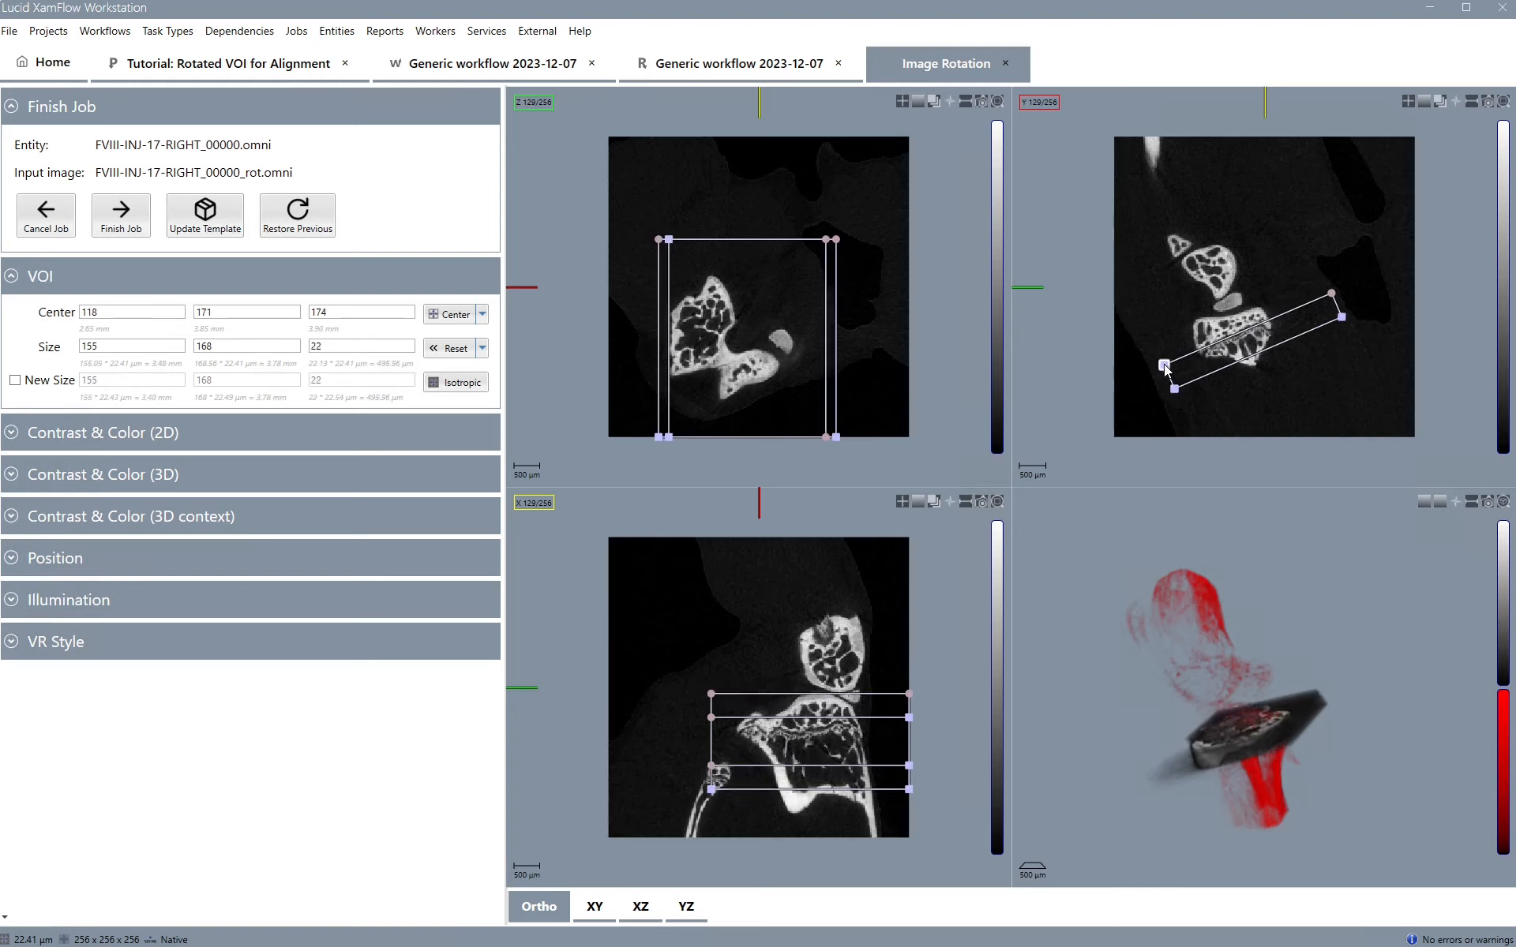
left_click(462, 383)
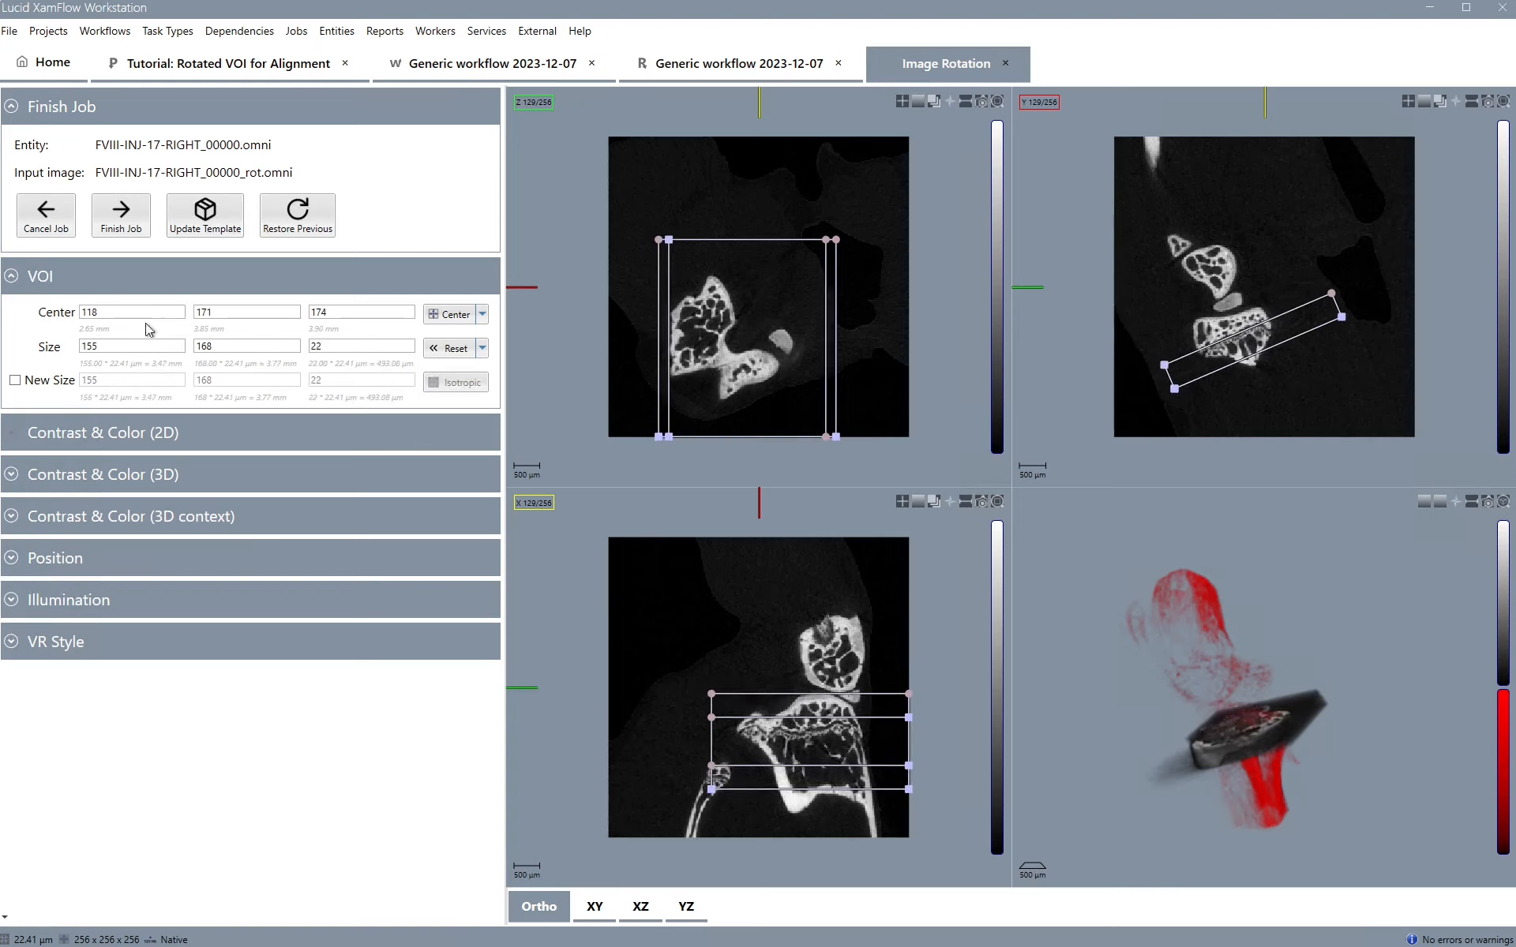
left_click(121, 219)
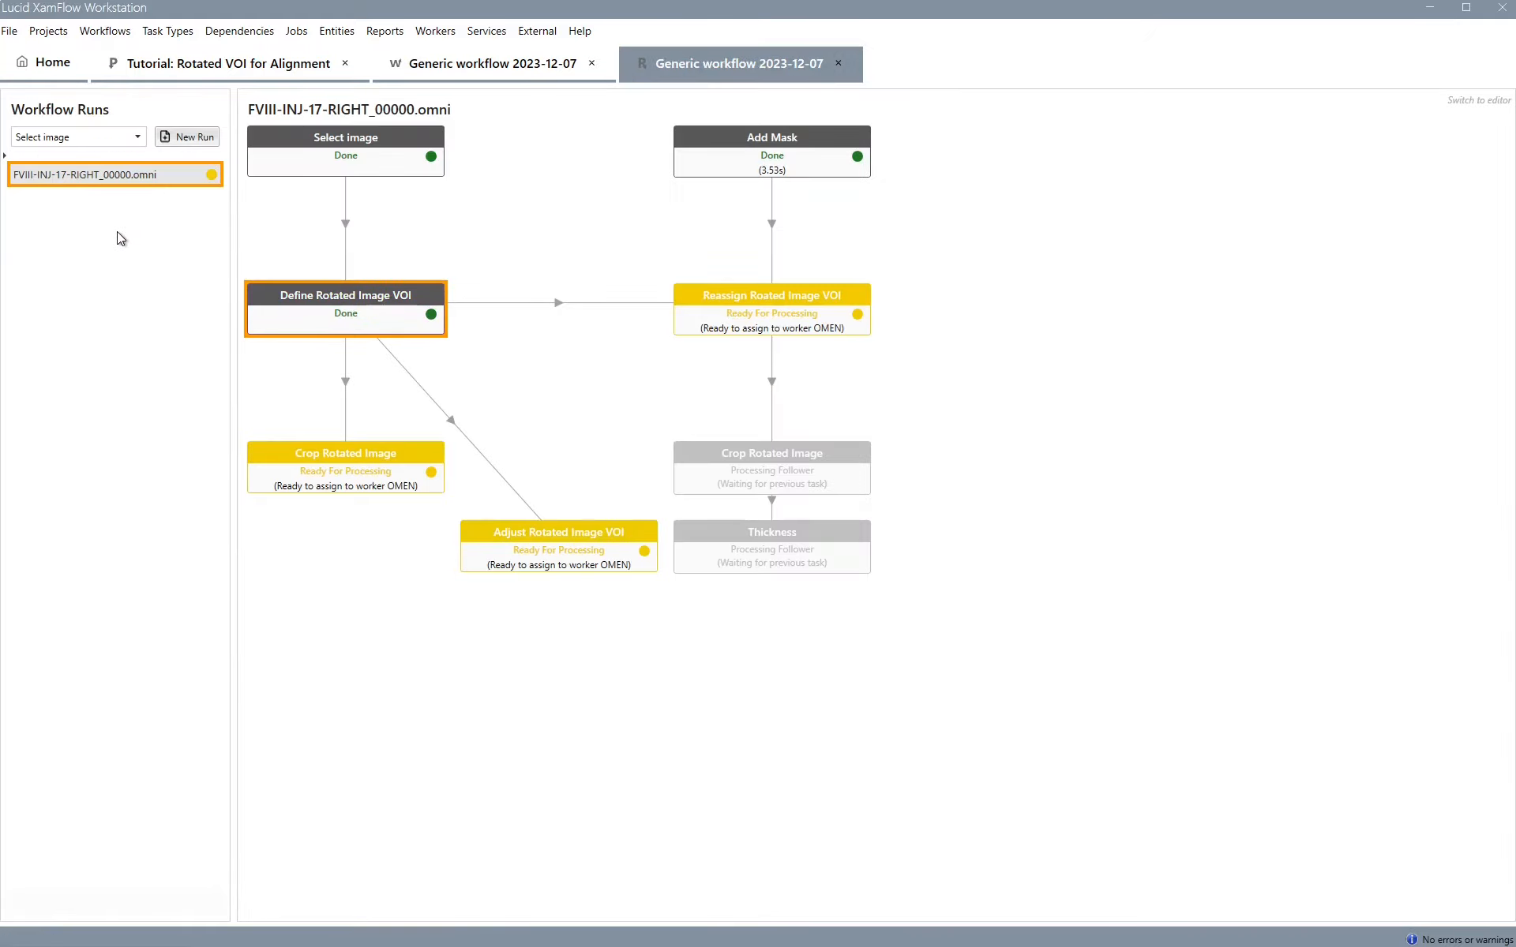
Set the Define Rotated Image VOI task's force_isotropic option to Yes and close the configuration
double_click(375, 301)
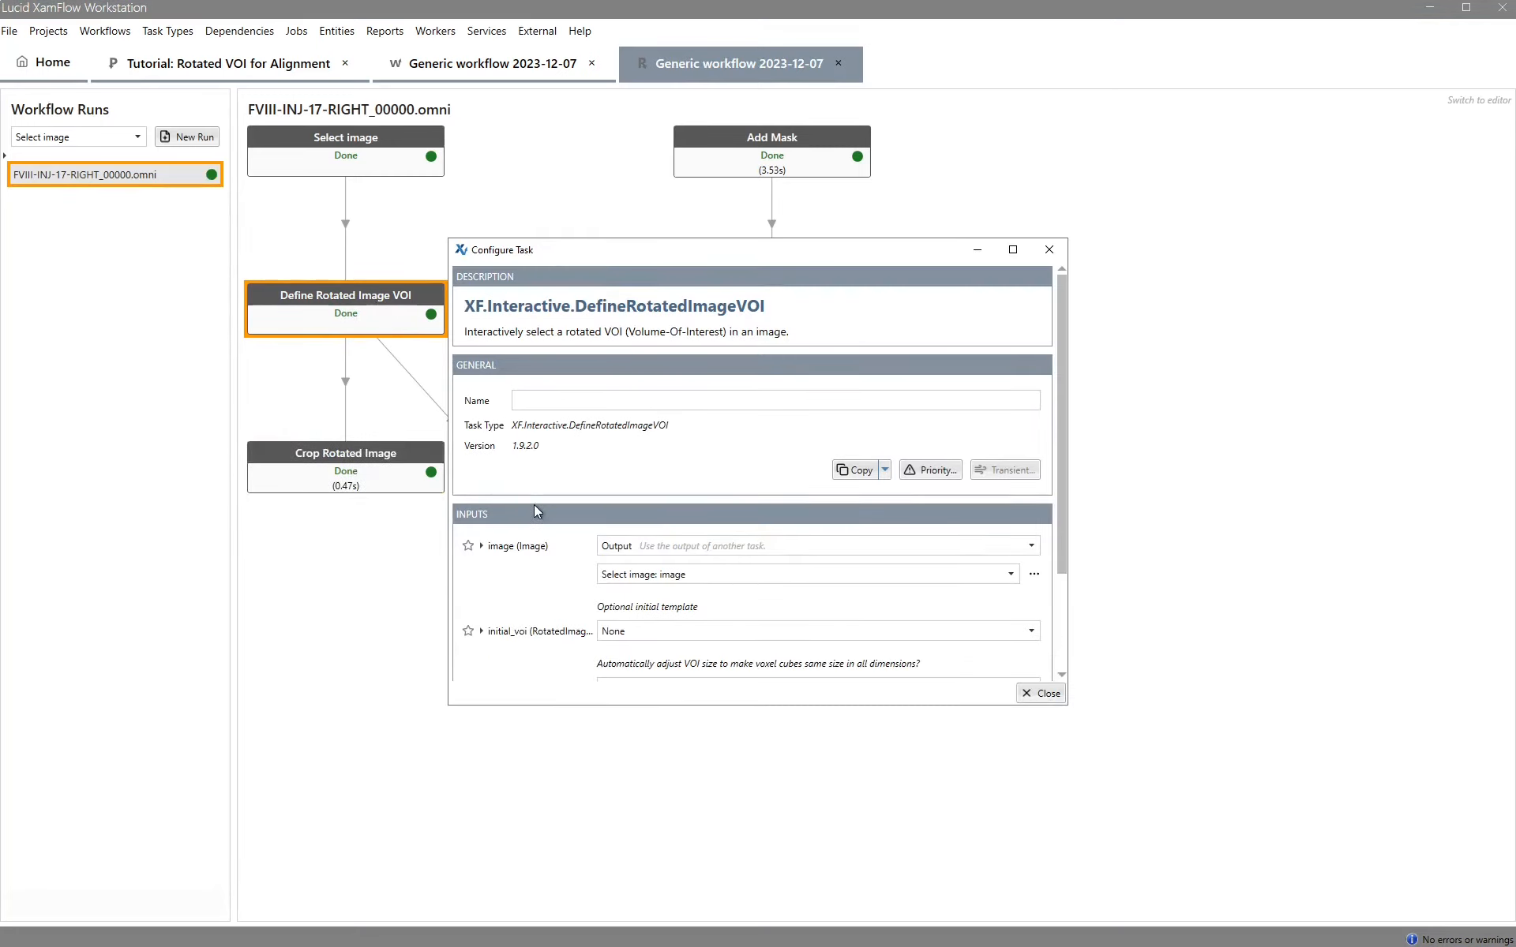
scroll(533, 504, "down", 2)
scroll(599, 570, "down", 1)
left_click(635, 585)
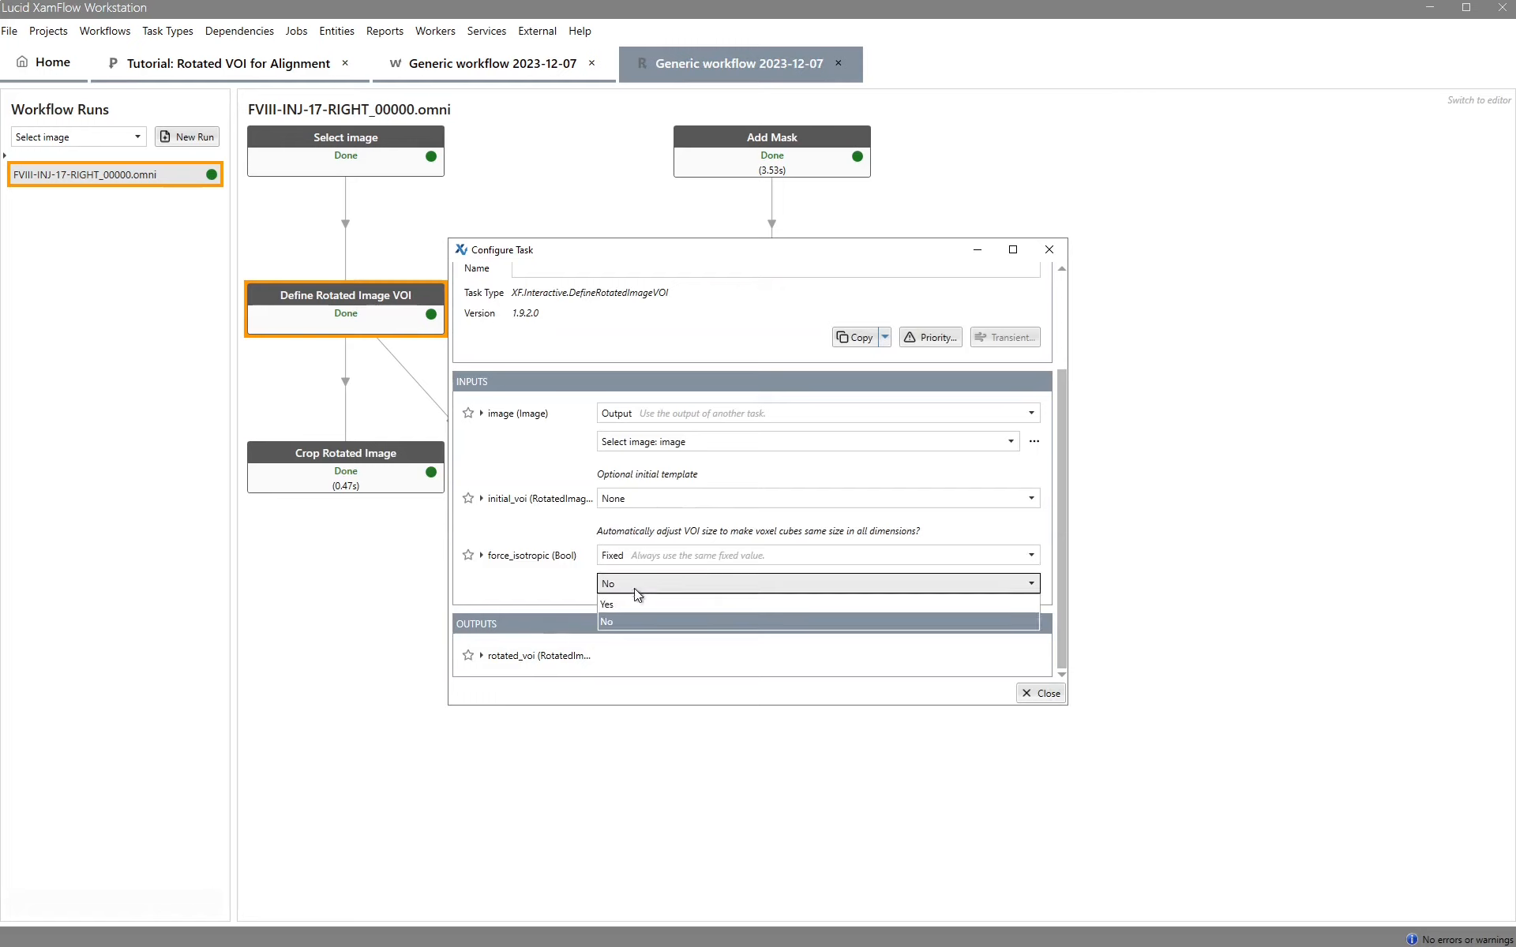
left_click(619, 603)
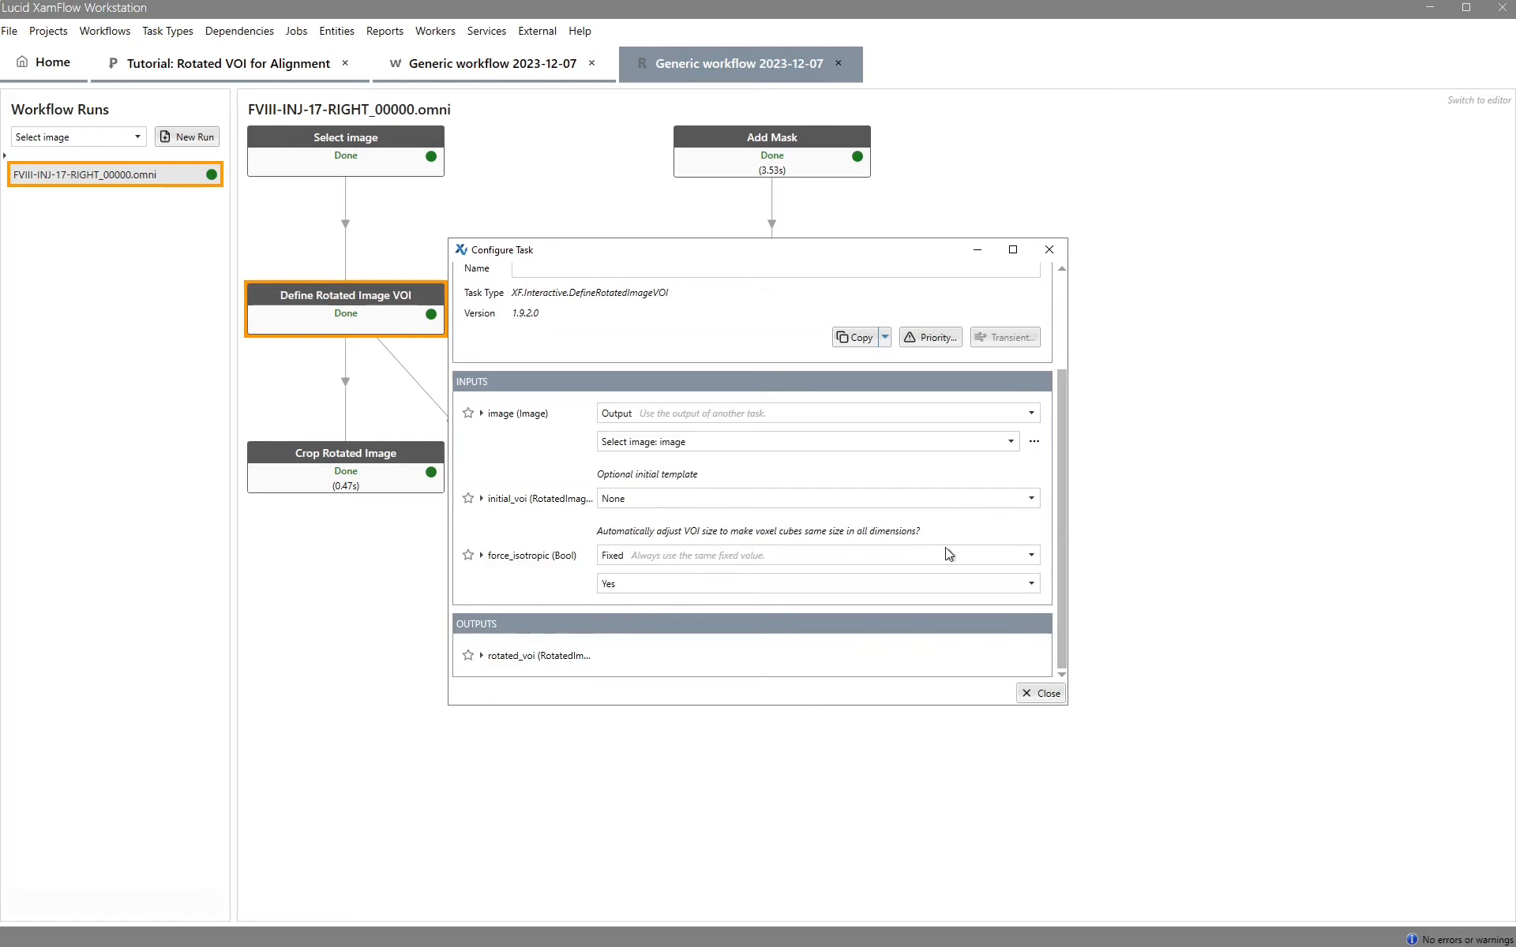
left_click(1035, 694)
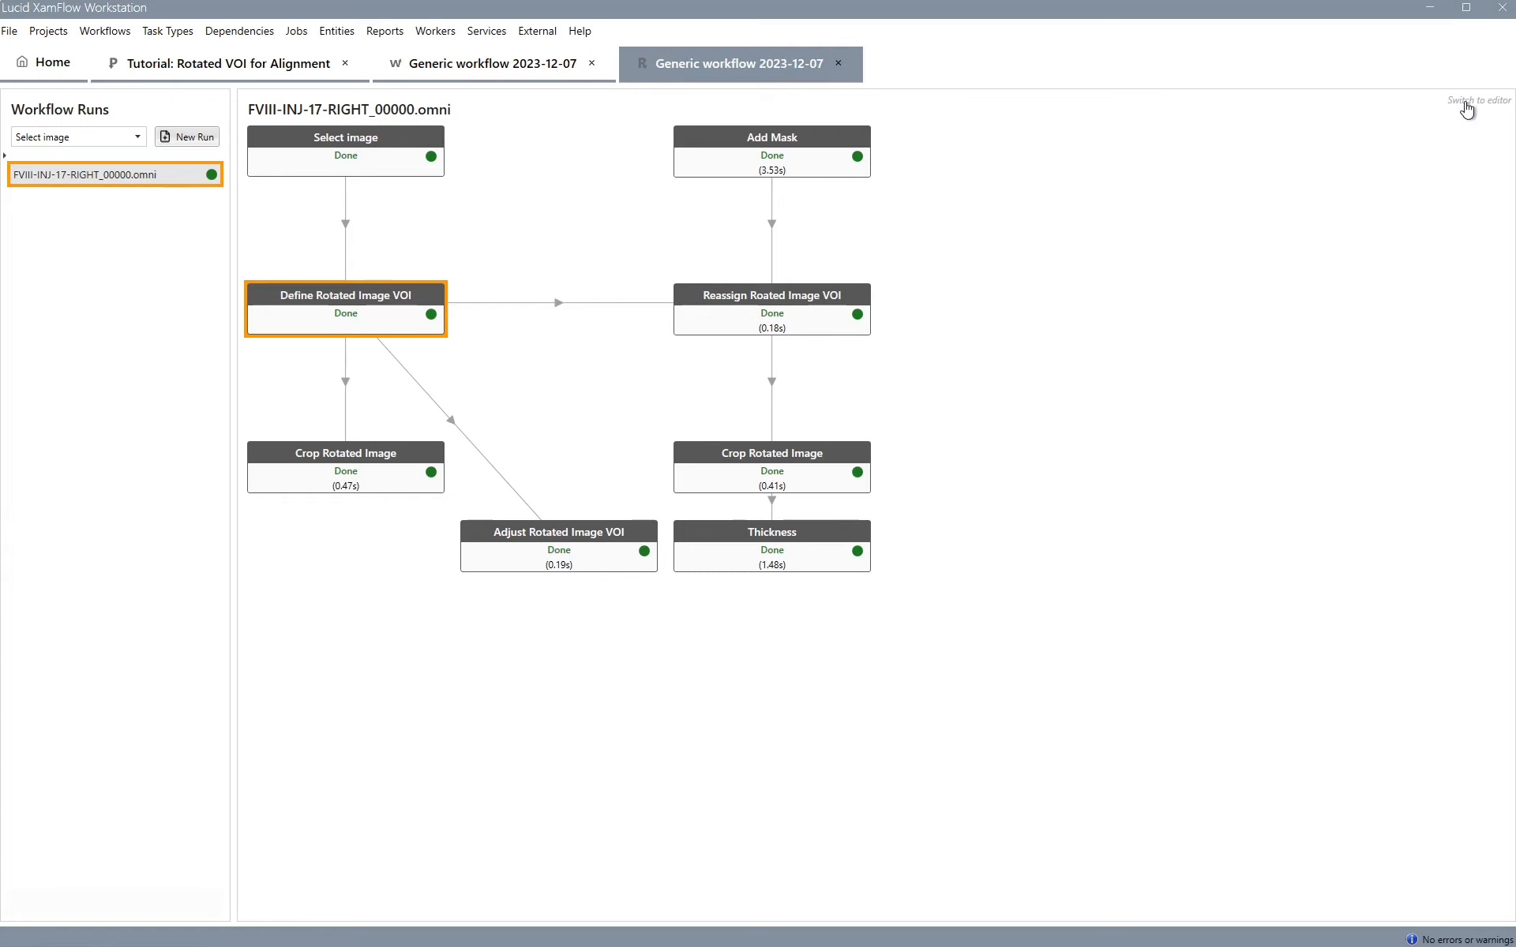
In the workflow editor, search for and add an Invert Rotated VOI task to the workflow
left_click(493, 63)
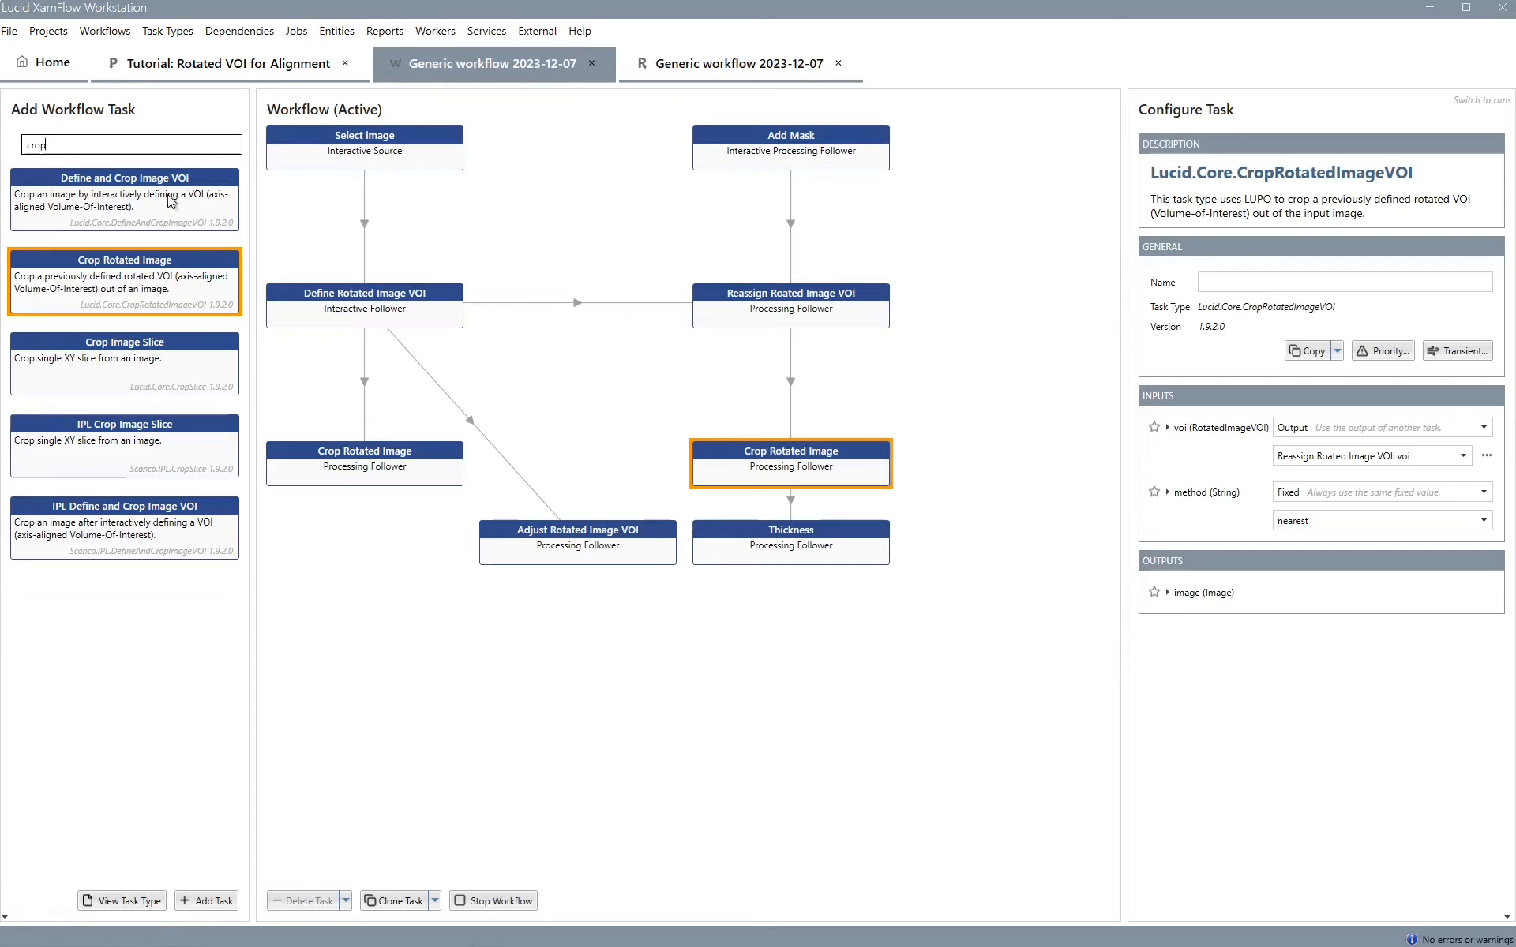
double_click(45, 145)
type("invert")
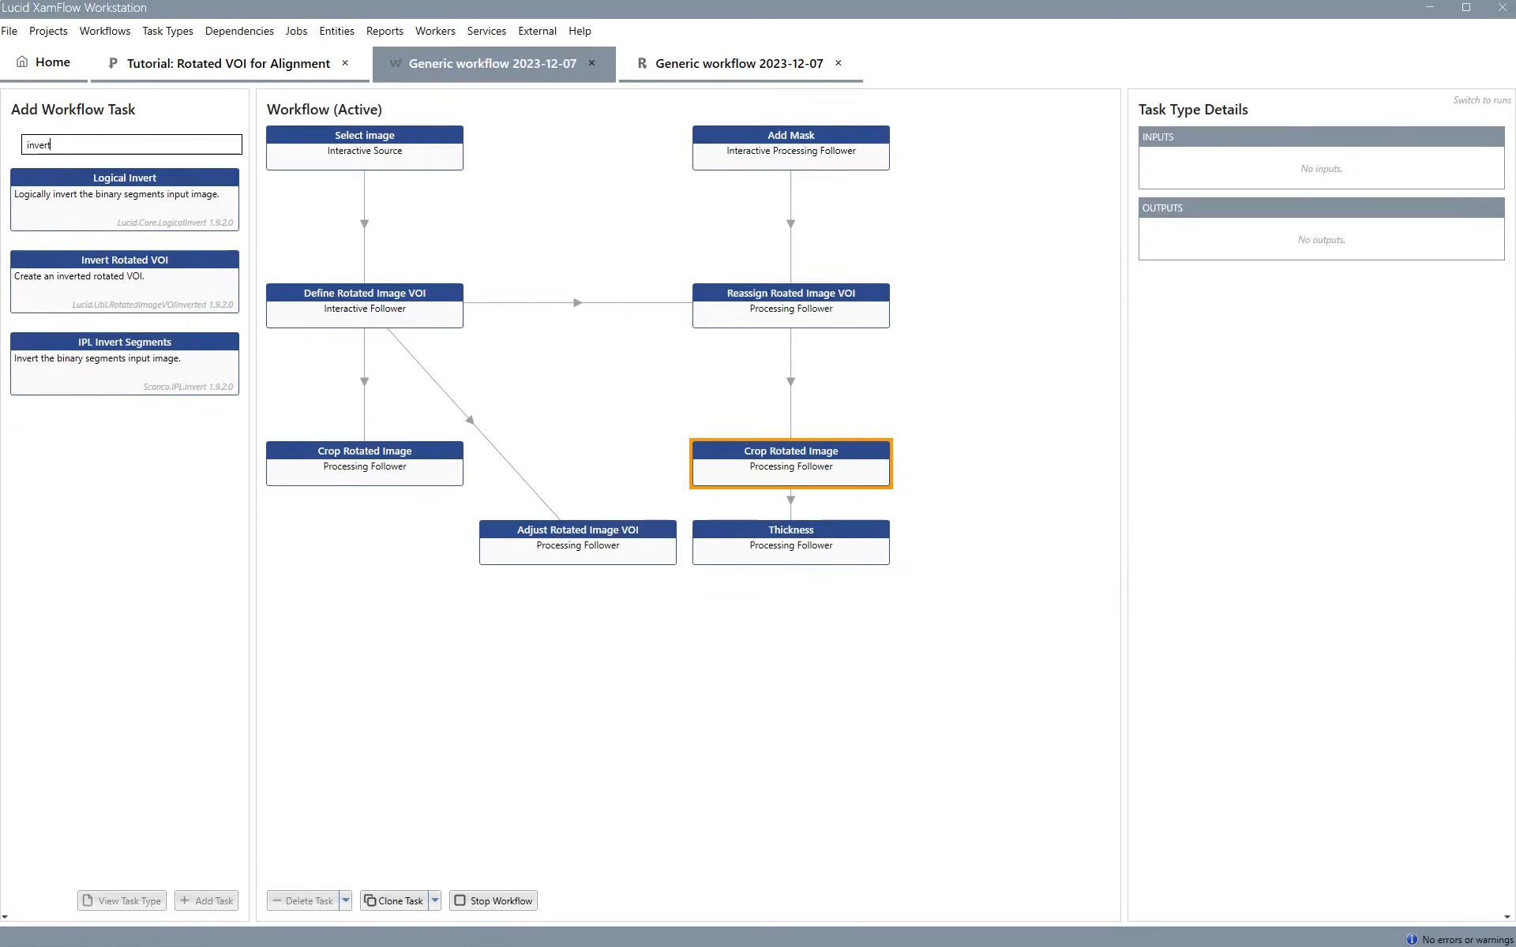
left_click_drag(120, 263, 608, 657)
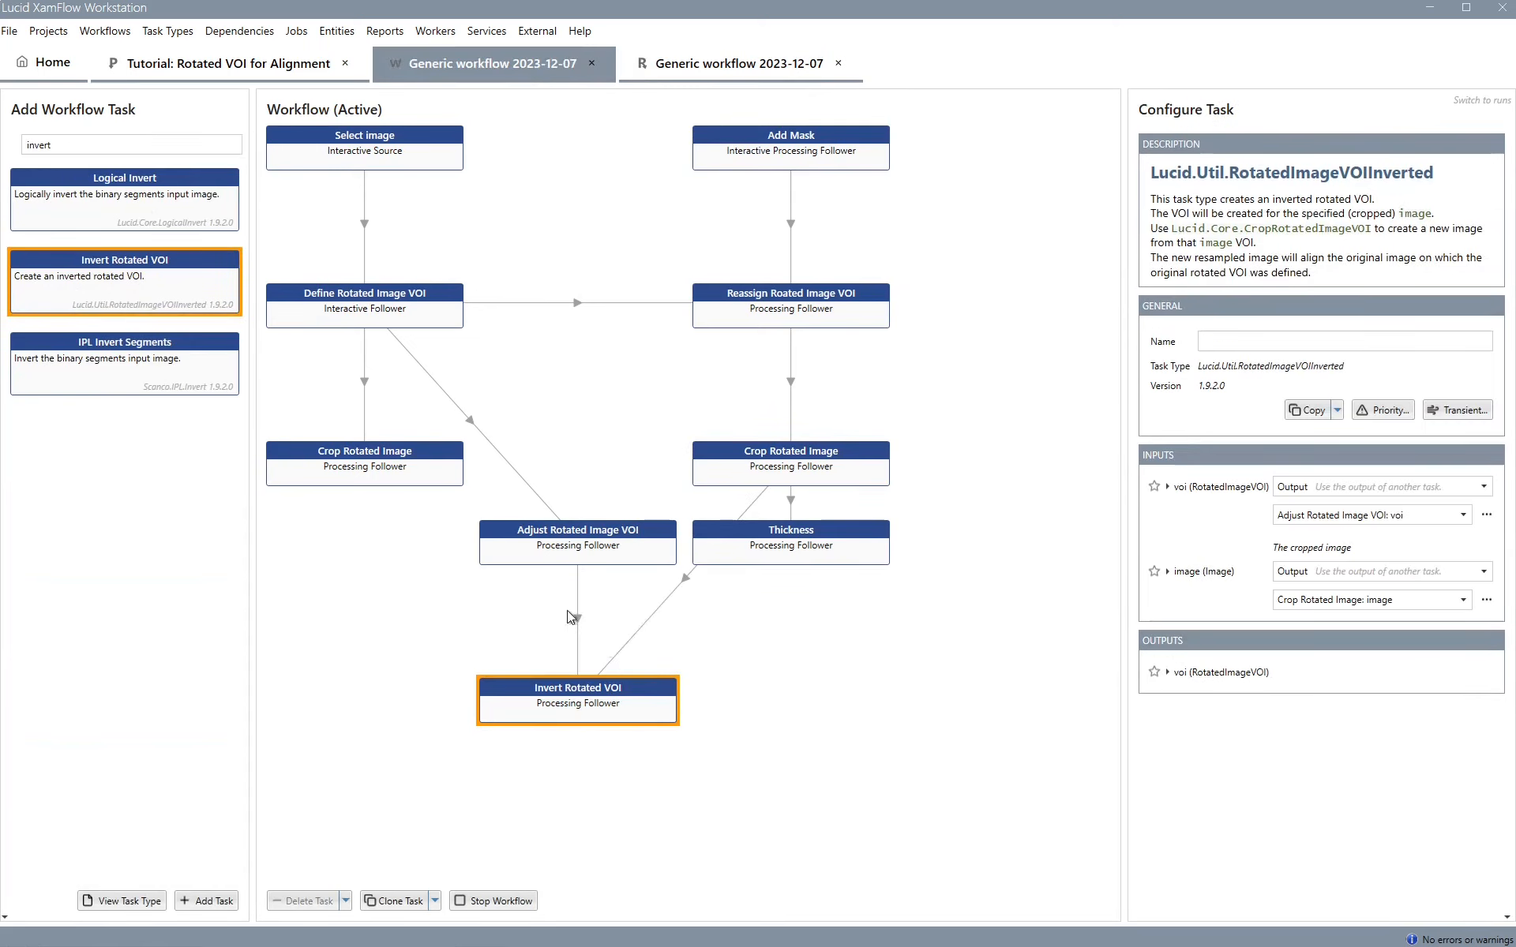
Connect Define Rotated Image VOI to Invert Rotated VOI and rearrange the tasks, placing Invert between the two crops
left_click(365, 304)
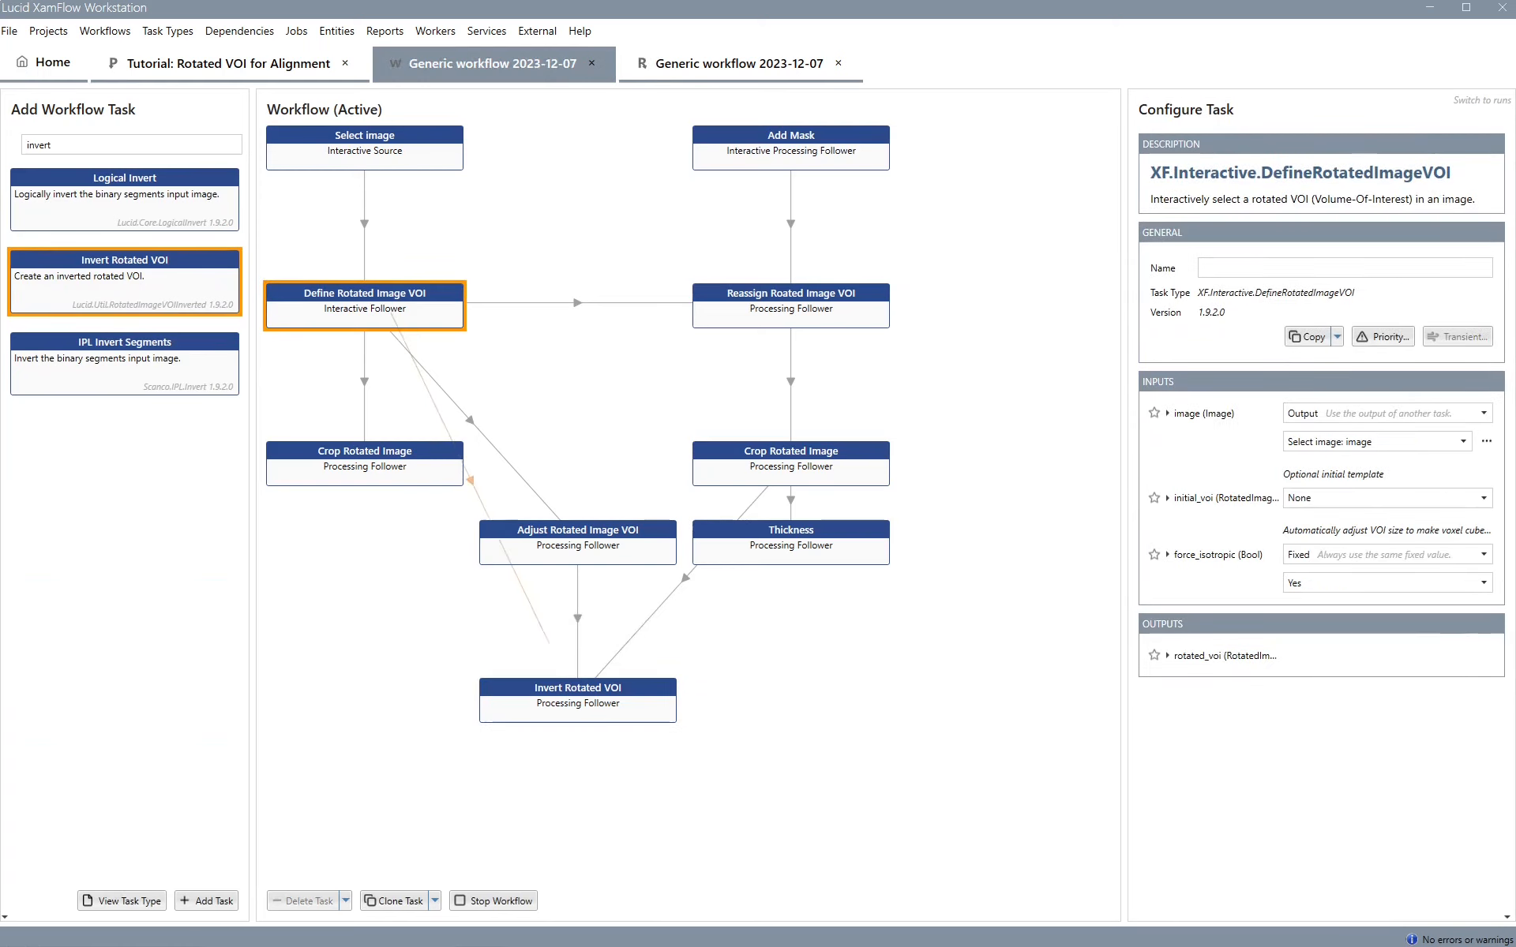
left_click_drag(581, 536, 594, 188)
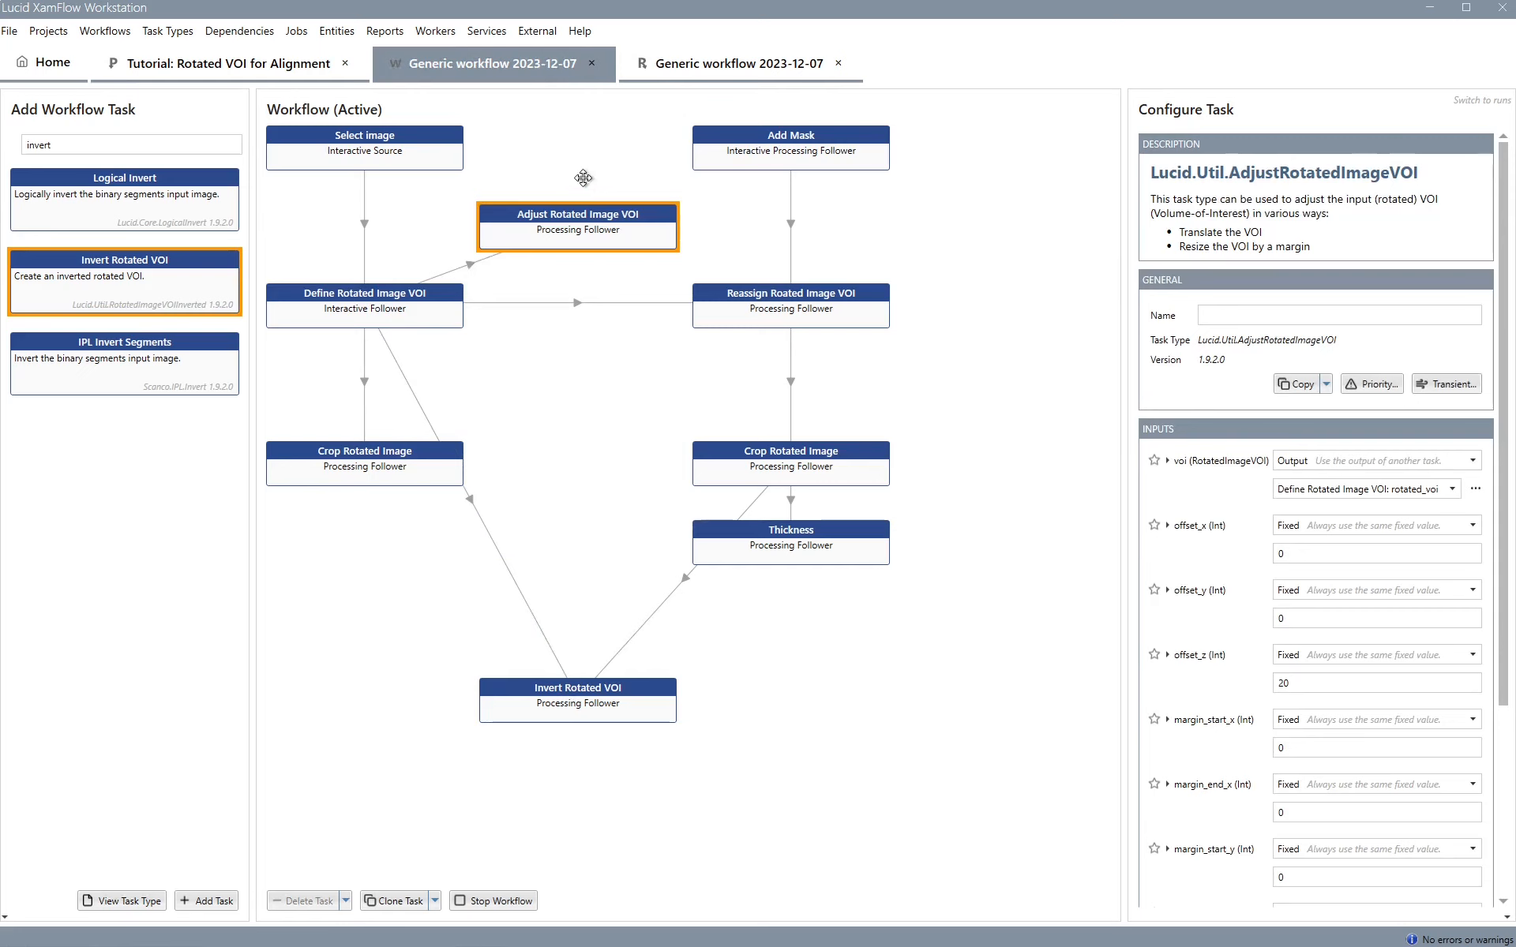
left_click_drag(571, 689, 572, 465)
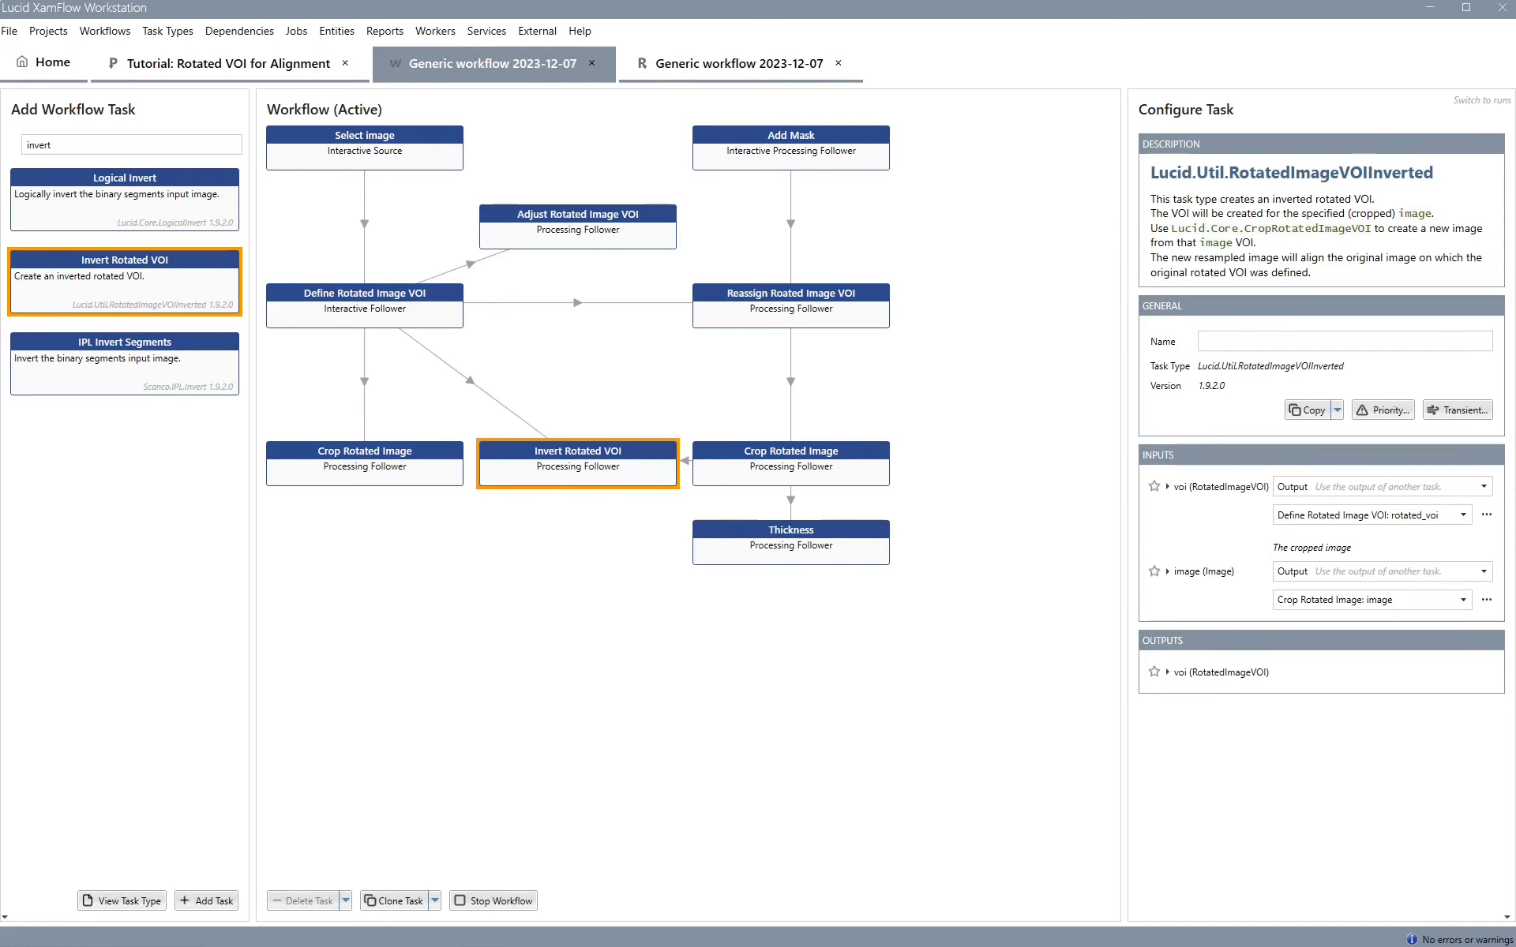
left_click_drag(791, 545, 608, 478)
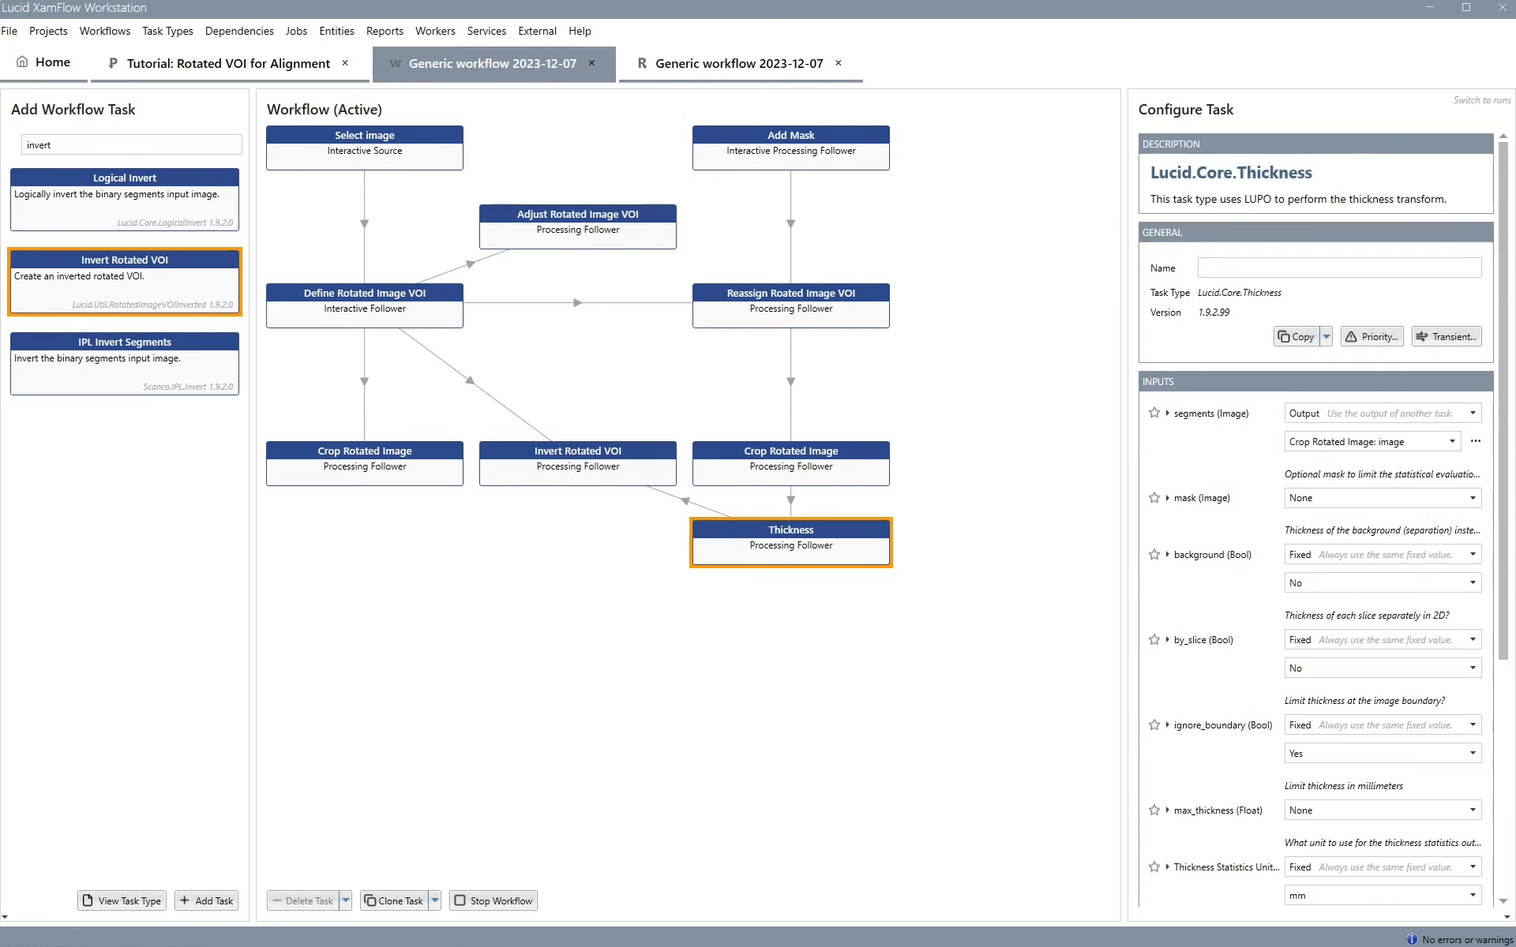
Run a new Invert Rotated VOI job and open the Thickness output image
left_click(1473, 101)
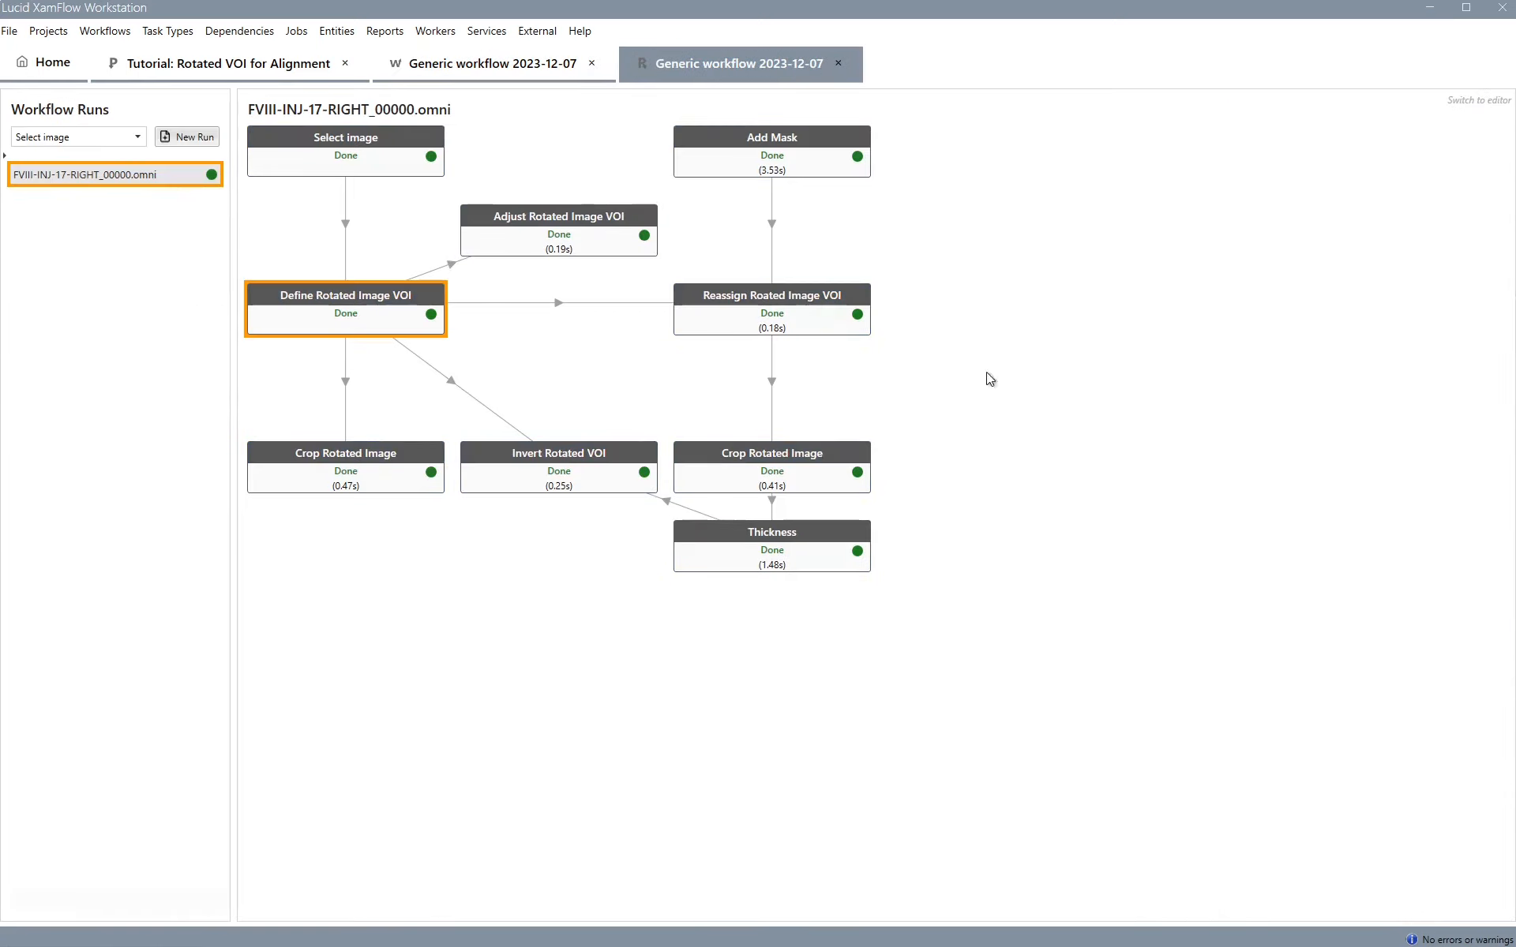
right_click(584, 478)
left_click(619, 484)
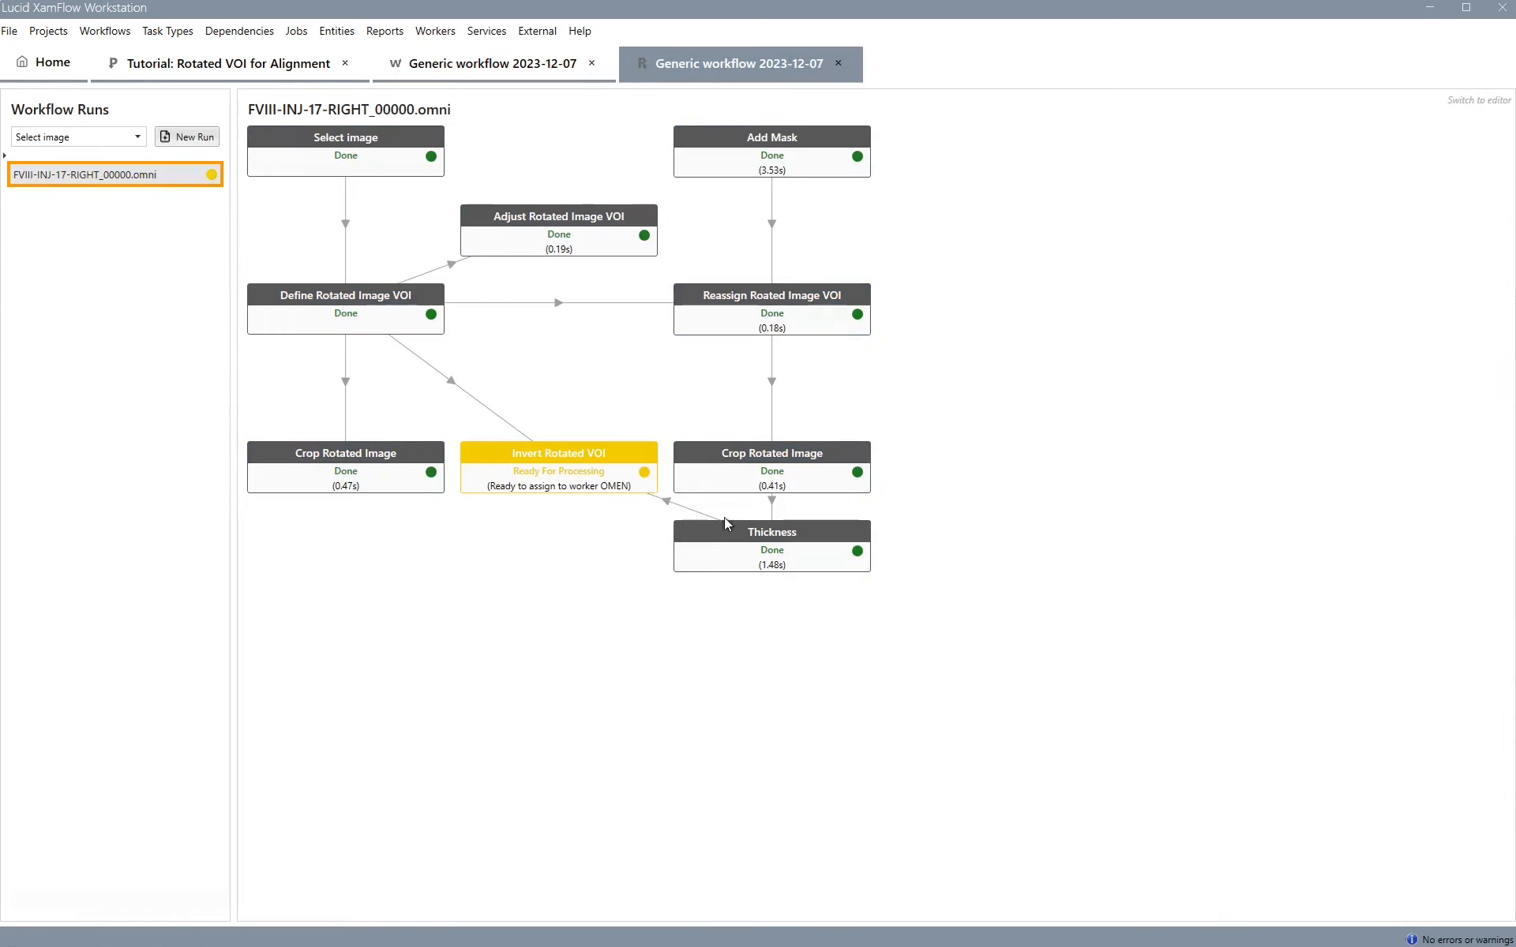
double_click(795, 541)
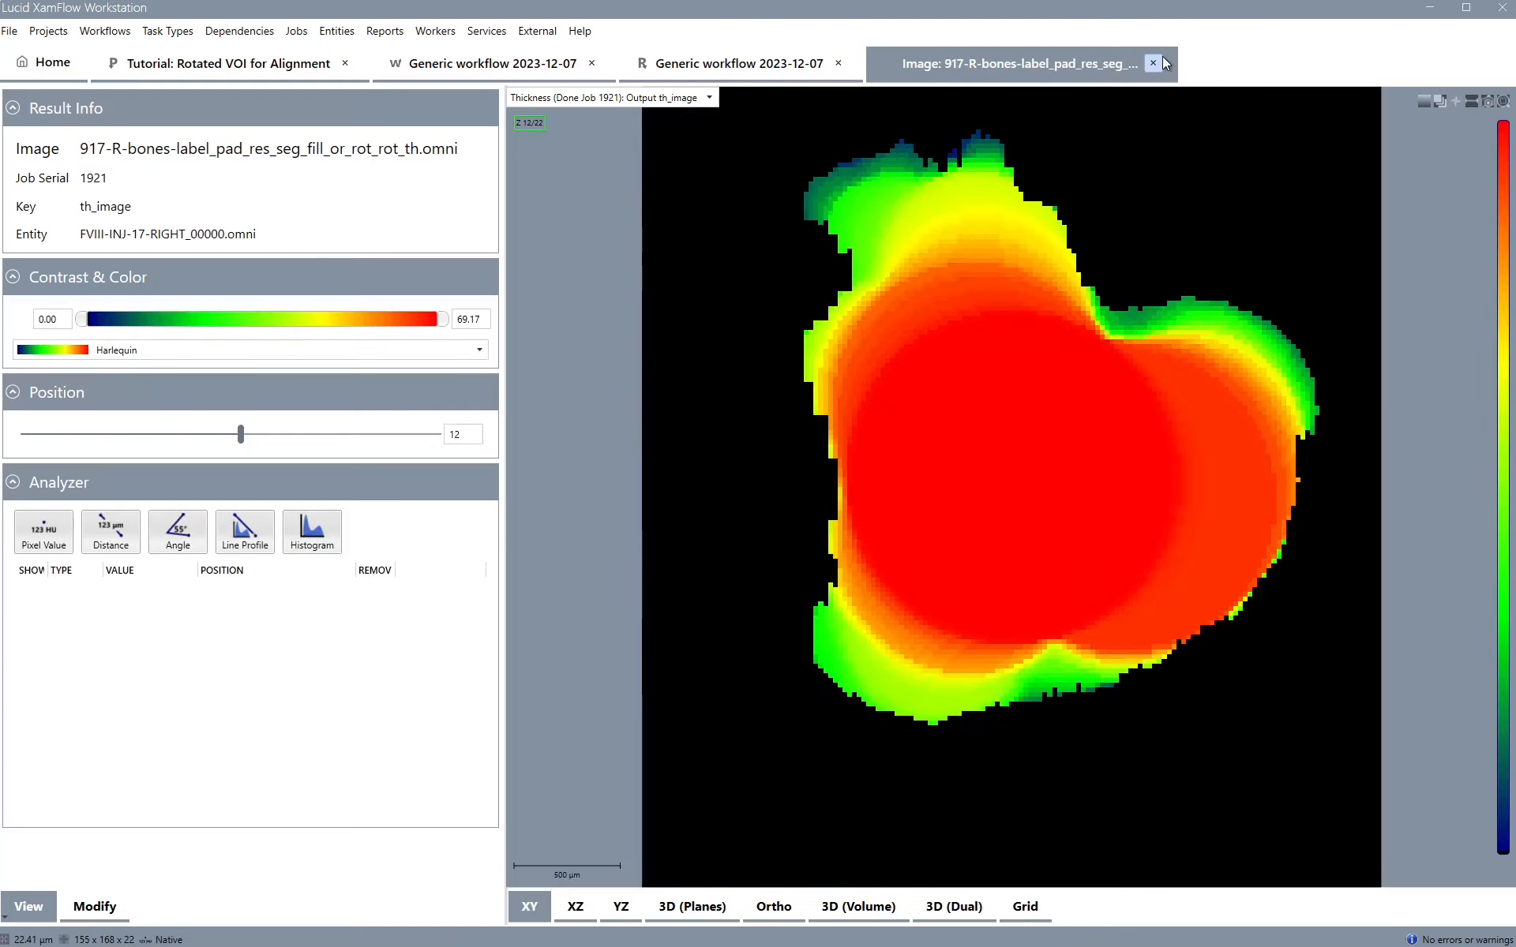
Inspect the thickness output image in 3D volume and ortho views, then close its tab
left_click(873, 909)
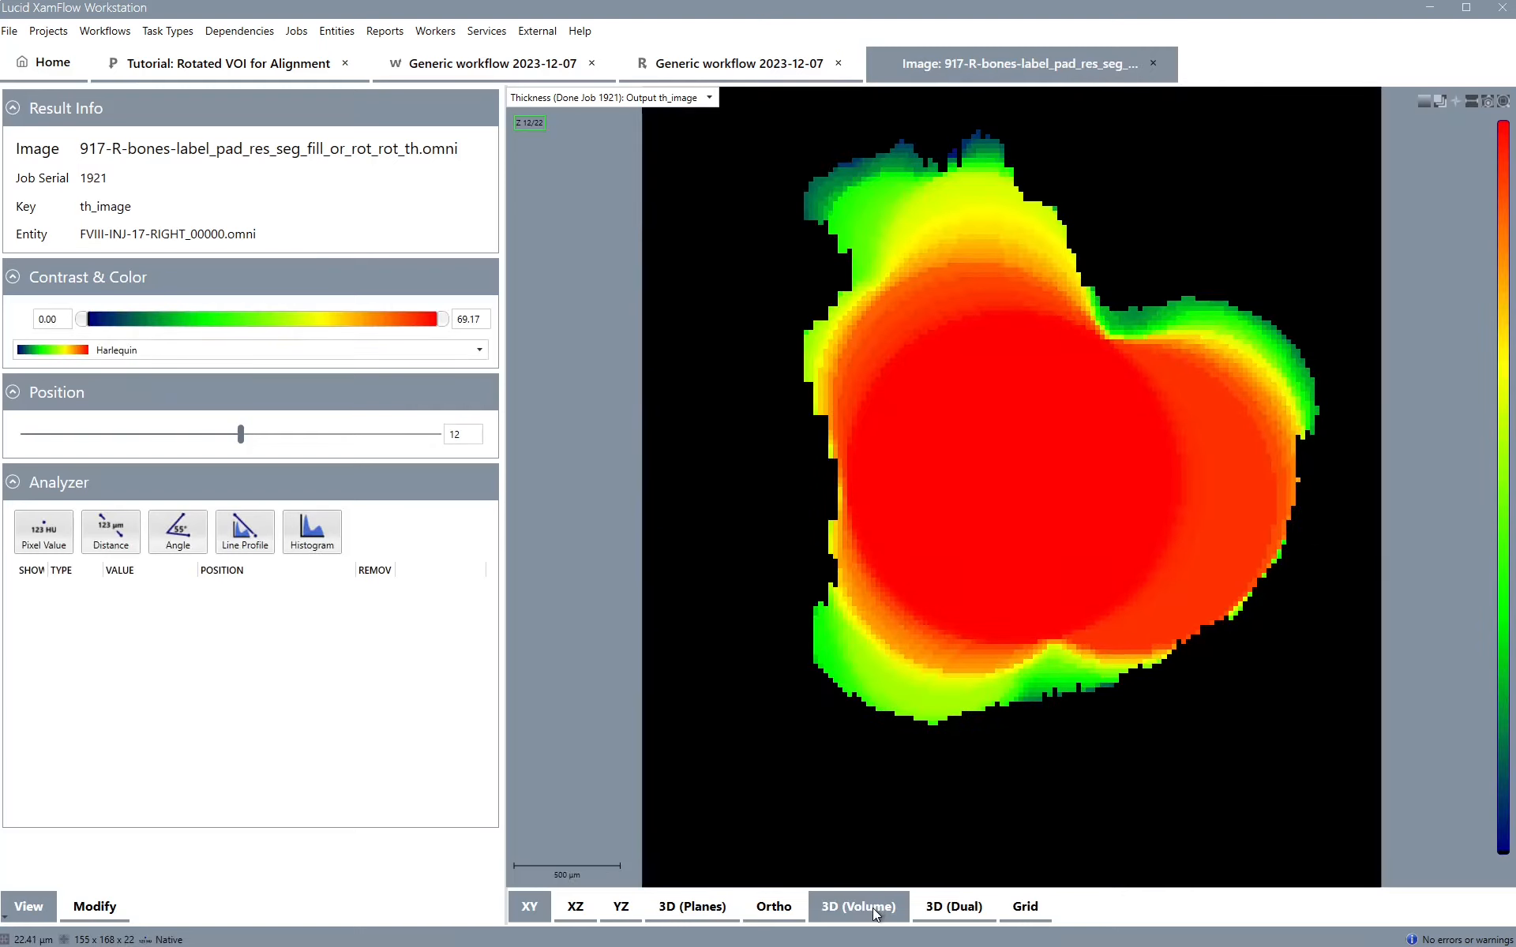
mouse_move(1036, 648)
left_mouse_down()
mouse_move(1066, 438)
mouse_move(1084, 425)
mouse_move(1058, 649)
left_mouse_up()
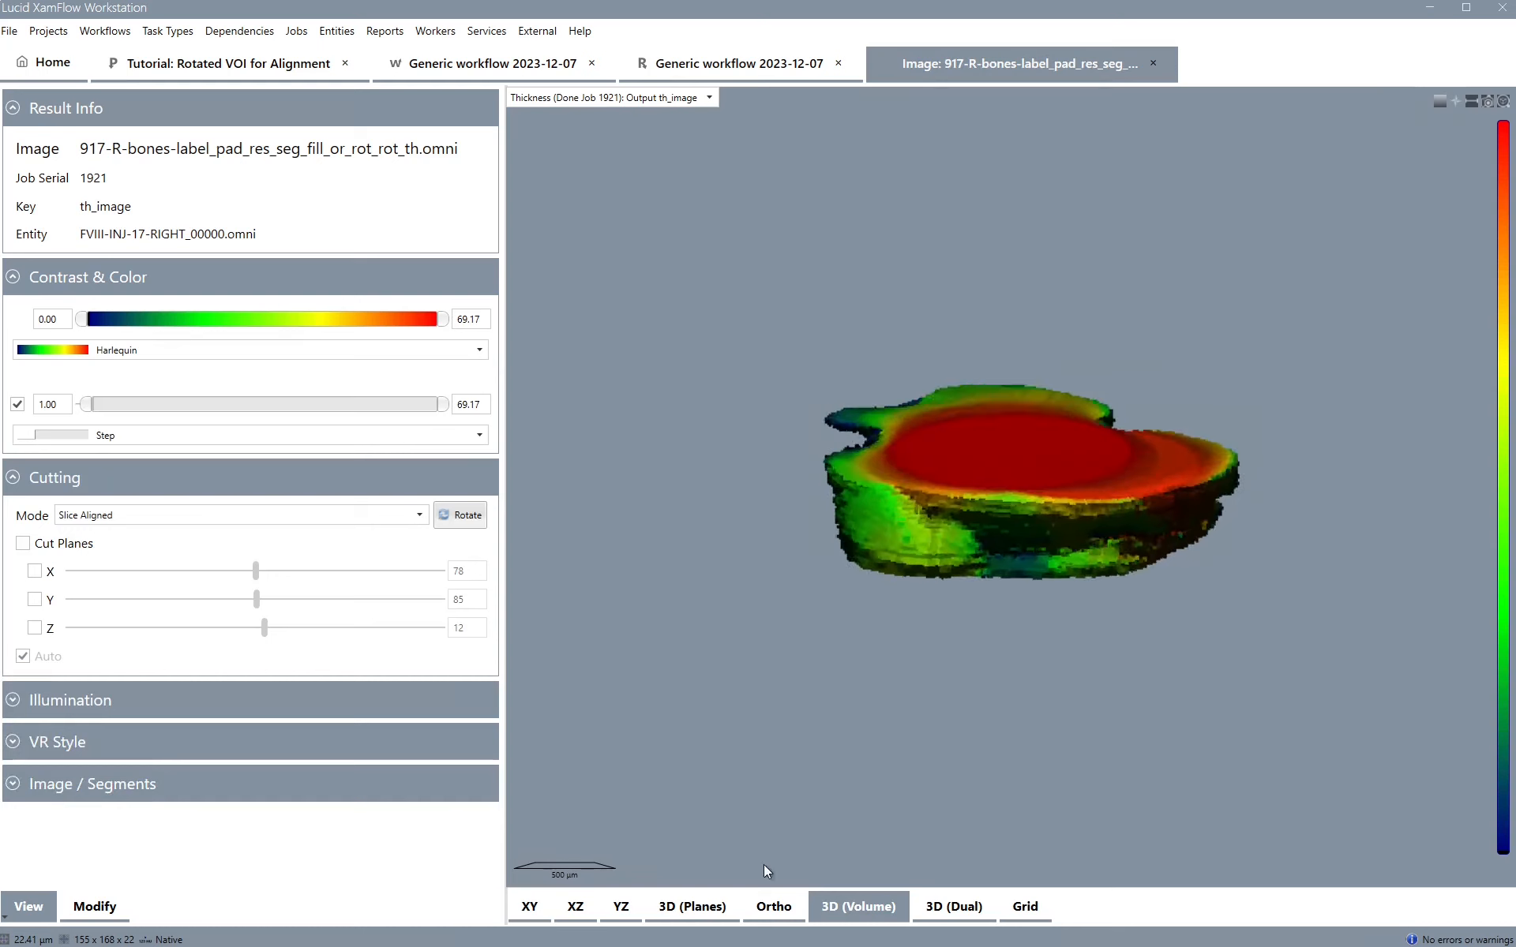
left_click(762, 915)
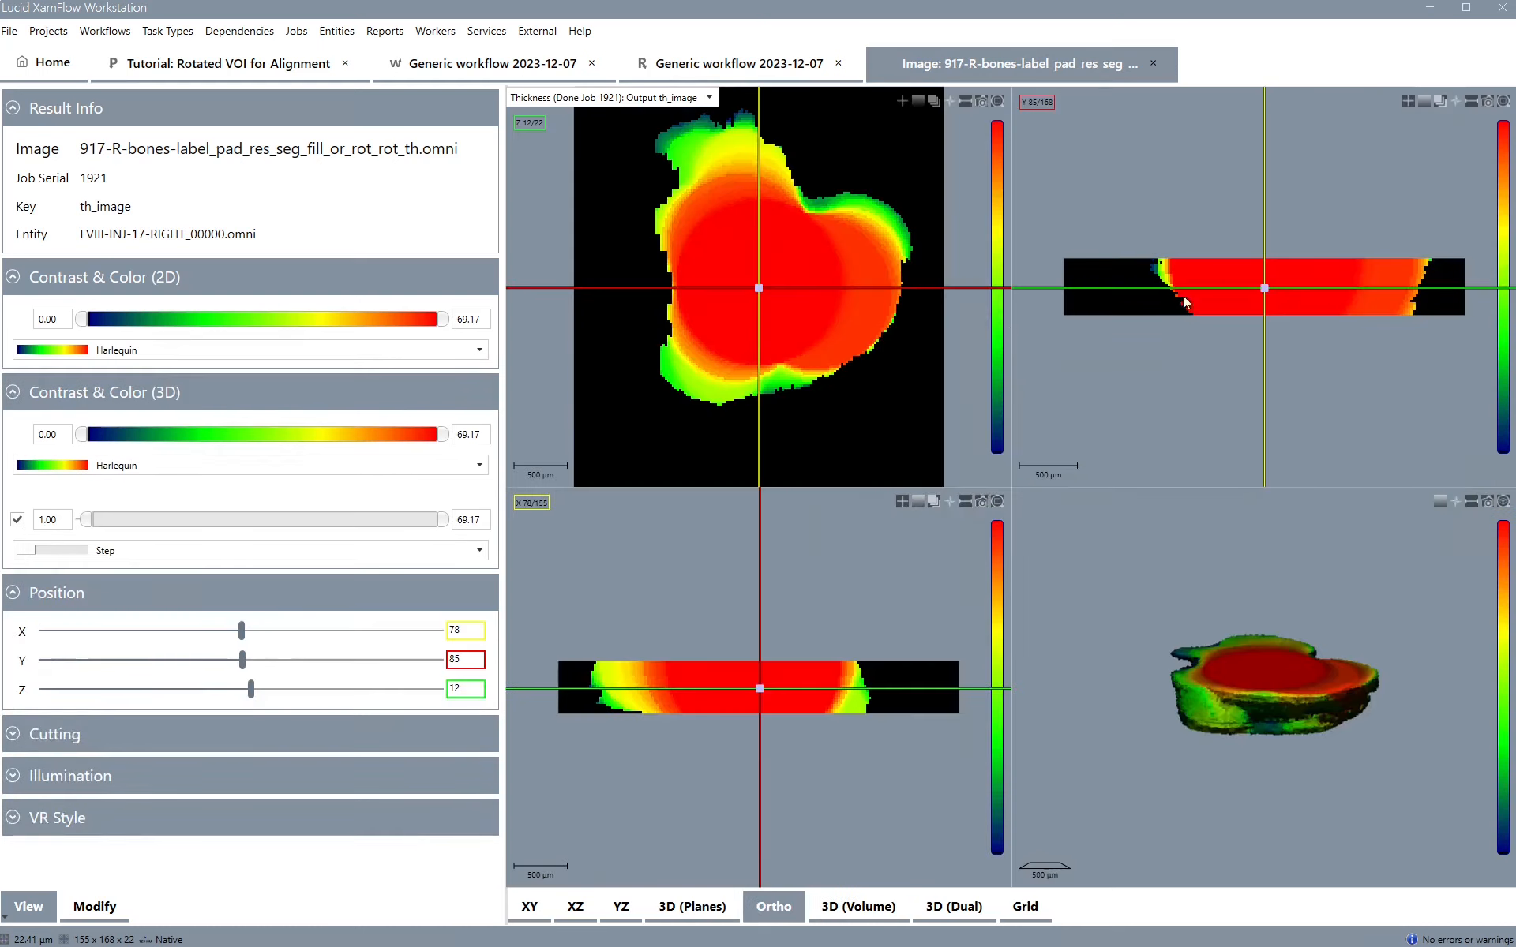
left_click(1155, 64)
Append a Crop Rotated Image task to the Invert Rotated VOI task in the workflow run
left_click(613, 475)
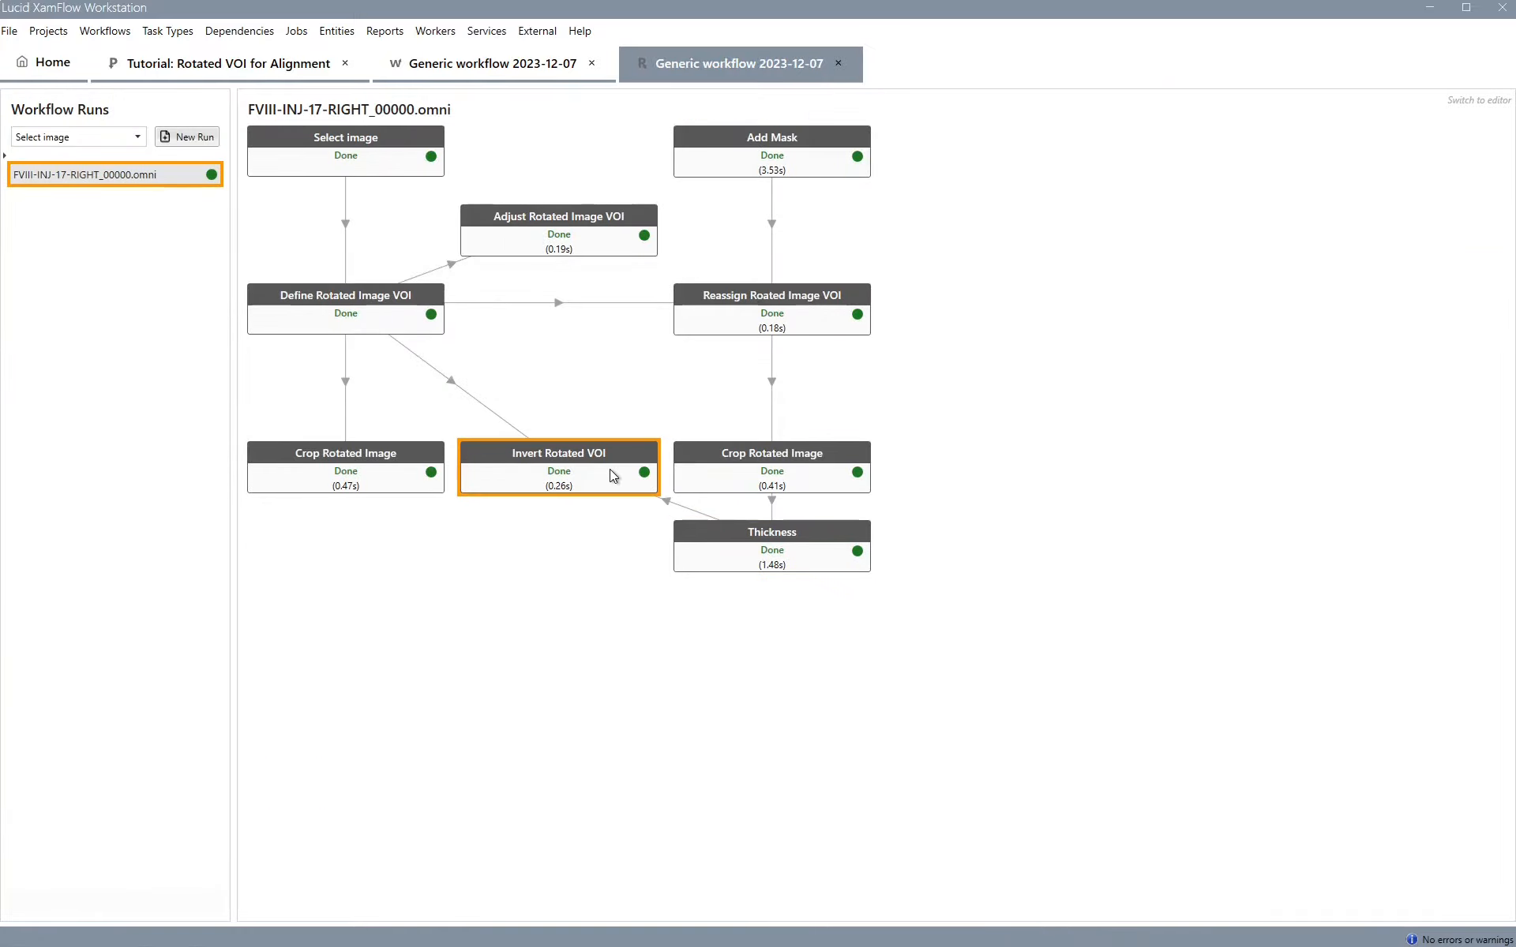
right_click(613, 475)
mouse_move(677, 624)
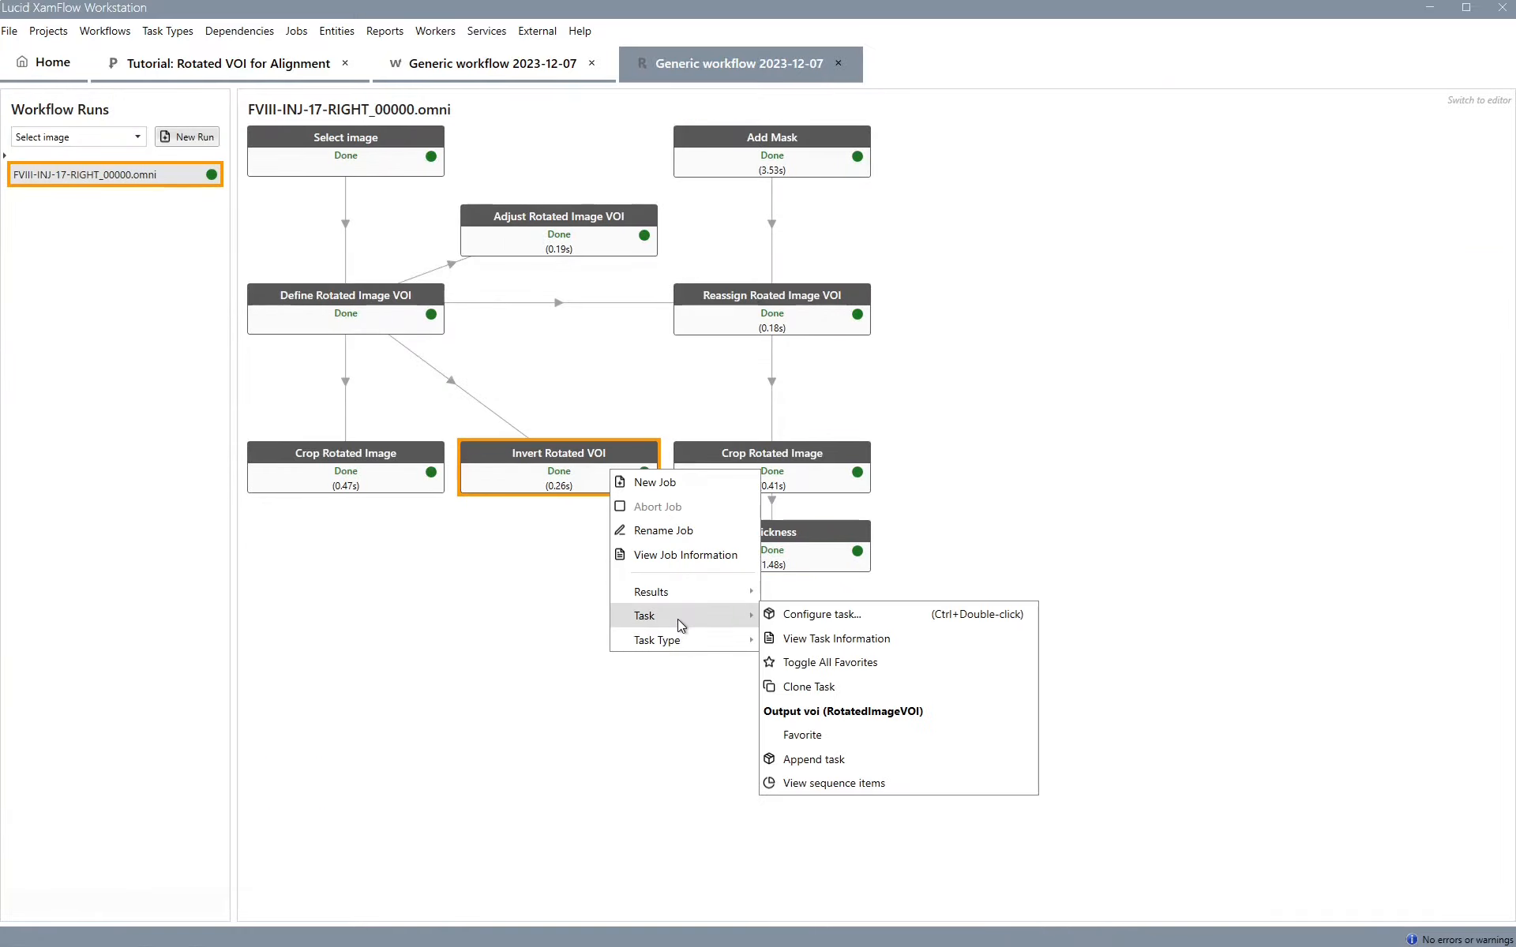
left_click(807, 759)
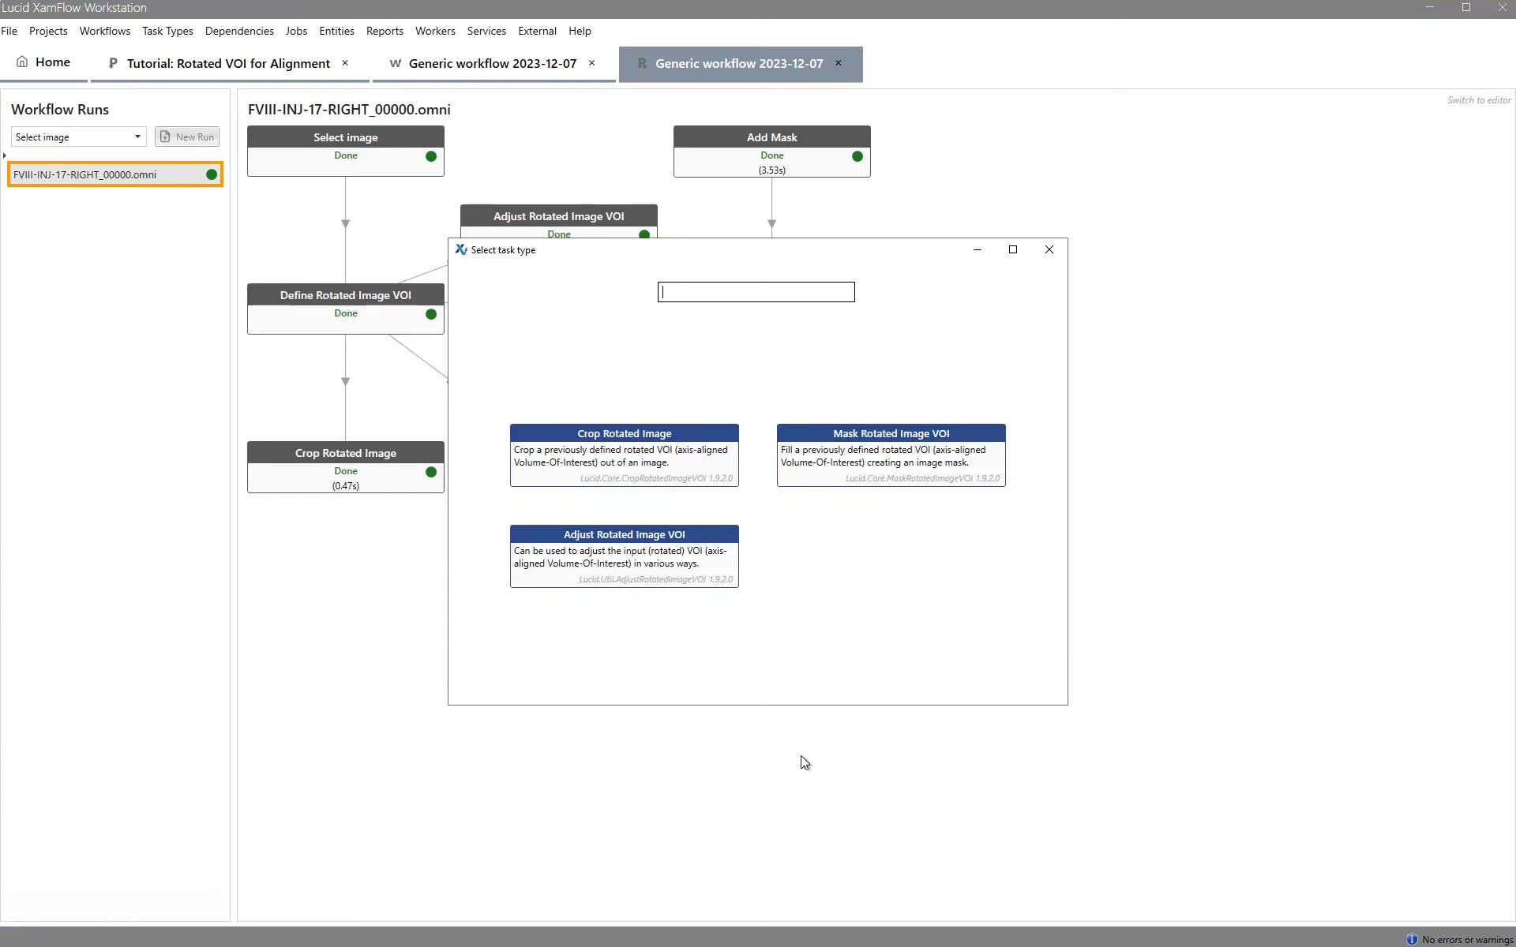
left_click(705, 461)
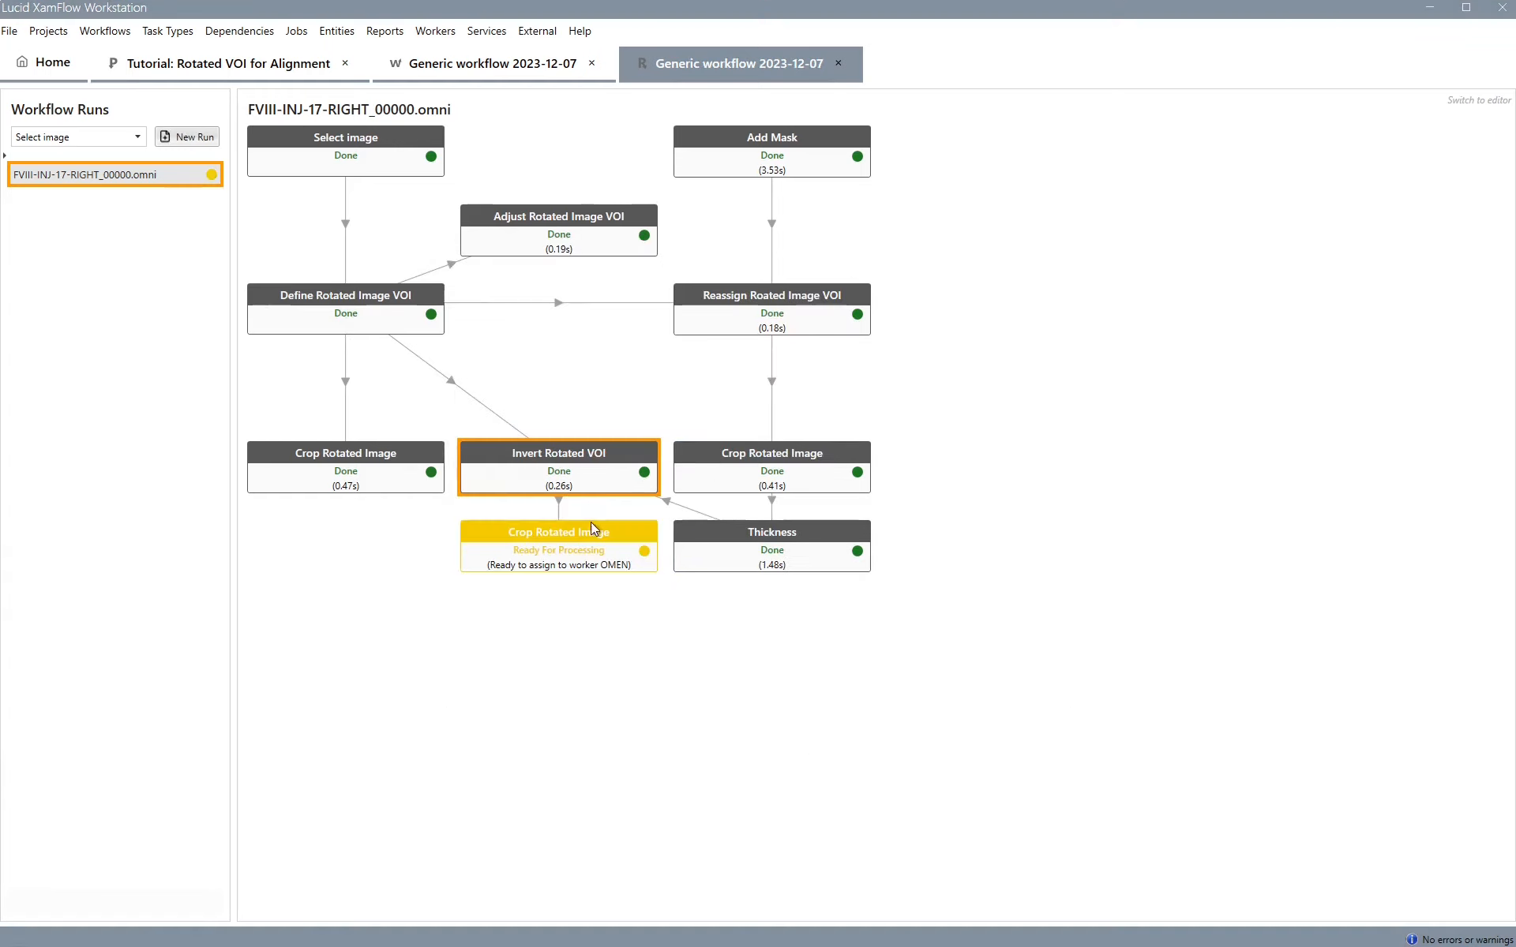
Open the Invert Rotated VOI output to examine the inverted VOI box in the ortho views, then close it
double_click(589, 477)
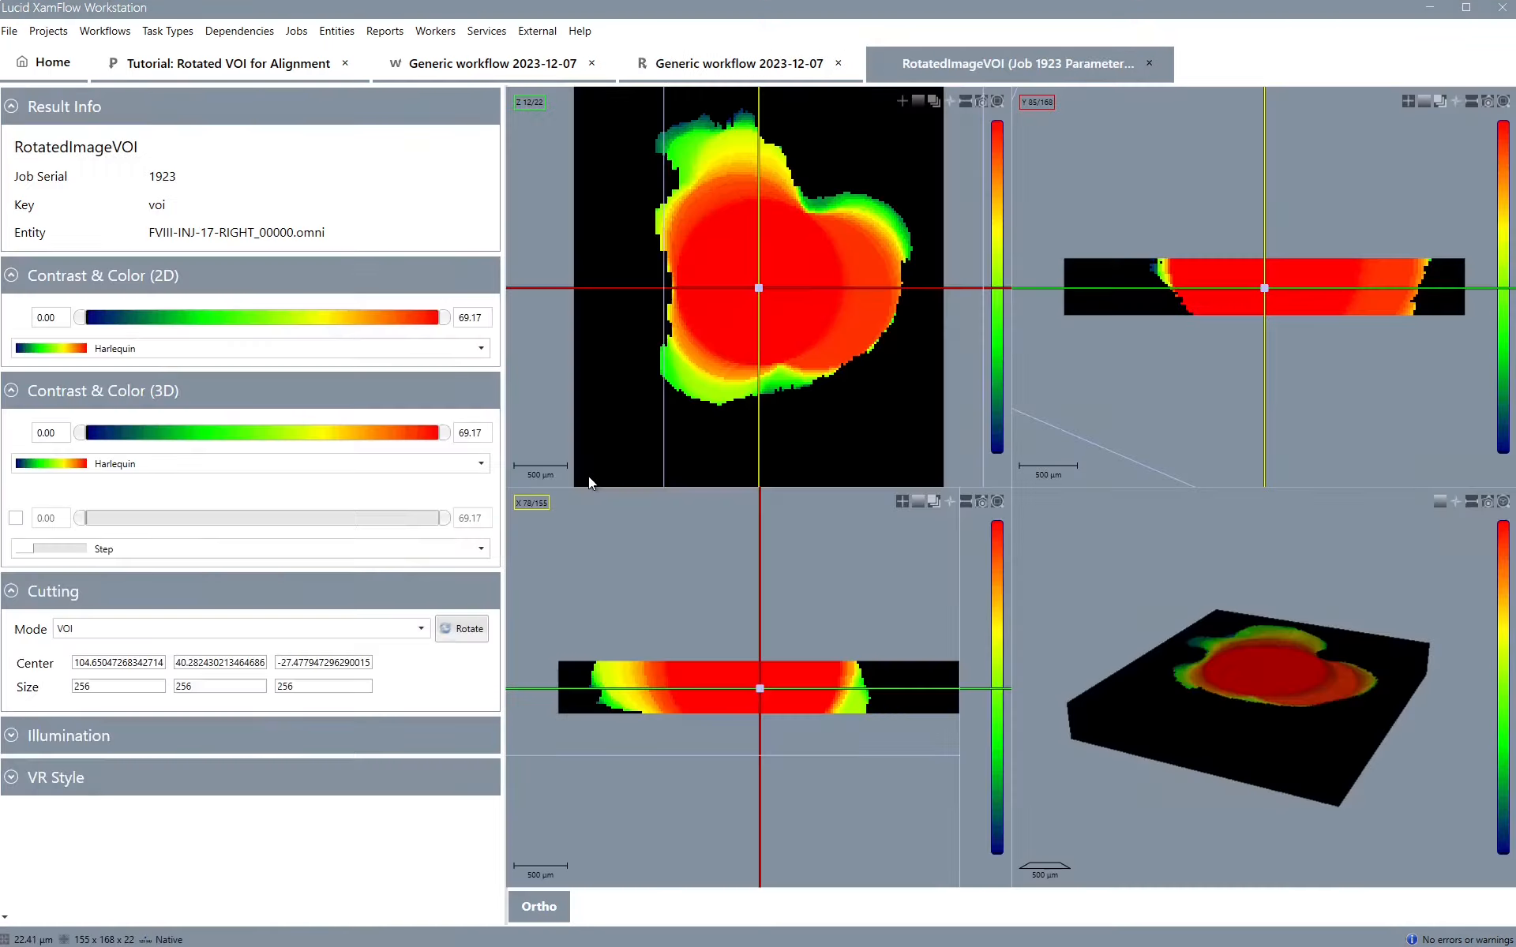
scroll(695, 614, "down", 5)
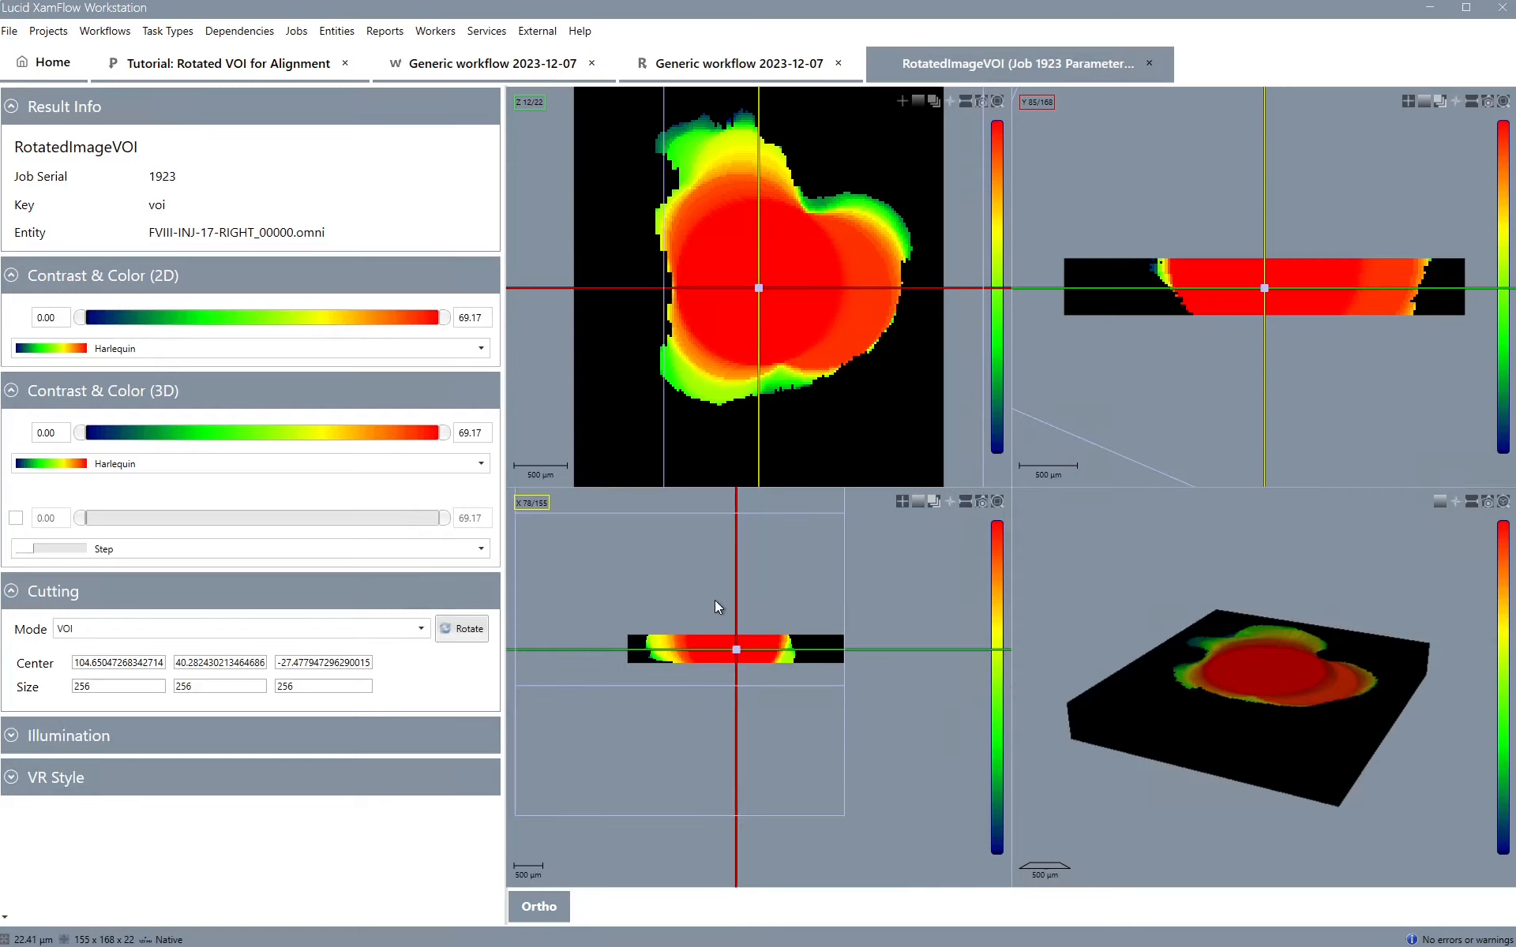
scroll(1173, 224, "down", 2)
scroll(1173, 224, "down", 4)
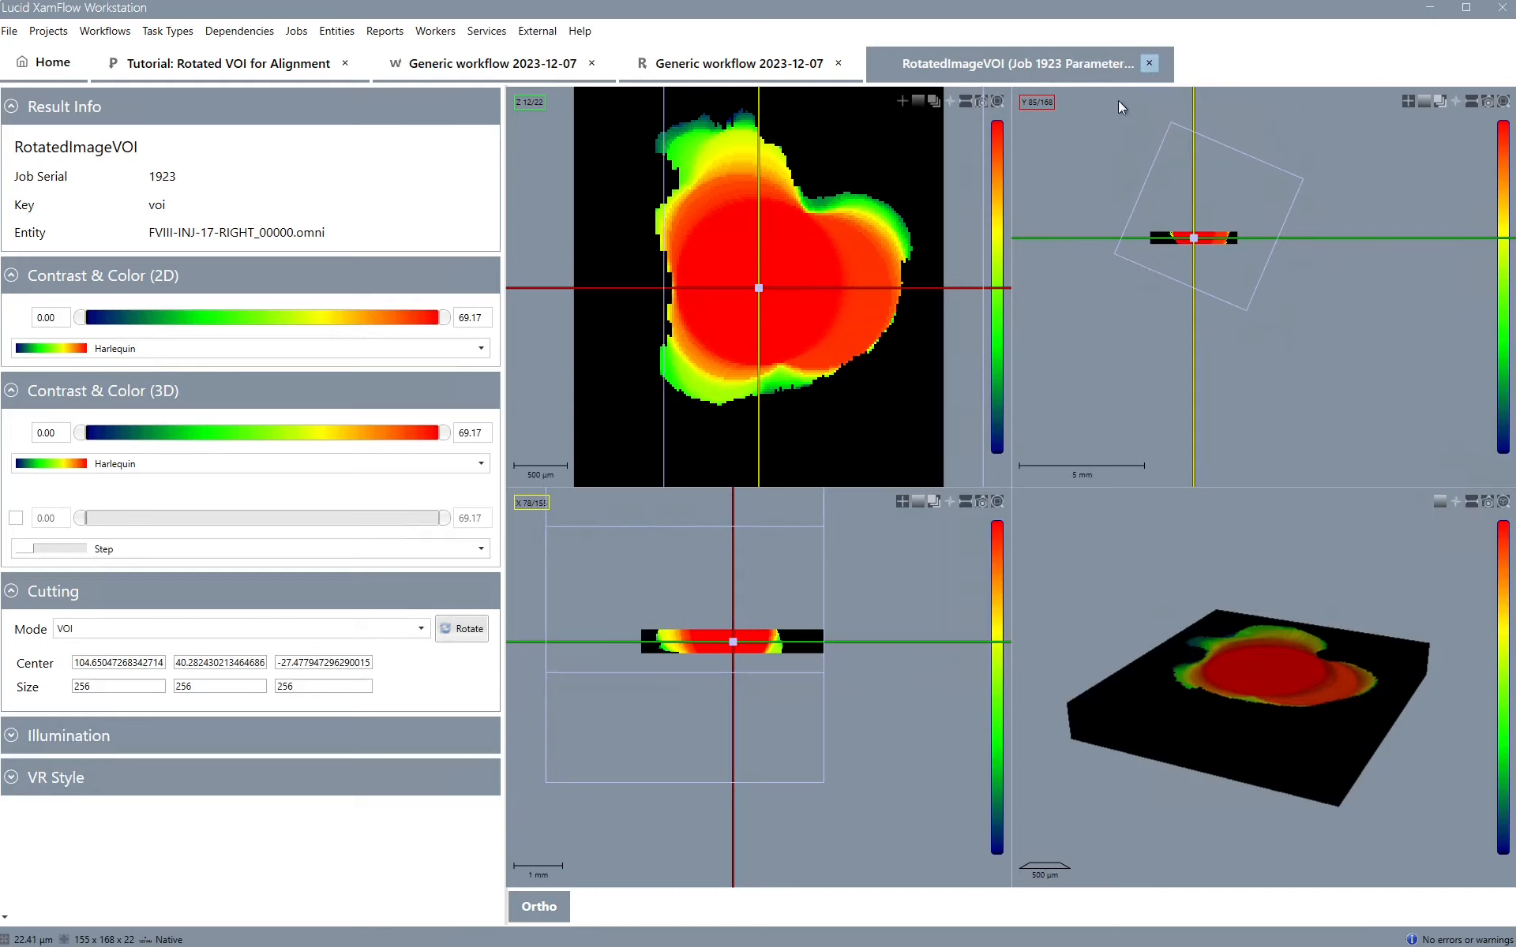
left_click(1149, 63)
Open the new Crop Rotated Image output and inspect it in 3D volume and ortho views, then close it
double_click(583, 559)
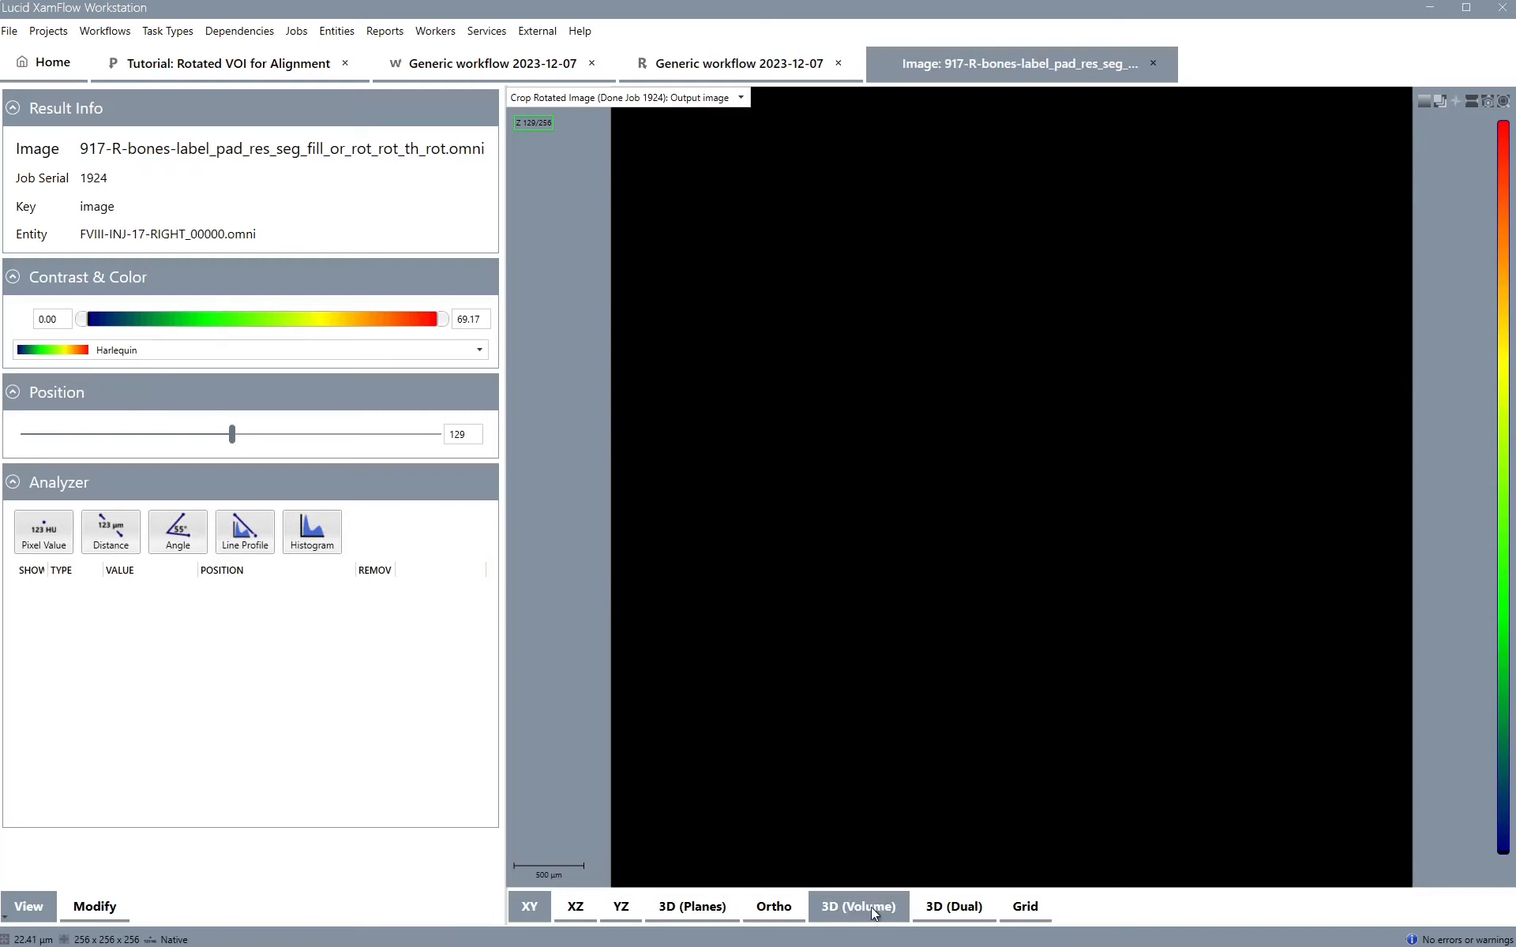
left_click(858, 908)
left_click(775, 909)
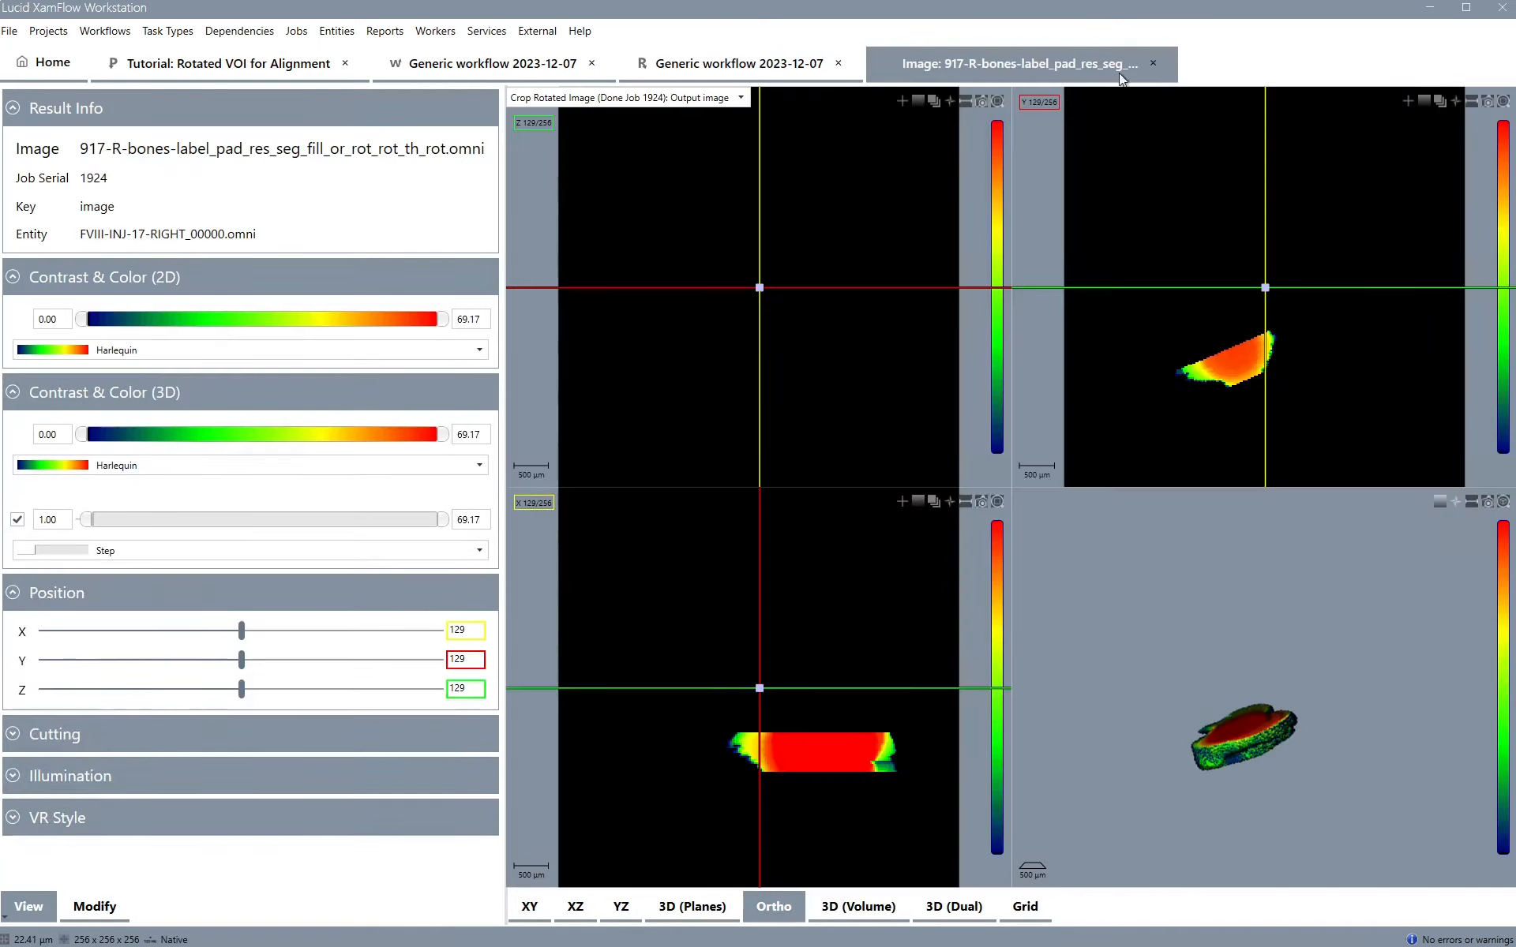
left_click(1153, 63)
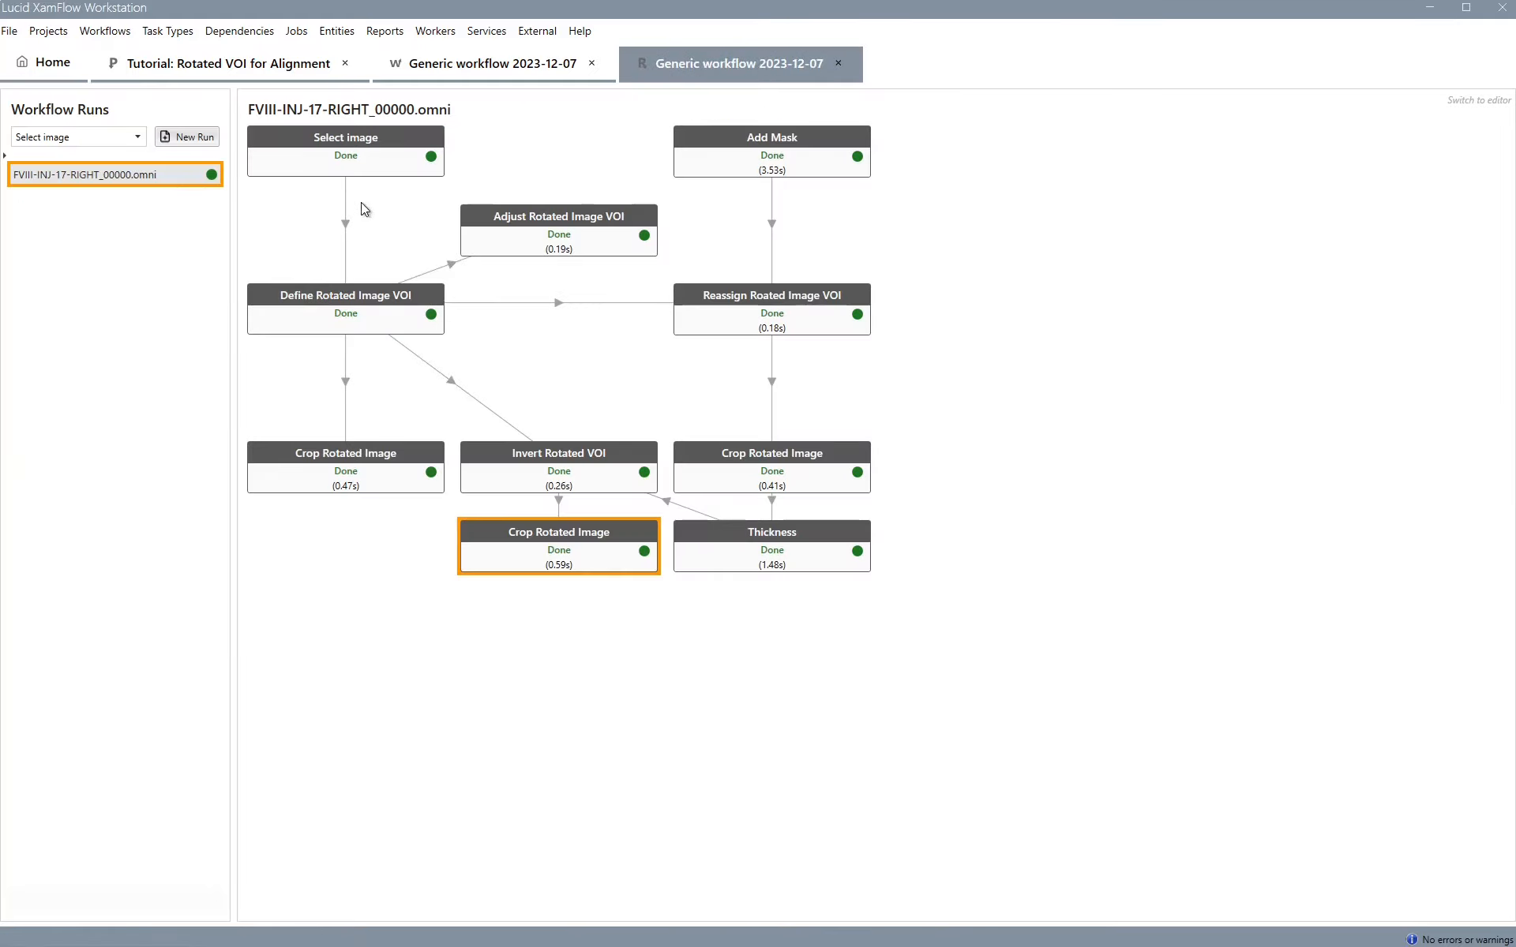
Copy the Select image output reference and compare the new Crop Rotated Image result against it
right_click(394, 150)
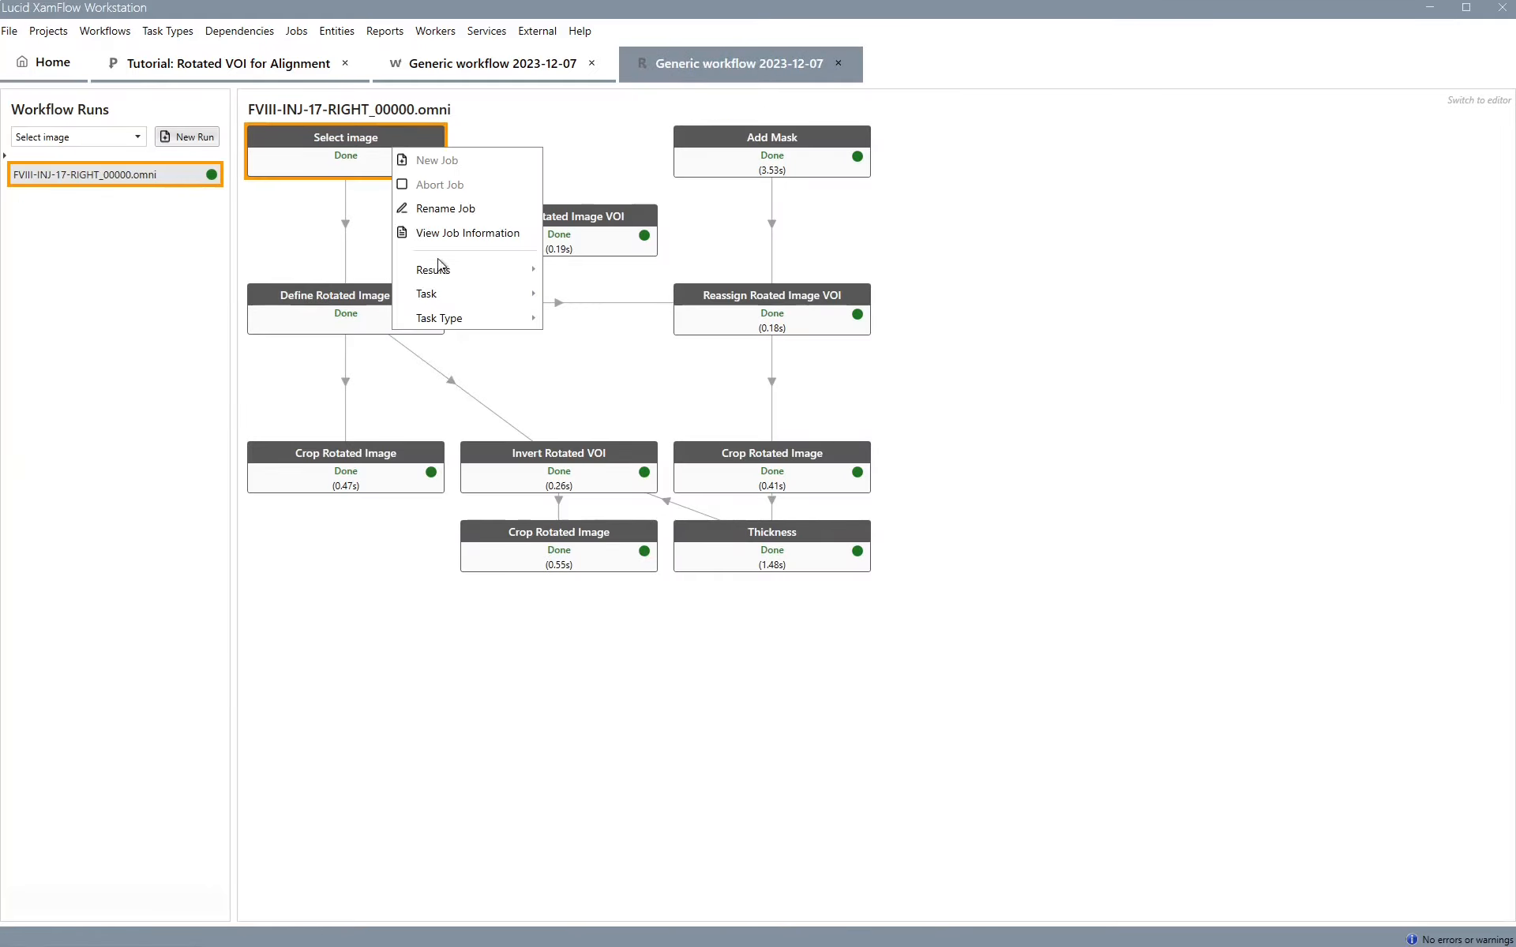
mouse_move(442, 270)
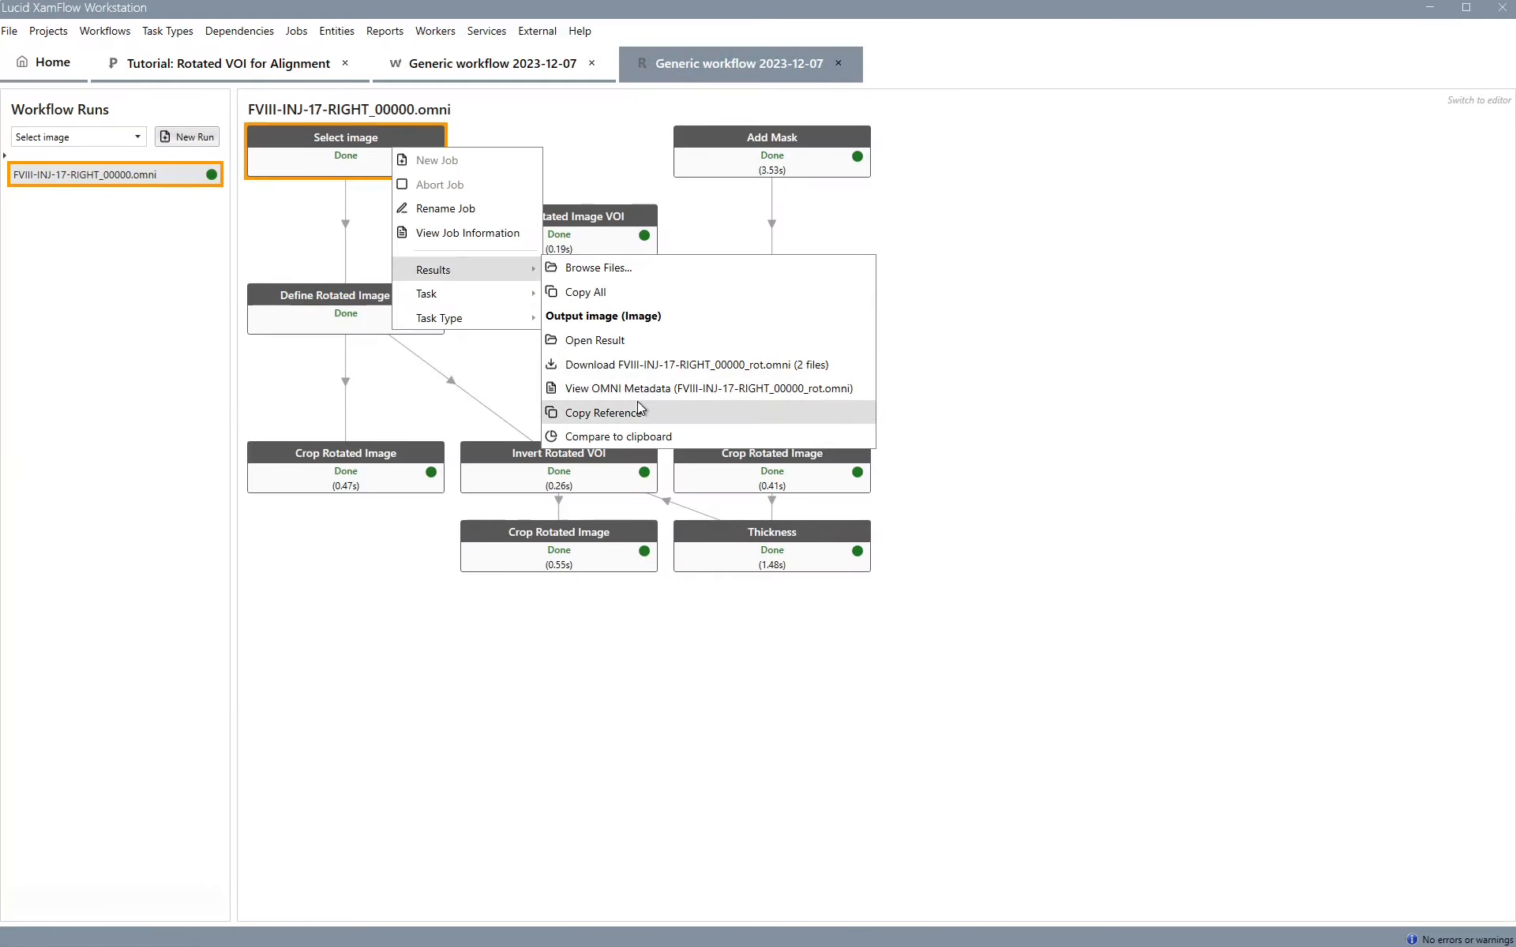
left_click(640, 409)
right_click(586, 547)
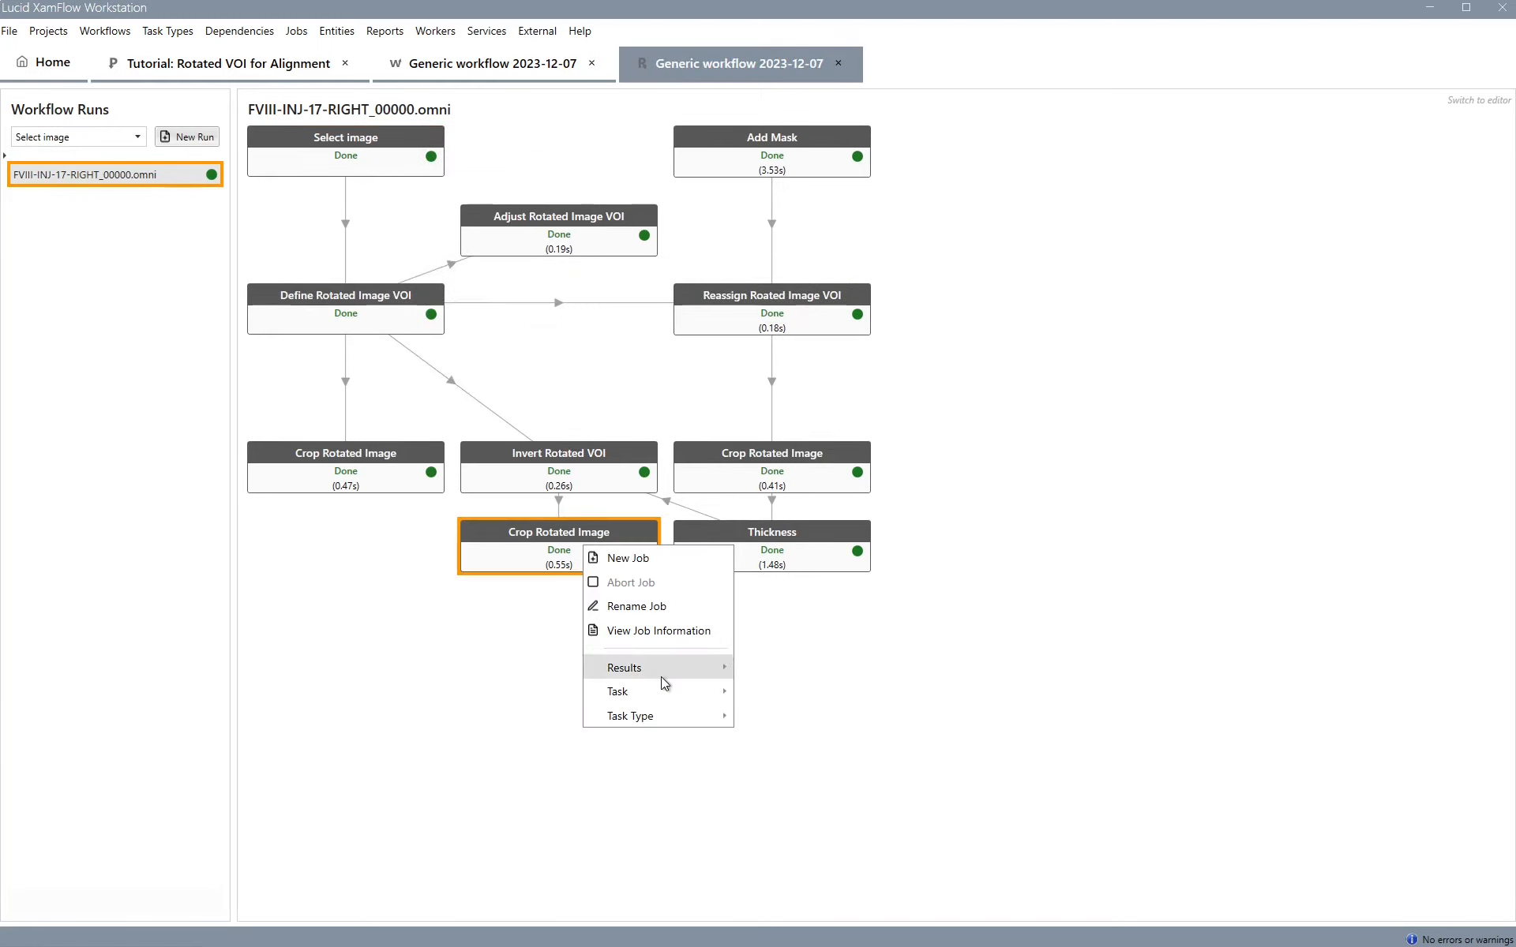
mouse_move(660, 676)
left_click(808, 841)
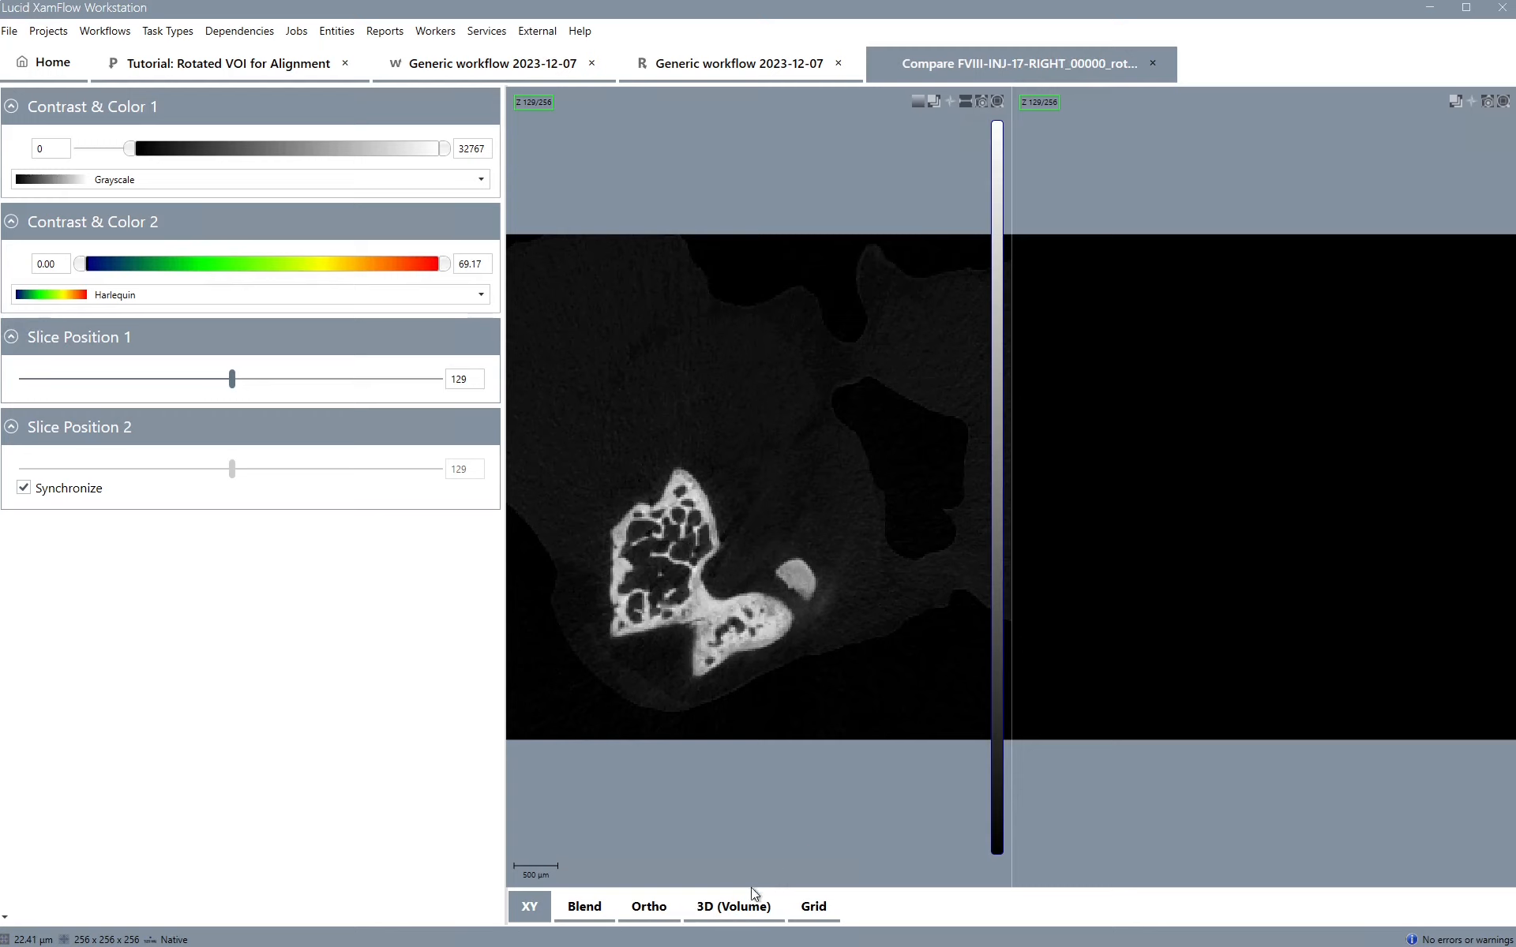
Show the comparison as a 3D volume with image 1's lower opacity threshold about 5619 and cut planes off
left_click(727, 903)
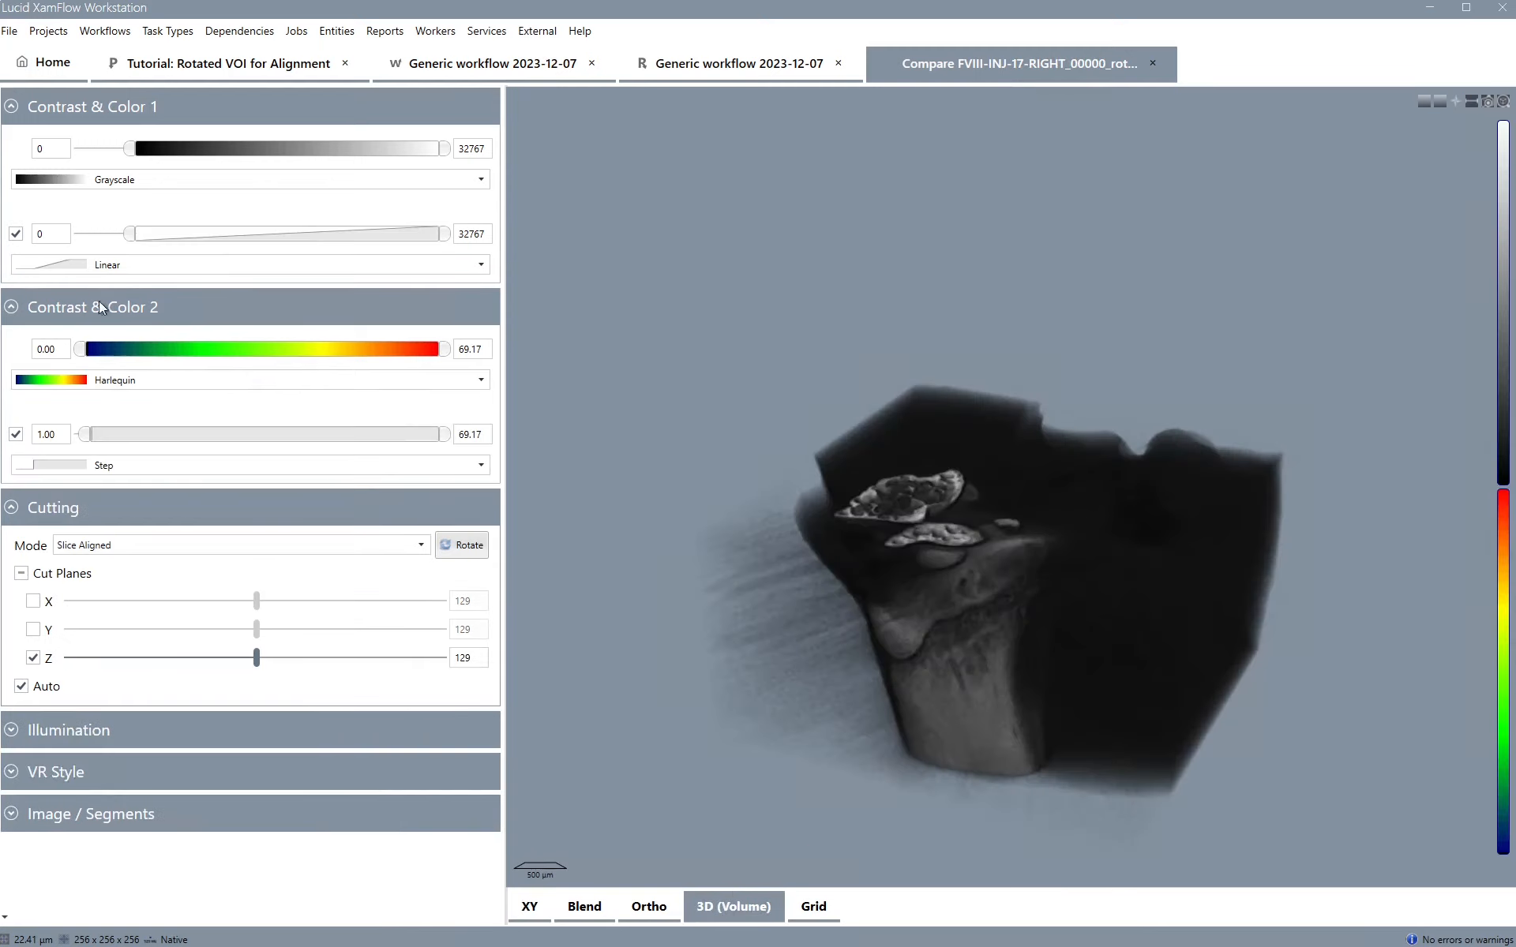
left_click_drag(155, 235, 180, 234)
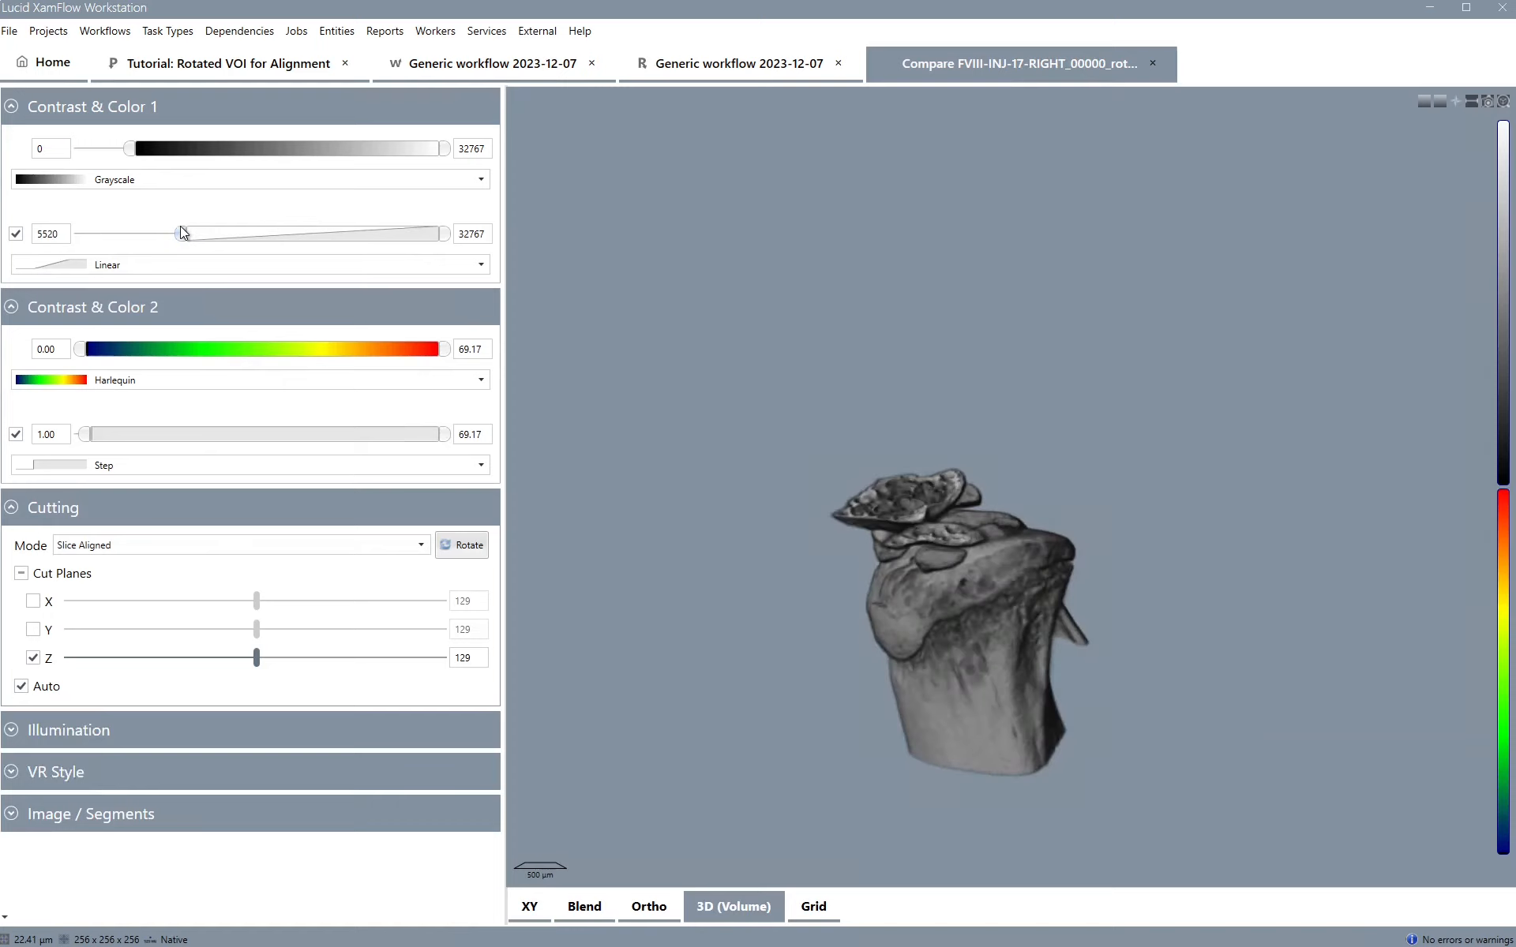
left_click(22, 575)
Set the VR style's Dual LUT Mode to DualLUTImageBlend to overlay the thickness map on the bone
left_click(96, 777)
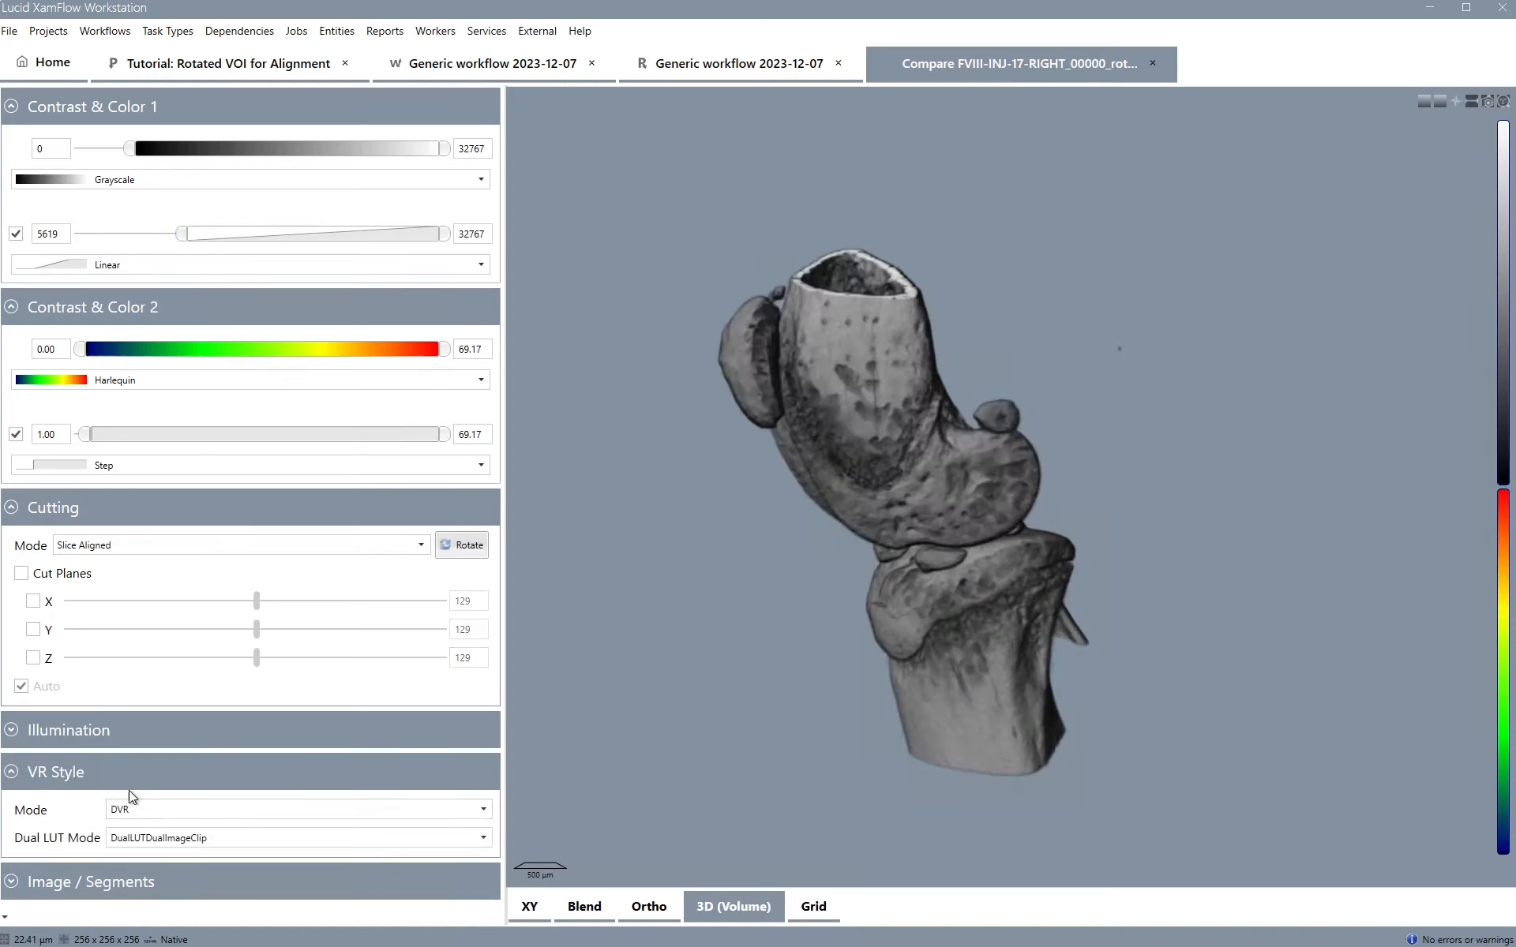
left_click(150, 838)
left_click(163, 874)
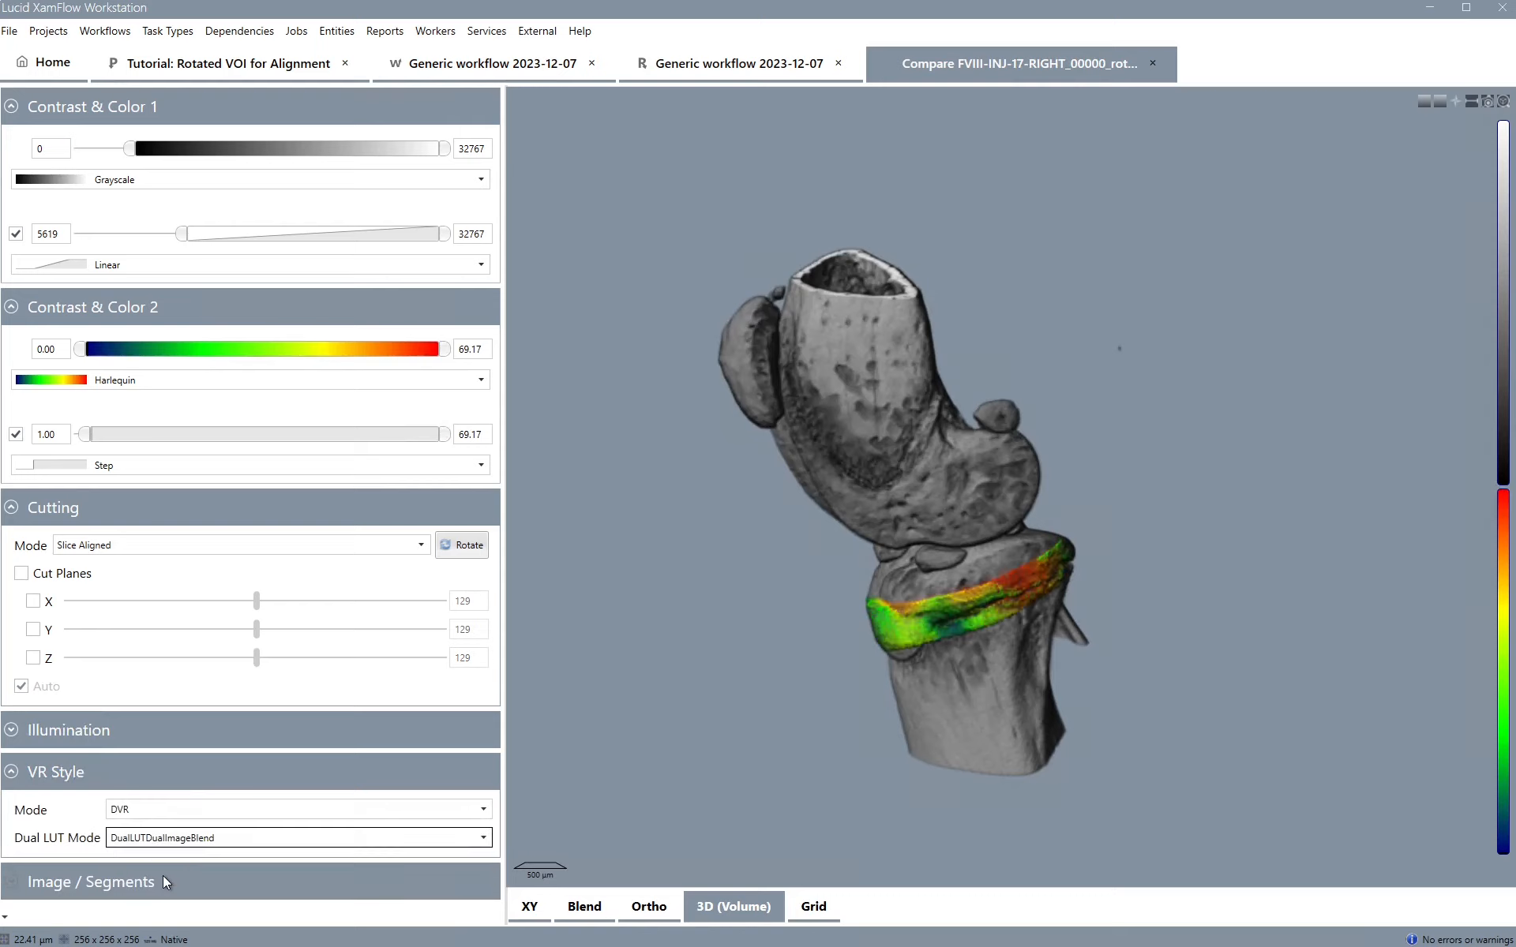
left_click_drag(928, 594, 995, 329)
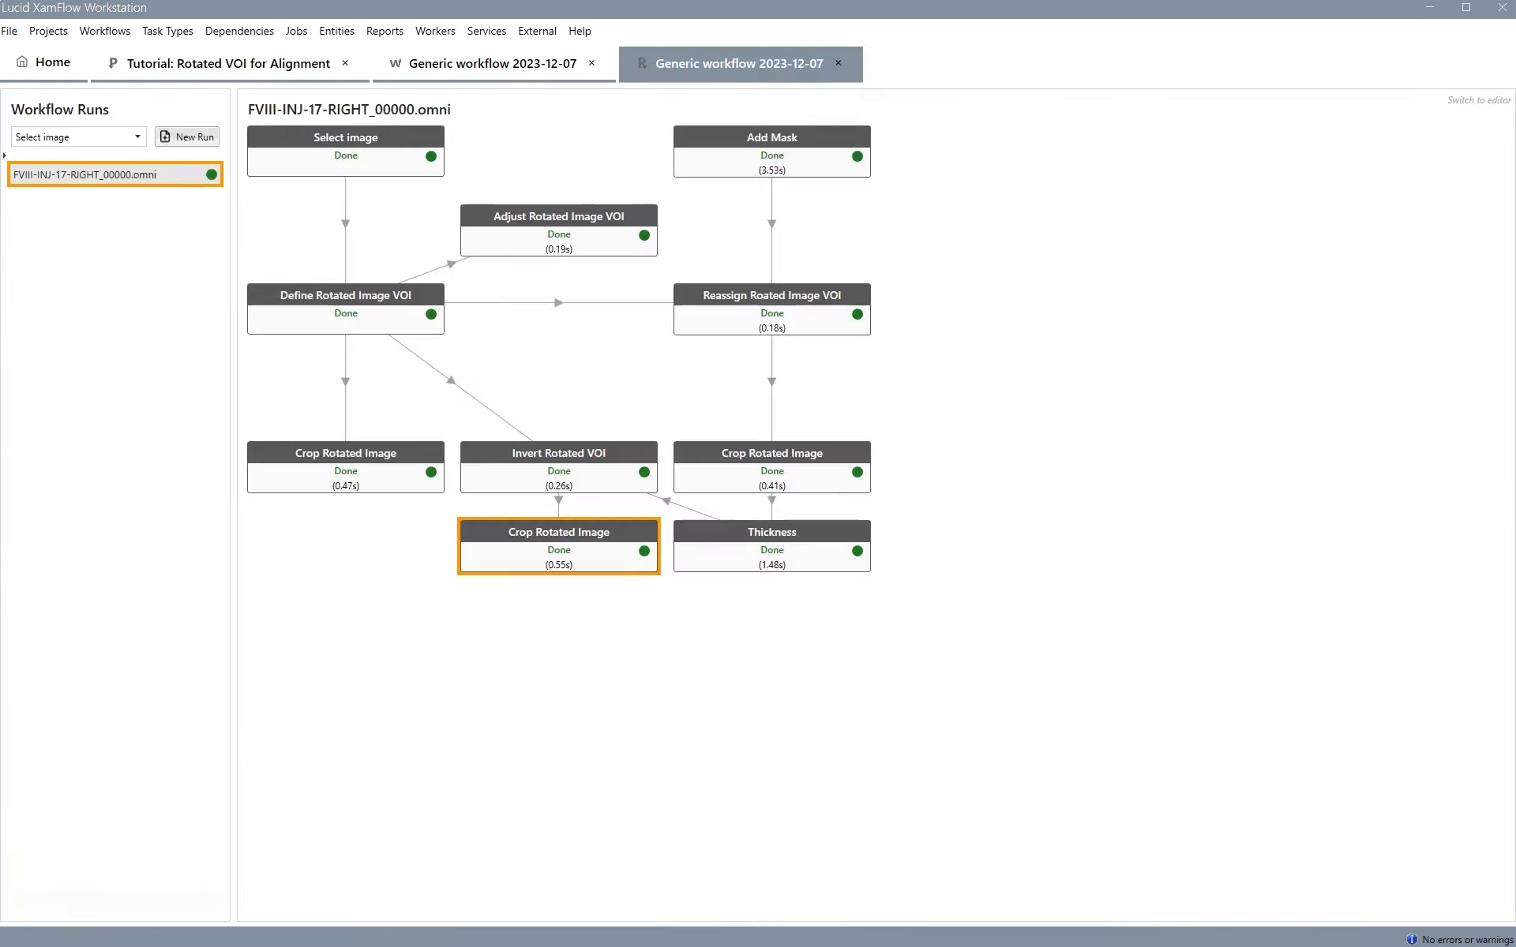